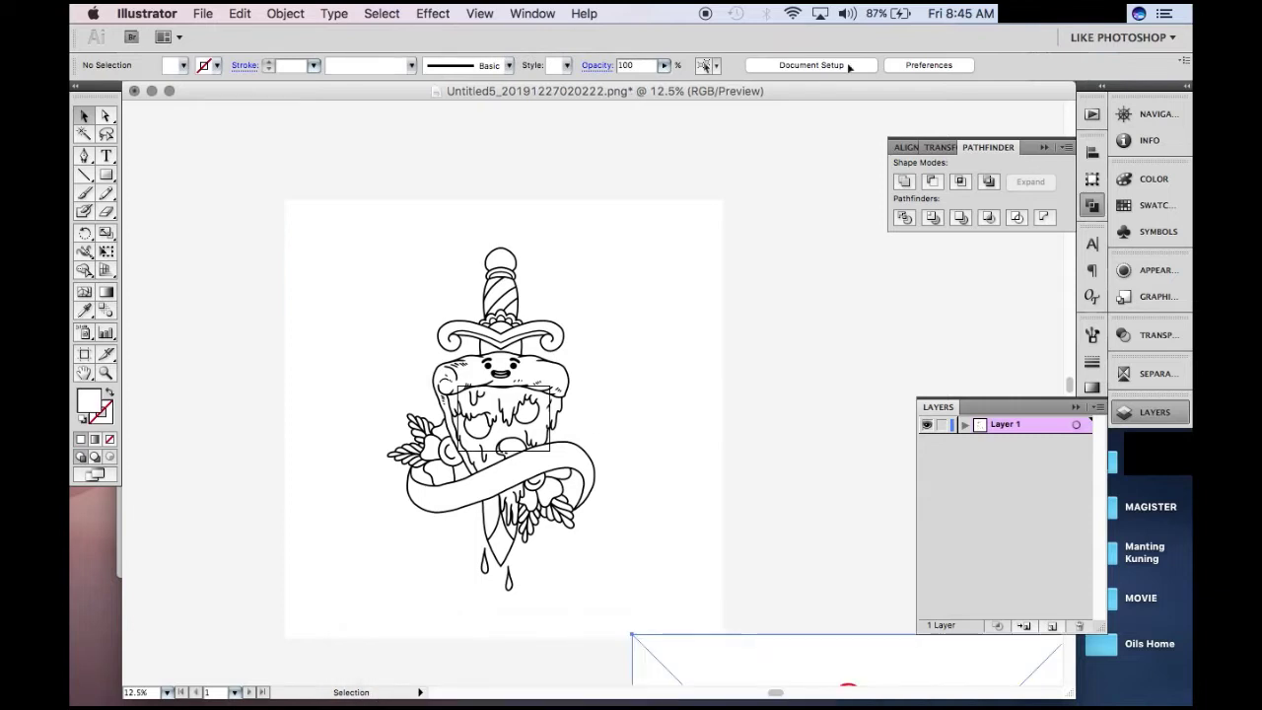
Step: Select the red placed line-art image with Ctrl+A
key("ctrl+a")
Step: Align the red image exactly over the black drawing and send it behind
left_click(981, 67)
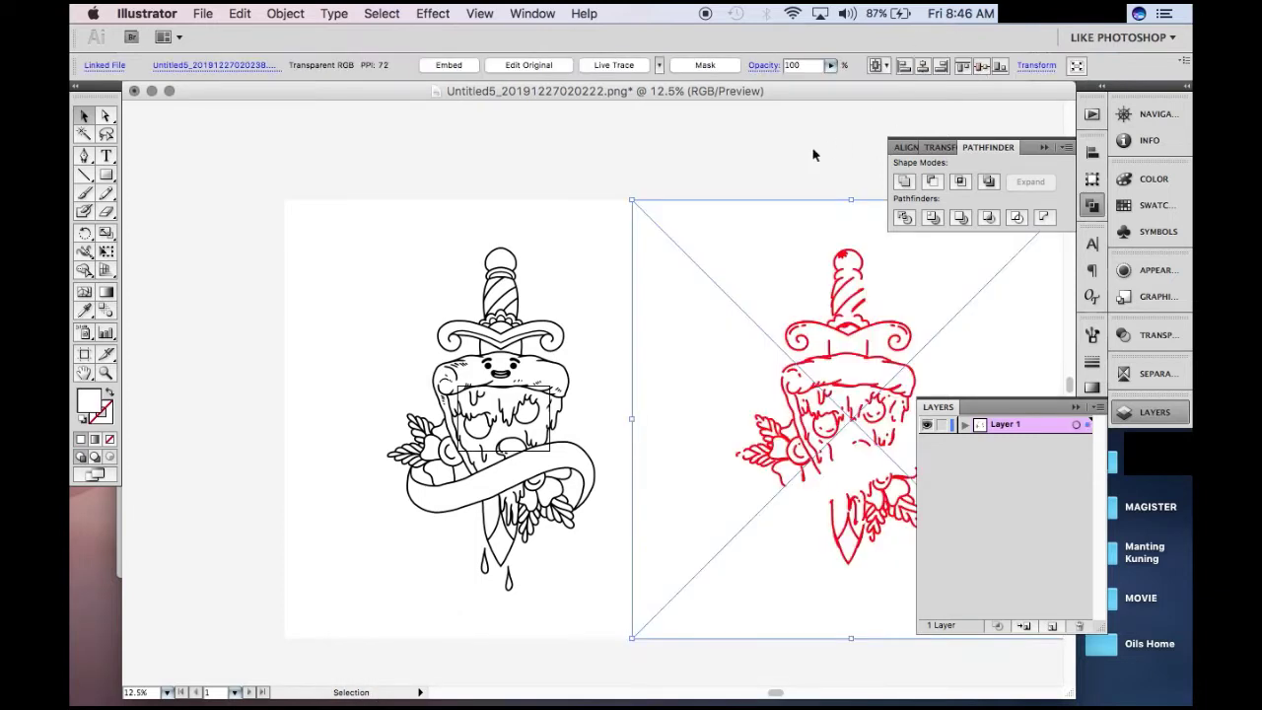
left_click(922, 65)
key("ctrl+a")
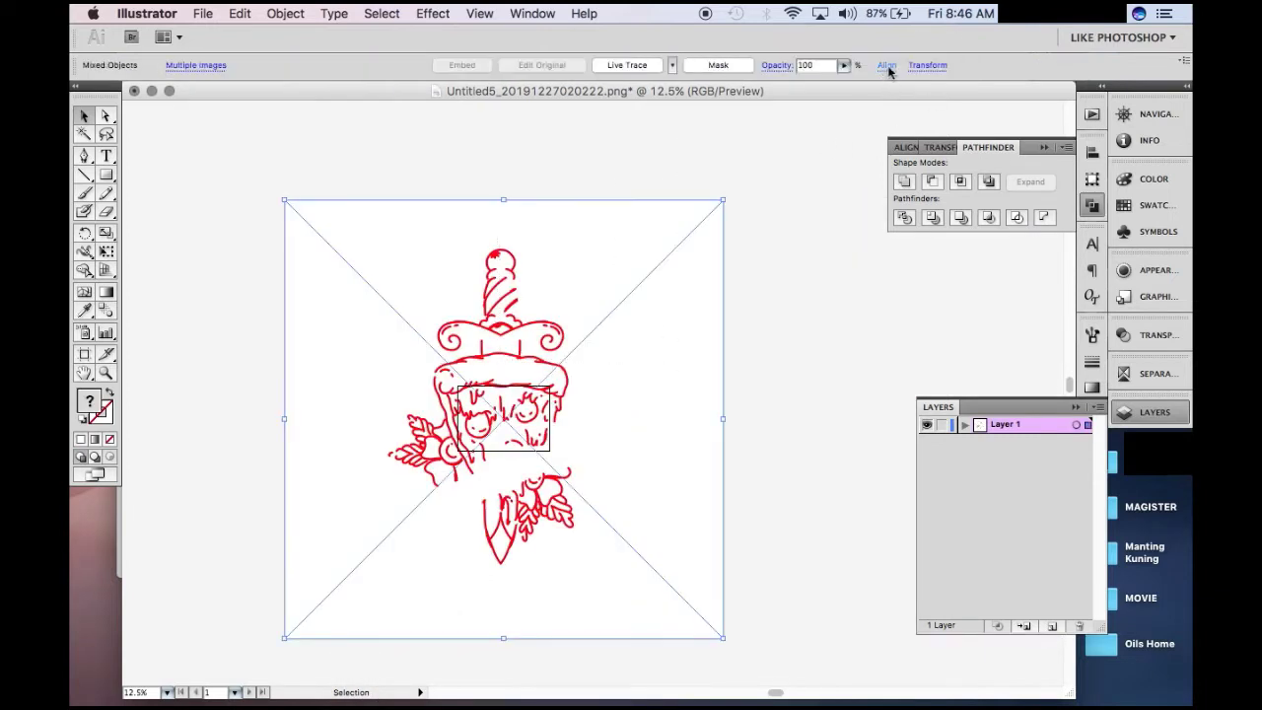
left_click(886, 66)
left_click(830, 420)
left_click(657, 368)
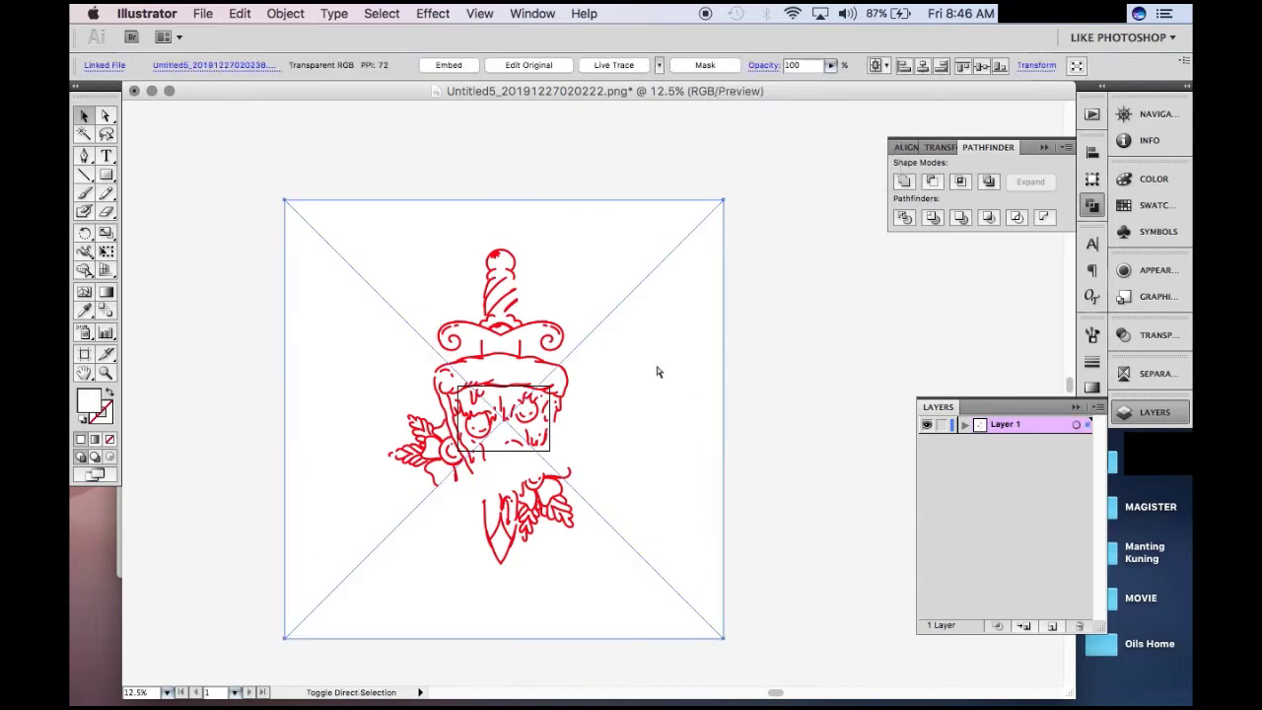
key("ctrl+shift+bracketleft")
left_click(786, 365)
left_click(966, 424)
Step: Live Trace the black drawing with the Black and White Logo preset and expand it
left_click(621, 361)
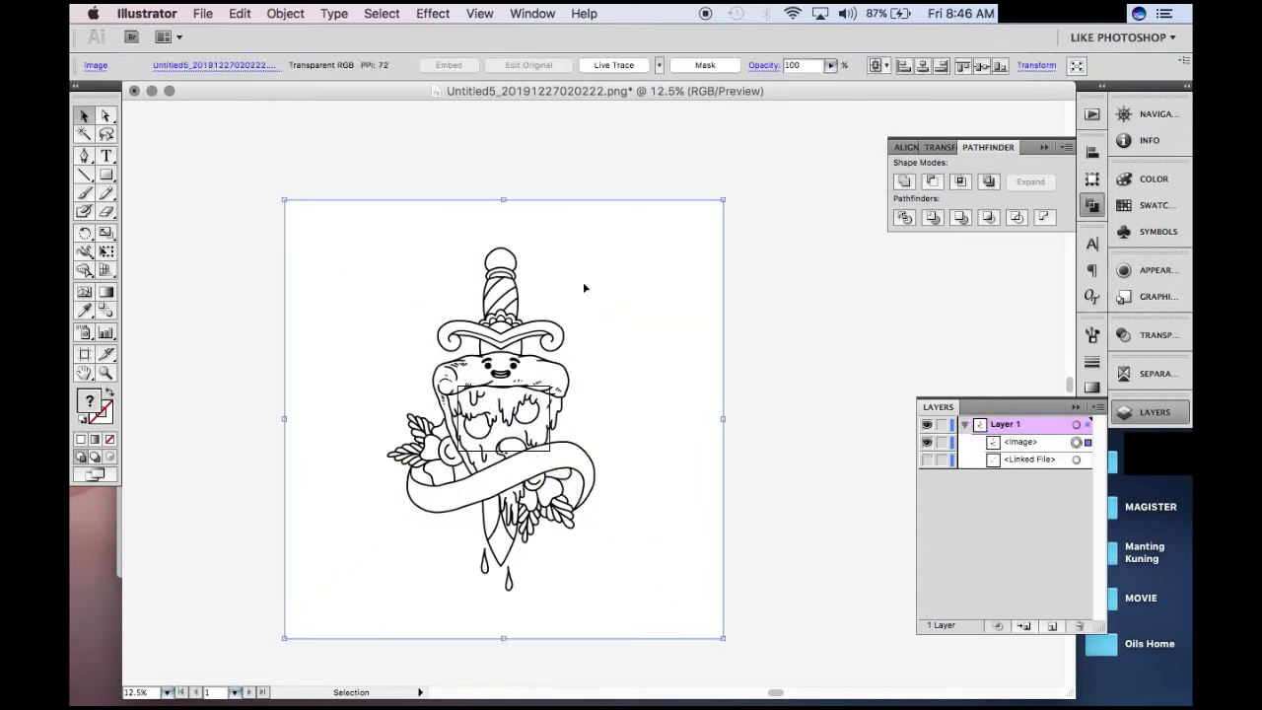
left_click(657, 66)
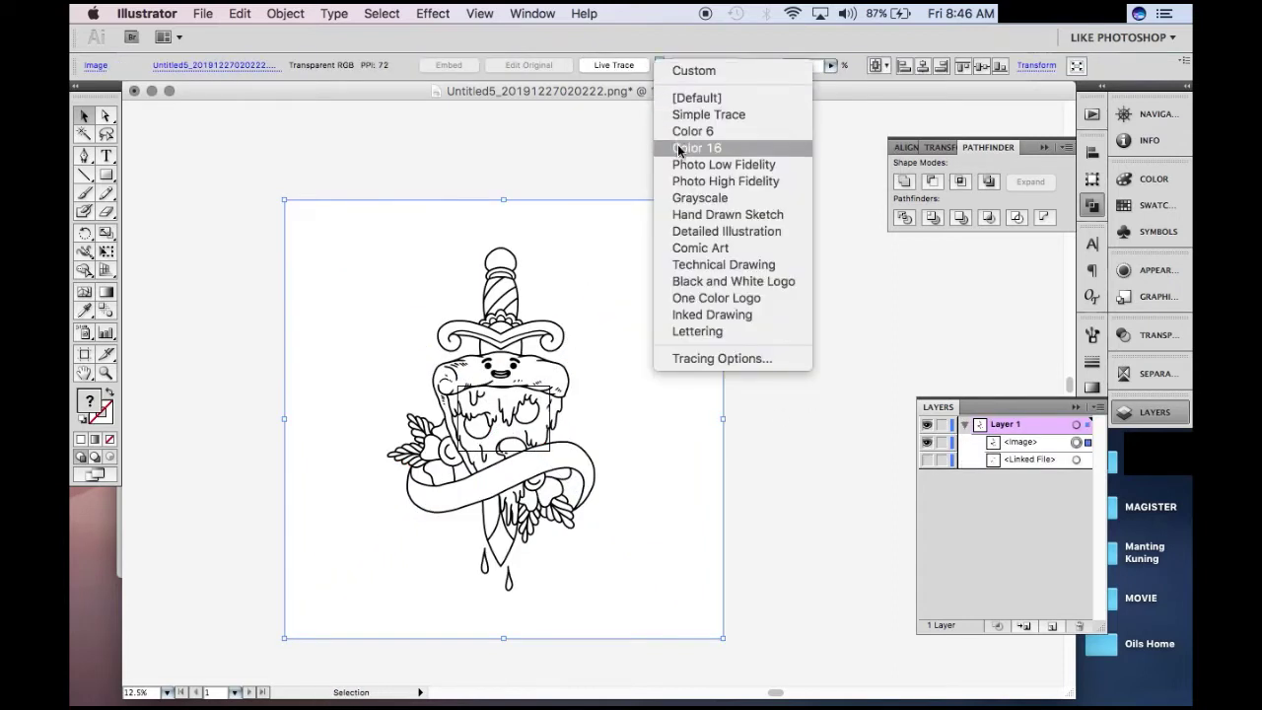
left_click(709, 283)
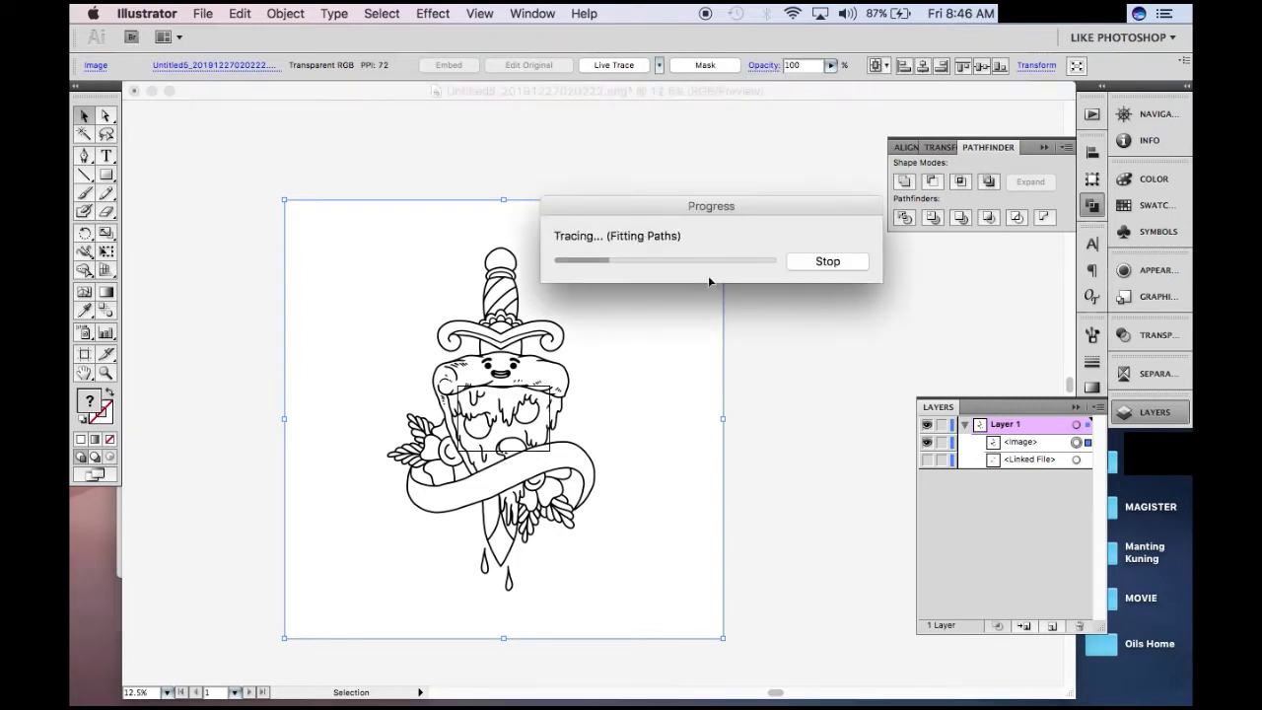
left_click(698, 65)
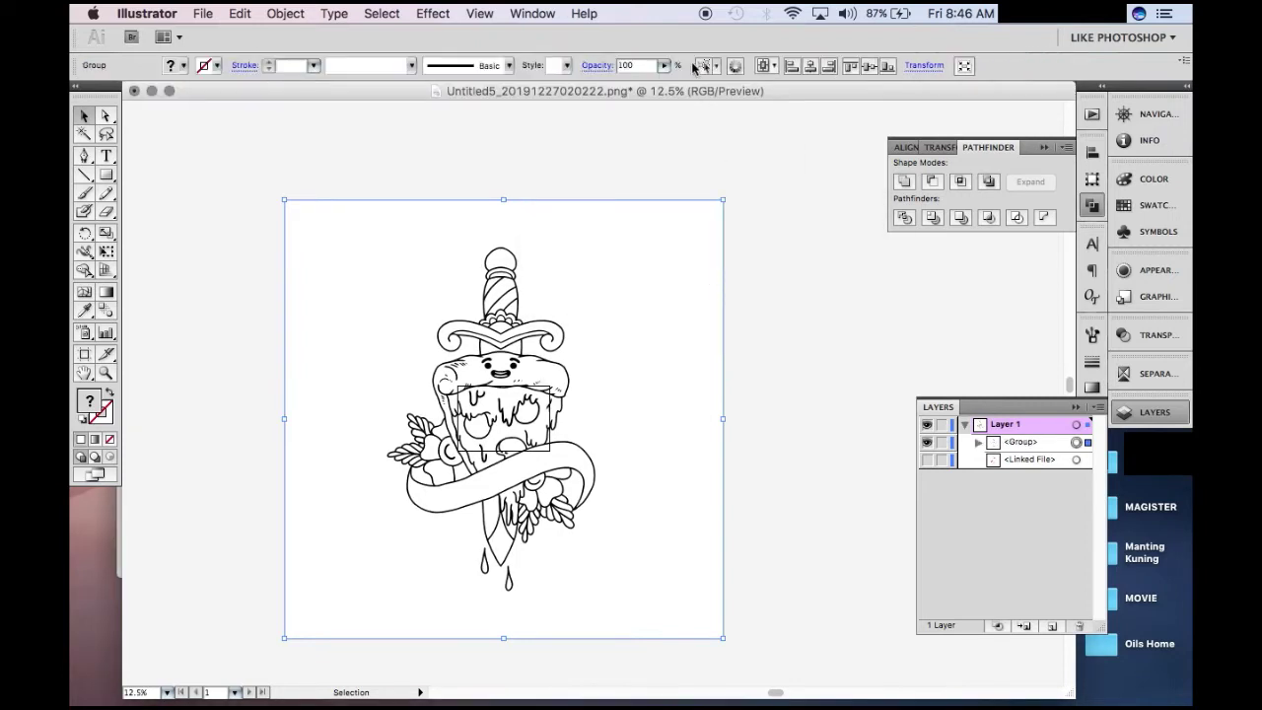
Step: Ungroup the traced paths and Magic Wand-select the black outlines
right_click(600, 253)
left_click(639, 346)
left_click(777, 355)
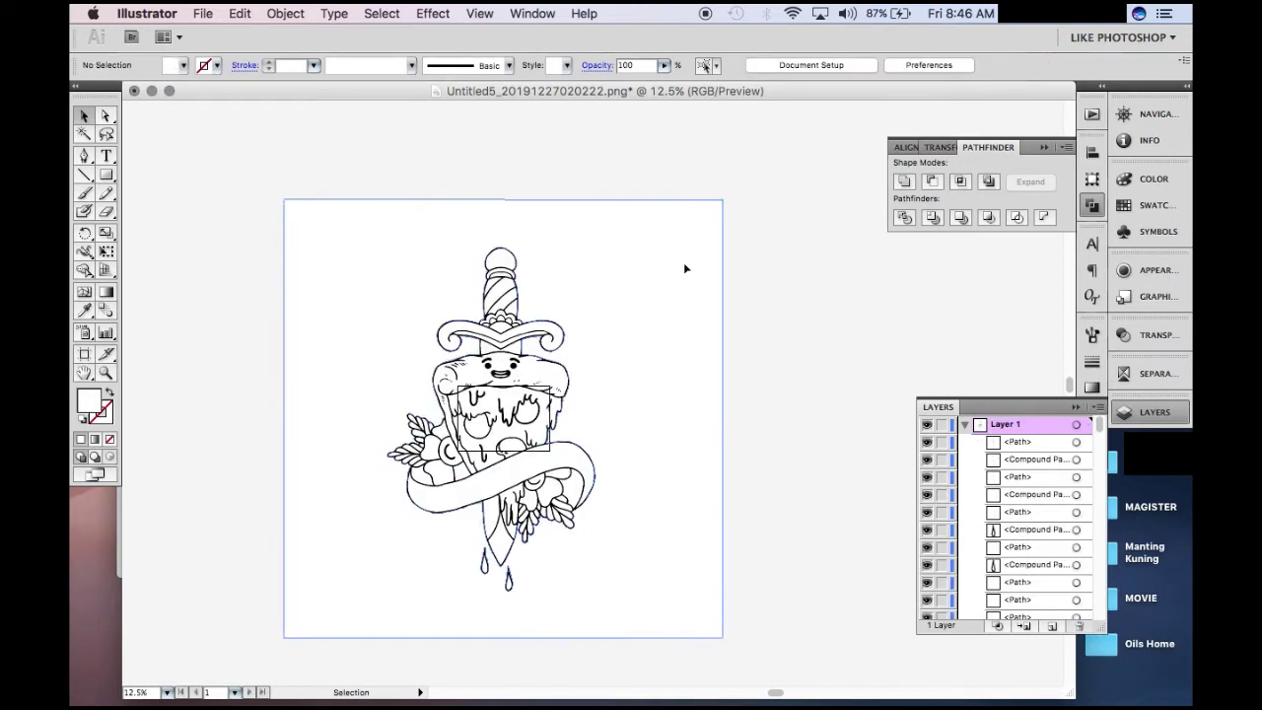
left_click(84, 136)
left_click(487, 367)
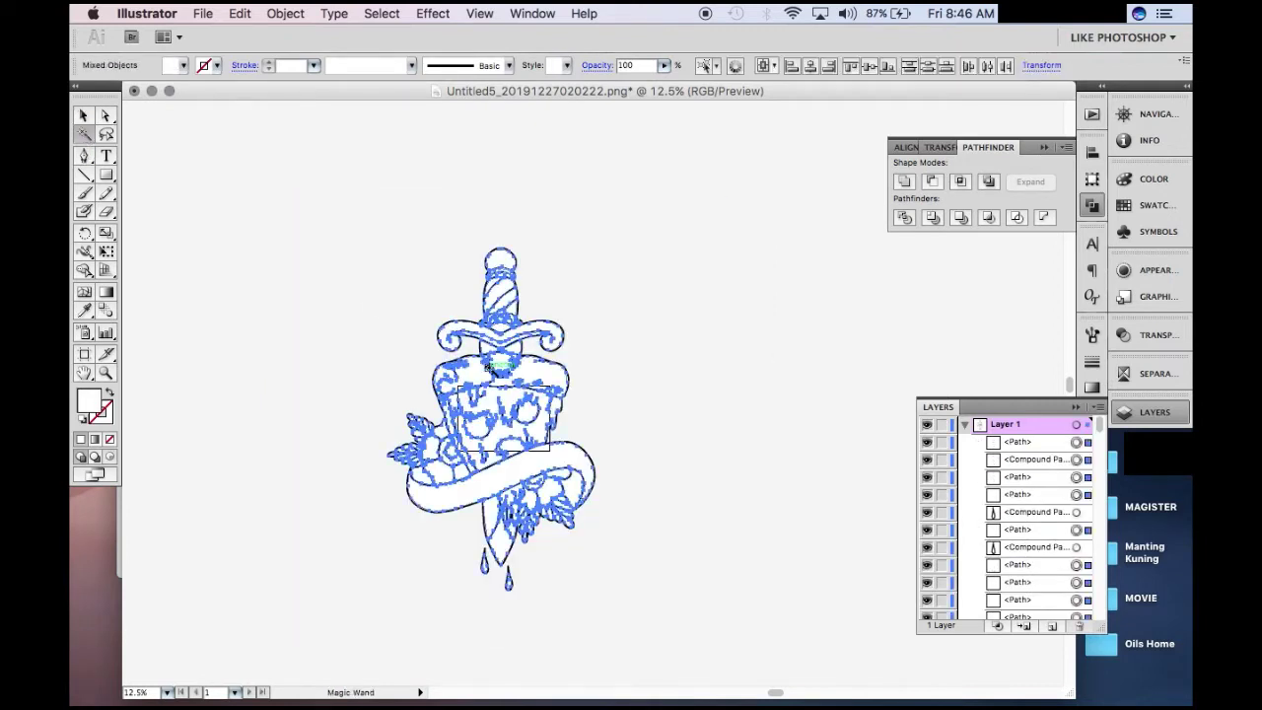
Step: Zoom in on the pizza face, reselect all black outlines and group them
left_click(664, 360)
key("z")
left_click_drag(449, 316, 588, 399)
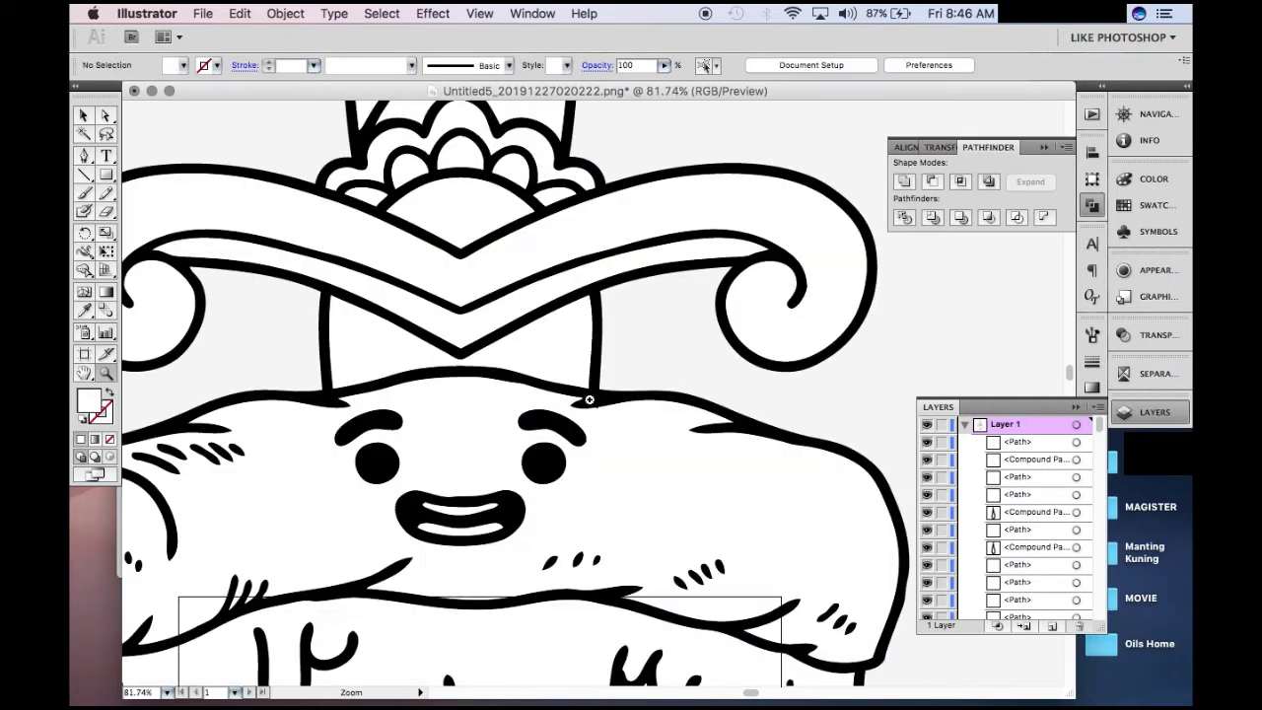
left_click(84, 135)
left_click(374, 456)
right_click(374, 461)
left_click(414, 543)
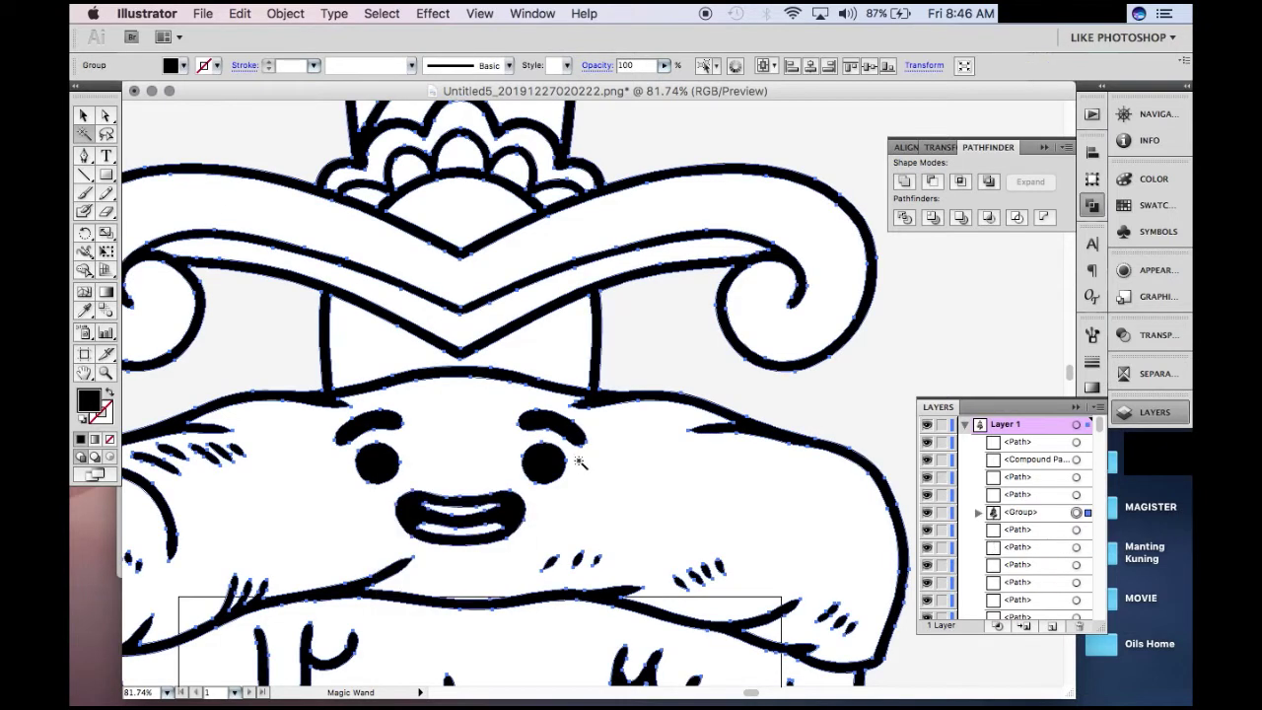
Step: Bring the black outline group to the front and lock it
key("z")
left_click(549, 483, "alt")
key("v")
left_click(796, 301)
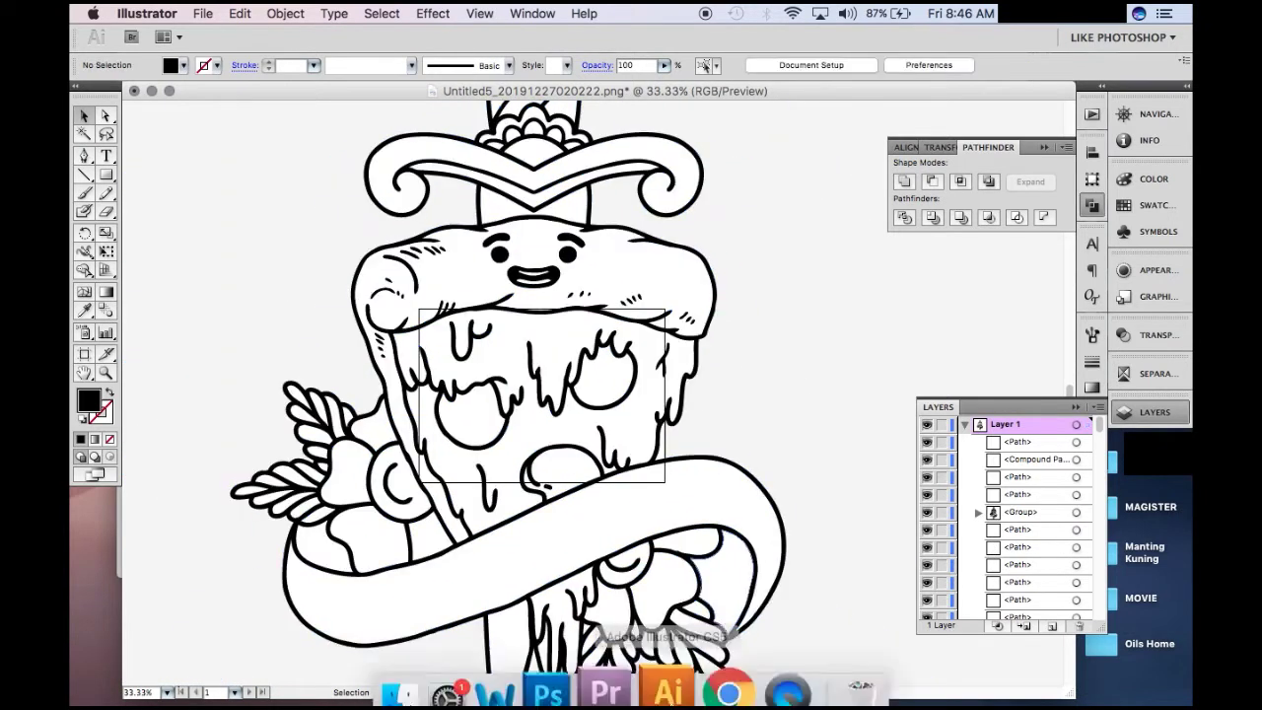
scroll(830, 385, "up", 2)
left_click(549, 304)
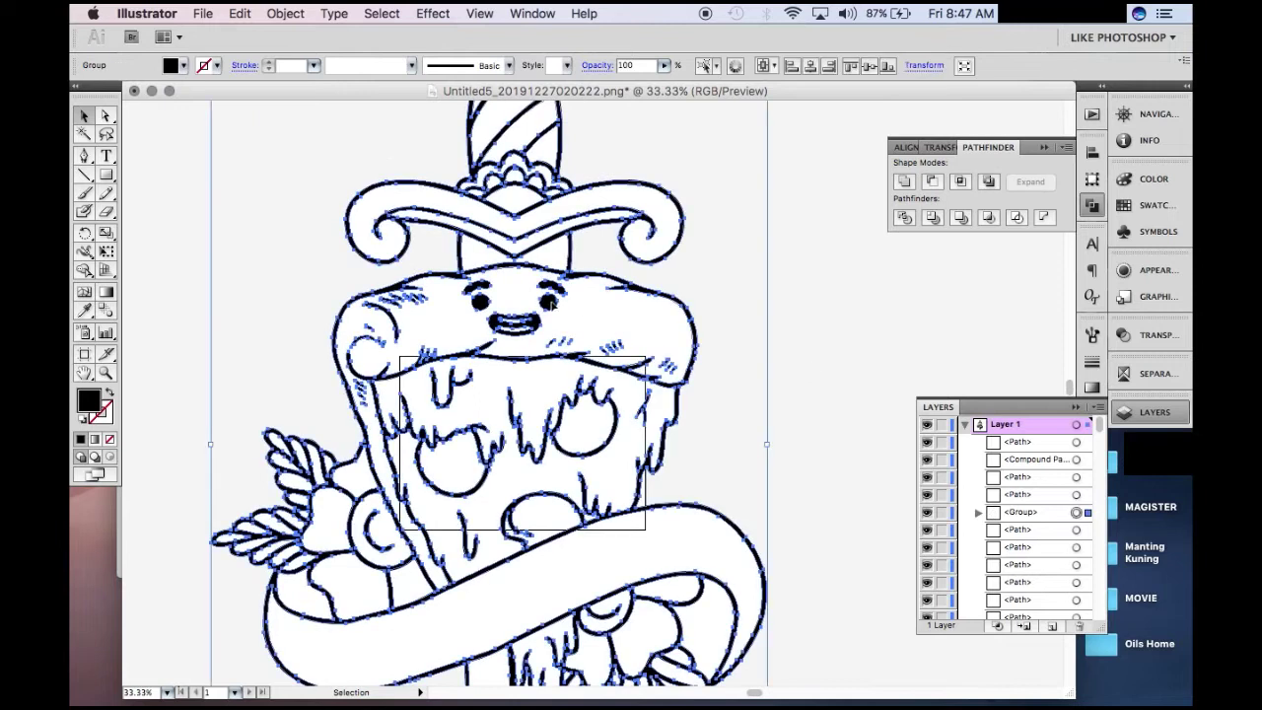
right_click(663, 253)
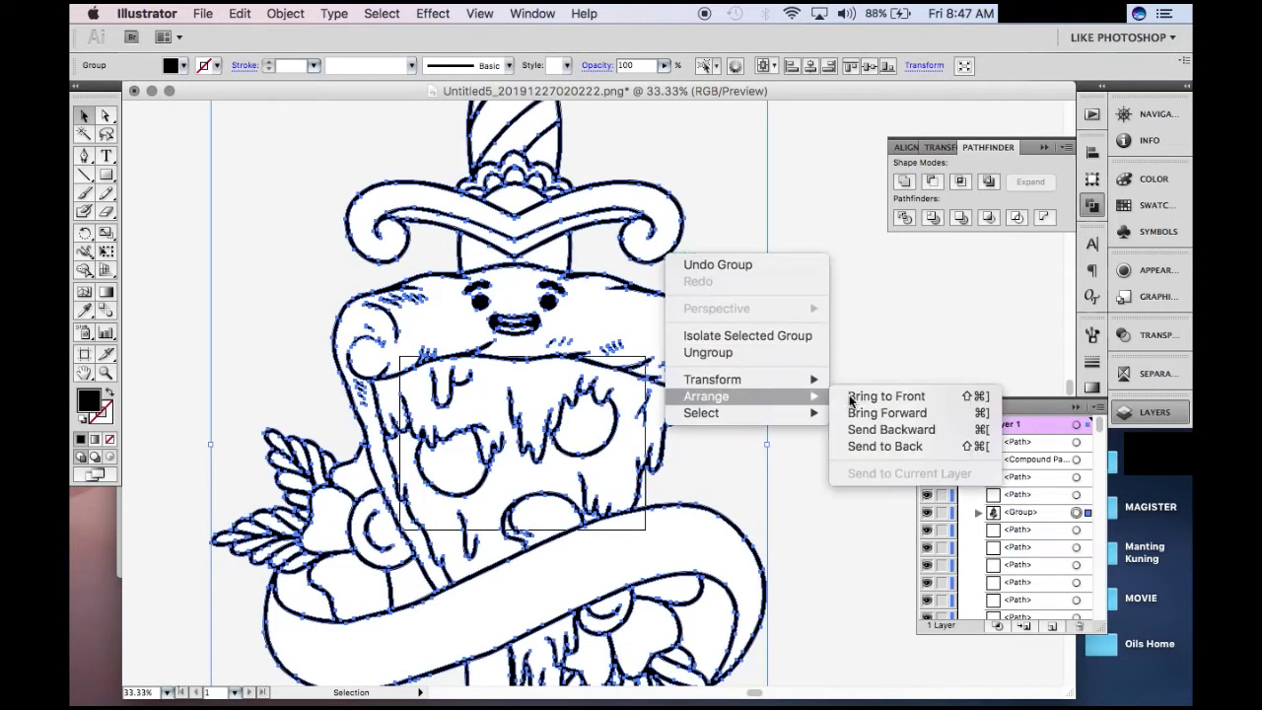
left_click(855, 398)
left_click(941, 441)
Step: Scroll through the Layers panel and start opening a swatch library
scroll(845, 395, "down", 1)
scroll(845, 395, "down", 1)
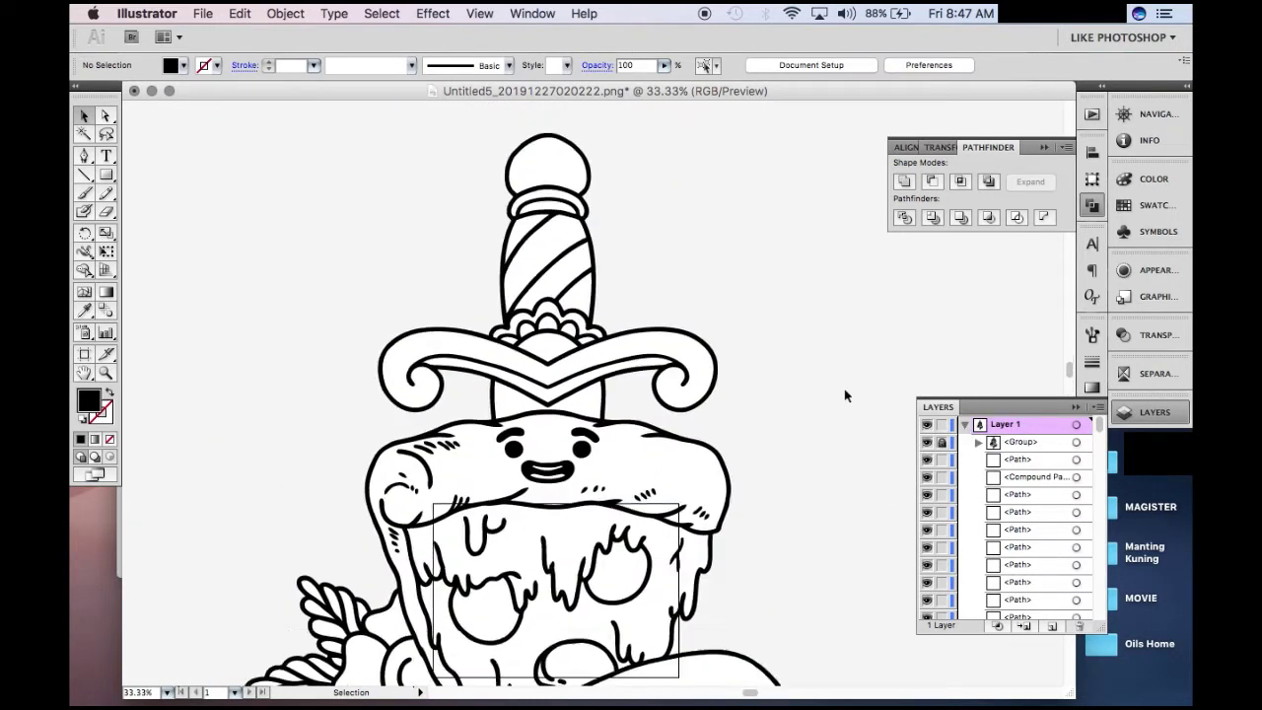
scroll(846, 395, "down", 3)
scroll(844, 396, "up", 2)
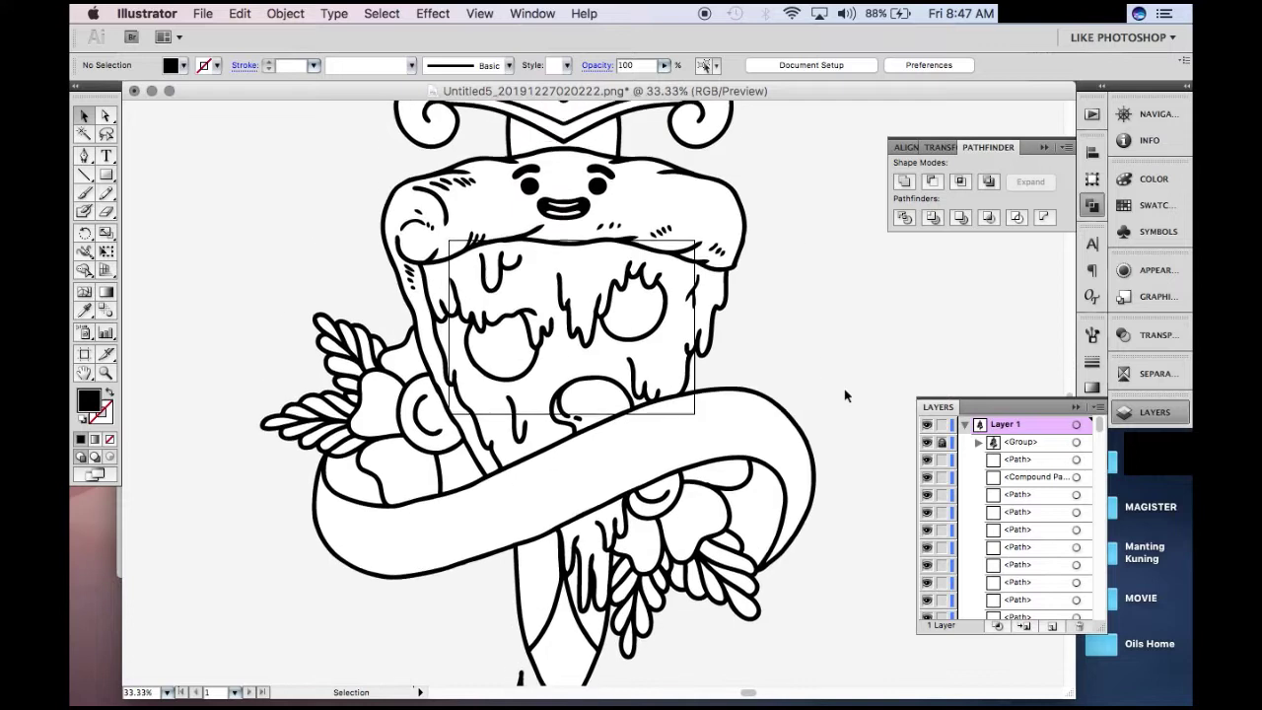
left_click(547, 13)
mouse_move(567, 640)
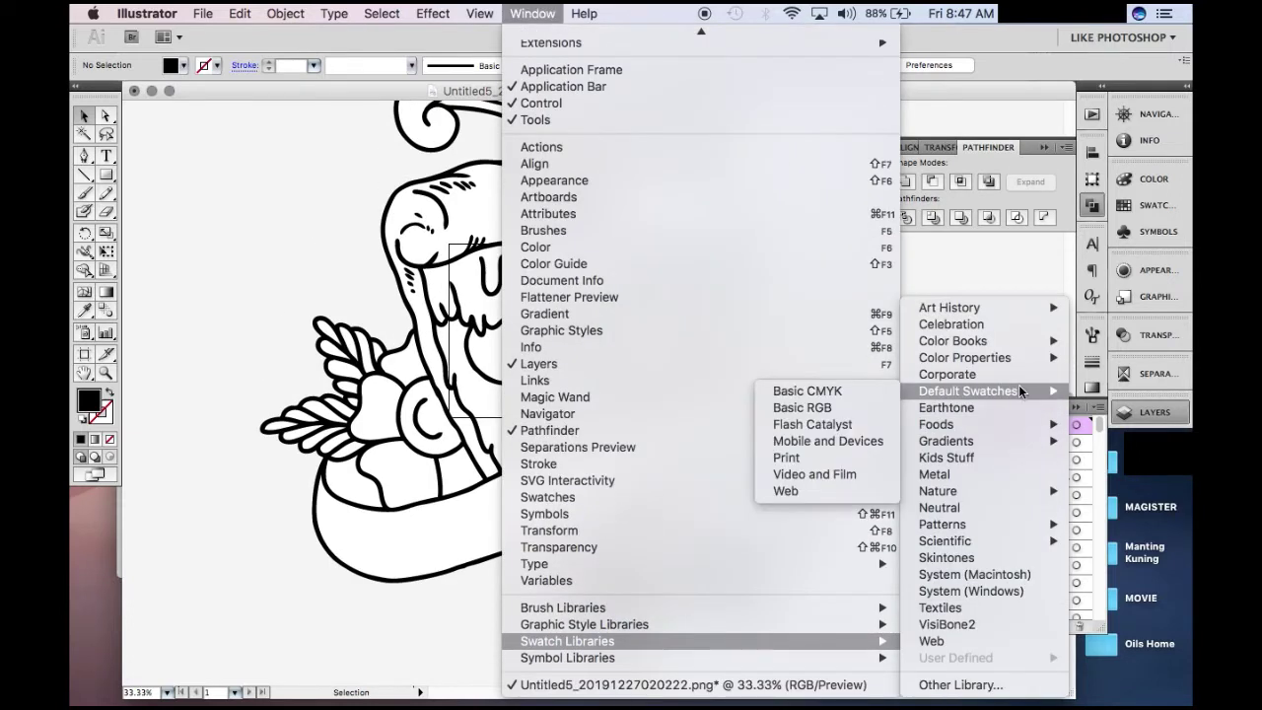
mouse_move(964, 358)
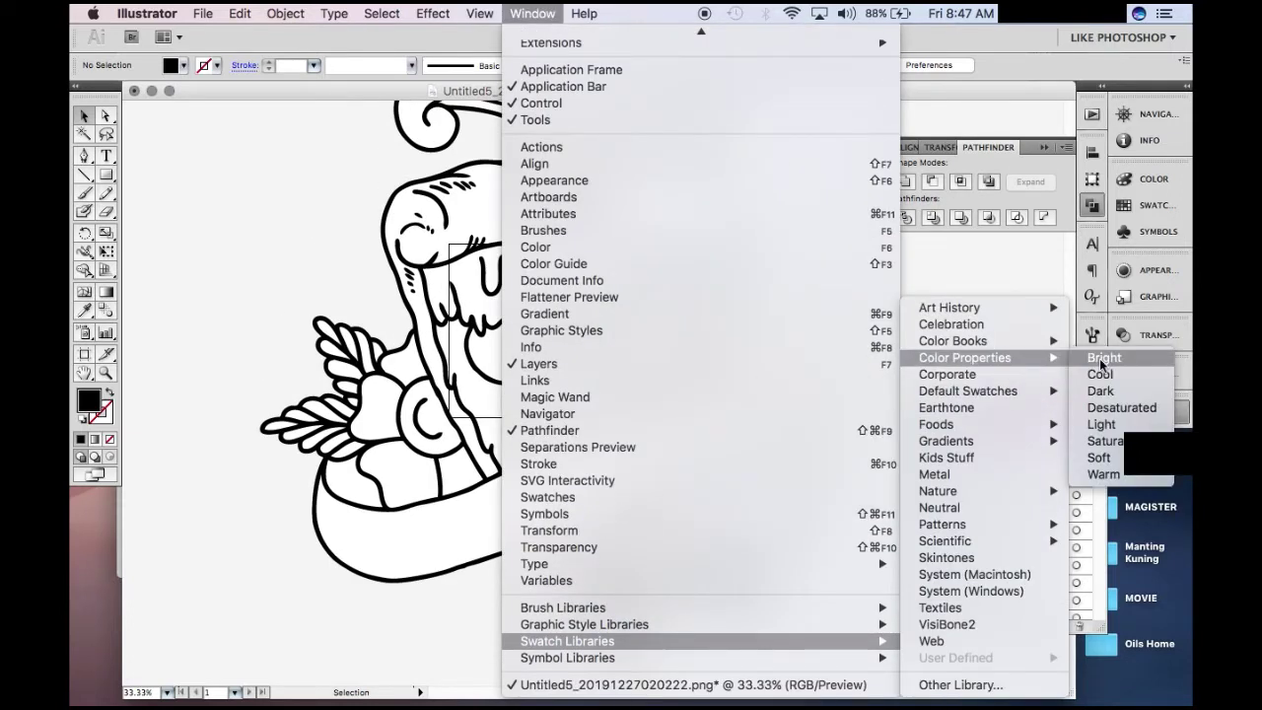
Step: Open the Desaturated swatch library and fill both banner back folds dusty red
left_click(1121, 407)
scroll(732, 377, "down", 2)
left_click(350, 463)
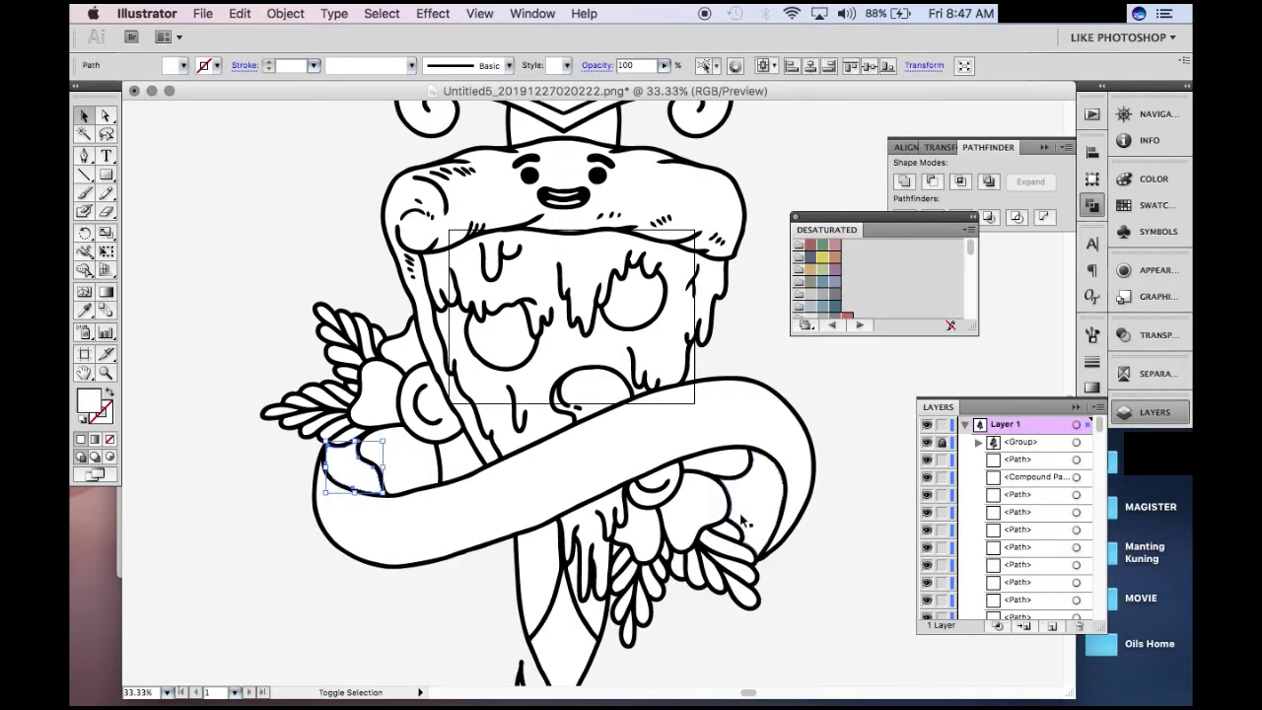
left_click(749, 493, "shift")
left_click(810, 244)
left_click(841, 418)
Step: Fill the dagger blade below the banner with the red swatch
scroll(841, 418, "down", 5)
left_click(490, 567)
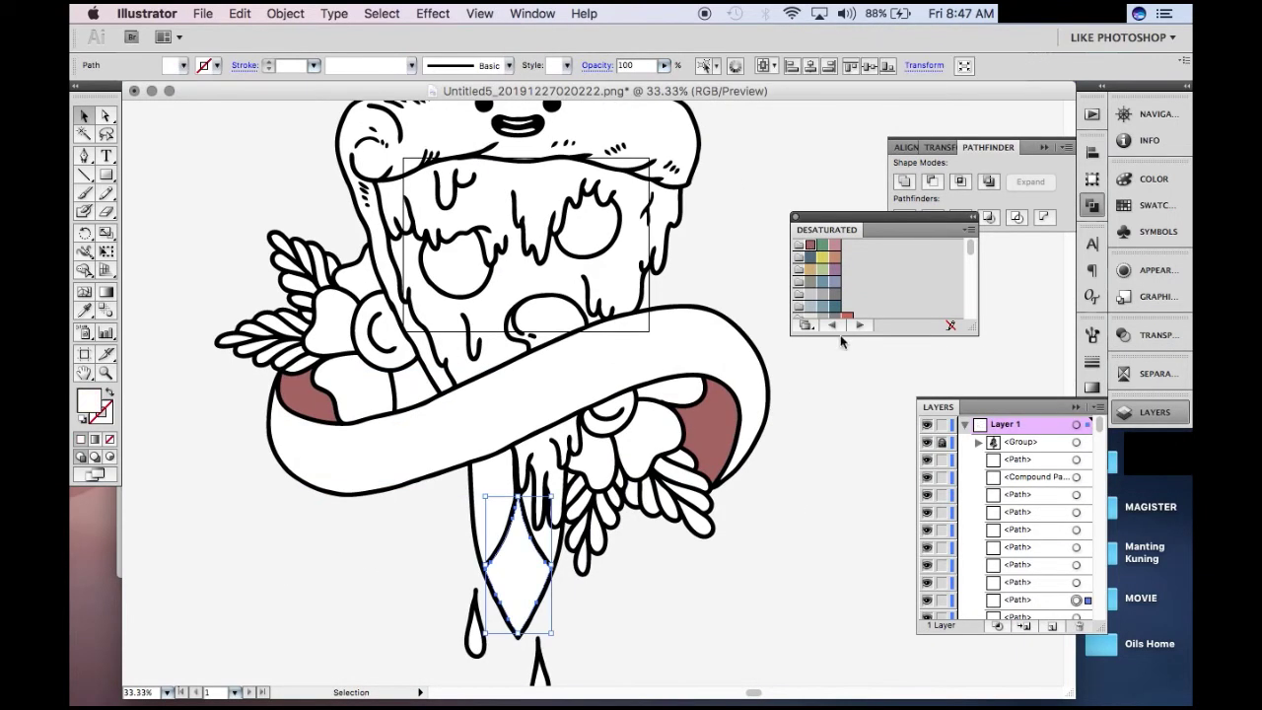
scroll(872, 293, "down", 3)
left_click(847, 269)
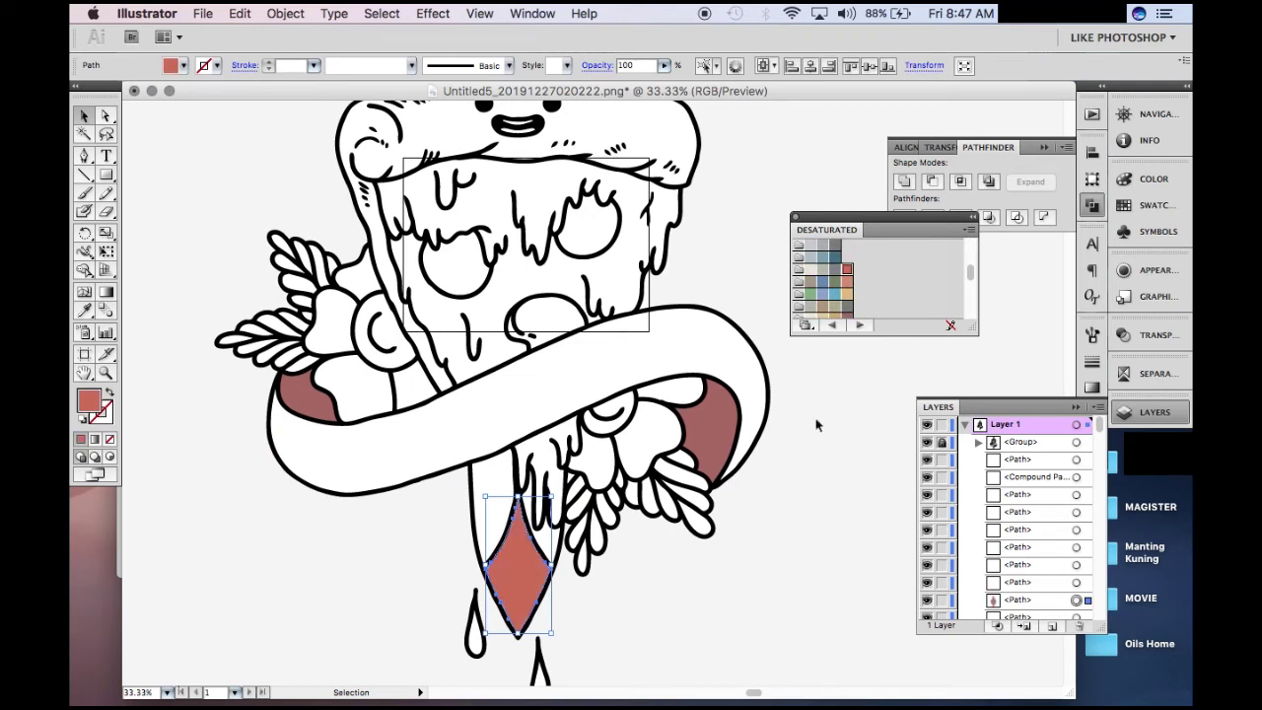
left_click(817, 423)
Step: Recolour both banner back folds with the brighter red swatch
scroll(552, 443, "up", 3)
left_click(305, 468)
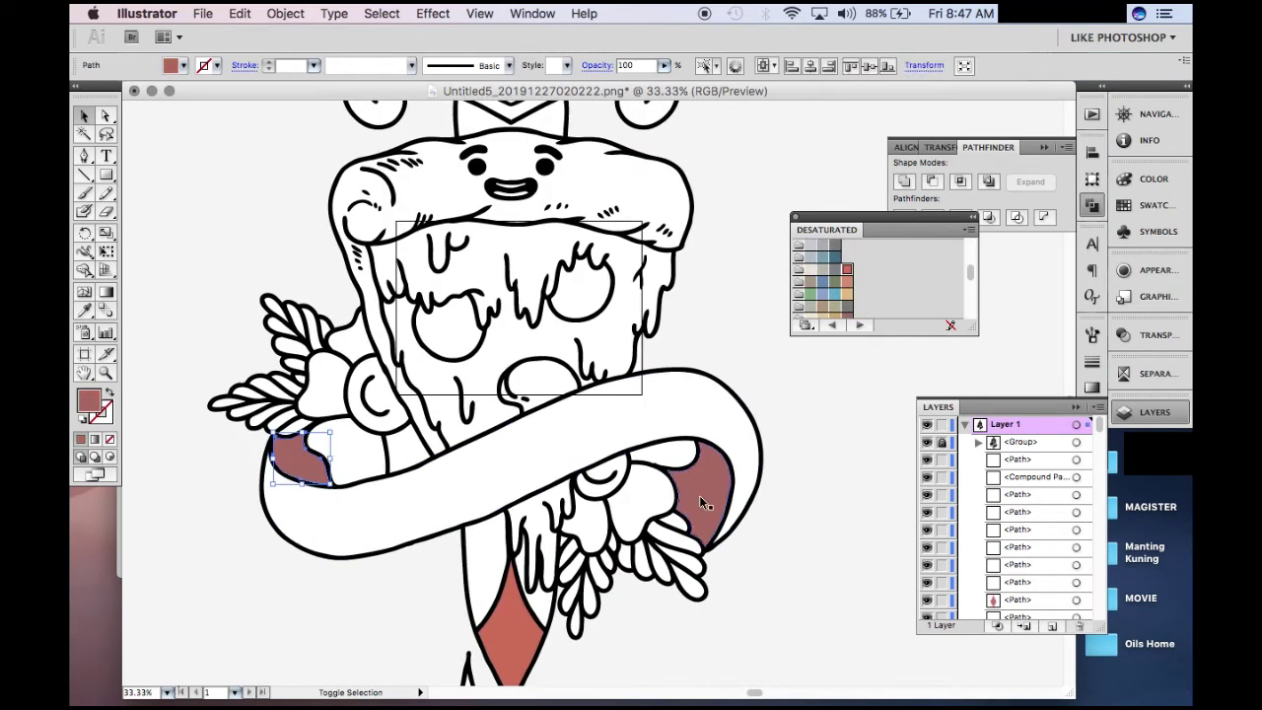
left_click(699, 495, "shift")
left_click(846, 268)
left_click(755, 285)
Step: Fill the left and right pepperoni red
left_click(483, 317)
left_click(594, 294, "shift")
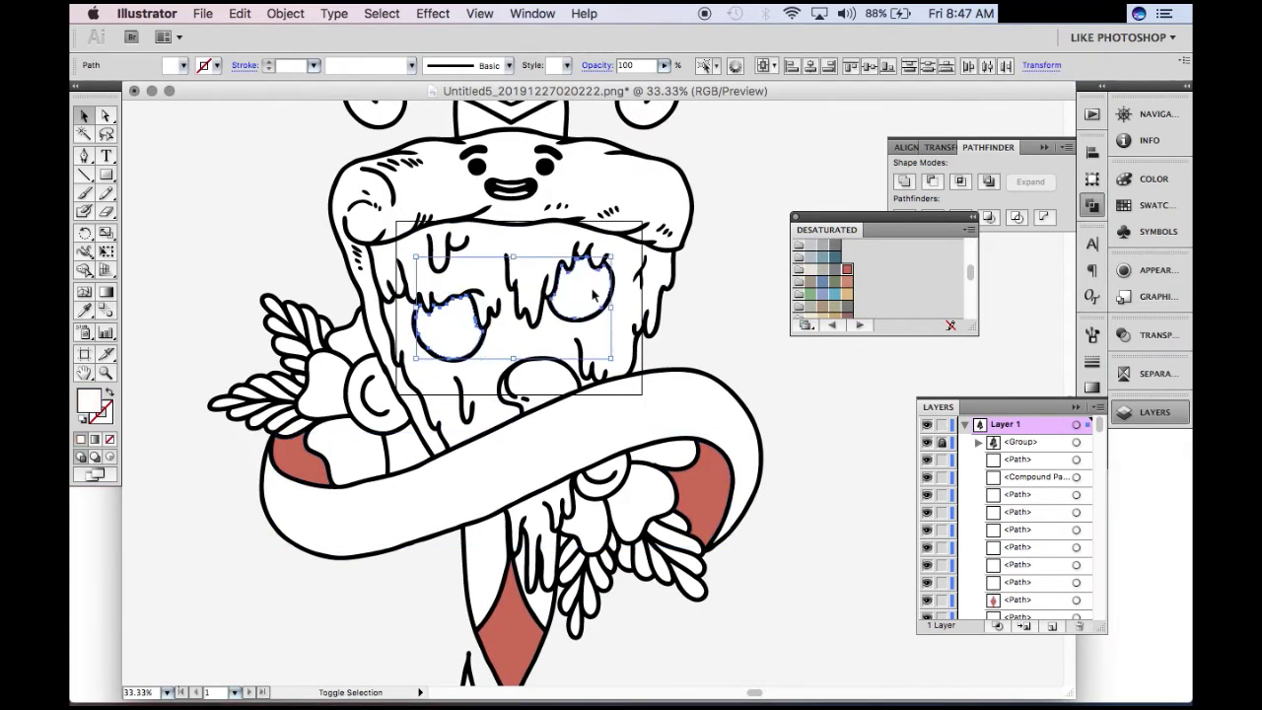
left_click(846, 268)
scroll(735, 305, "up", 2)
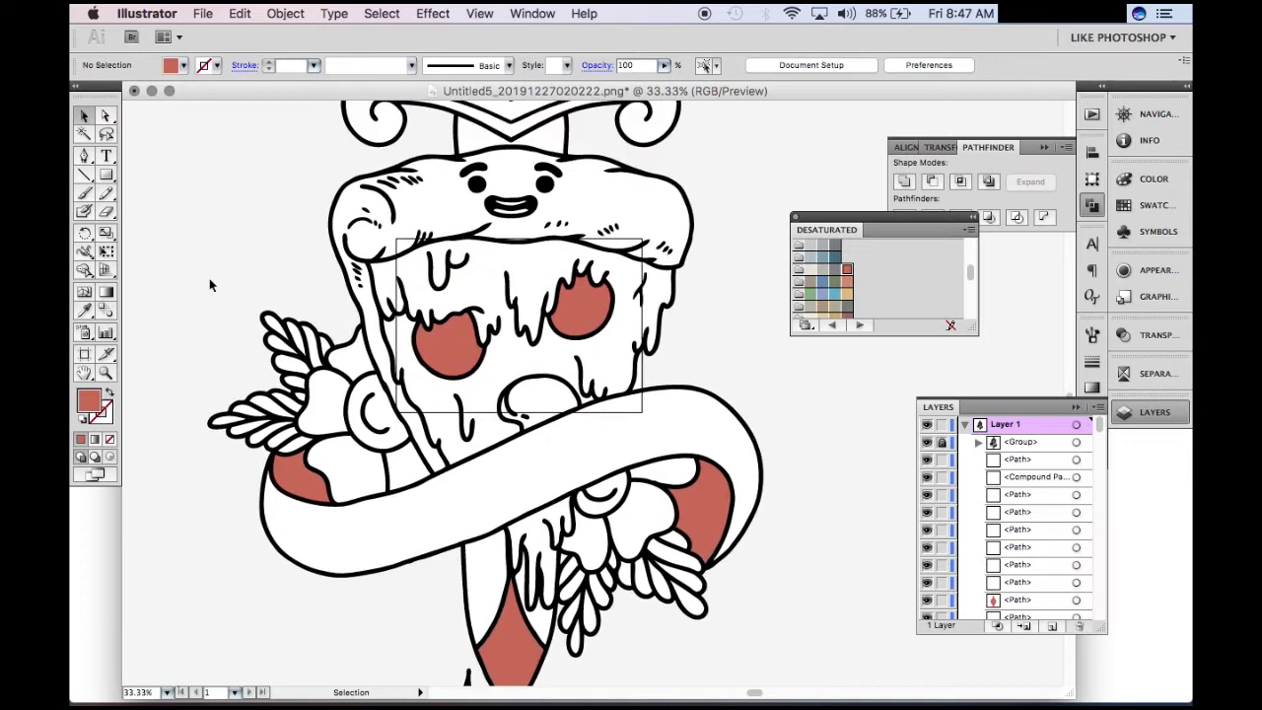
Step: Colour the upper-left and lower-right leaf sprigs green
left_click(296, 340)
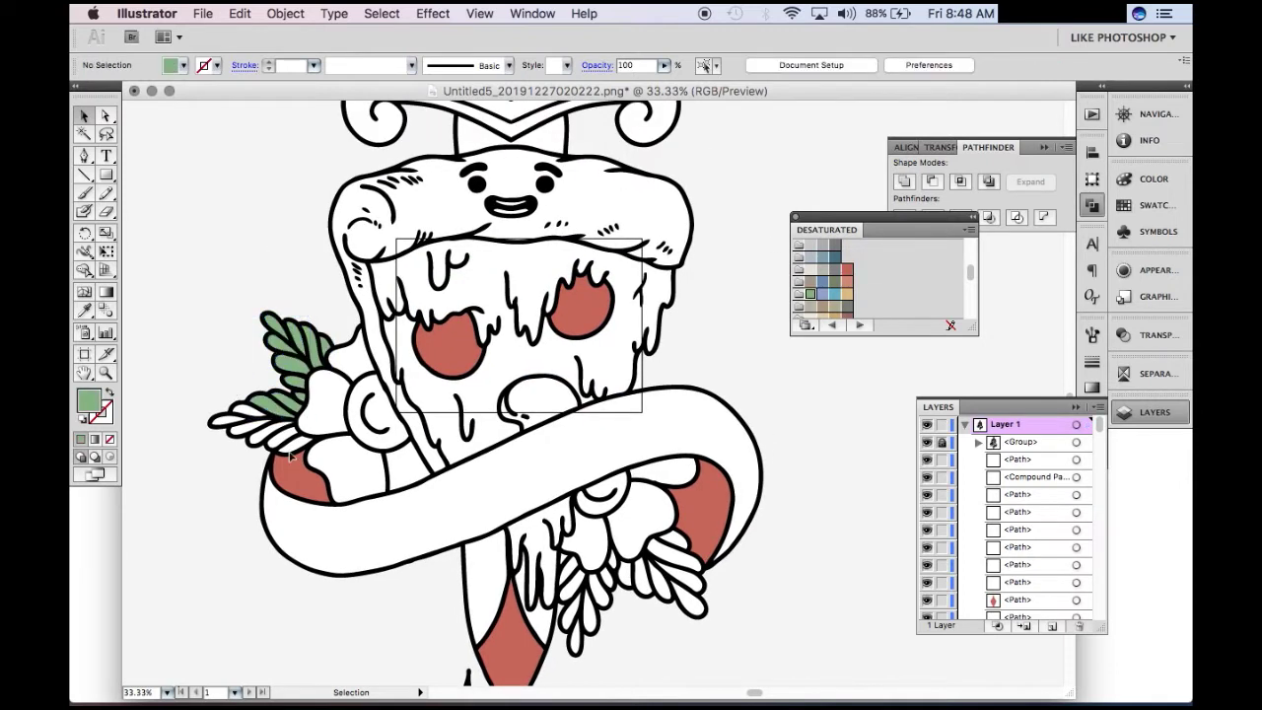
left_click(246, 419)
scroll(791, 396, "down", 3)
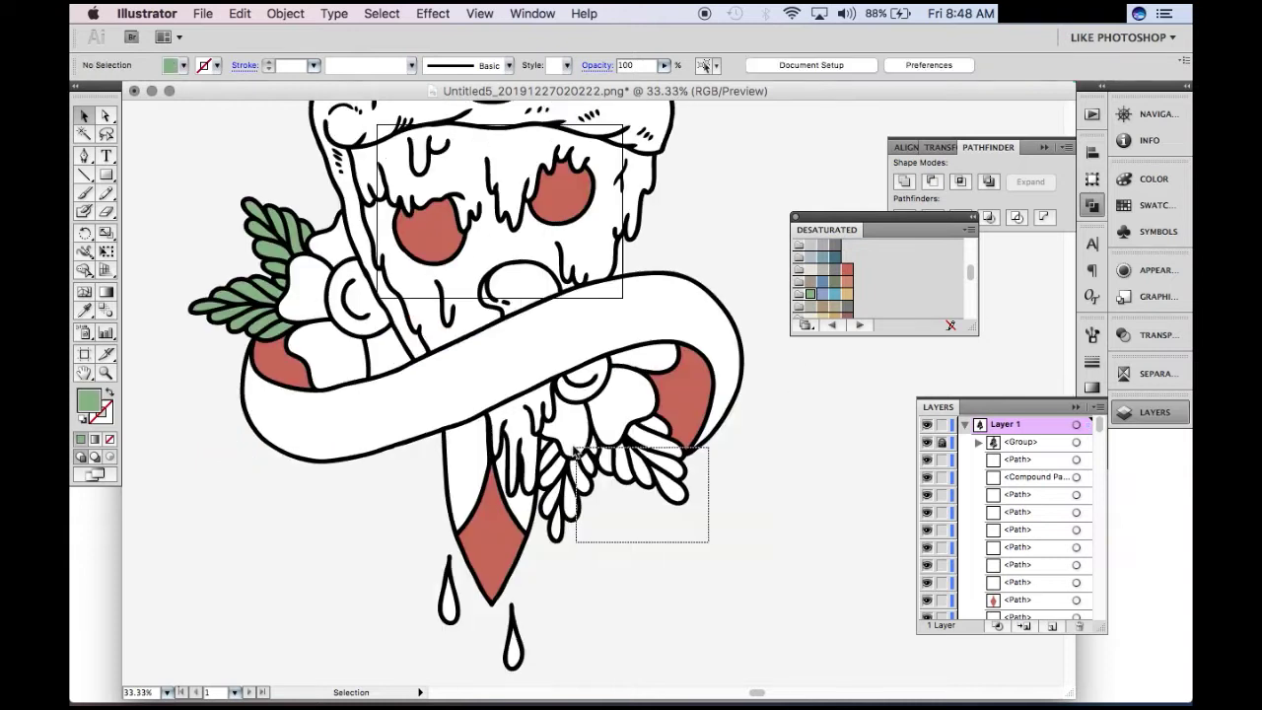
left_click(628, 401)
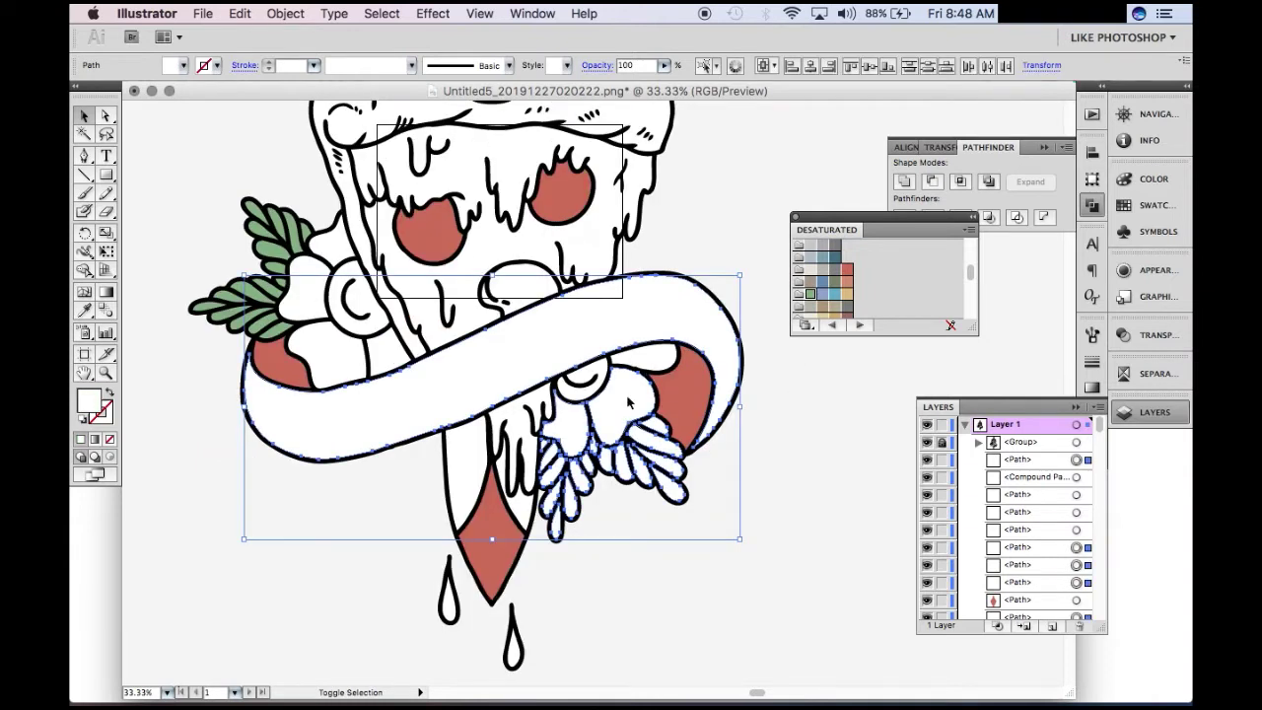
left_click(677, 330, "shift")
left_click(810, 293)
Step: Select all the green leaves with the Magic Wand
right_click(646, 456)
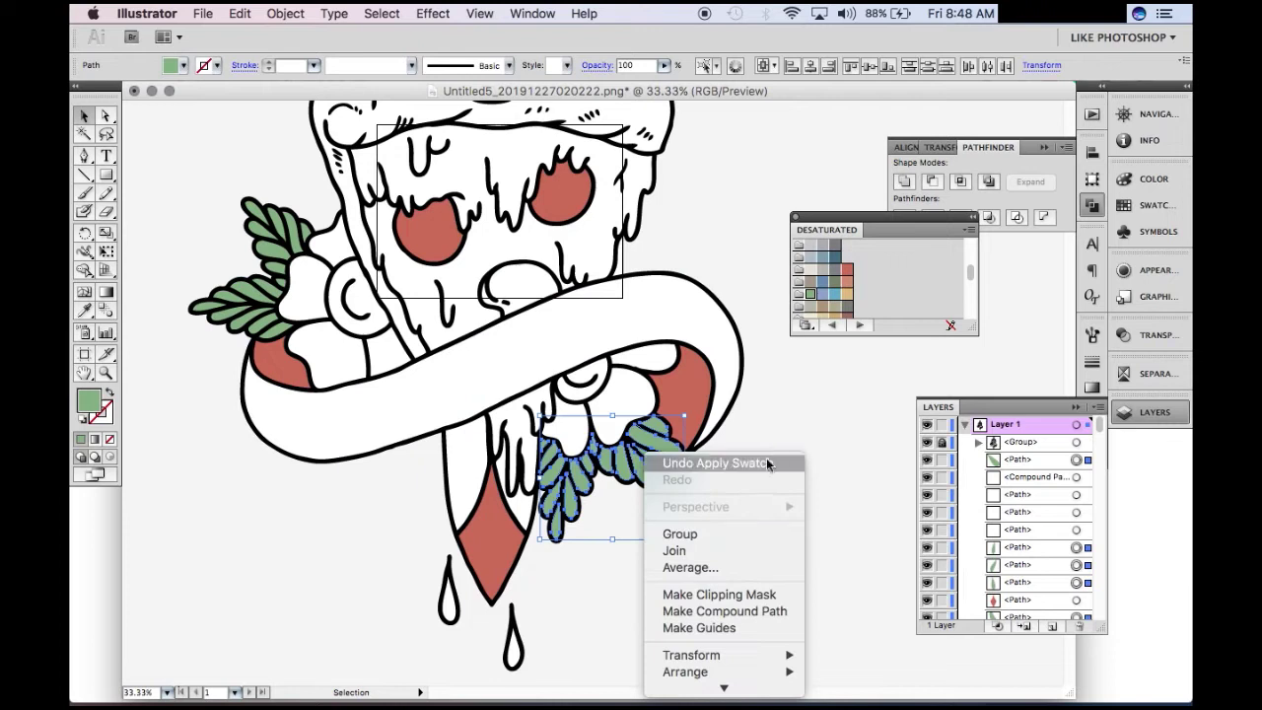
key("Escape")
scroll(779, 483, "up", 3)
key("y")
left_click(699, 482)
right_click(699, 482)
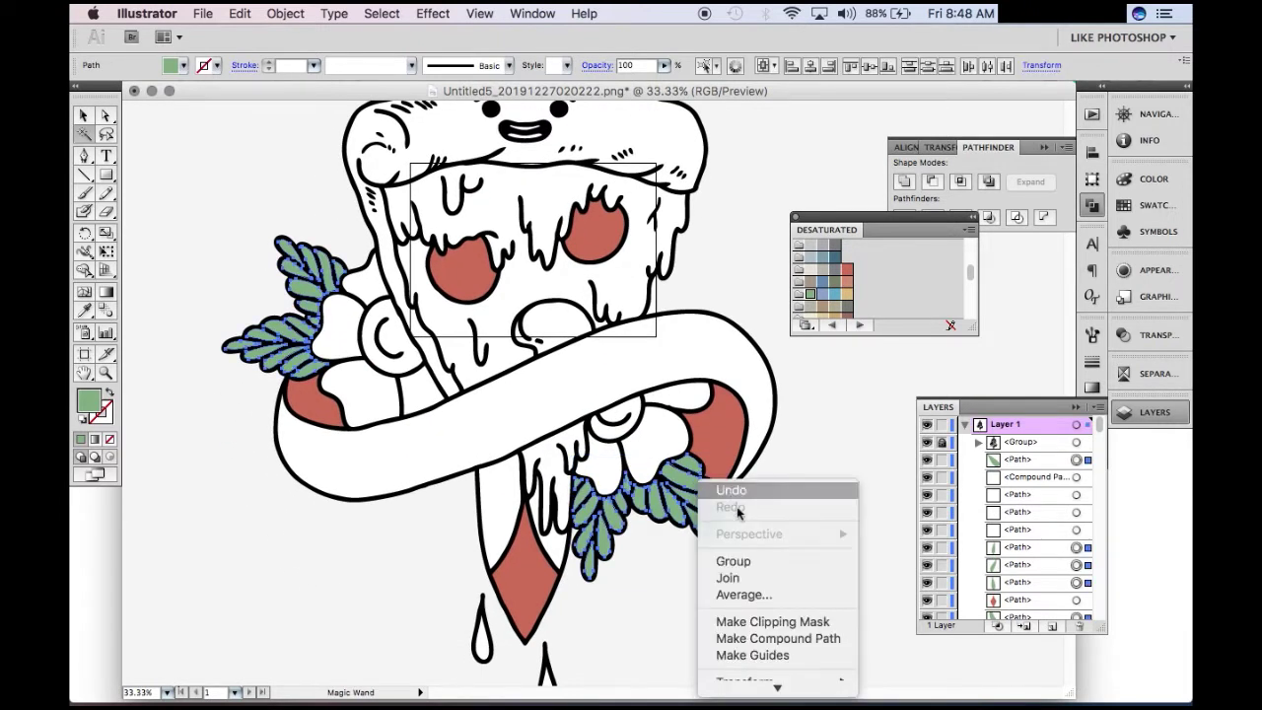
Step: Recolour the shape beneath the dagger guard with an eyedropped colour from the artwork
left_click(749, 566)
scroll(591, 395, "up", 5)
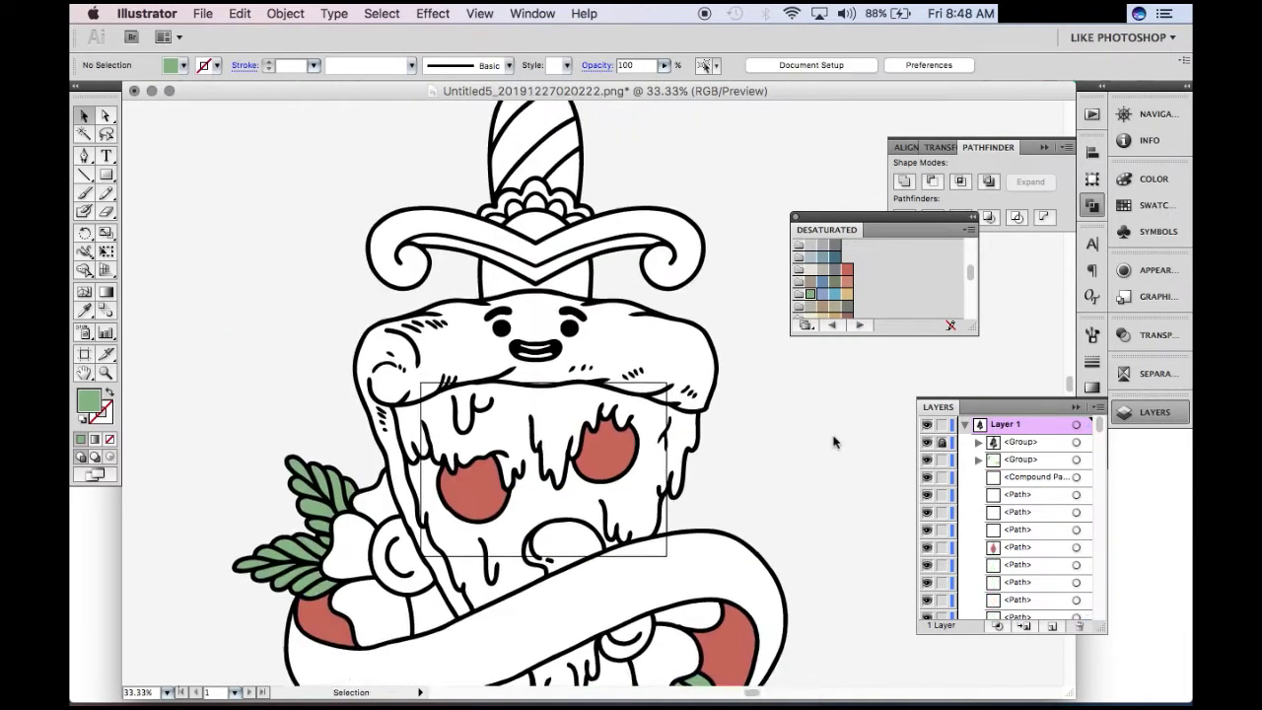
left_click(552, 310)
key("i")
left_click(631, 505)
key("v")
left_click(772, 509)
scroll(772, 508, "up", 2)
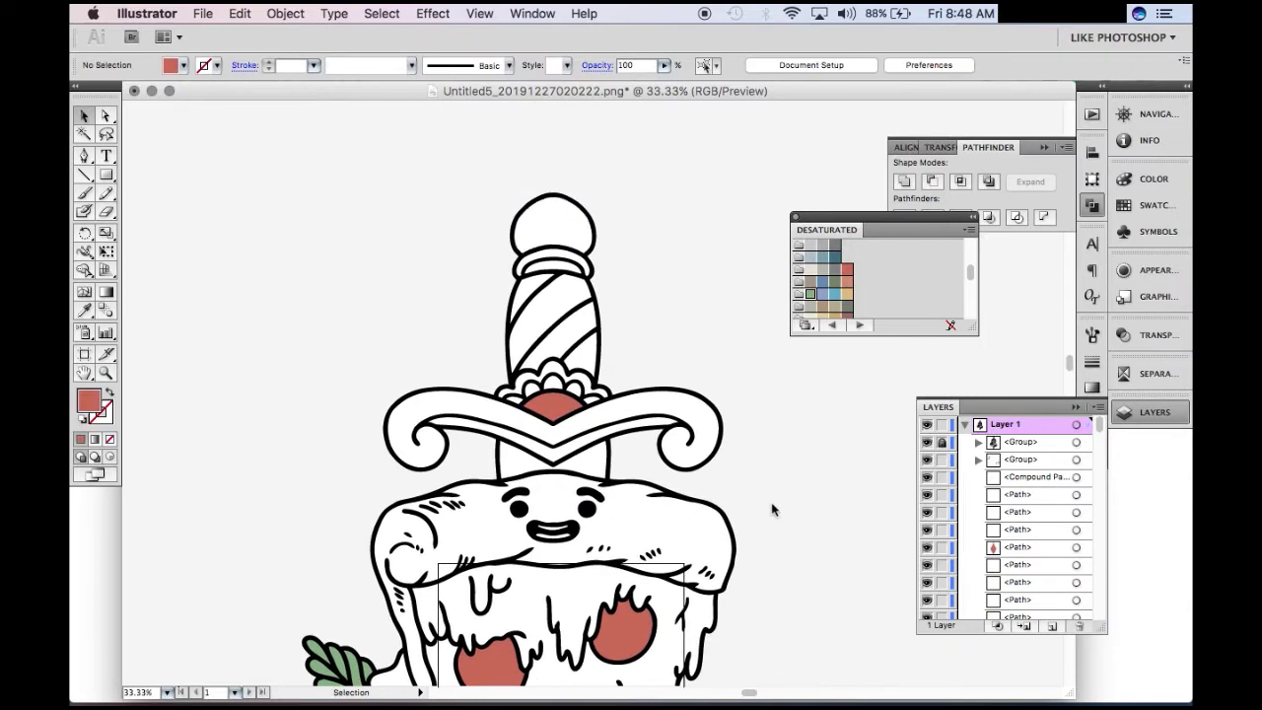
Step: Inspect the dagger's top knob and the pizza with the Selection and Magic Wand tools
left_click(552, 228)
left_click(693, 325)
scroll(693, 325, "down", 7)
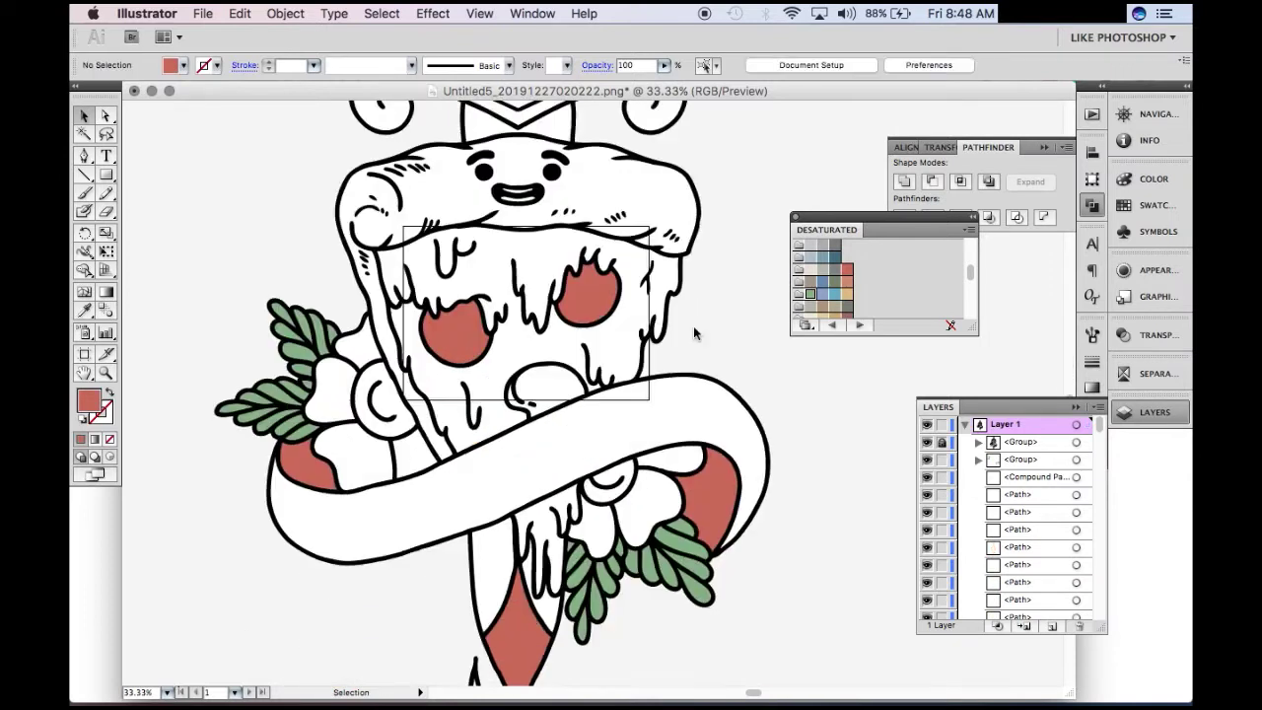
scroll(693, 325, "down", 1)
scroll(591, 394, "up", 2)
left_click(86, 135)
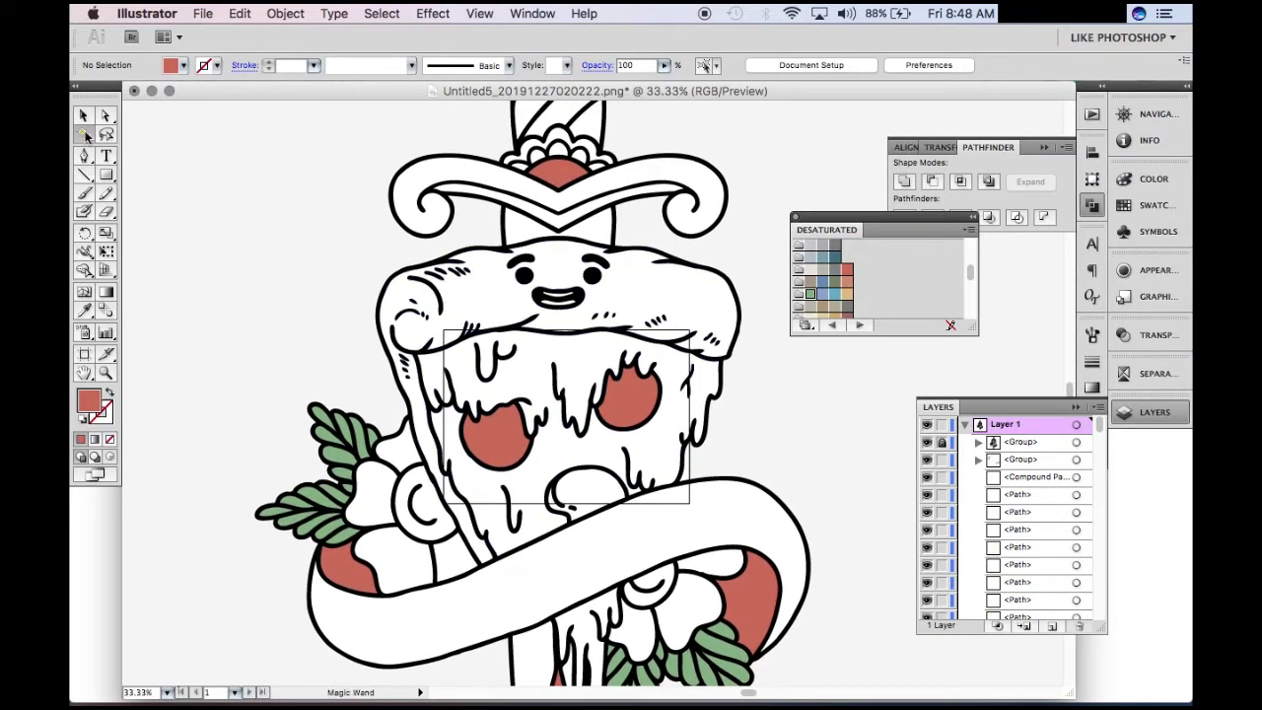
right_click(493, 426)
key("v")
scroll(839, 451, "down", 2)
scroll(843, 454, "up", 1)
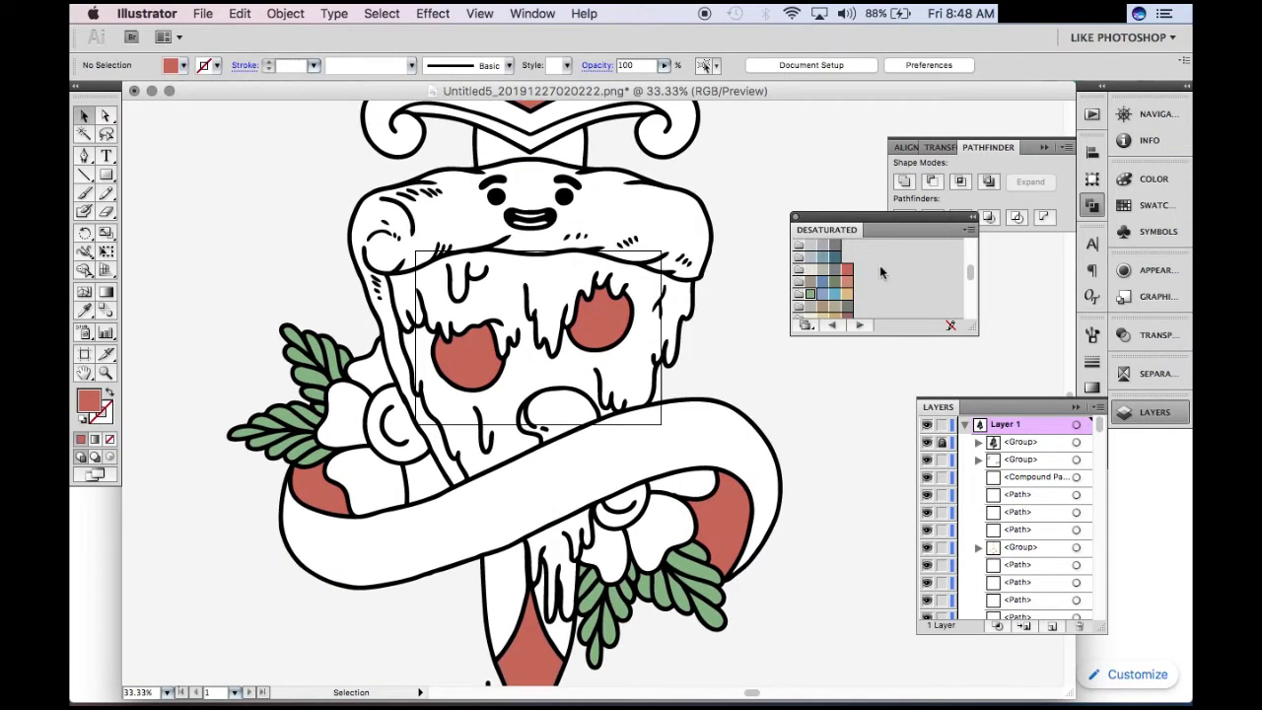
scroll(879, 265, "down", 2)
scroll(879, 265, "up", 3)
Step: Fill the upper and lower crust pieces tan, after briefly trying orange-red
left_click(657, 226)
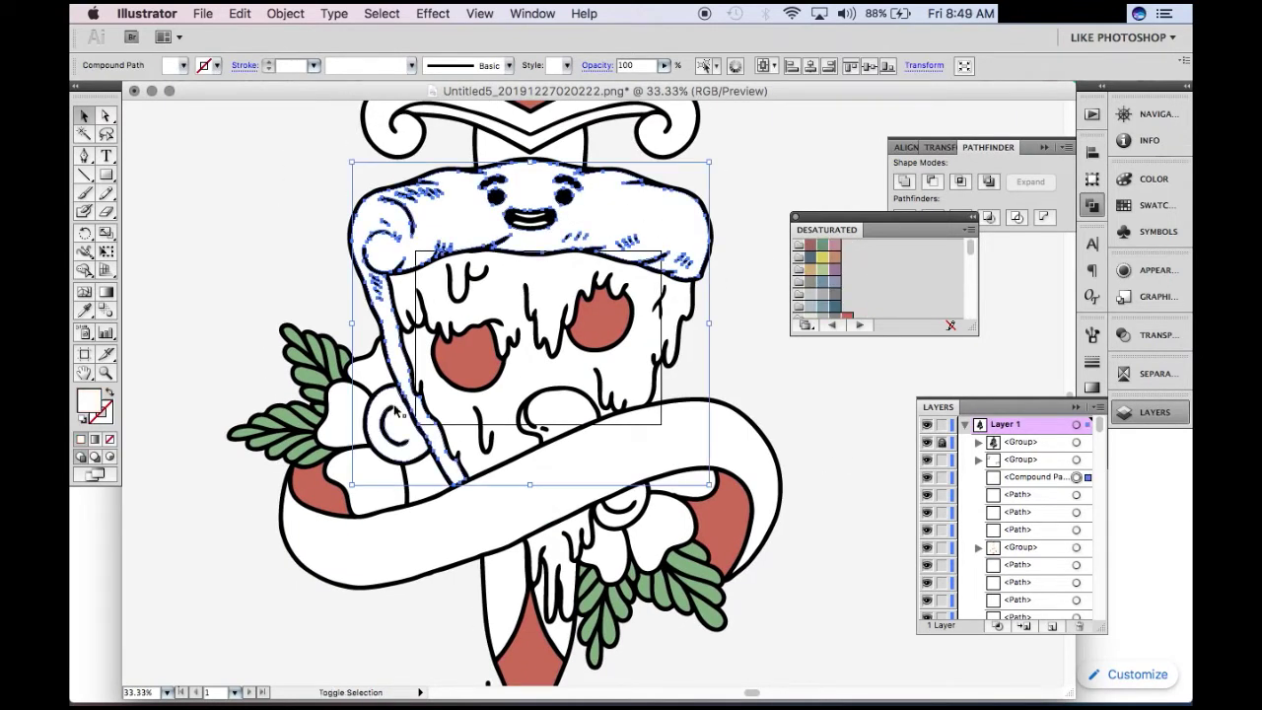
left_click(629, 504, "shift")
left_click(810, 256)
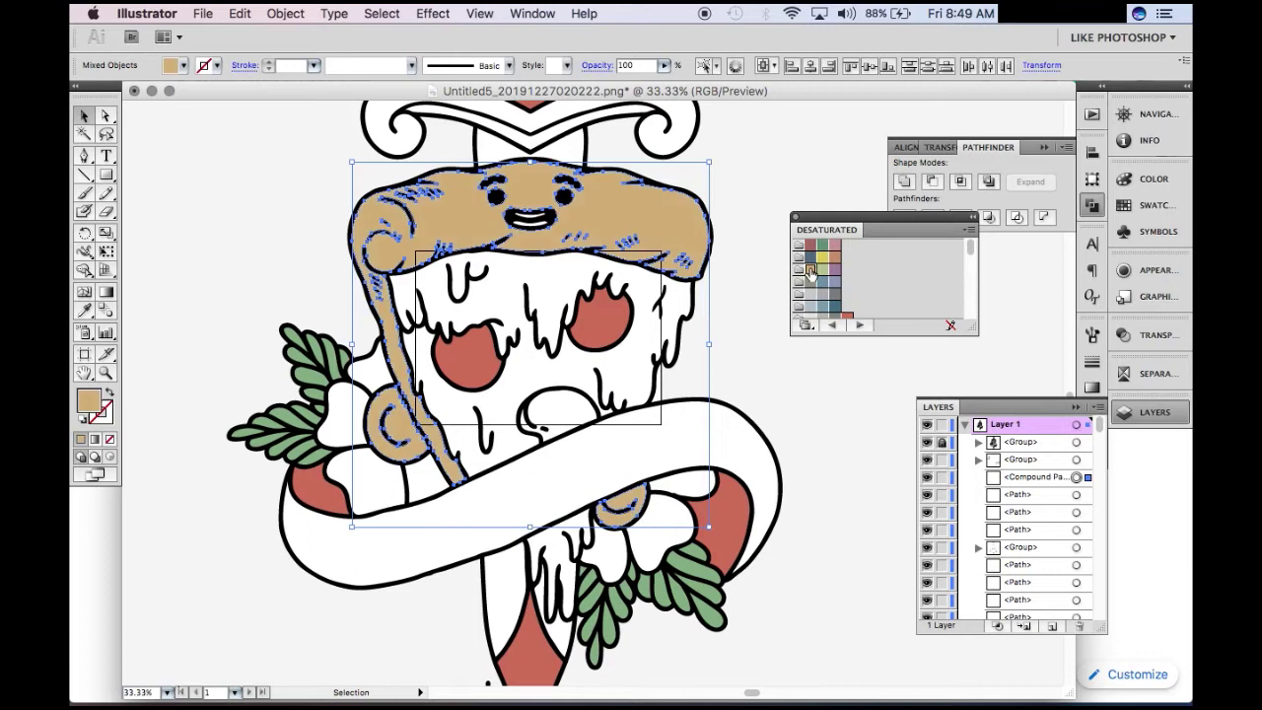
scroll(552, 394, "up", 2)
scroll(899, 282, "down", 1)
scroll(899, 282, "down", 2)
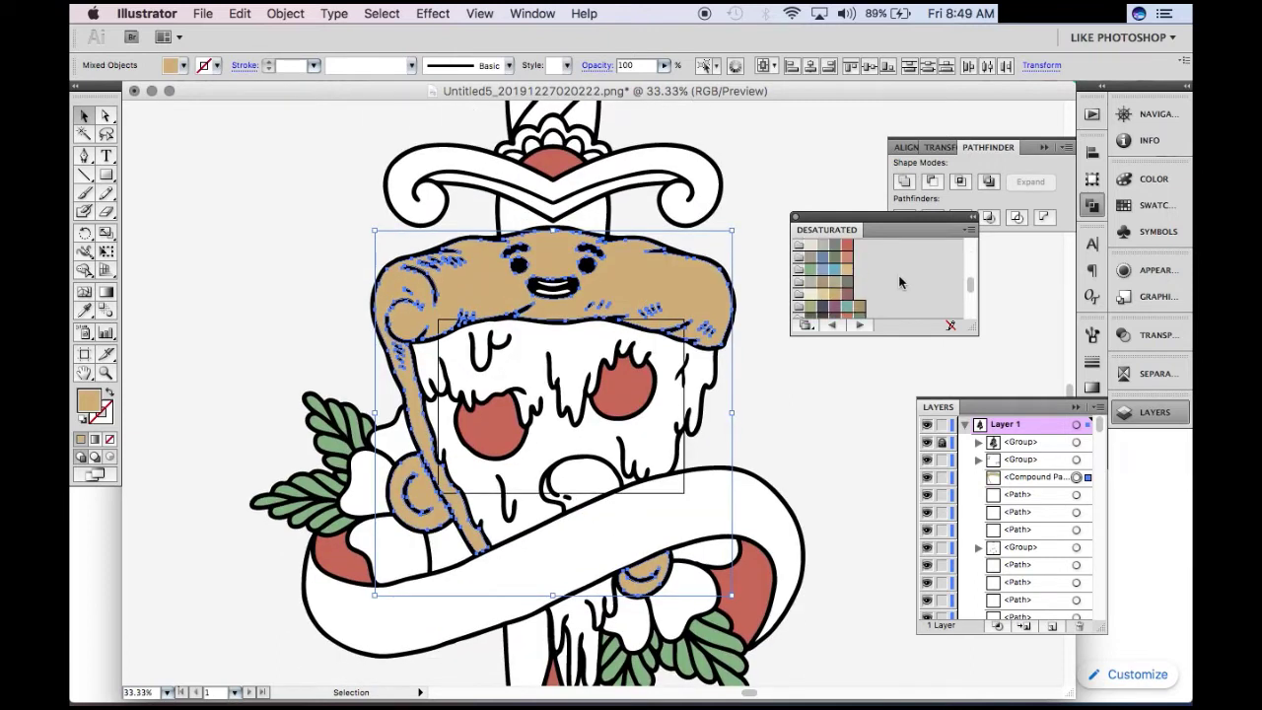
scroll(846, 284, "up", 2)
left_click(840, 276)
scroll(904, 293, "up", 2)
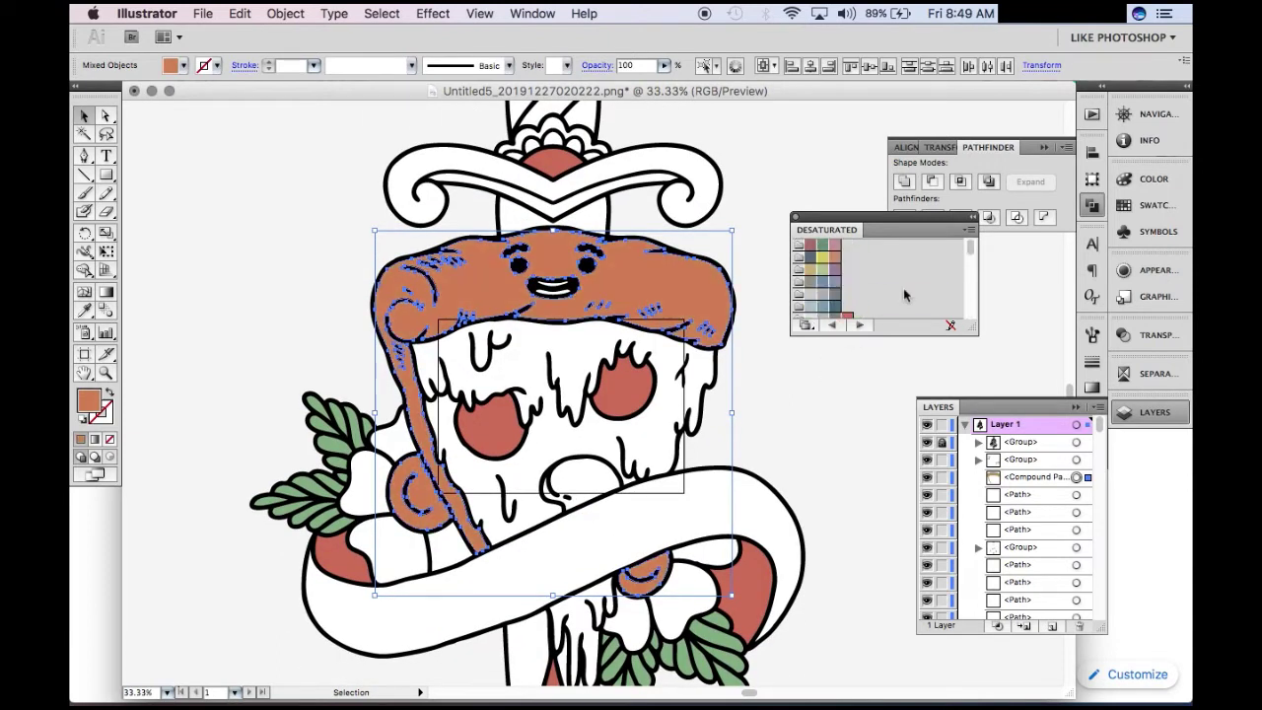
scroll(888, 286, "down", 2)
scroll(867, 284, "up", 2)
left_click(810, 268)
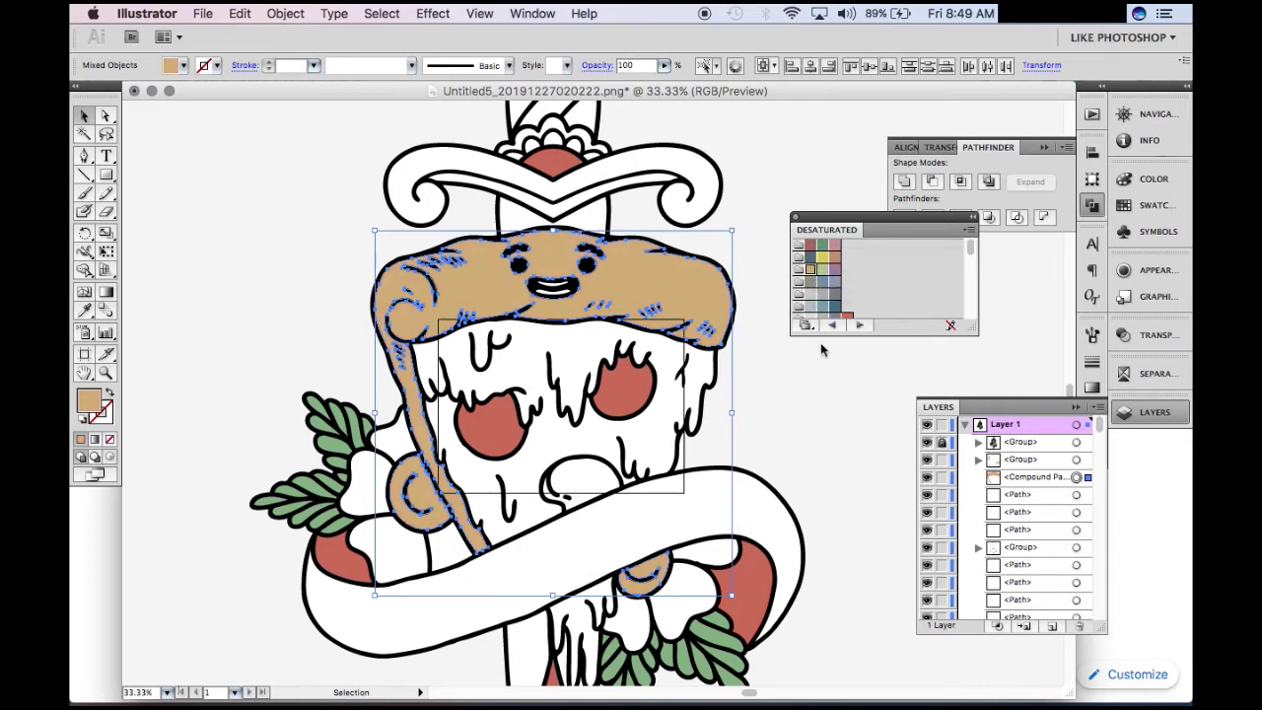
scroll(819, 346, "up", 1)
scroll(819, 346, "up", 3)
Step: Fill the sword guard and handle tan
left_click(604, 333)
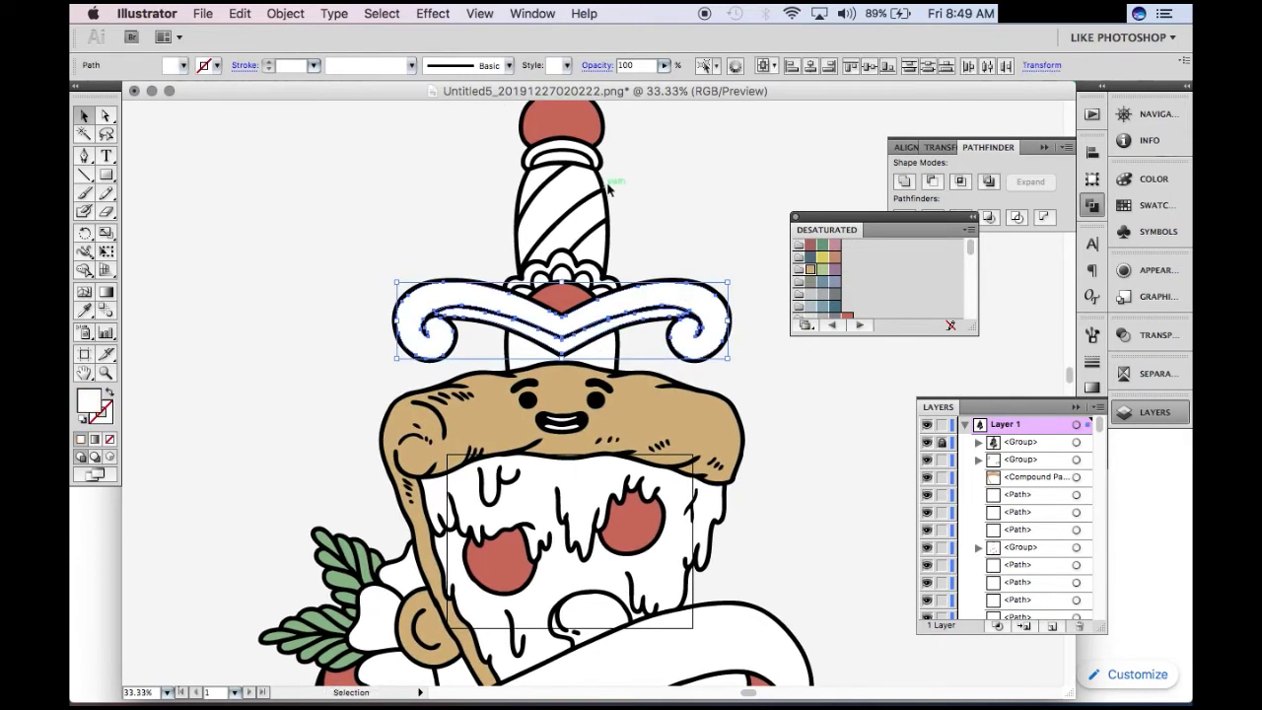
left_click(576, 202, "shift")
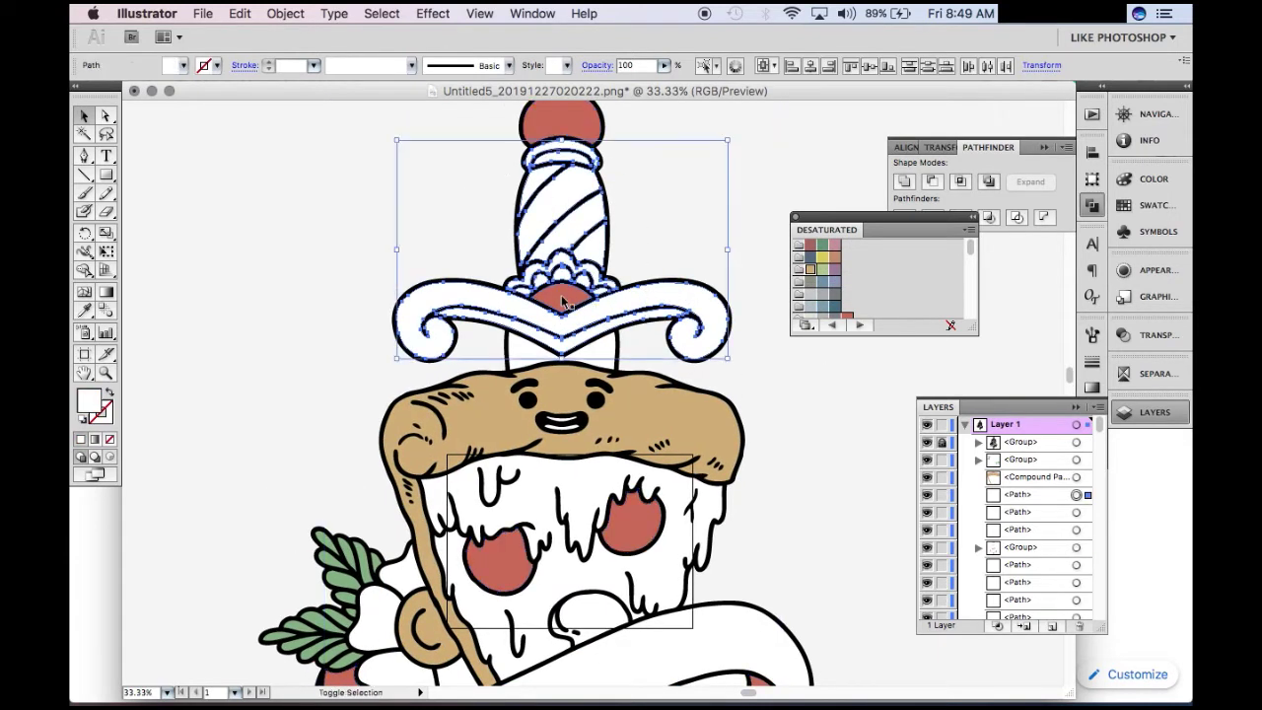
left_click(810, 268)
left_click(667, 203)
key("super+minus")
key("super+minus")
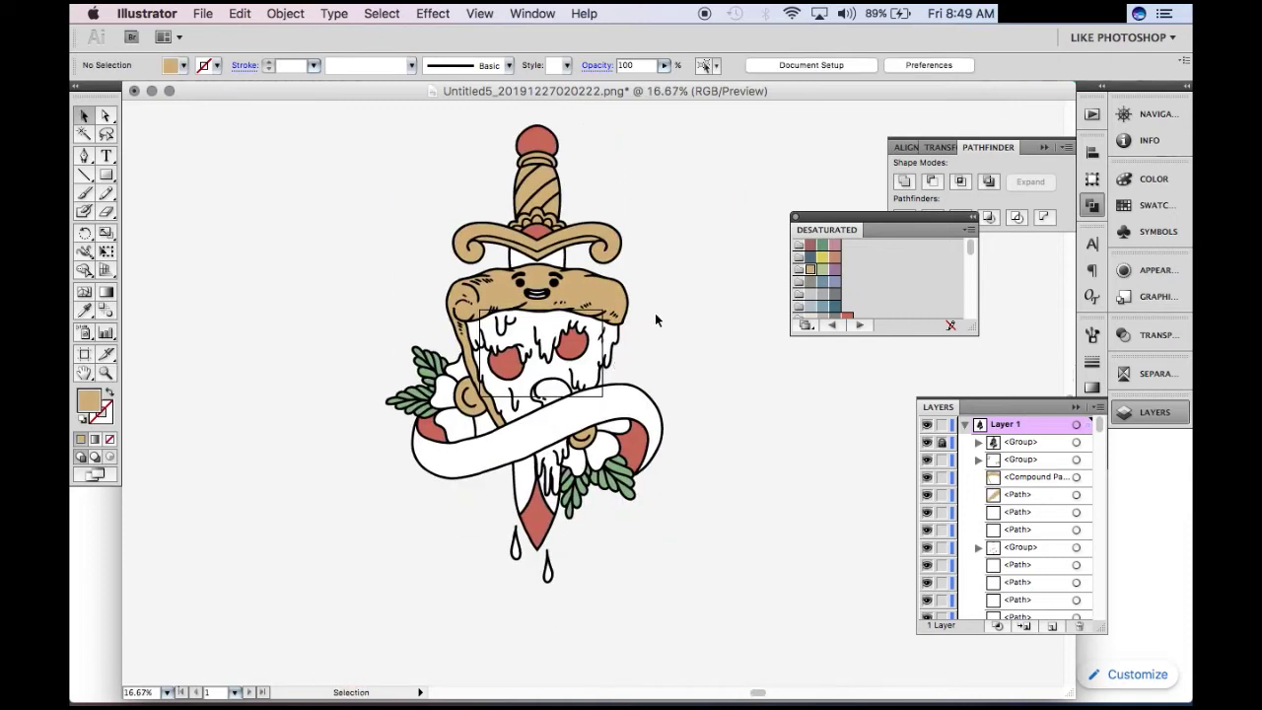
Step: Group all tan areas using the Magic Wand, then zoom in on the pizza
key("y")
left_click(544, 278)
right_click(563, 262)
left_click(595, 343)
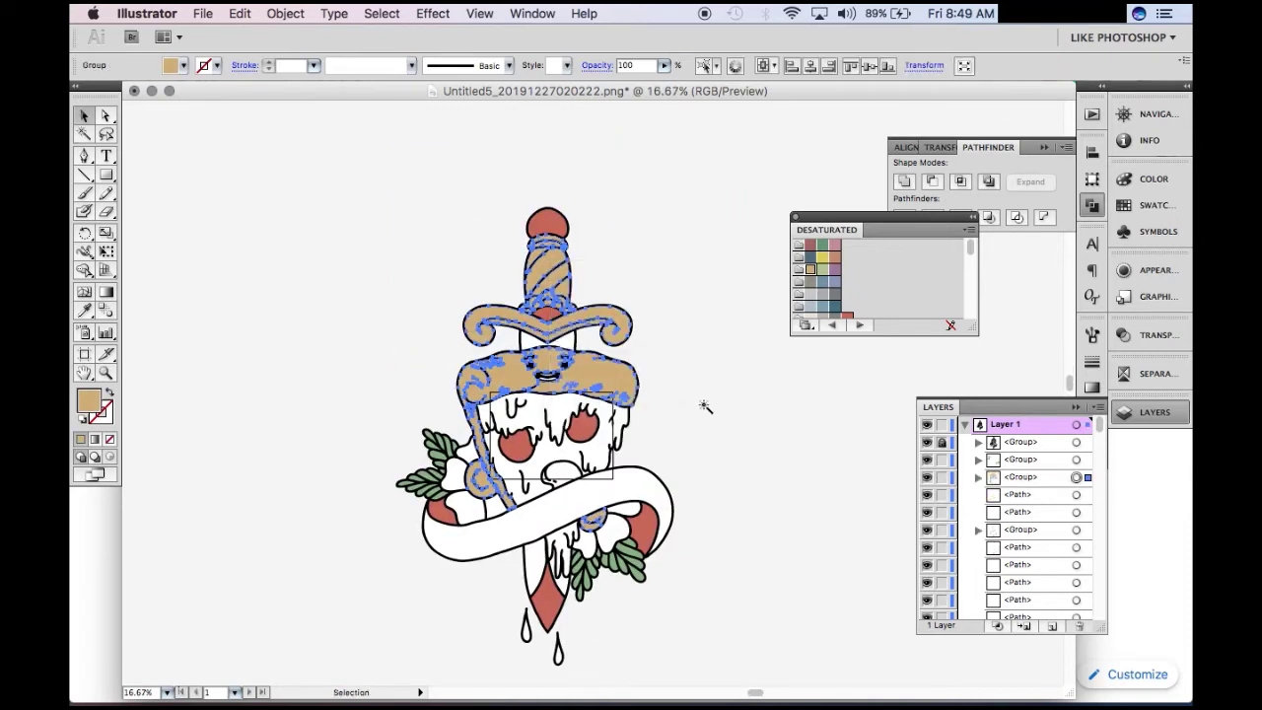
key("super+shift+a")
key("z")
left_click_drag(419, 268, 720, 584)
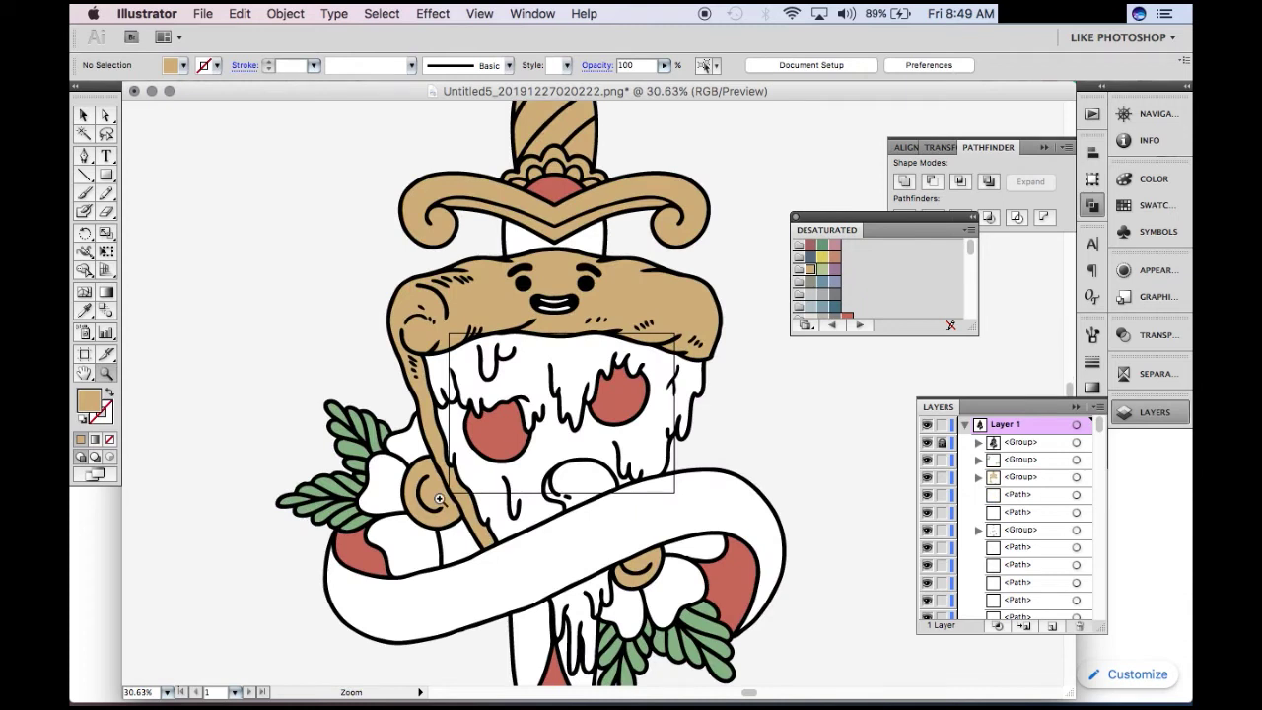
key("v")
double_click(557, 192)
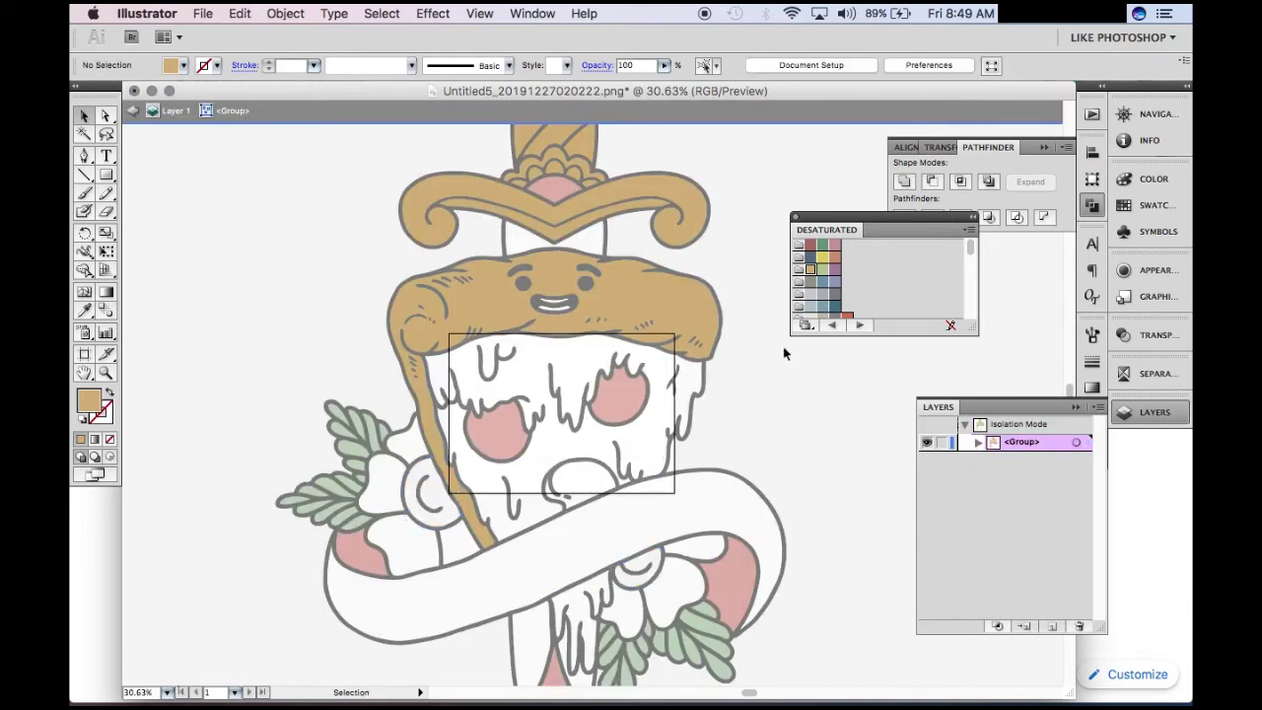
Step: Fill the cheese yellow
double_click(752, 414)
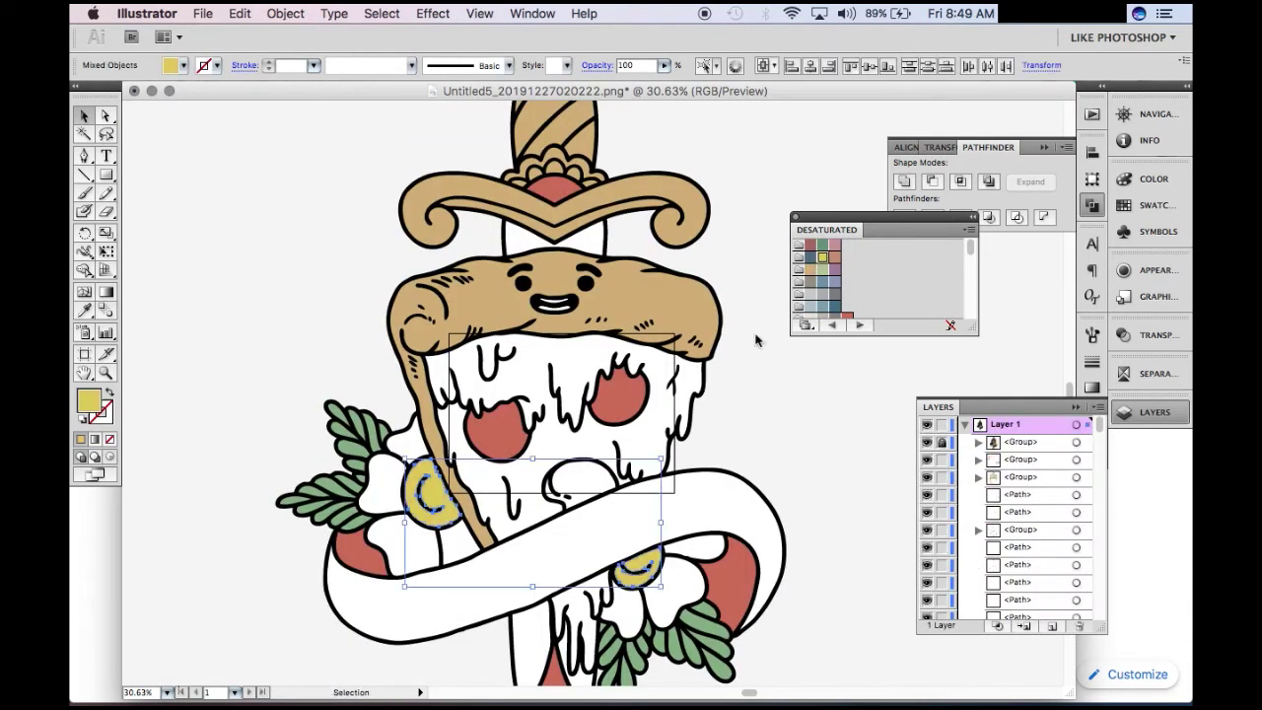
left_click(732, 414)
left_click(645, 436)
left_click(822, 258)
left_click(766, 391)
scroll(767, 391, "down", 3)
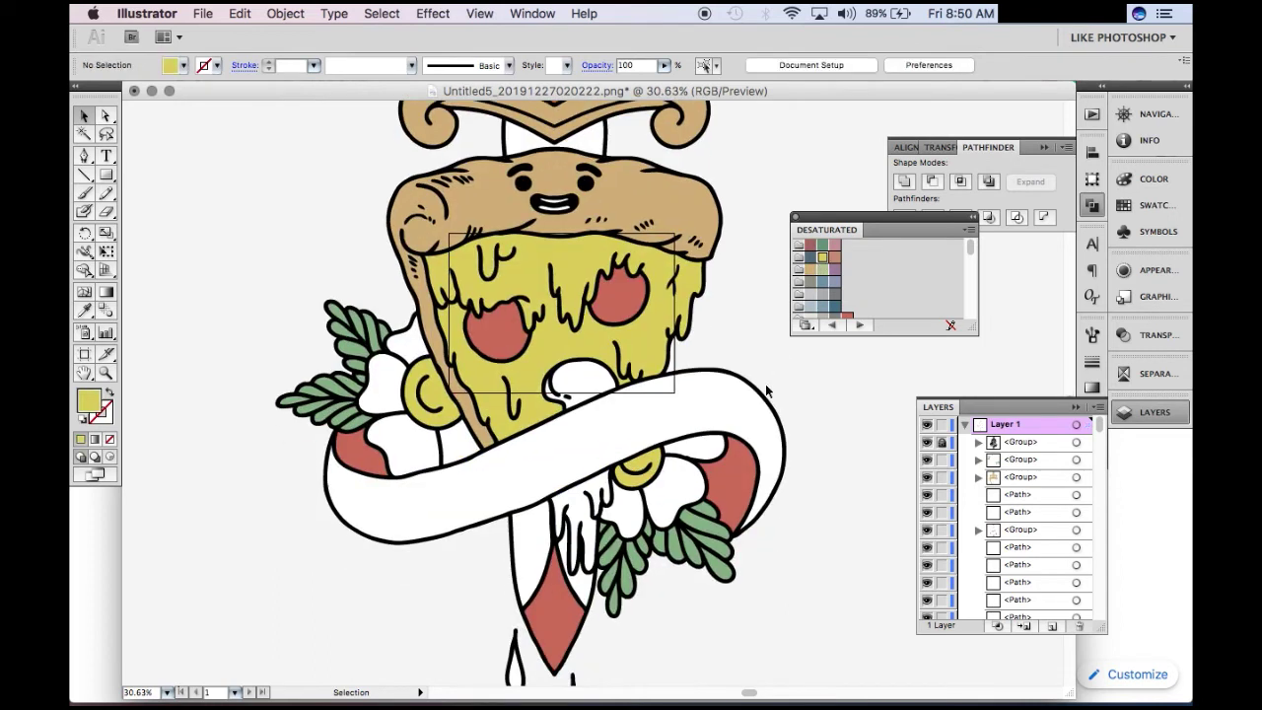
Step: Fill the two drips below the sword yellow
left_click(588, 497)
scroll(552, 493, "down", 4)
left_click(529, 521)
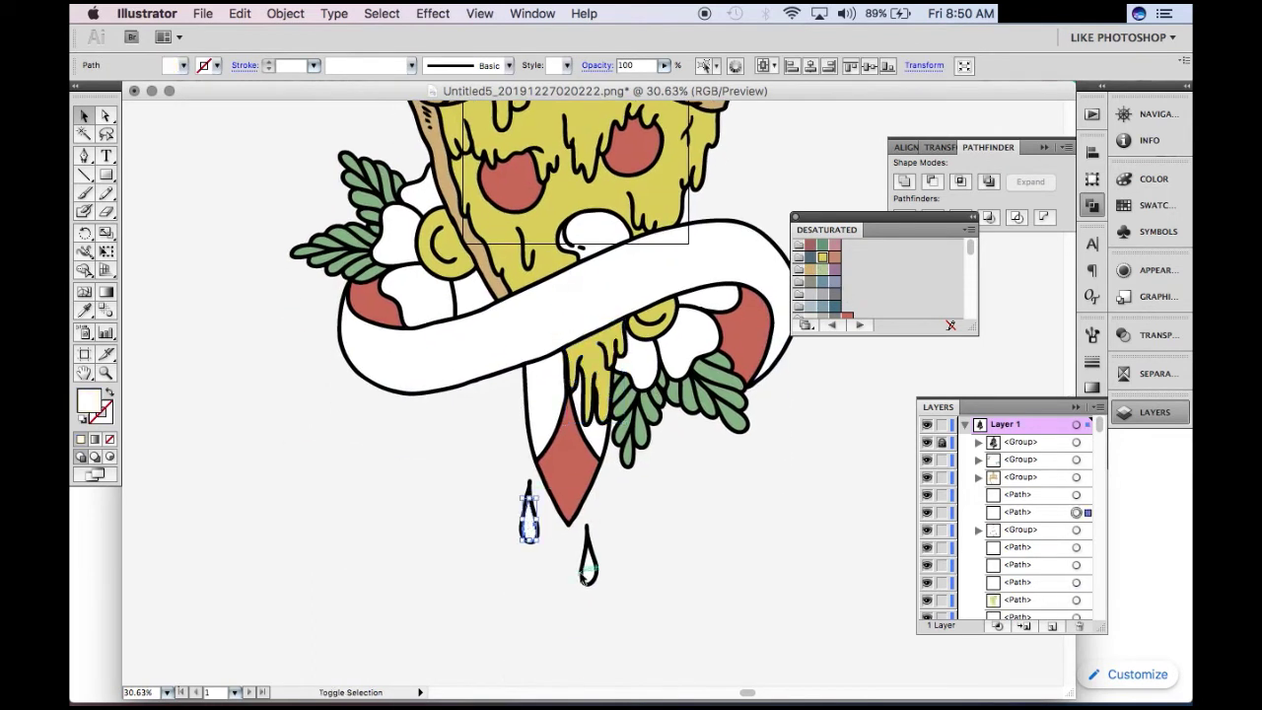
left_click(588, 564, "shift")
left_click(822, 259)
scroll(690, 444, "up", 4)
scroll(690, 443, "up", 3)
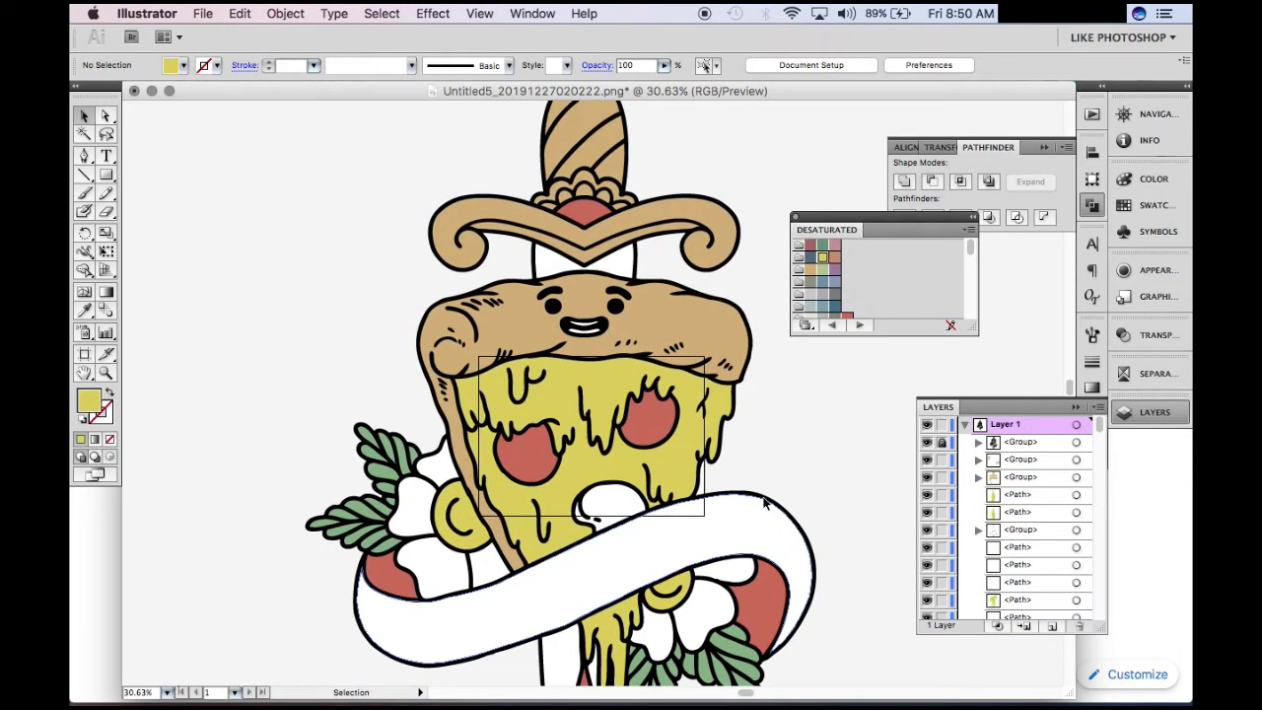
left_click(641, 488)
scroll(814, 445, "down", 4)
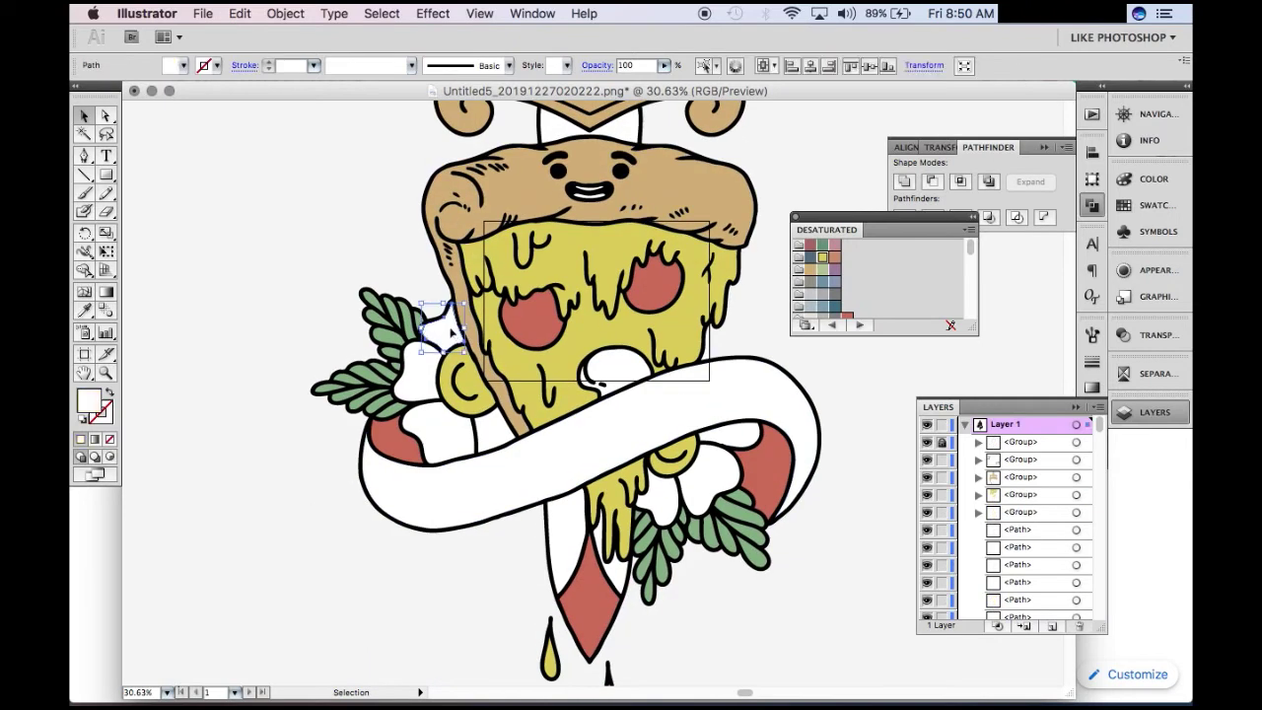
Step: Group the left and right flowers and fill them tan, after trying blue
left_click(429, 355)
left_click(503, 434, "shift")
left_click(670, 483, "shift")
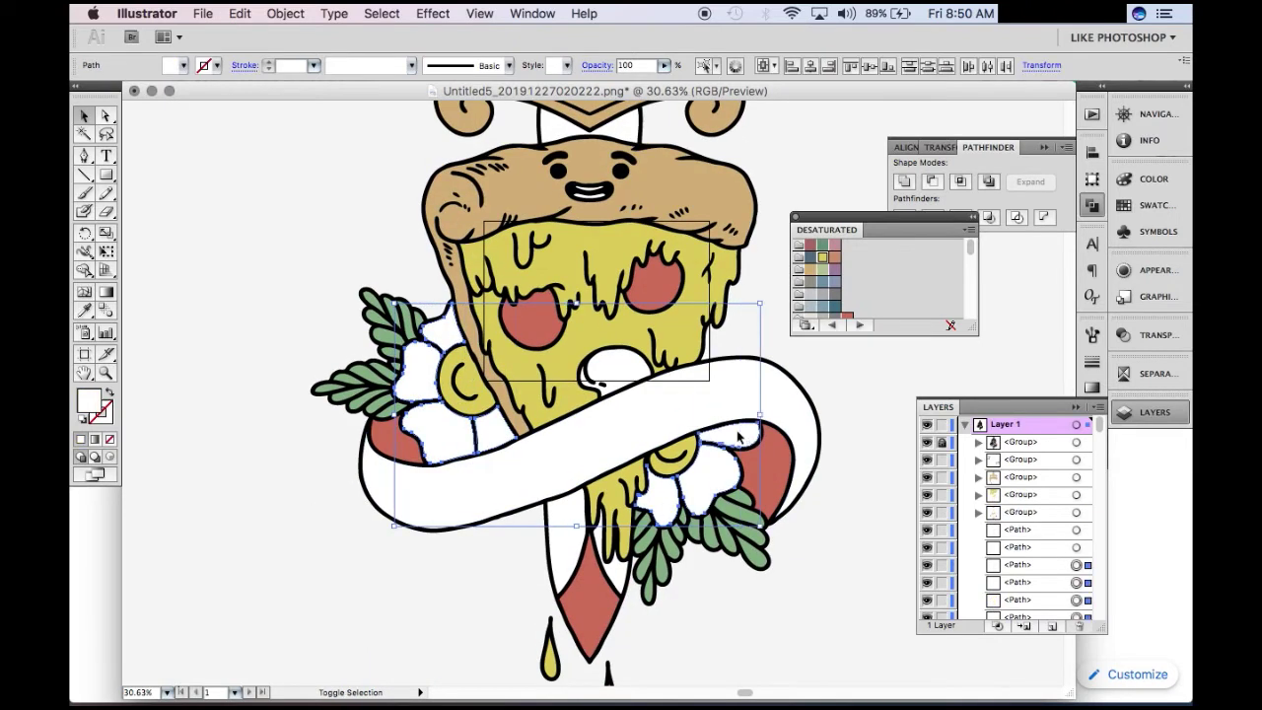
key("ctrl+g")
scroll(788, 345, "up", 1)
left_click(826, 289)
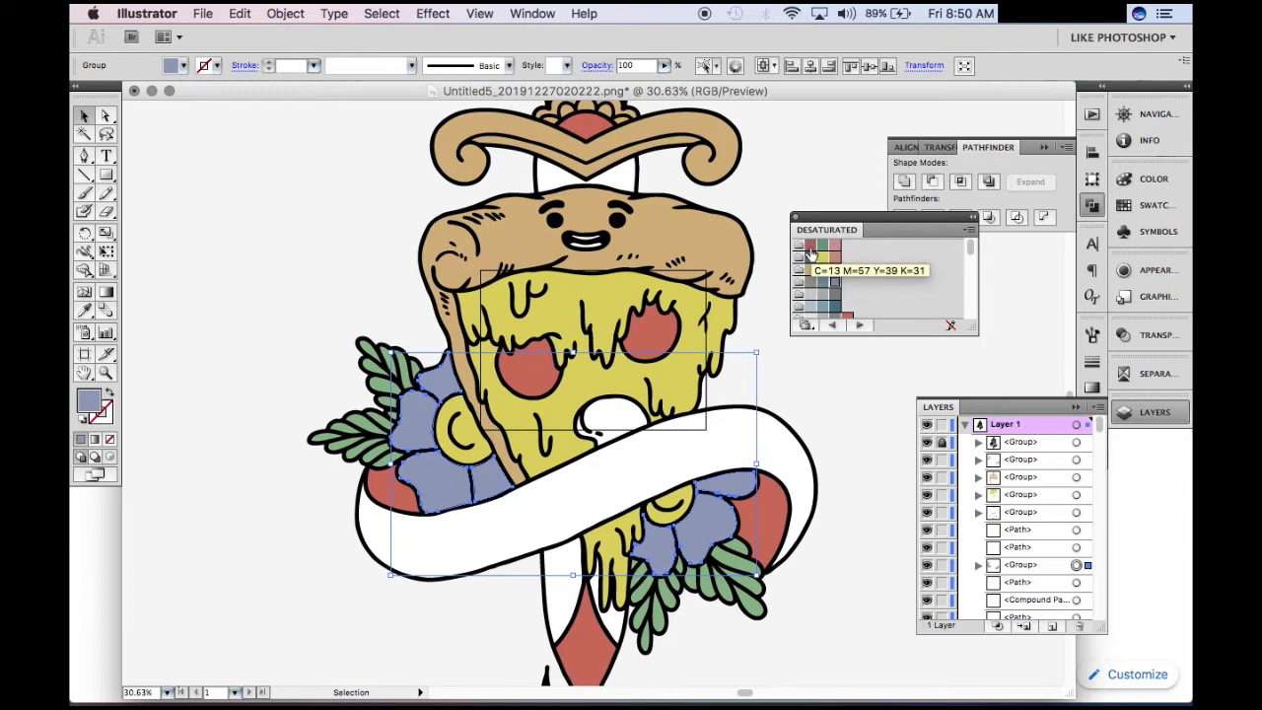
left_click(810, 269)
left_click(819, 410)
scroll(586, 437, "down", 2)
scroll(585, 436, "up", 3)
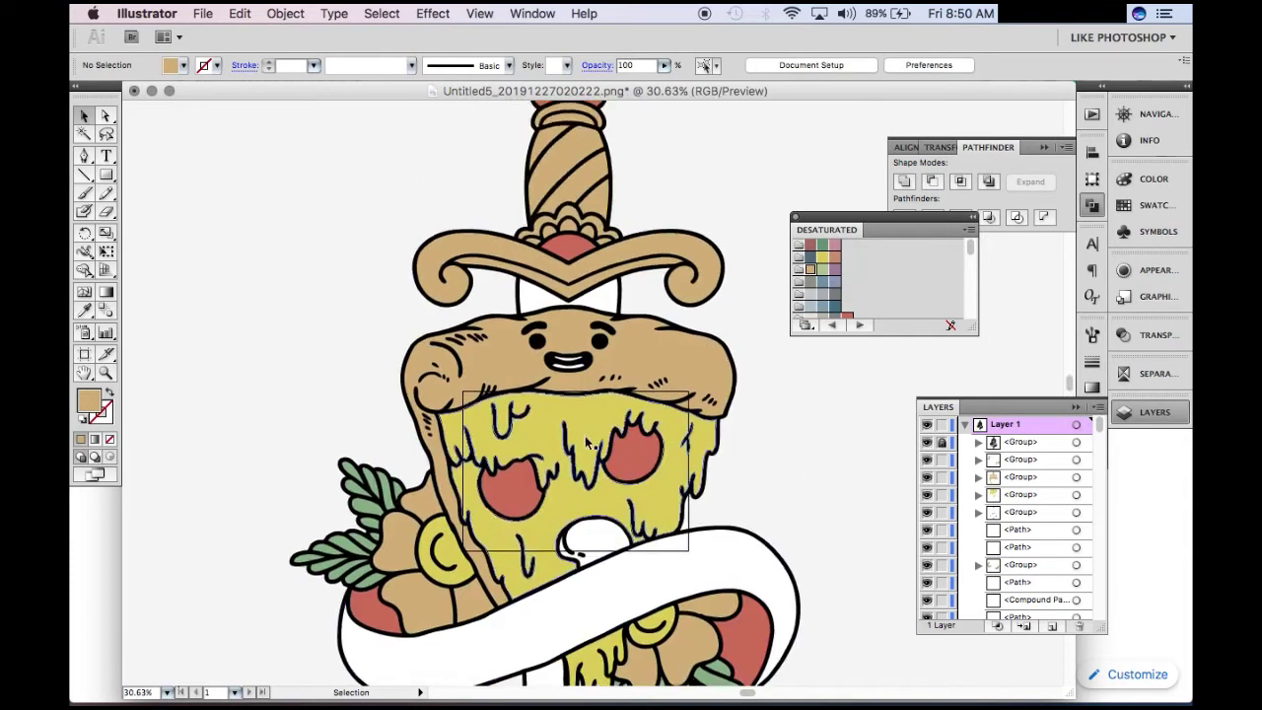
scroll(579, 434, "down", 1)
Step: Fill all white banner pieces cream, after trying grey, and group them
left_click(579, 511, "shift")
left_click(547, 631, "shift")
left_click(572, 178, "shift")
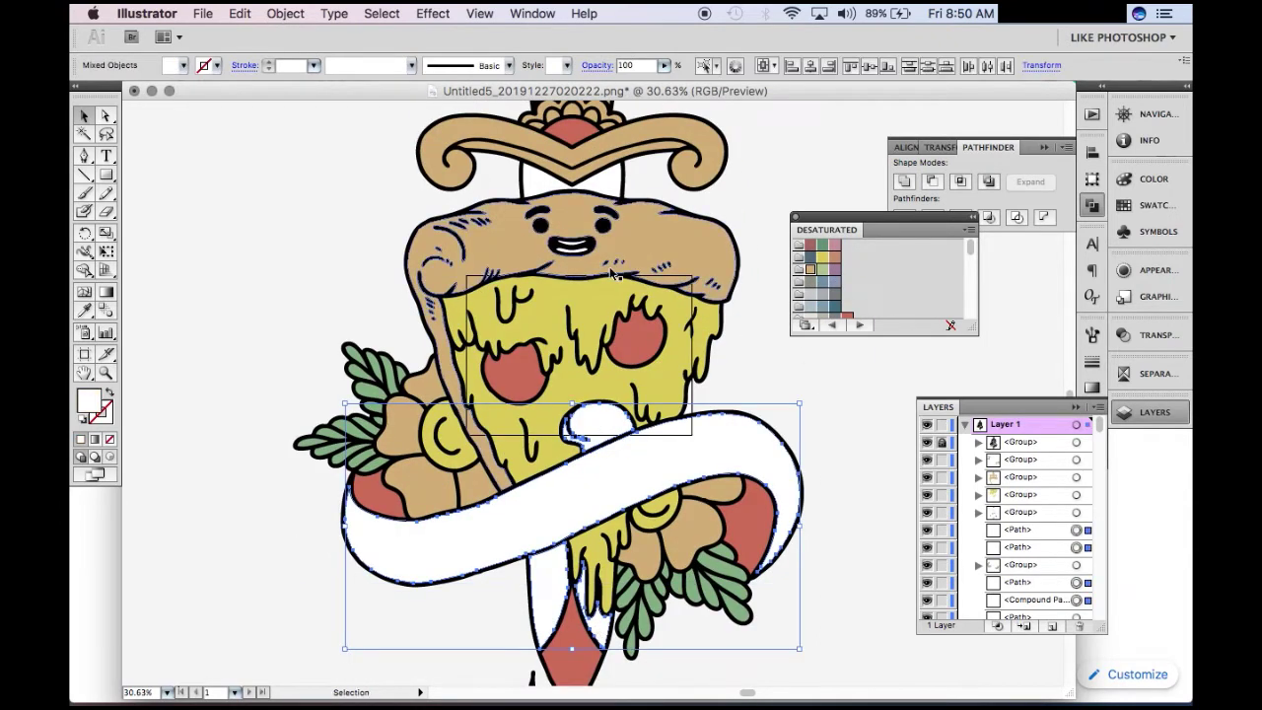
scroll(592, 443, "up", 2)
left_click(810, 295)
scroll(884, 276, "down", 1)
left_click(810, 268)
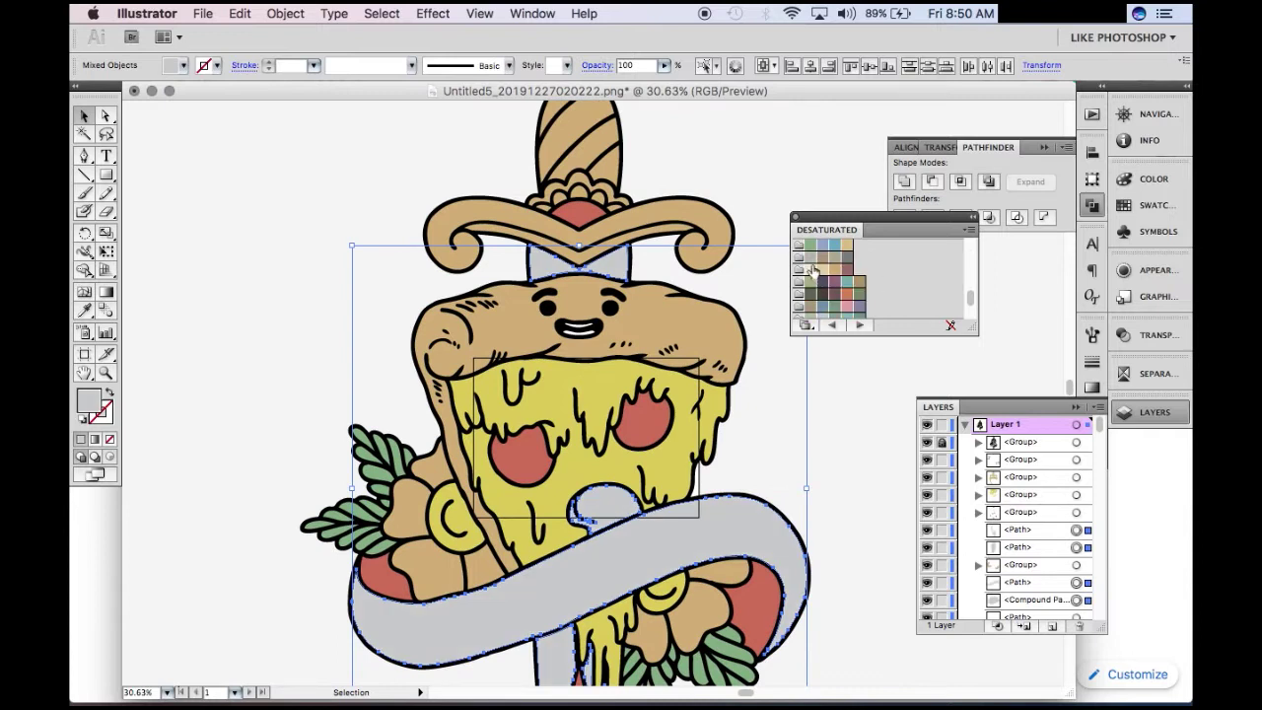
key("ctrl+g")
left_click(819, 477)
scroll(819, 477, "down", 5)
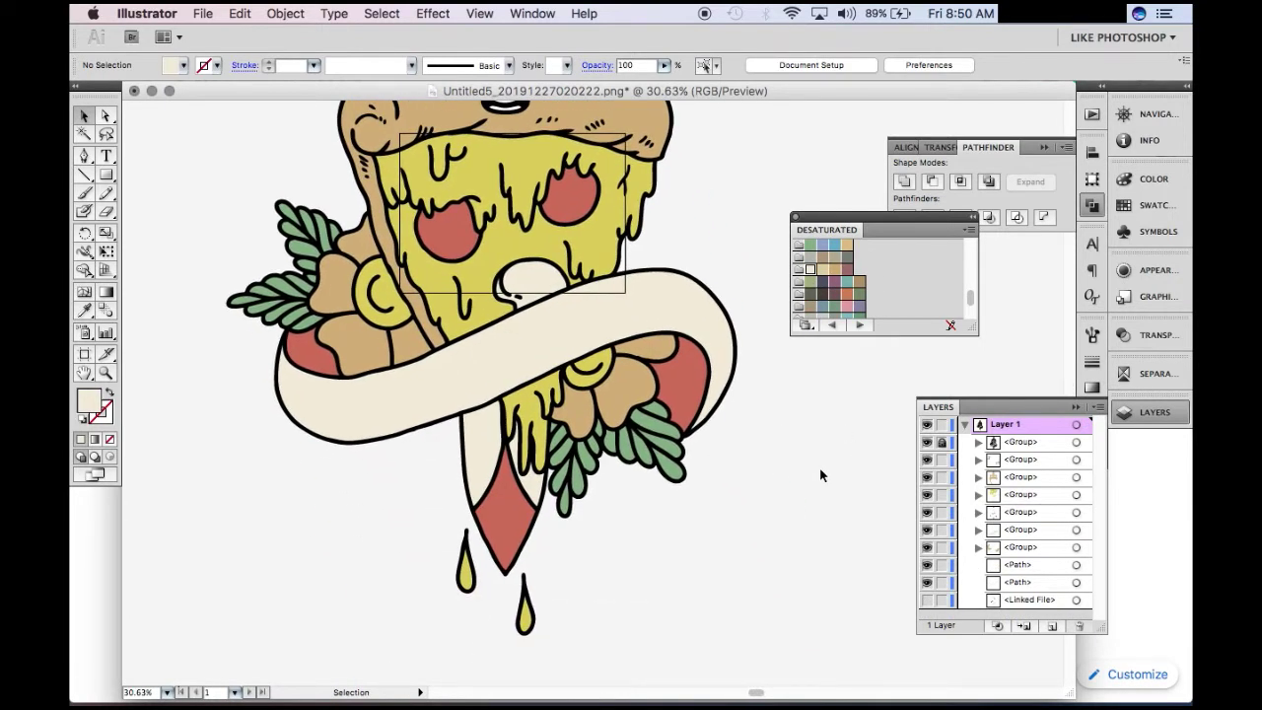
scroll(598, 395, "up", 2)
Step: Zoom out to the whole illustration and add two new layers above Layer 1
left_click(598, 394)
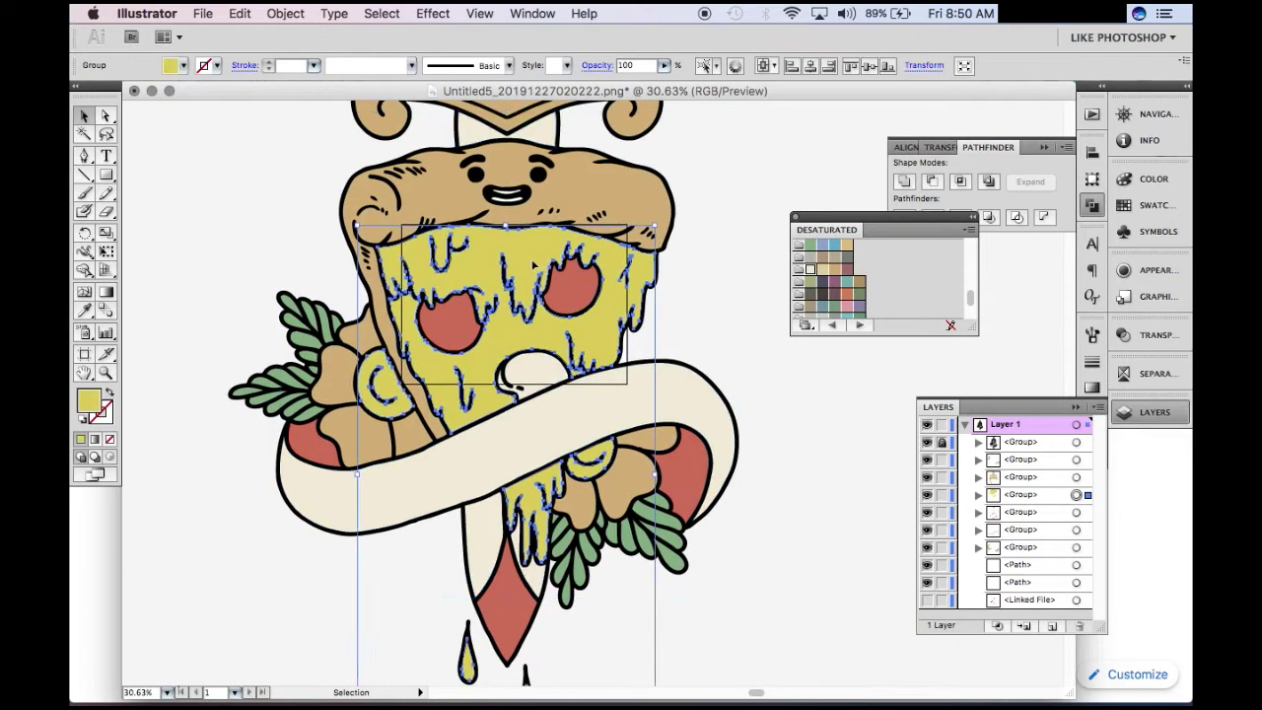
scroll(583, 306, "up", 2)
scroll(584, 306, "up", 1)
key("ctrl+shift+a")
key("ctrl+minus")
key("ctrl+minus")
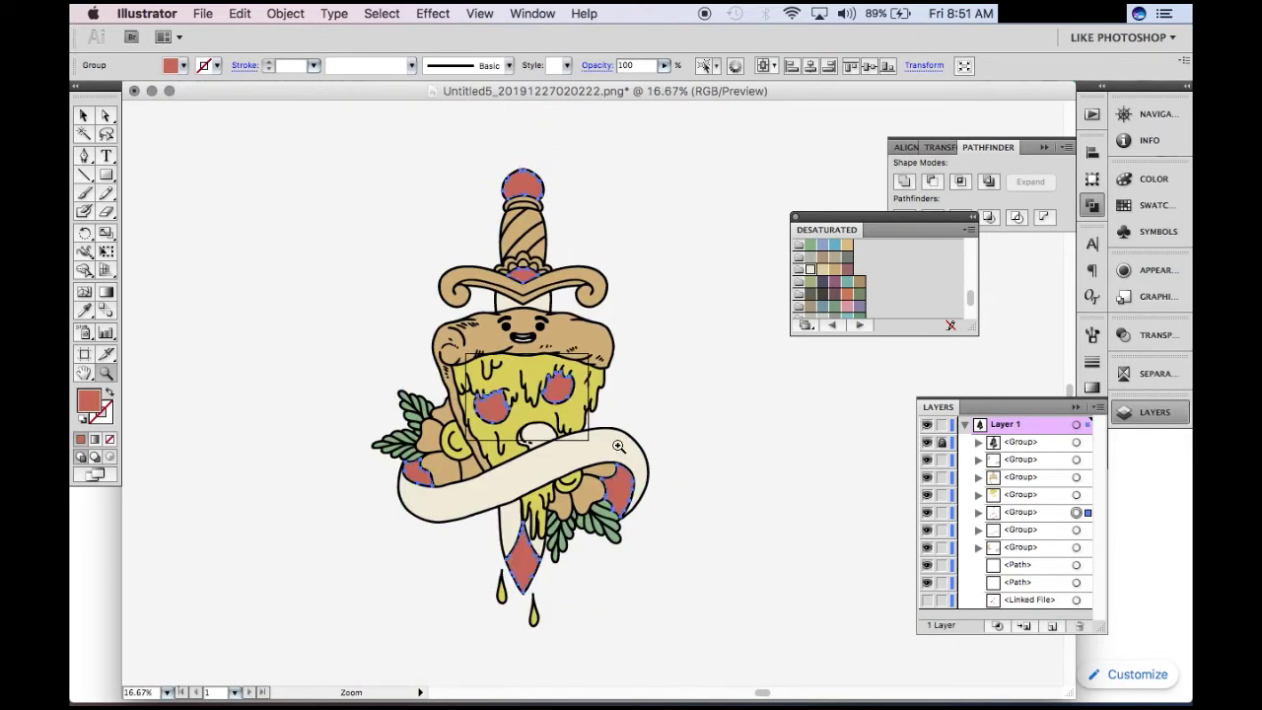
key("ctrl+plus")
key("ctrl+plus")
key("ctrl+l")
key("ctrl+l")
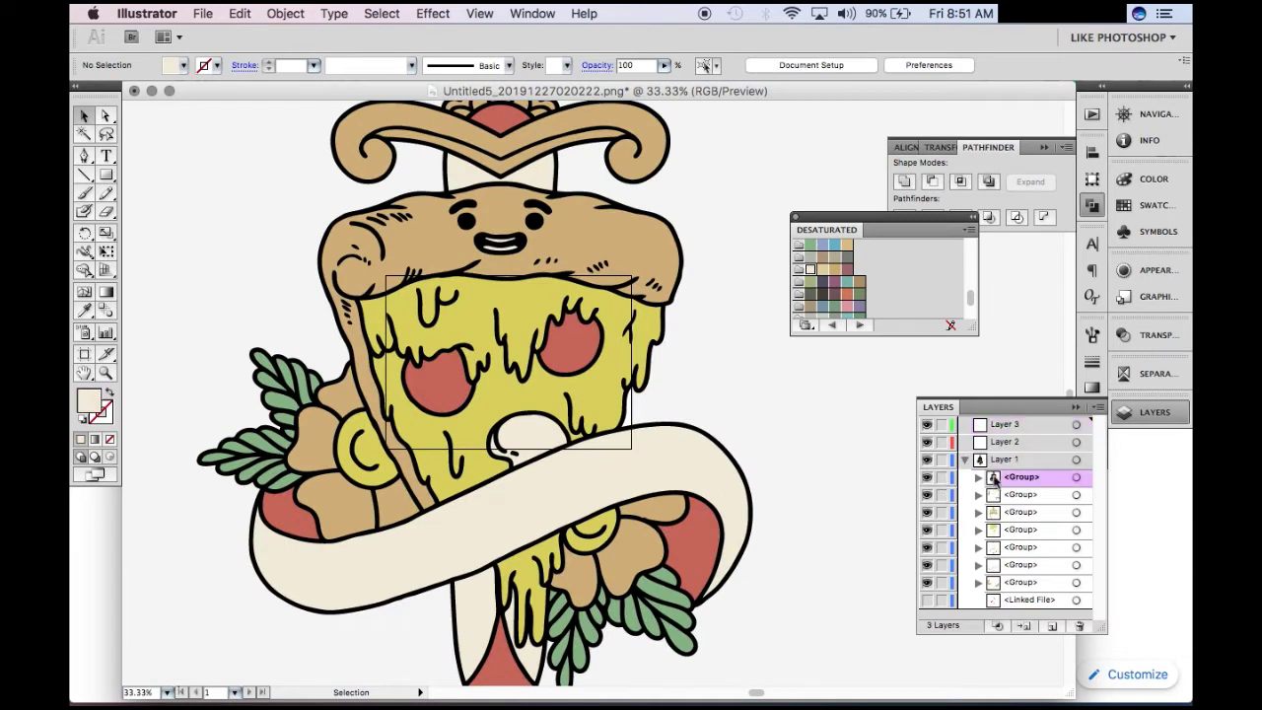
Step: Rename Layer 3 to OUTLINE, move the six colour groups into Layer 2, and rename it COLORS
double_click(1018, 424)
type("OUTLINE")
key("Return")
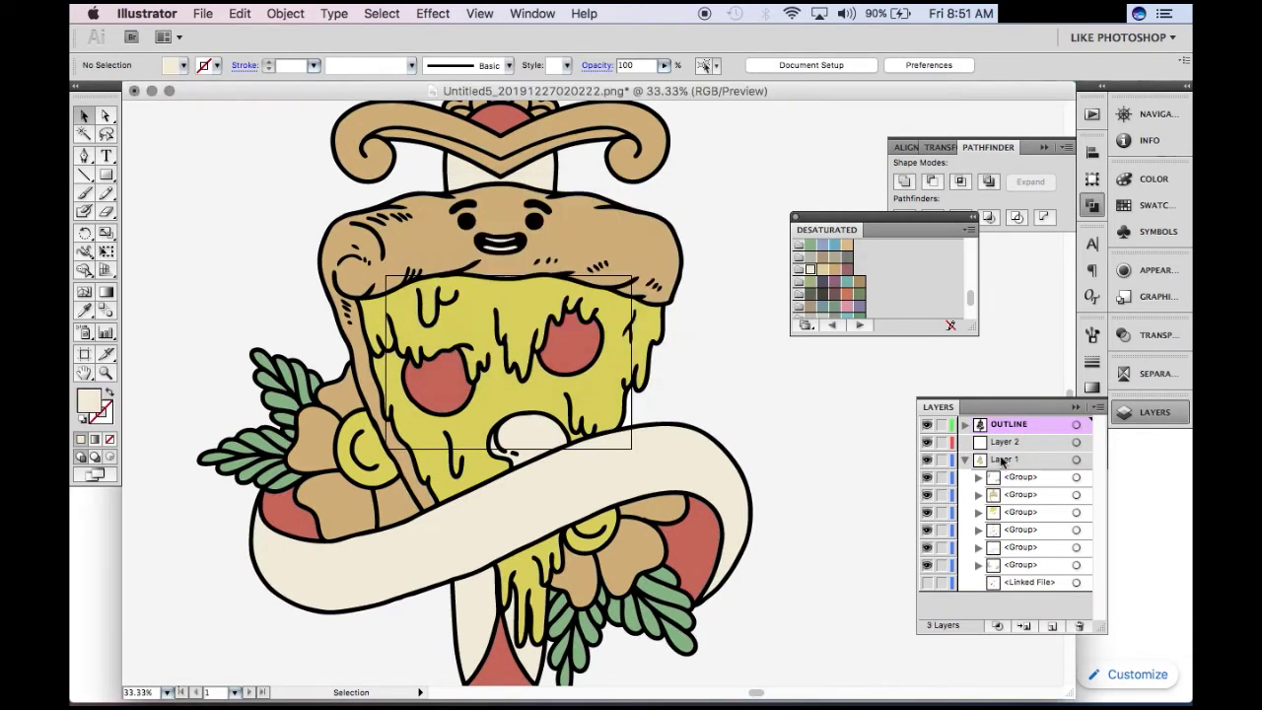
left_click(1018, 477)
left_click(1020, 564, "shift")
left_click_drag(1020, 565, 1005, 442)
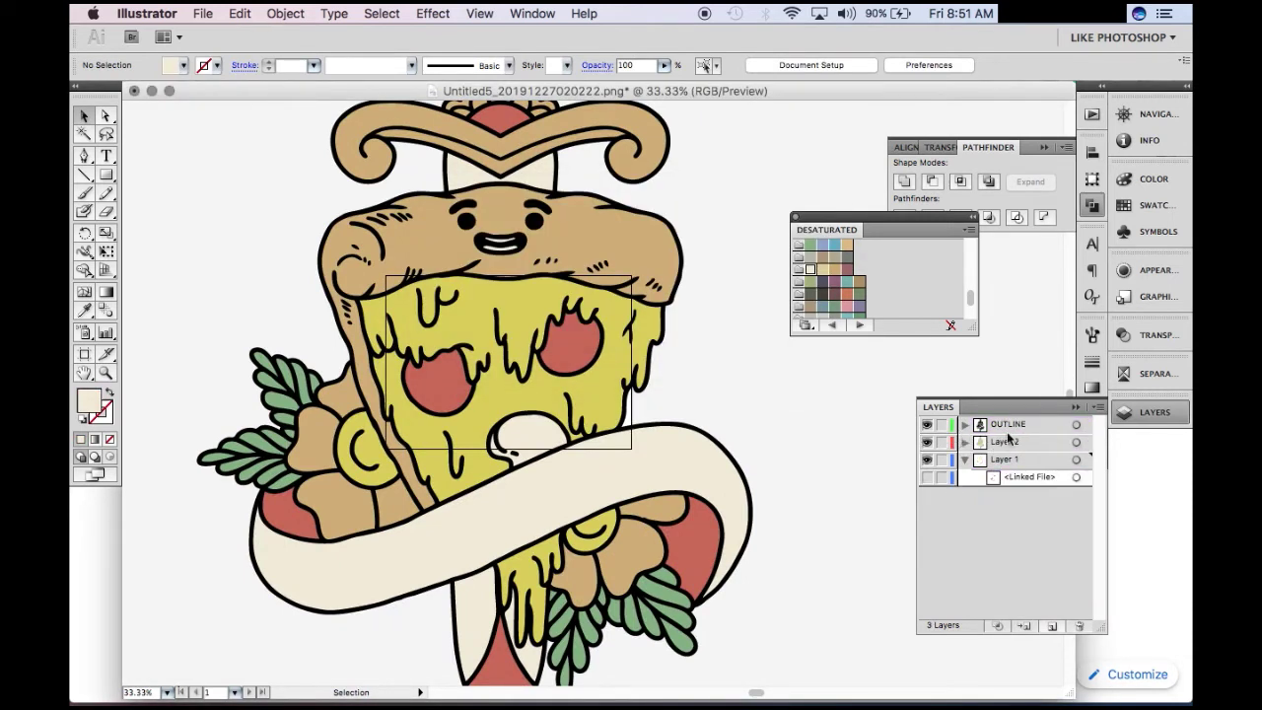
double_click(1006, 442)
key("Return")
left_click(926, 477)
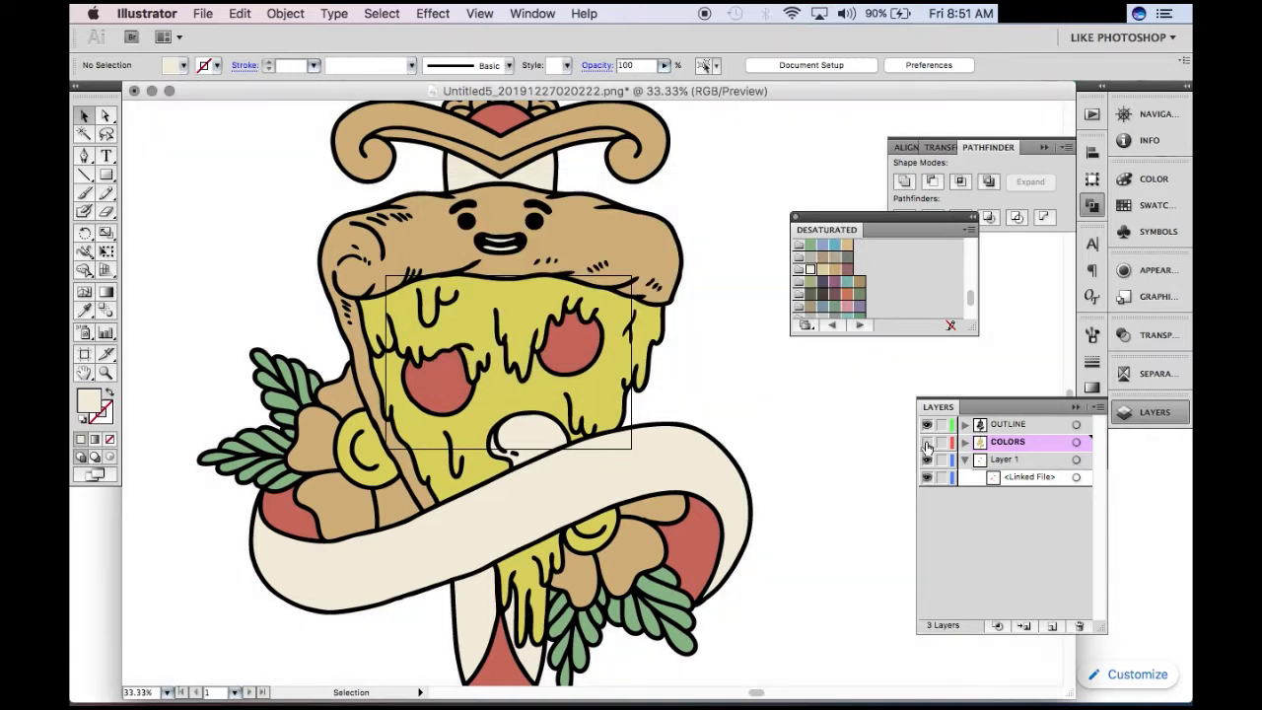
Step: Hide OUTLINE and COLORS, then trace and expand the red sketch with a white fill
left_click(926, 424)
left_click(927, 441)
key("ctrl+a")
left_click(659, 65)
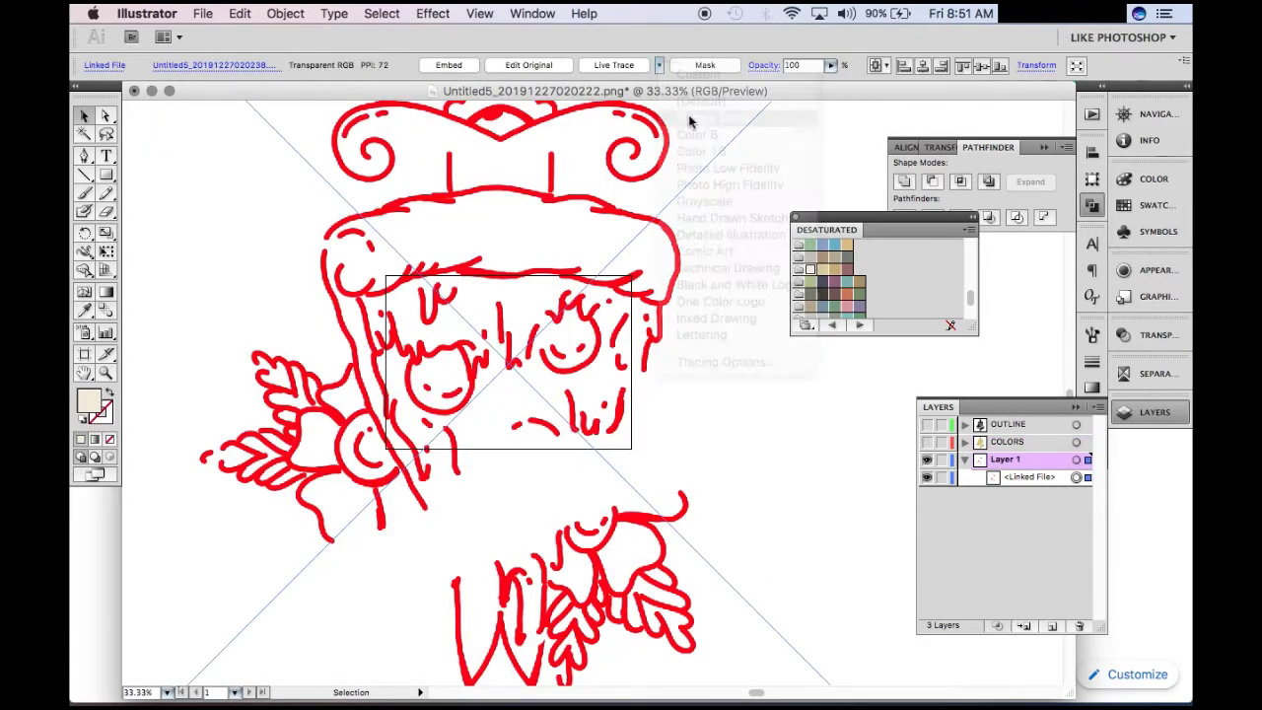
left_click(599, 66)
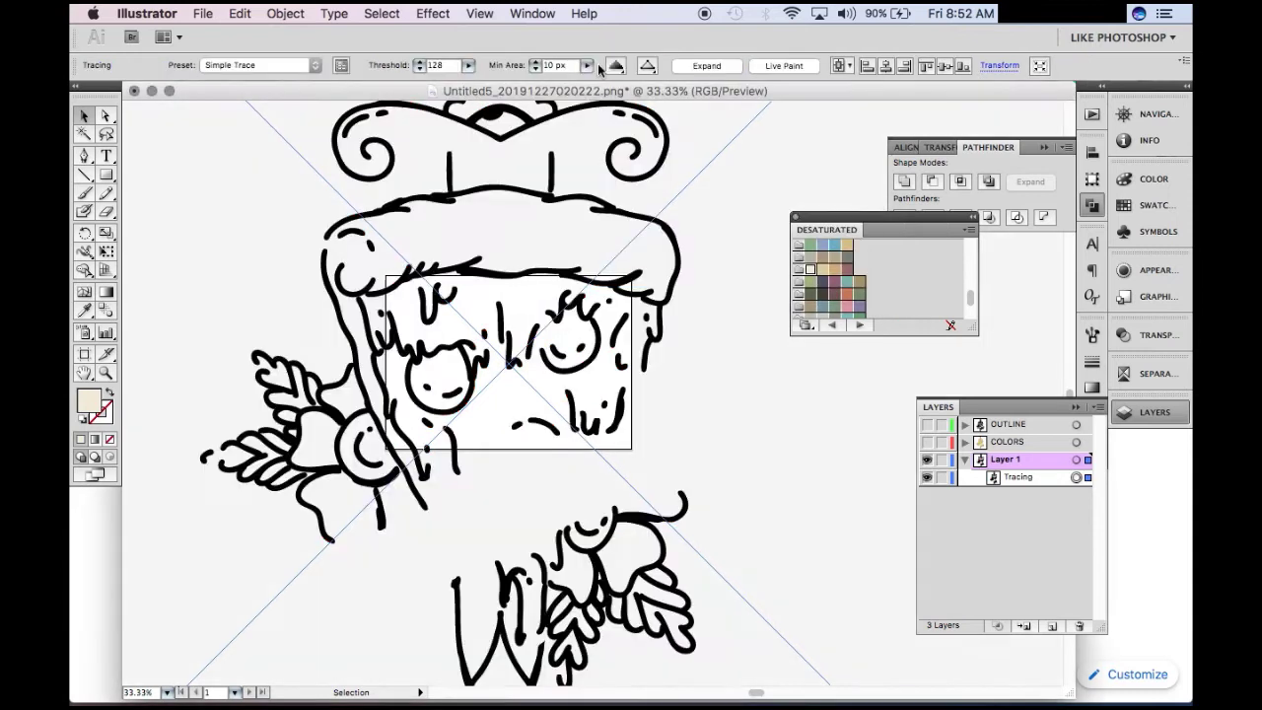
left_click(693, 65)
left_click(1149, 177)
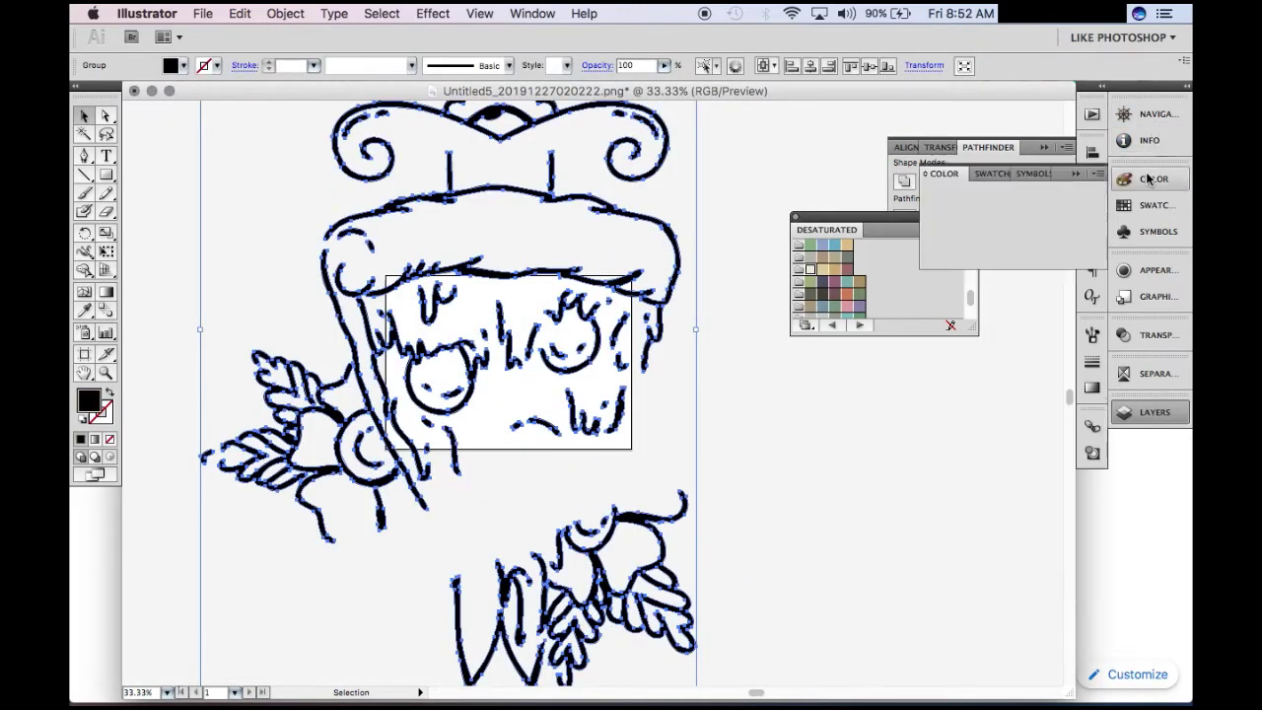
left_click(1096, 250)
Step: Move Layer 1 above COLORS, rename it LIGHT, and show all layers again
left_click(1153, 412)
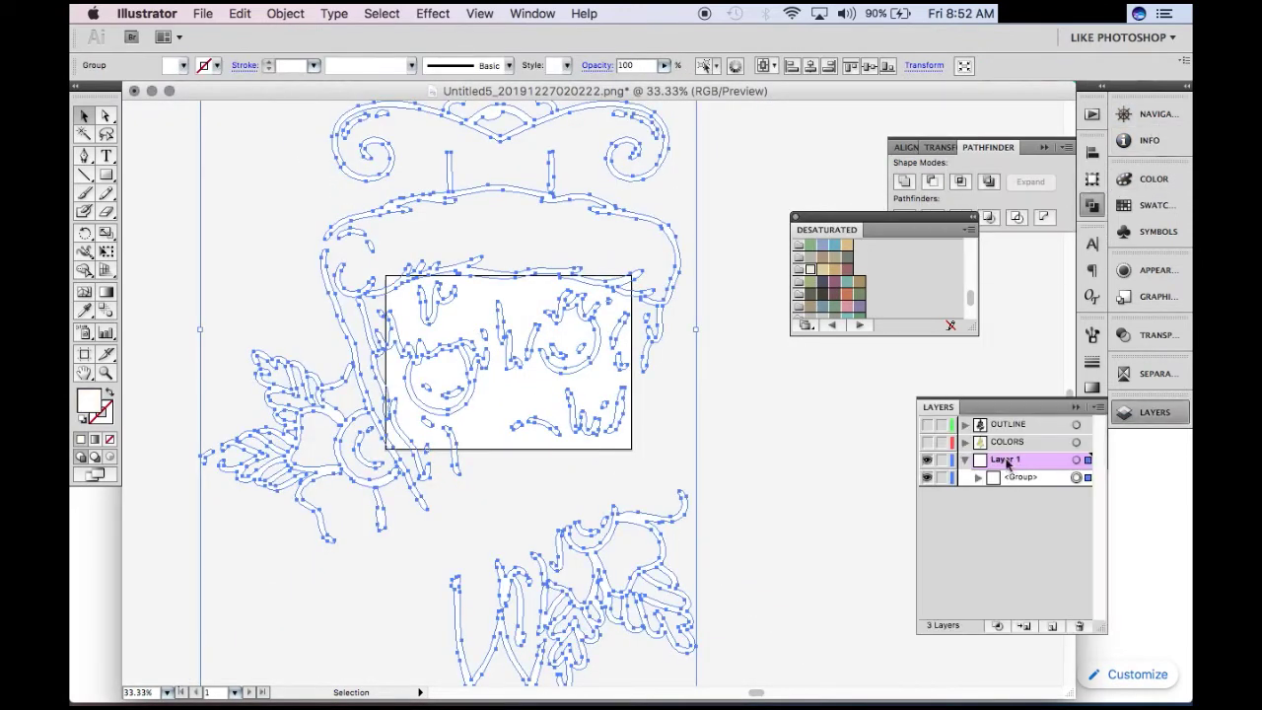
left_click_drag(1006, 461, 1001, 443)
double_click(1002, 443)
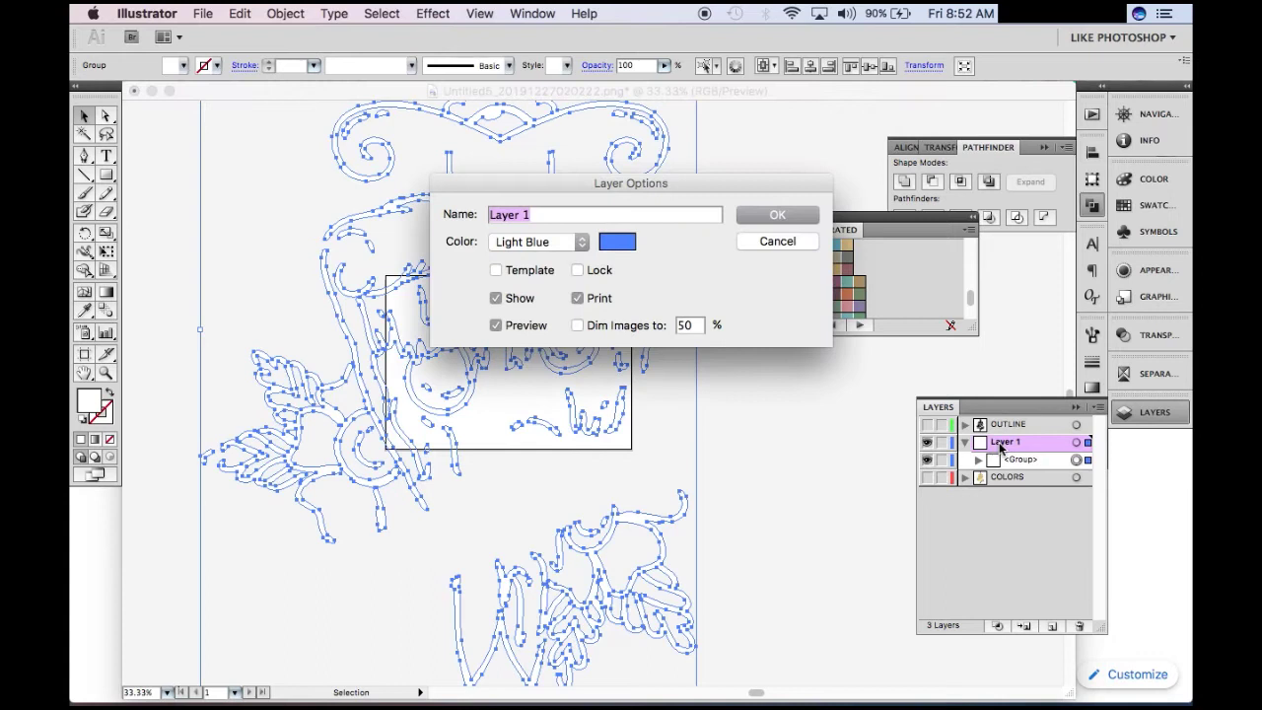
type("T")
key("Return")
left_click(926, 424)
left_click(926, 477)
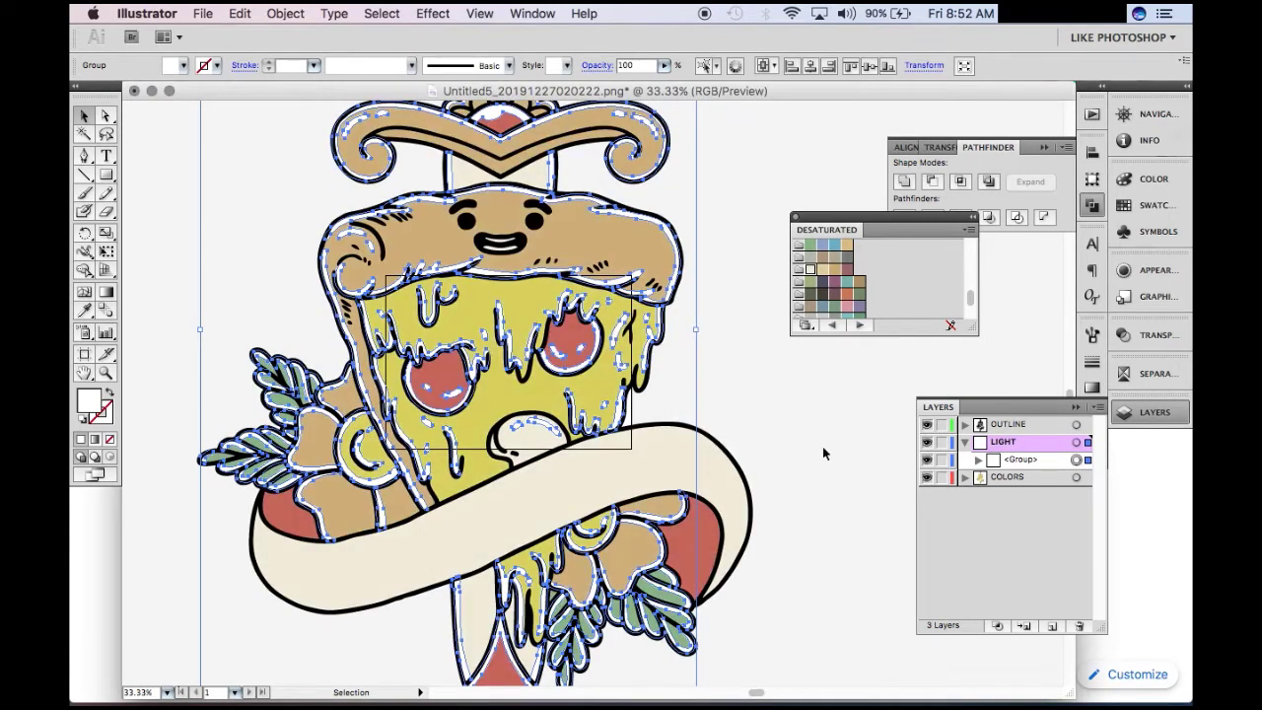
key("z")
left_click(502, 393, "alt")
key("v")
scroll(800, 403, "up", 2)
Step: Group all the coloured artwork, then ungroup the selection again
left_click(965, 477)
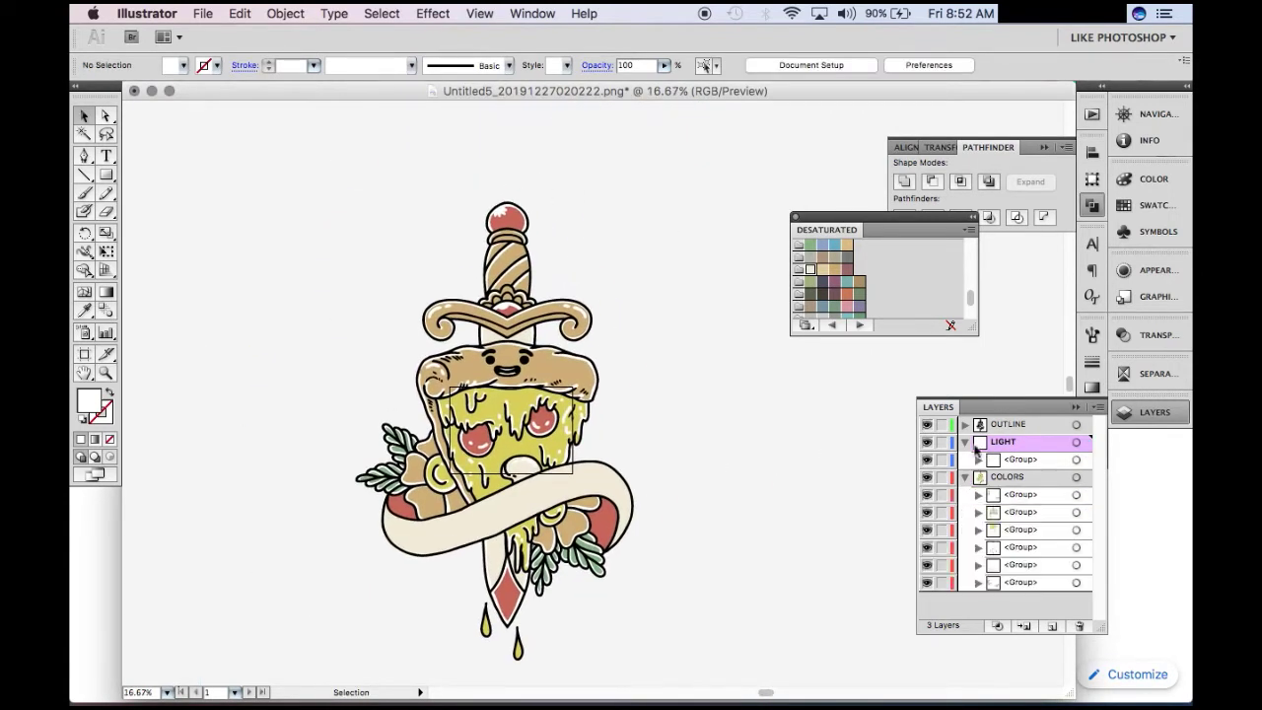
key("ctrl+a")
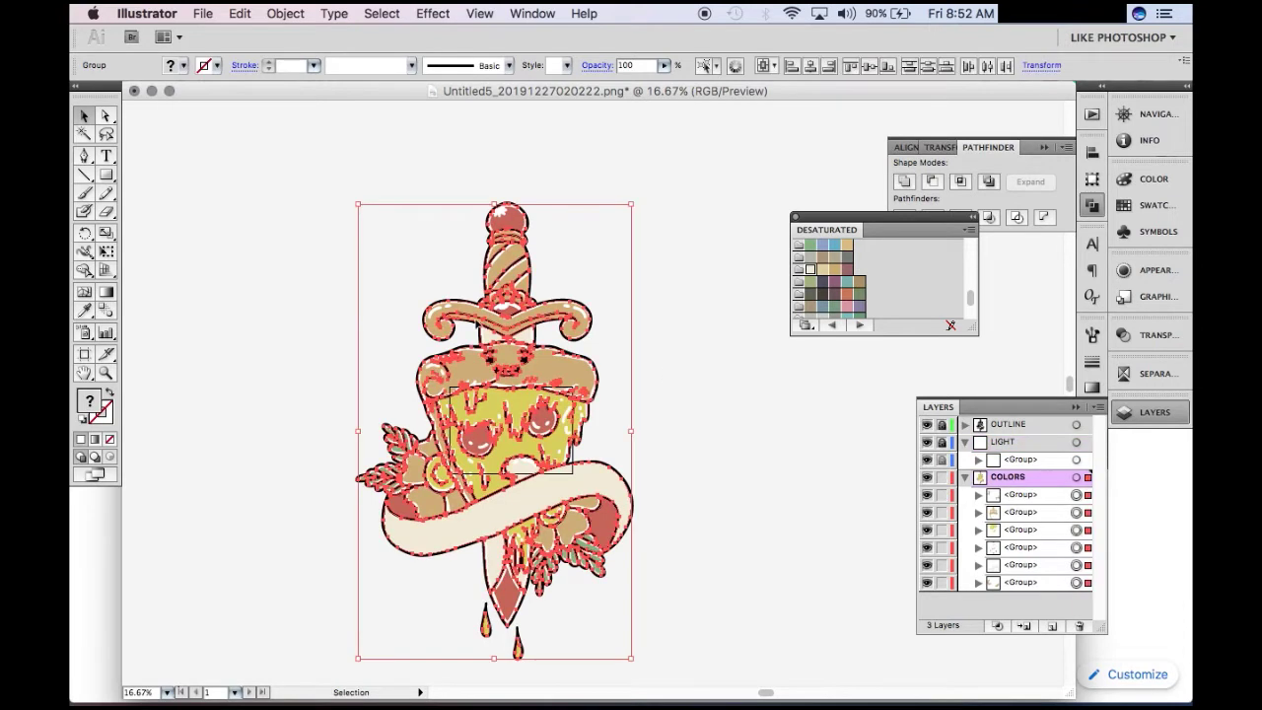
right_click(474, 321)
left_click(558, 400)
left_click(779, 446)
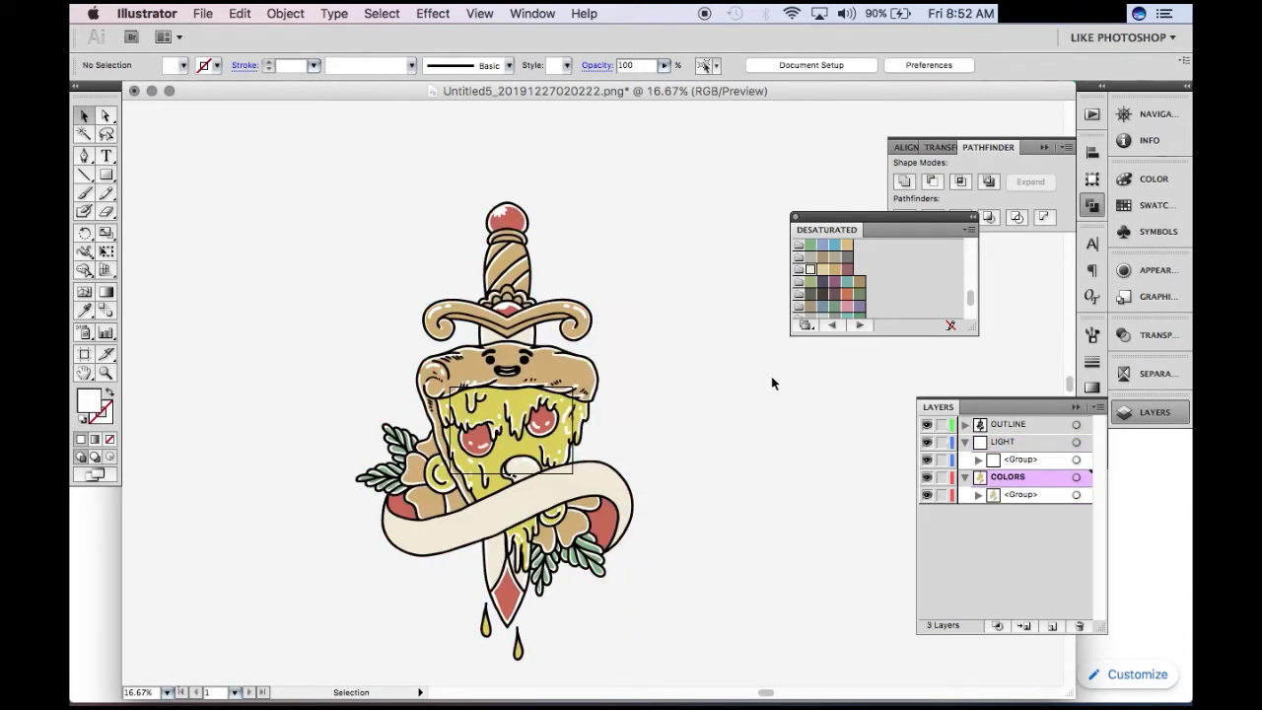
left_click(381, 13)
right_click(525, 346)
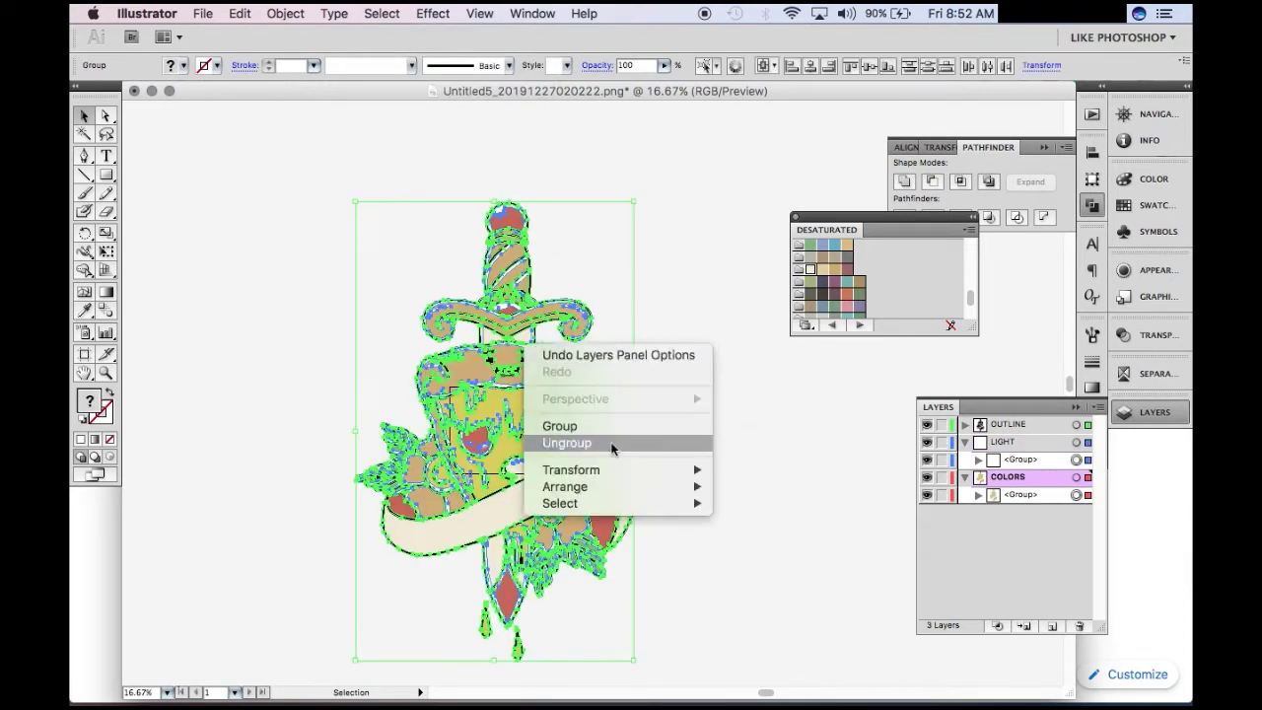
left_click(611, 448)
left_click(662, 377)
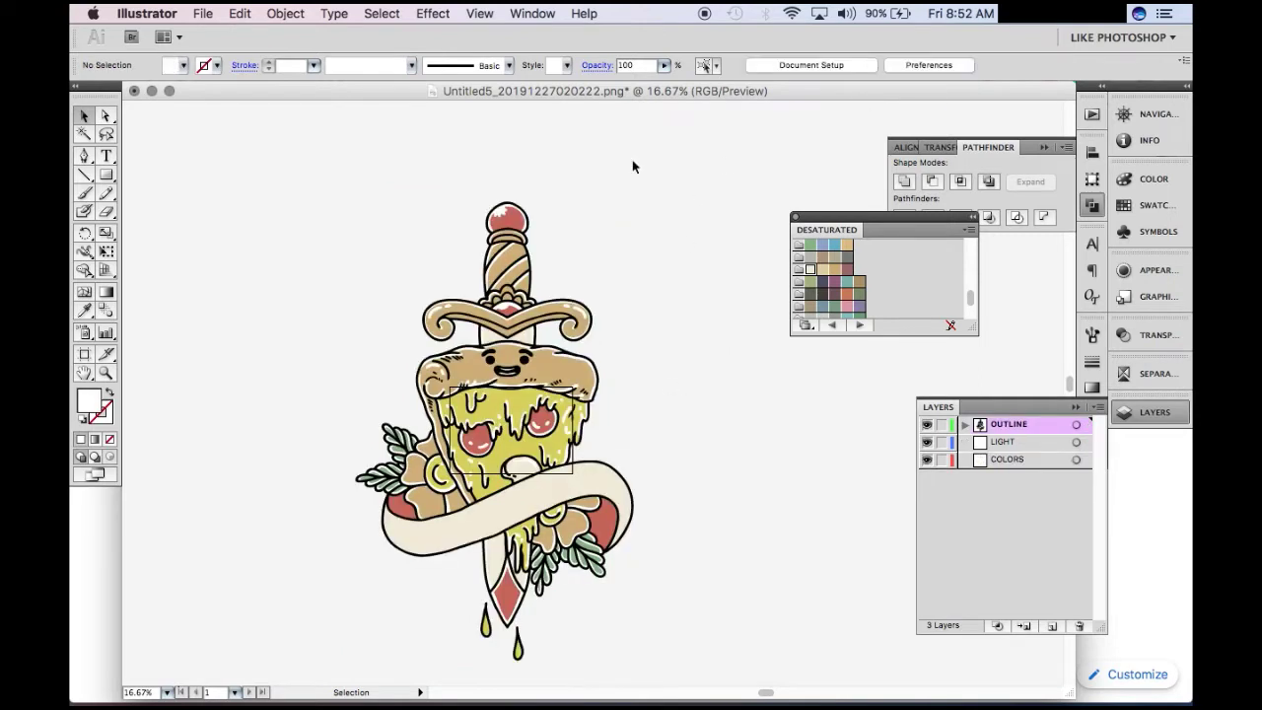
Step: Resize the artboard and scale all the artwork to 800 px tall
key("shift+o")
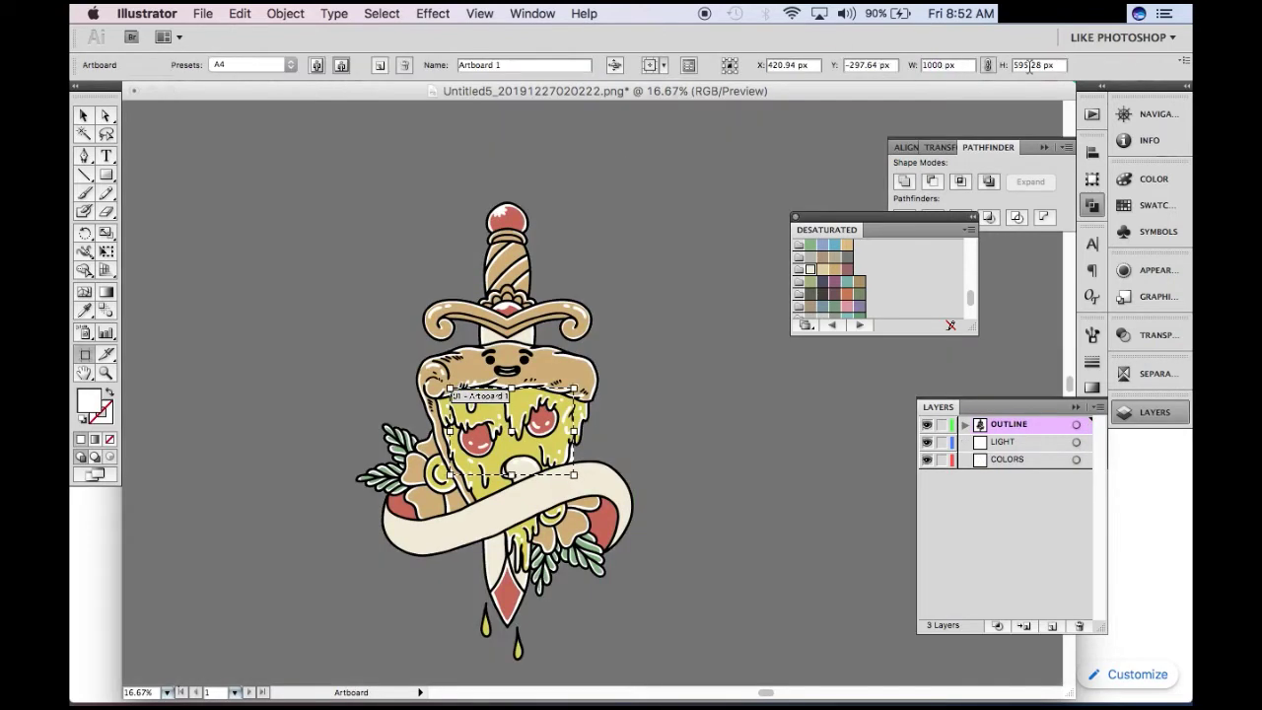
key("Return")
key("v")
key("ctrl+a")
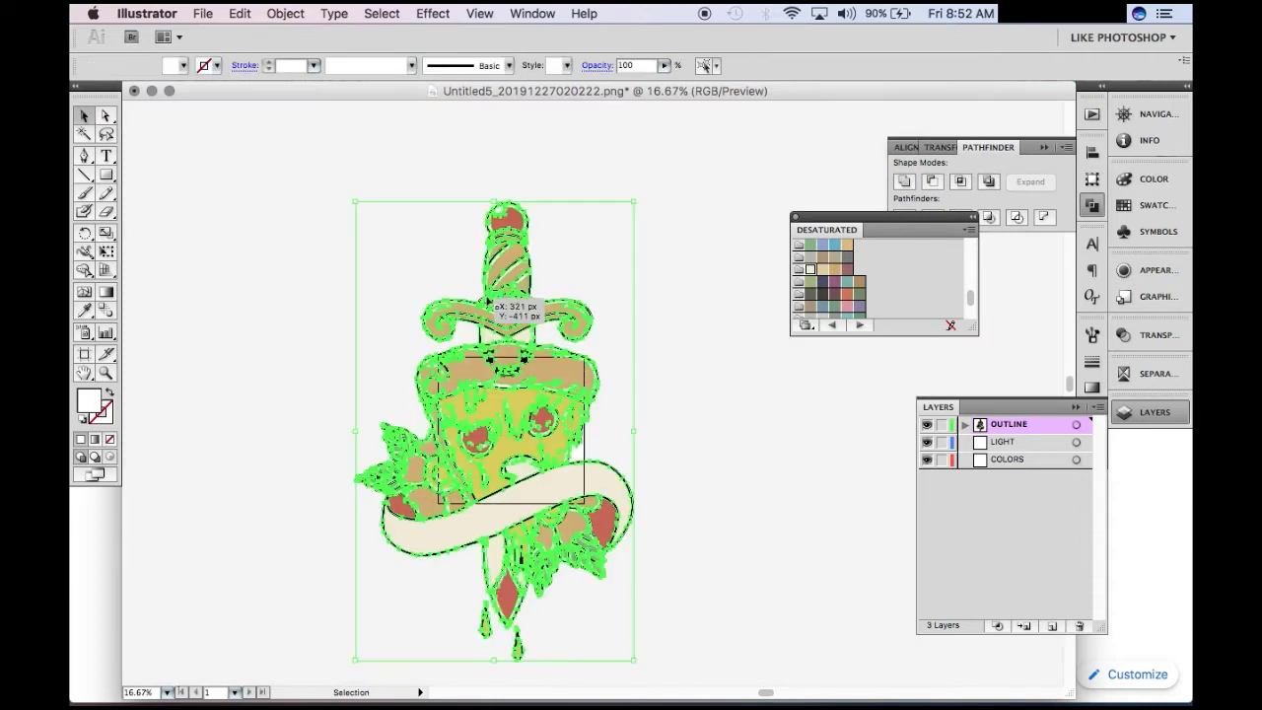
left_click(941, 66)
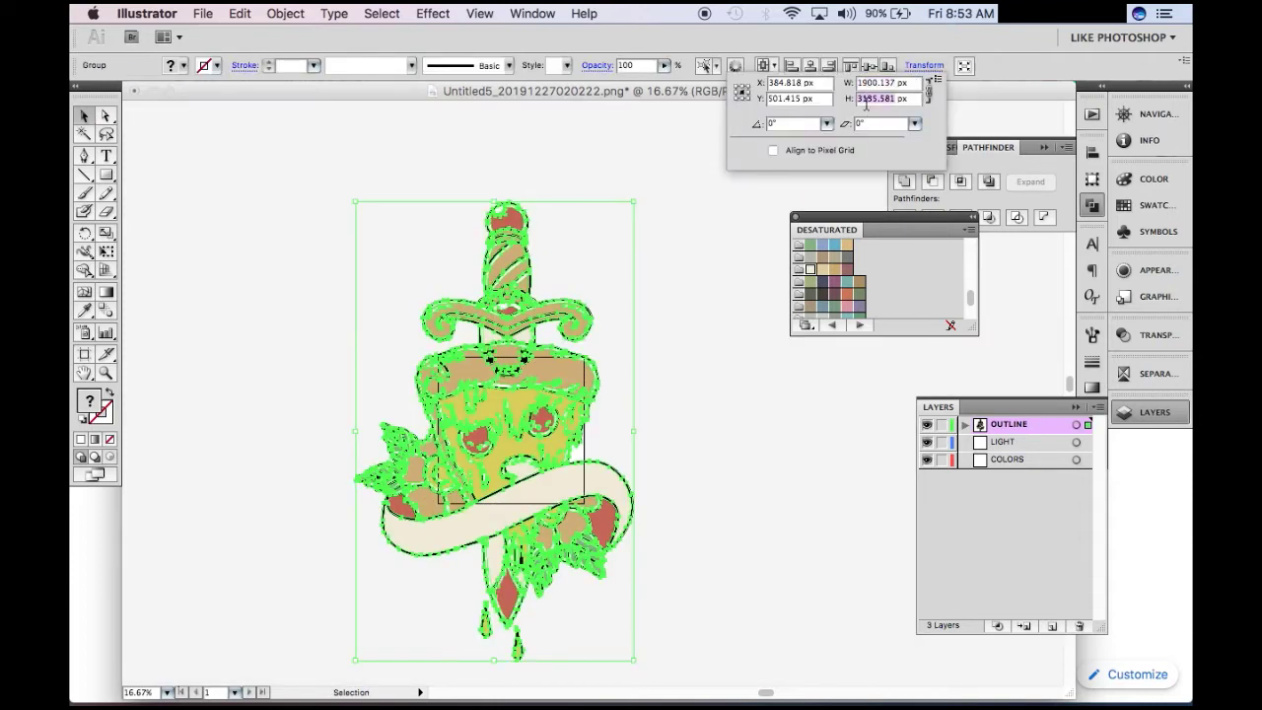
type("800")
key("Return")
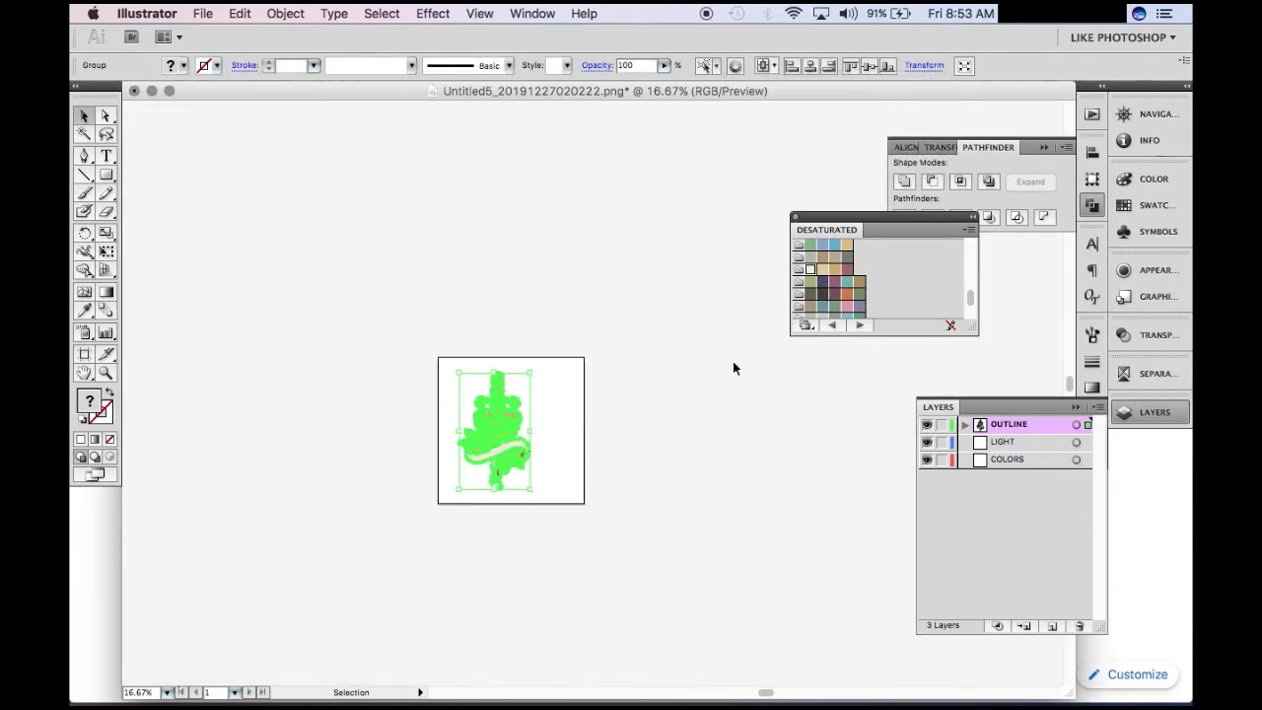
Step: Ungroup the outline art and move the third OUTLINE group into COLORS
left_click_drag(463, 357, 572, 491)
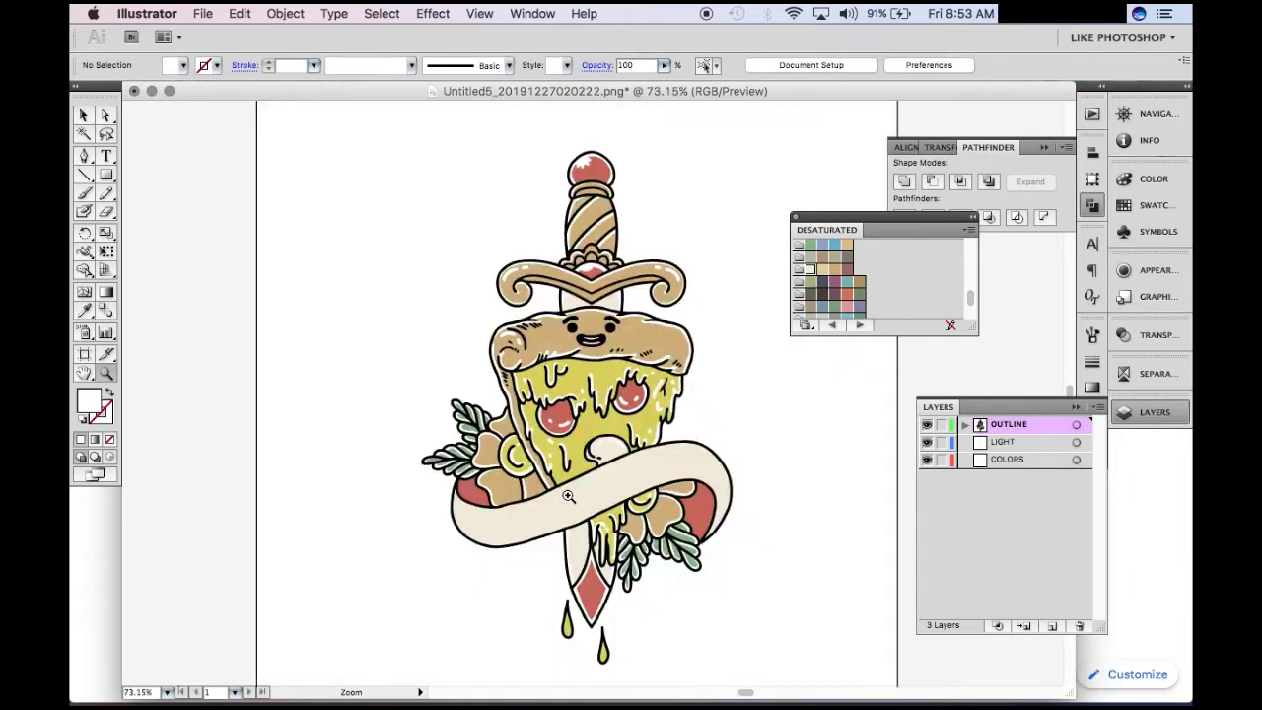
right_click(604, 373)
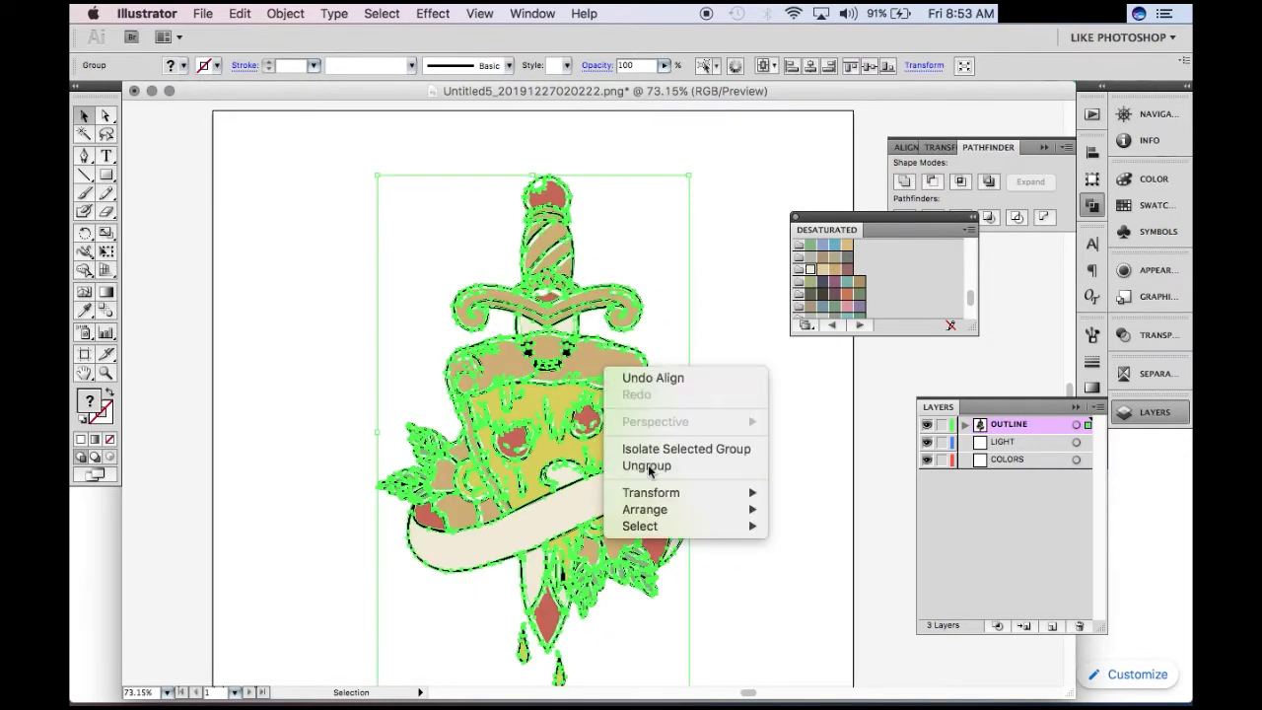
left_click(658, 464)
left_click(768, 444)
left_click(964, 424)
left_click_drag(1022, 477, 1029, 517)
left_click(964, 424)
left_click(964, 459)
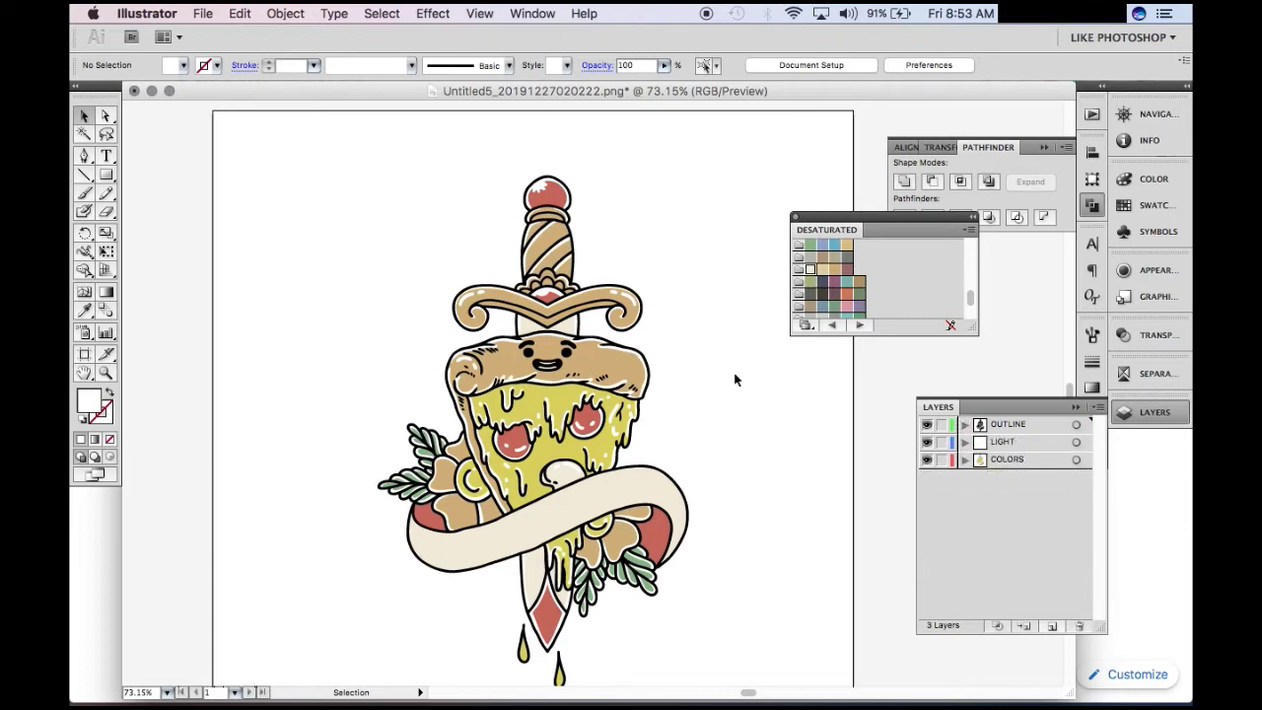
Step: Search Google Images for 'retro color palette' in Chrome
left_click(716, 668)
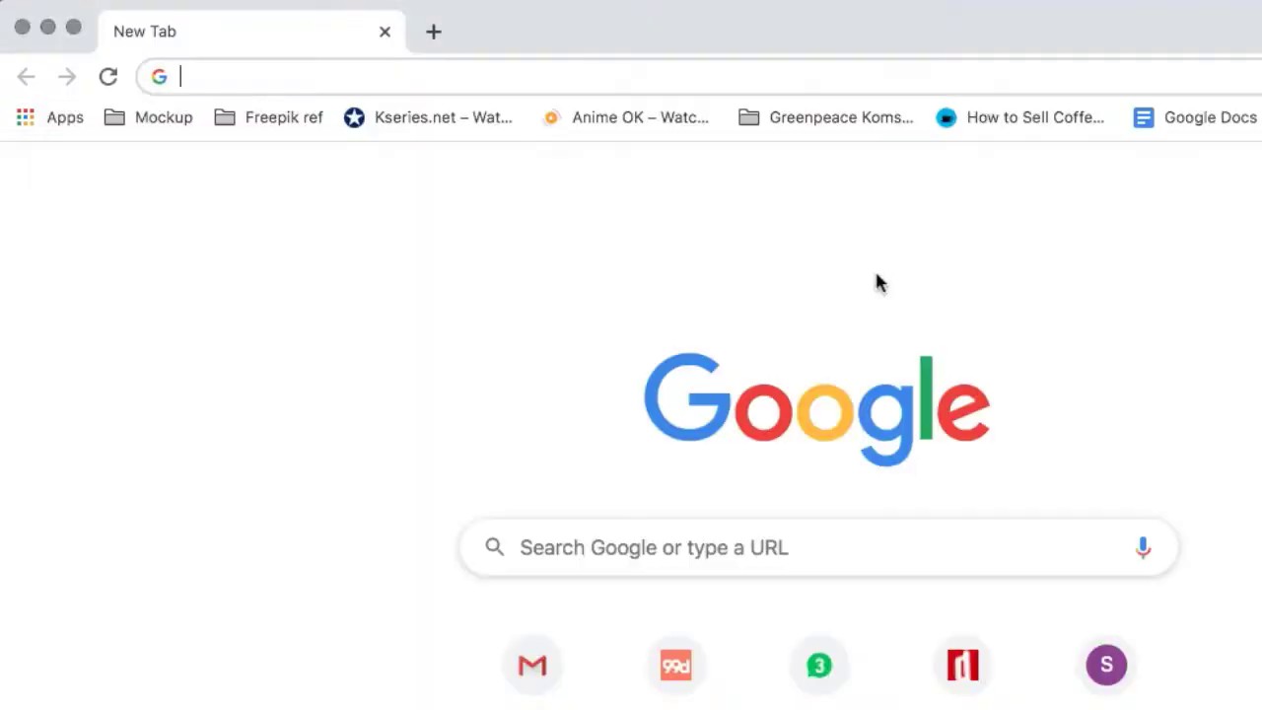
type("tretro")
key("BackSpace")
key("BackSpace")
key("BackSpace")
type("retro color")
key("Down")
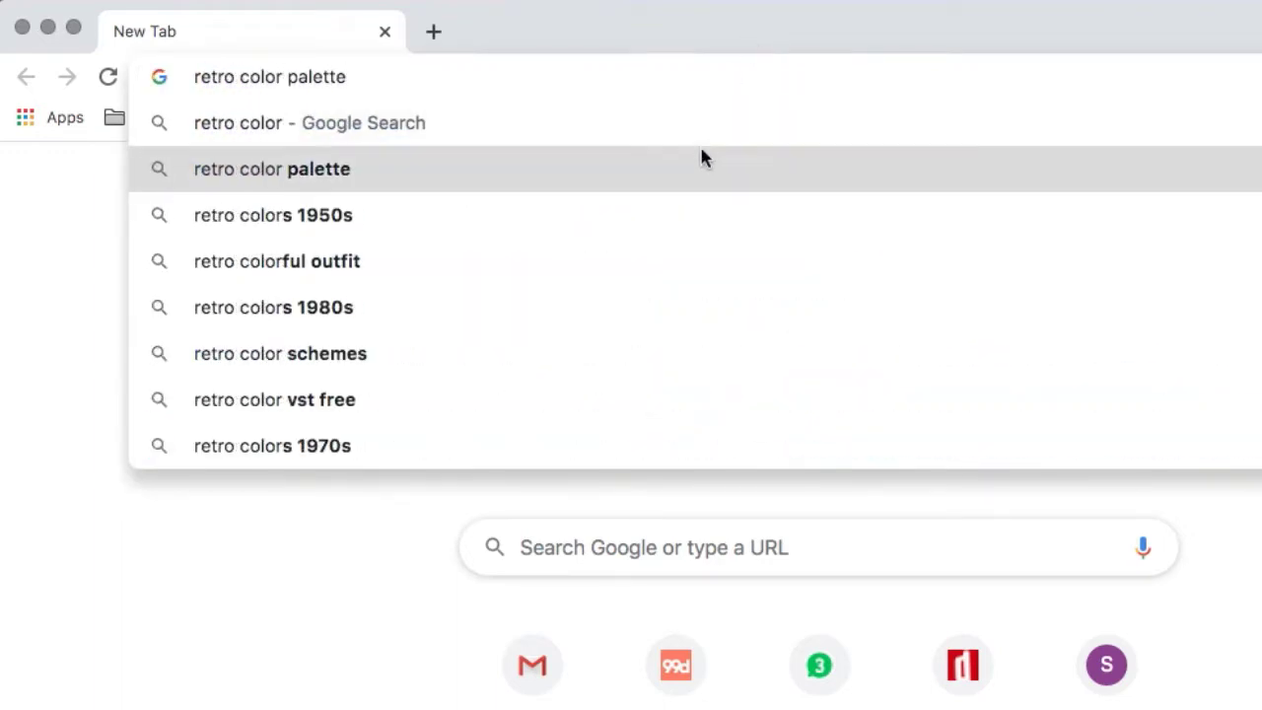
key("Return")
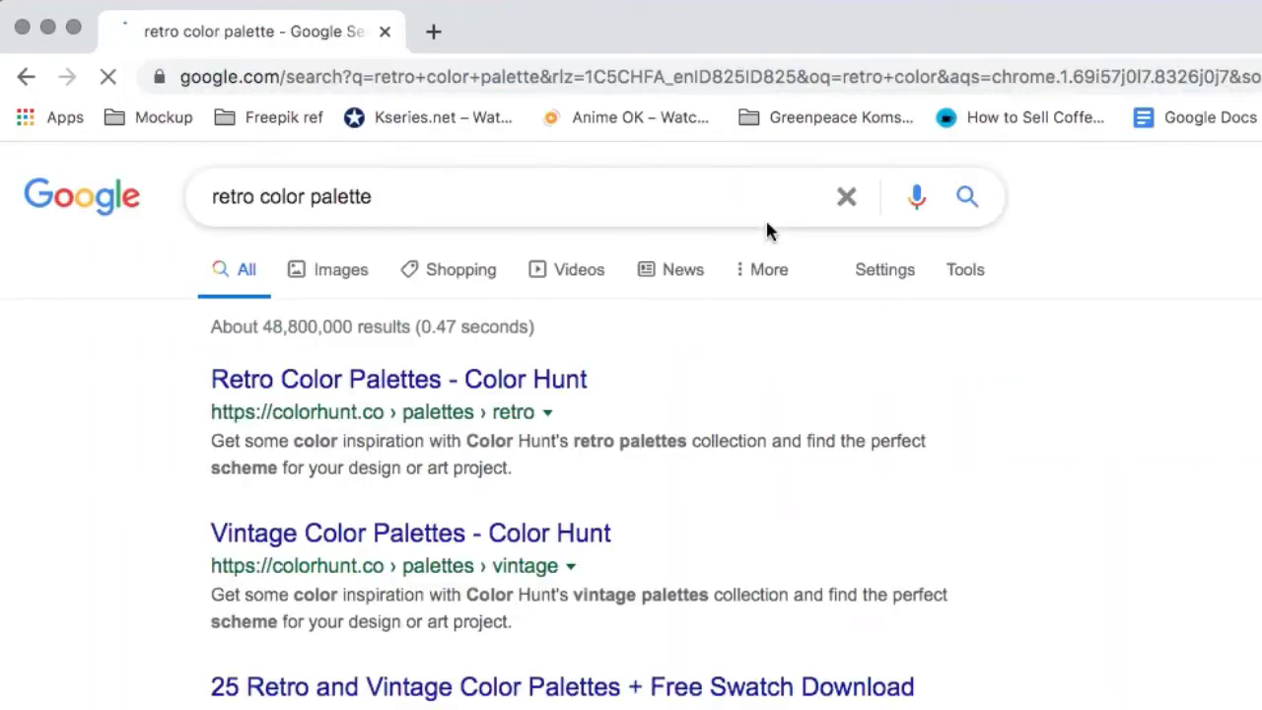
left_click(350, 278)
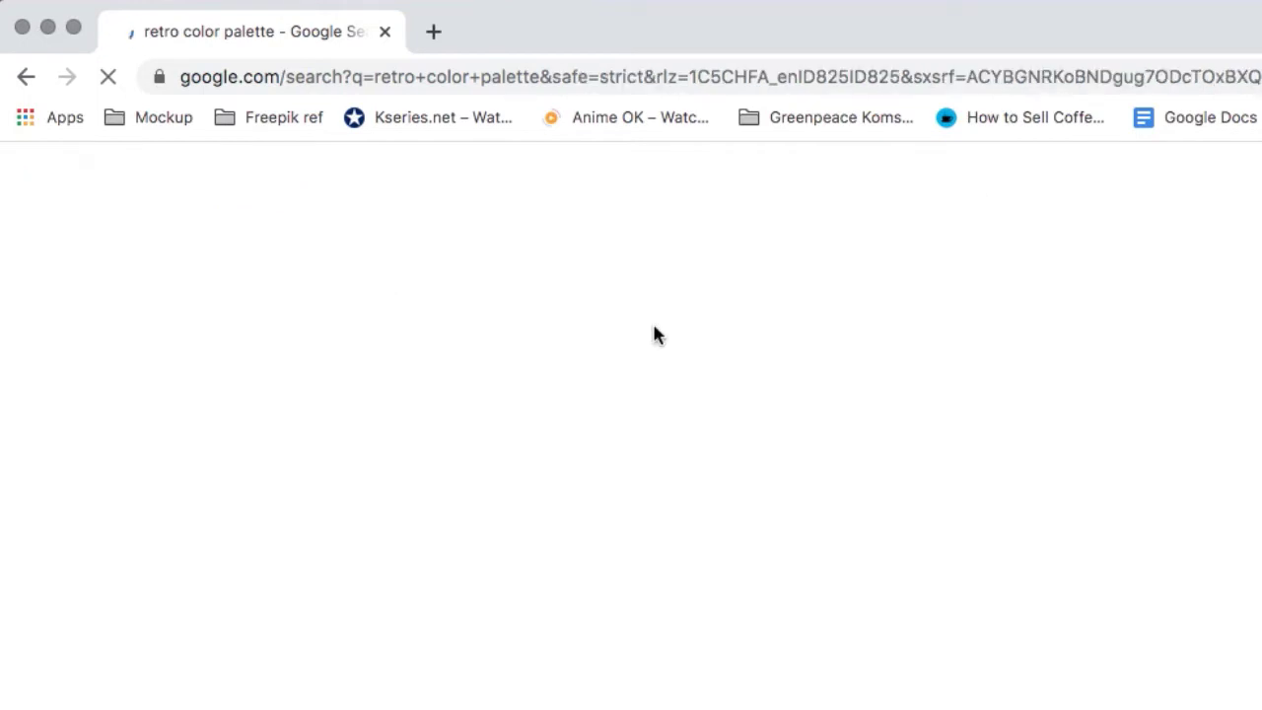
Step: Scroll the results, enlarge the red-yellow-green palette image and copy it
scroll(852, 693, "down", 1)
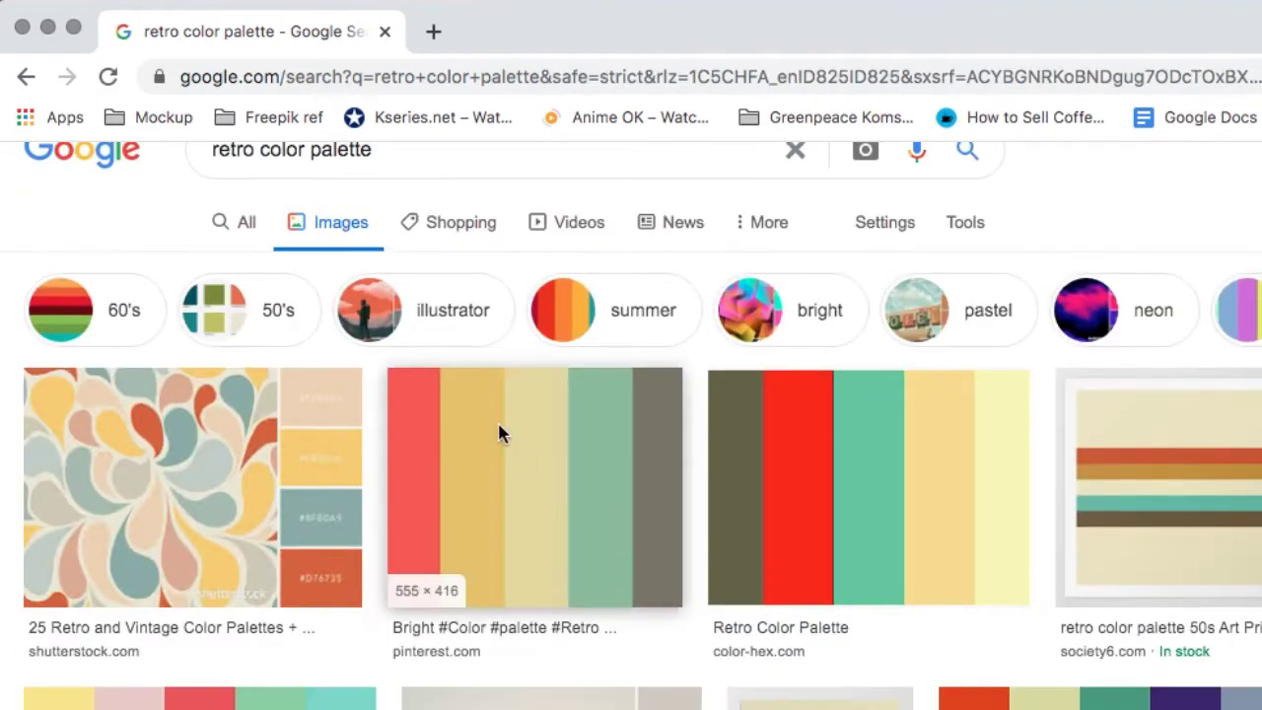
scroll(498, 426, "down", 1)
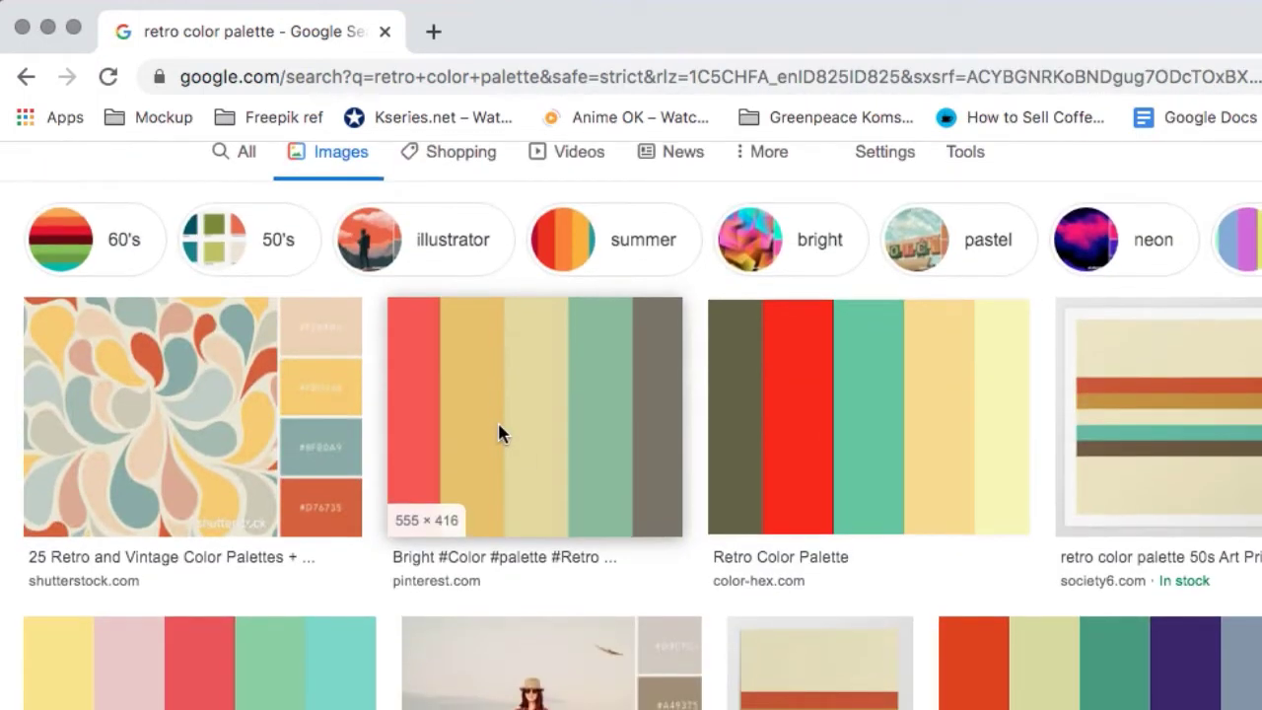
scroll(498, 432, "down", 2)
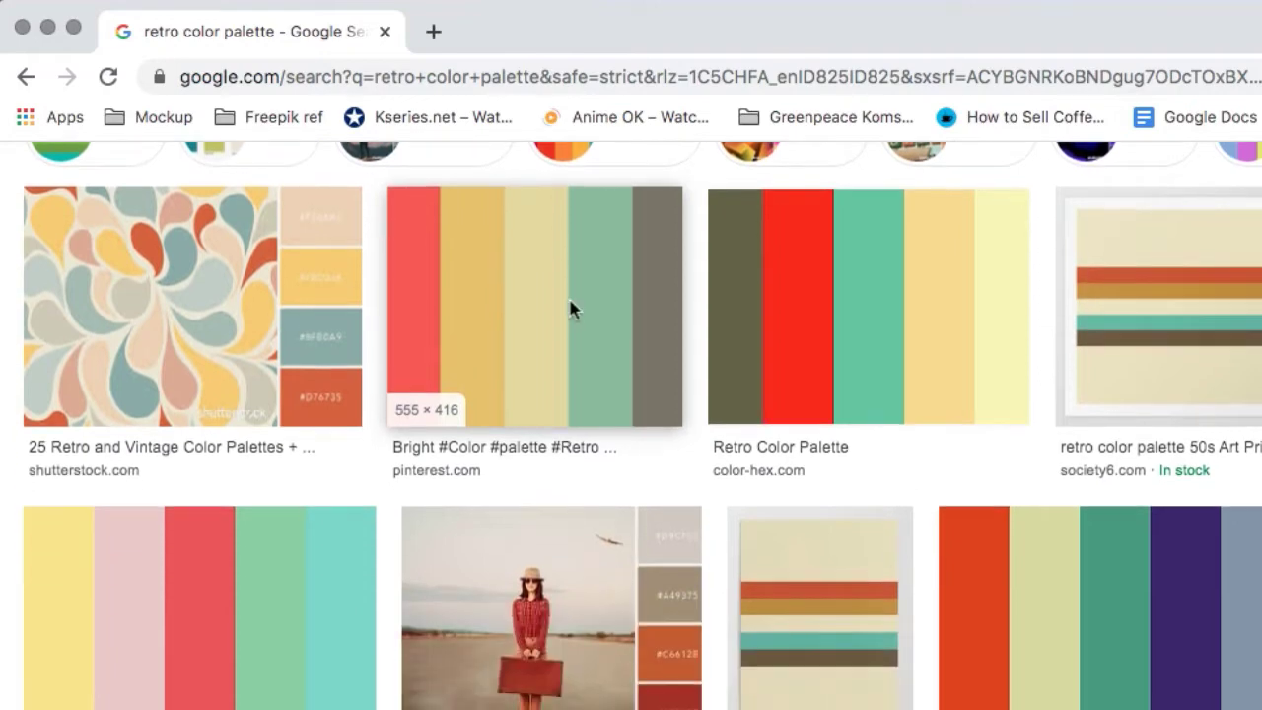
left_click(575, 304)
right_click(916, 175)
left_click(995, 401)
Step: Paste the palette image into Illustrator and place it beside the artwork
key("super+Tab")
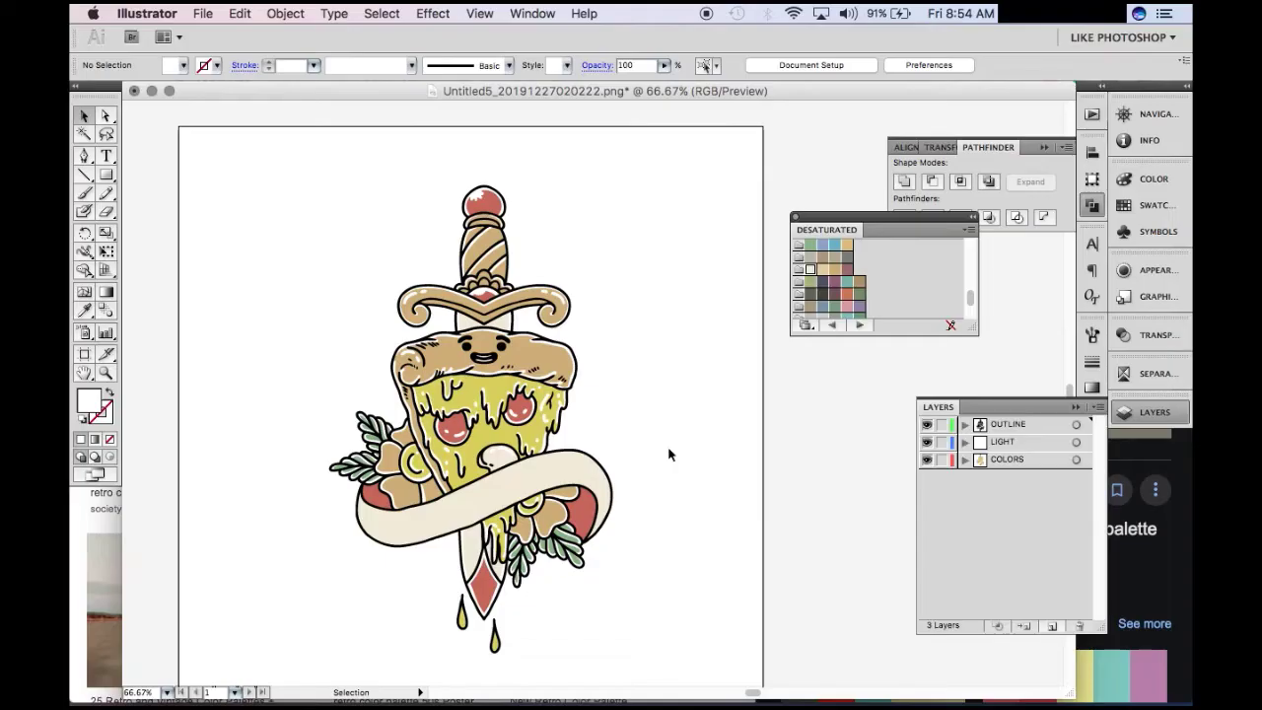
key("super+v")
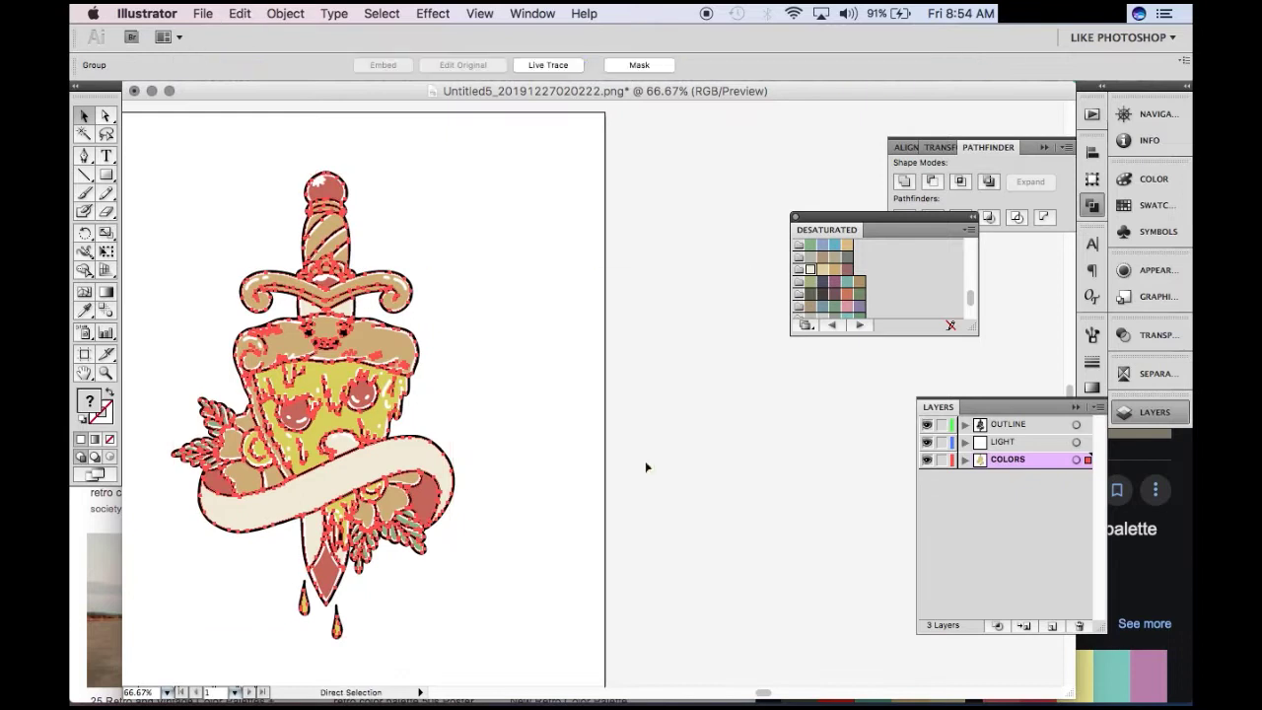
key("z")
left_click_drag(566, 414, 760, 474)
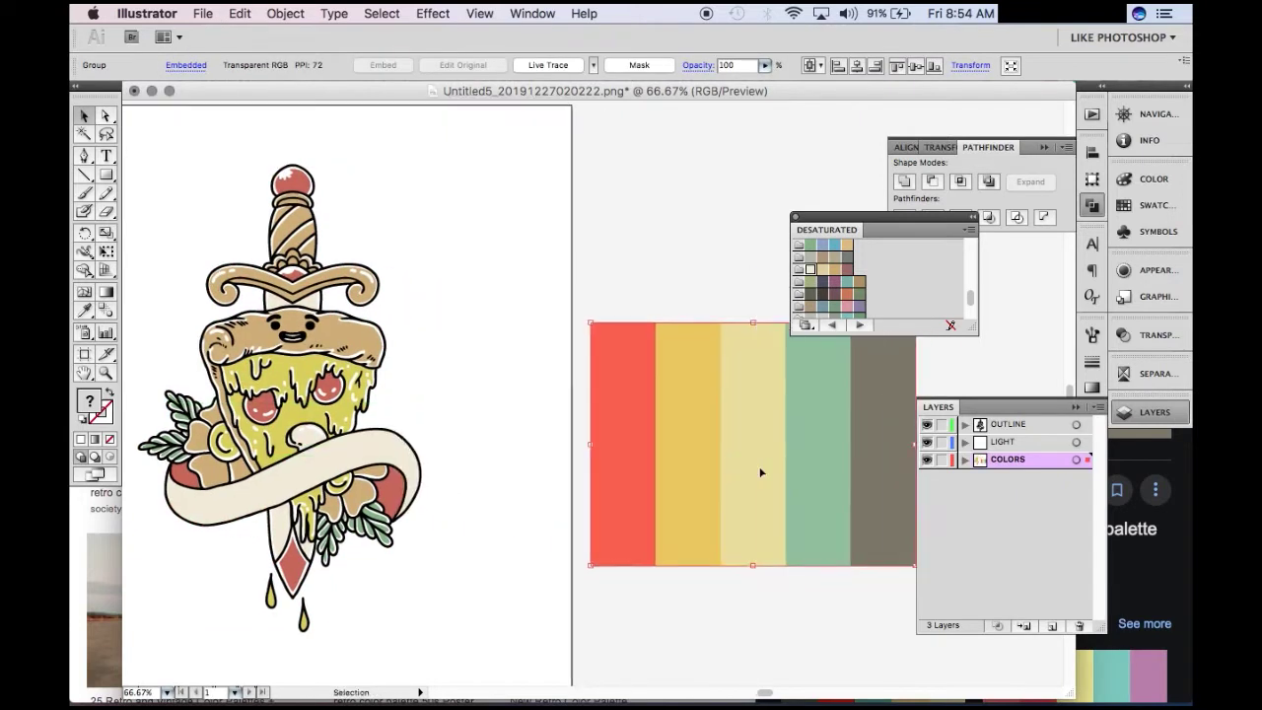
left_click(565, 453, "alt")
key("v")
left_click(618, 191)
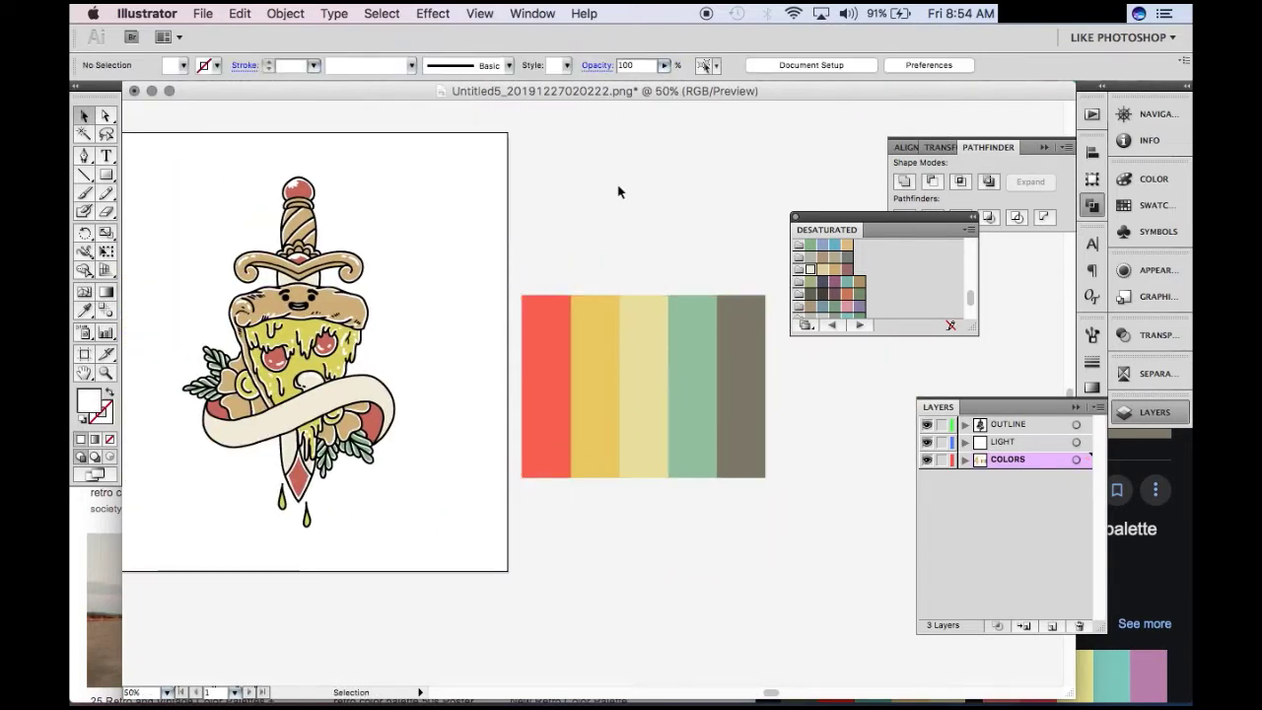
Step: Image Trace the palette with the Color 6 preset and expand it into shapes
left_click(621, 325)
left_click(599, 65)
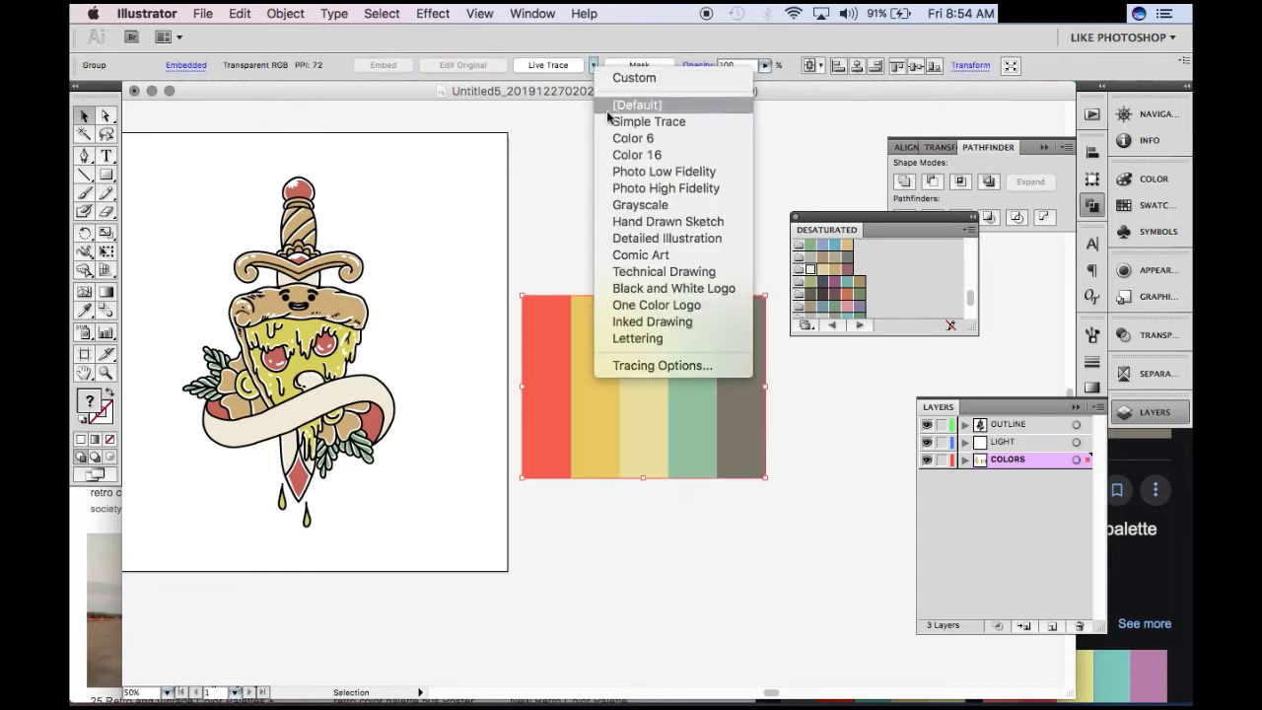
left_click(610, 138)
left_click(694, 65)
right_click(576, 402)
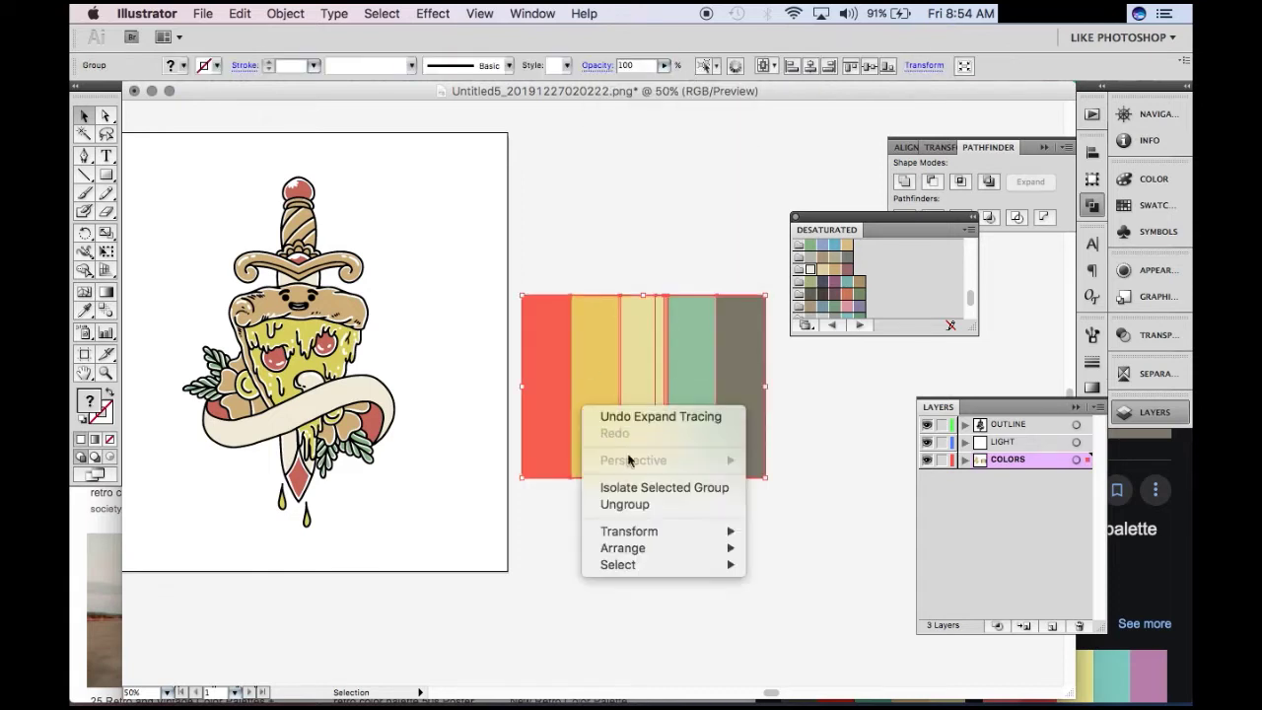
left_click(645, 180)
left_click(327, 314)
left_click(443, 252)
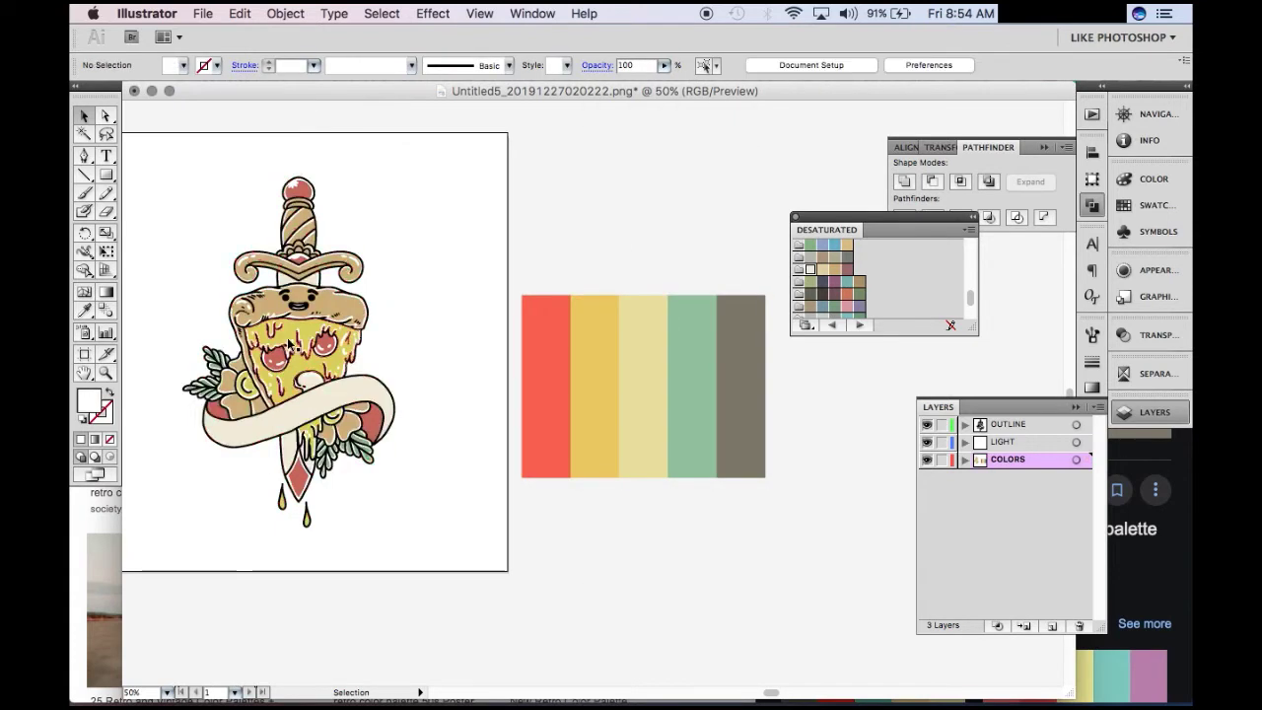
left_click(296, 345)
Step: Test the red stripe colour on the pizza, undo it, and inspect the red circle paths
left_click(562, 359, "shift")
key("i")
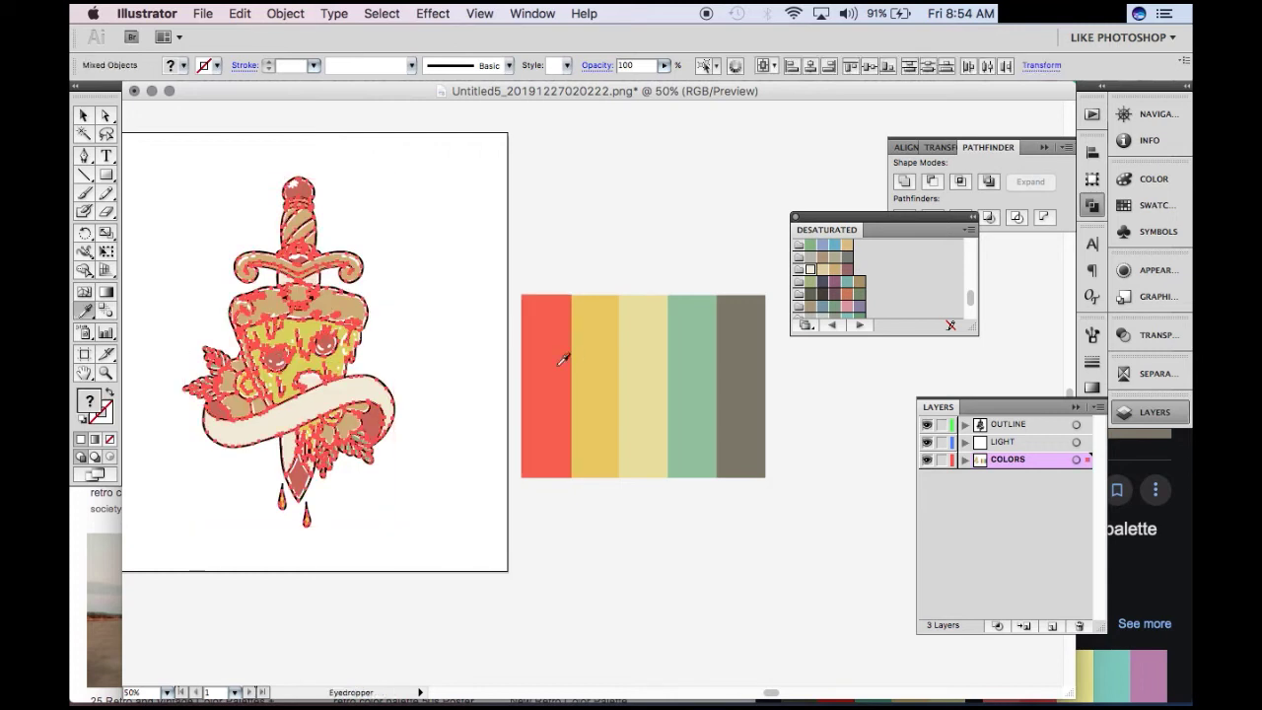
left_click(563, 360)
key("ctrl+z")
key("a")
left_click(437, 223)
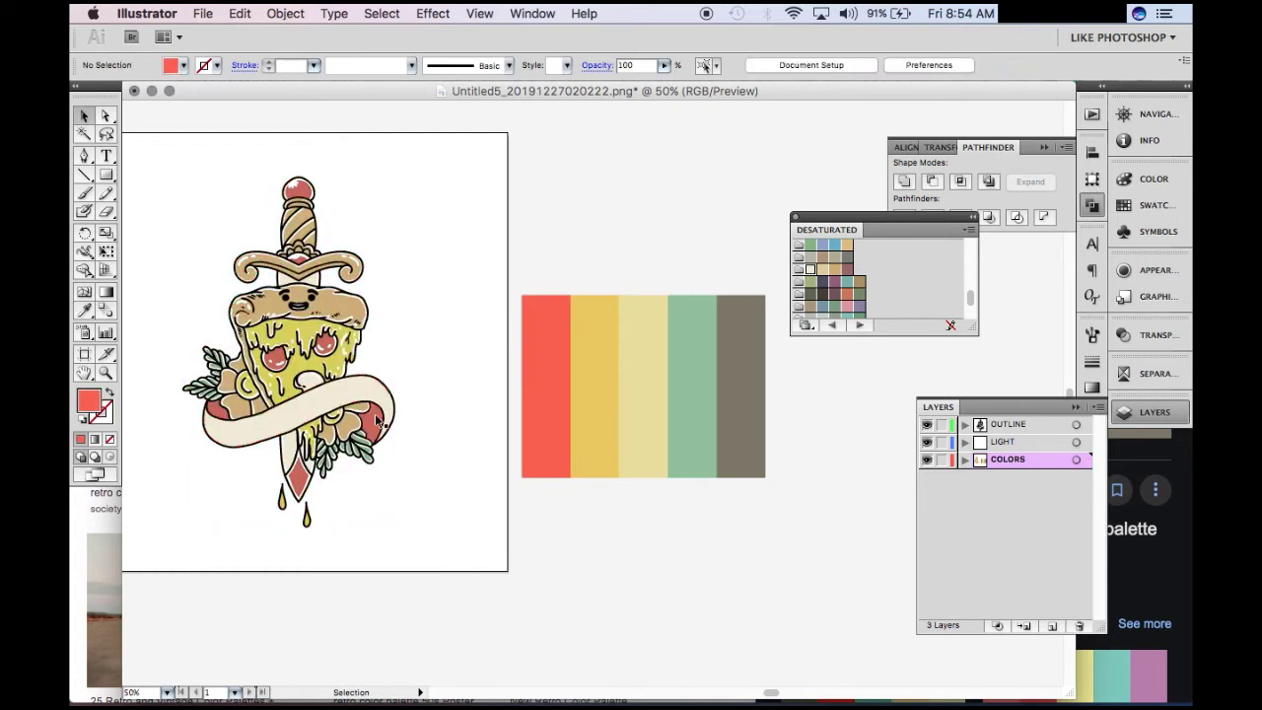
left_click(377, 421)
left_click(444, 352)
key("v")
left_click(377, 421)
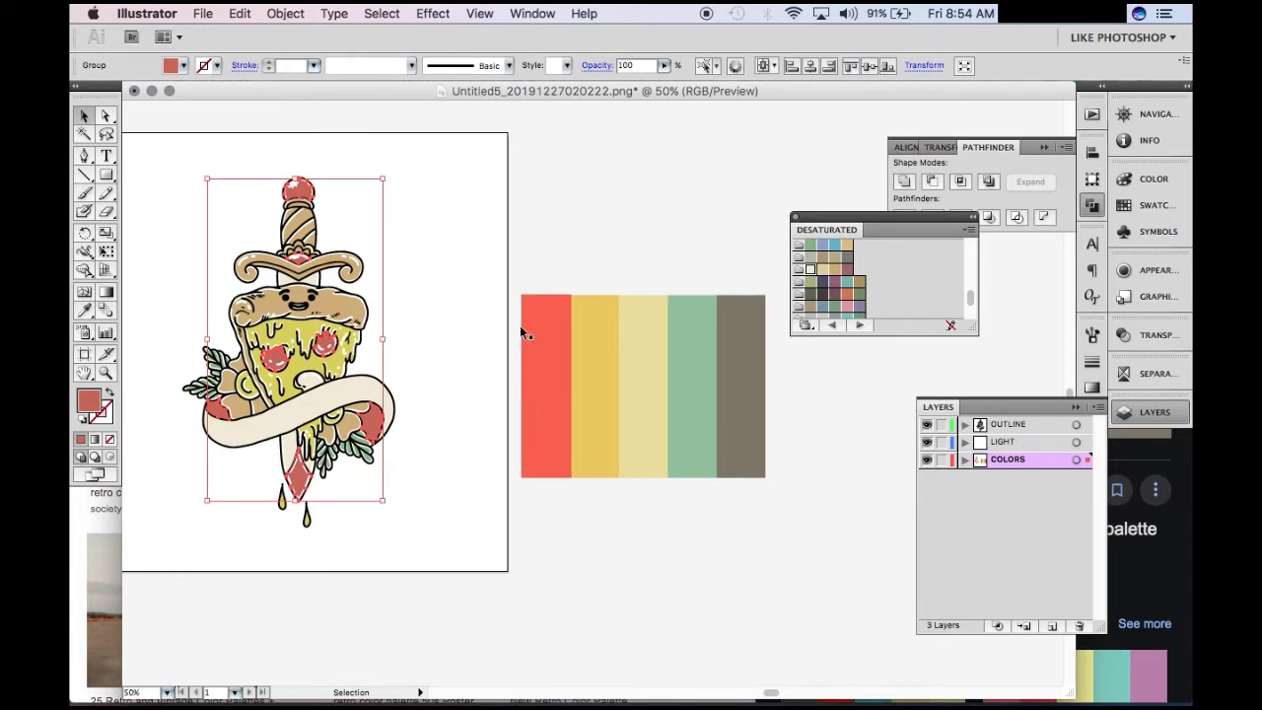
left_click(459, 315)
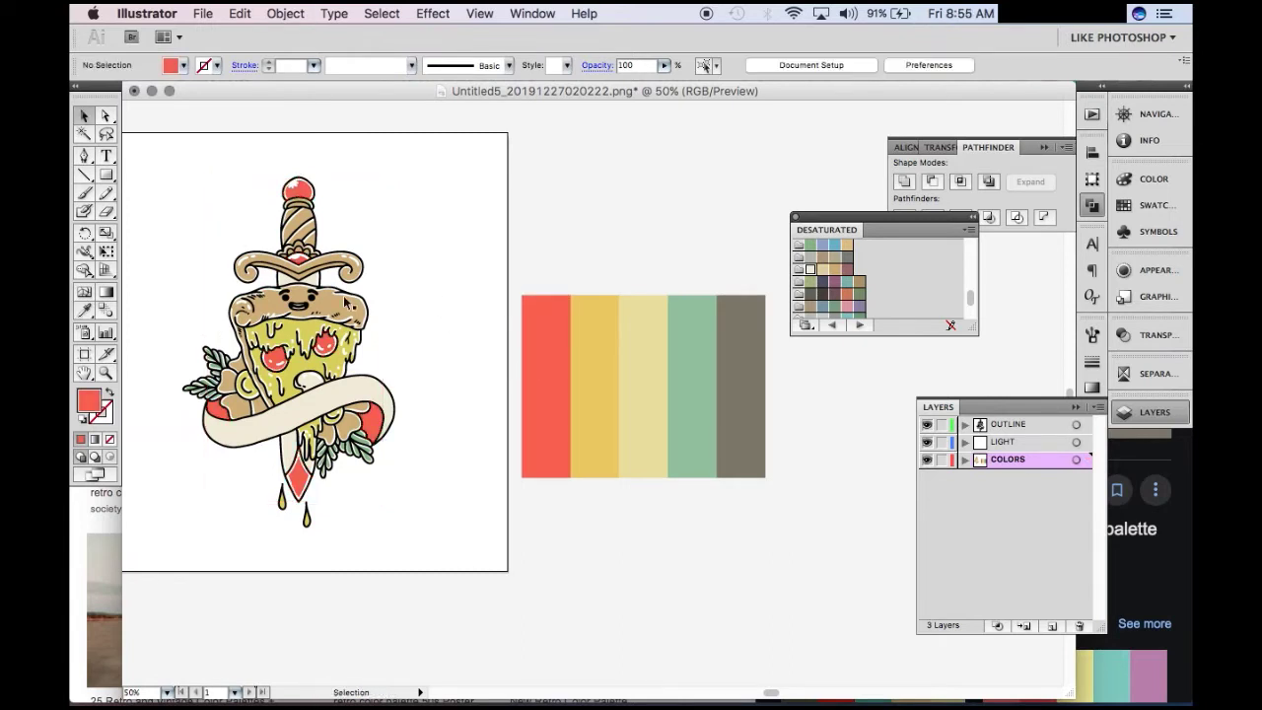
Step: Recolour the crust with the yellow stripe and the cheese with pale yellow
left_click(340, 307)
key("i")
left_click(611, 352)
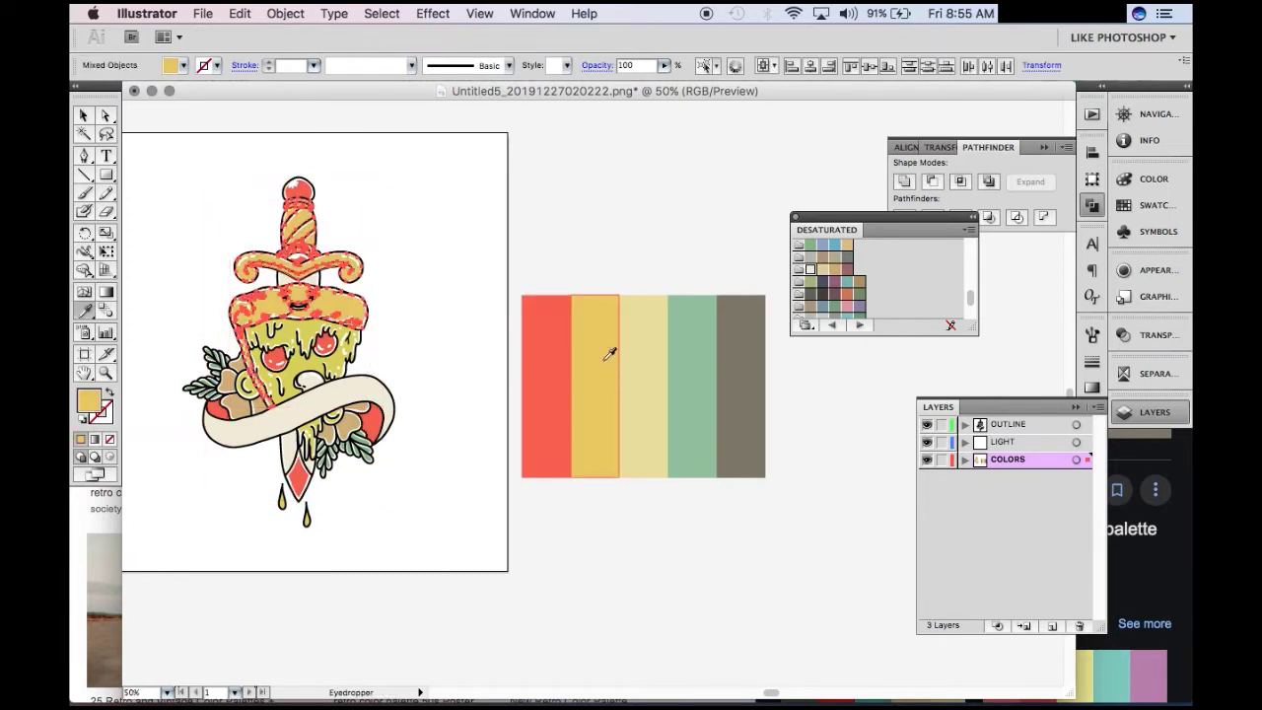
key("v")
left_click(493, 273)
left_click(316, 340)
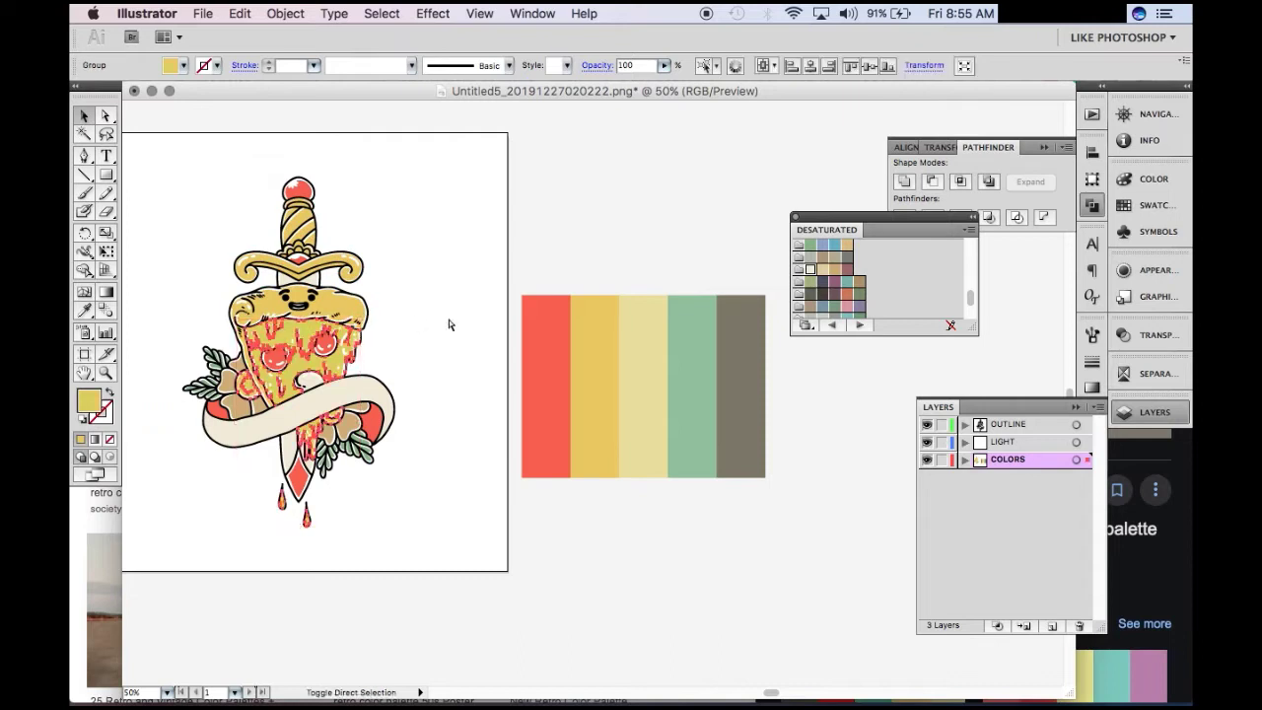
key("i")
left_click(653, 324)
key("v")
left_click(451, 351)
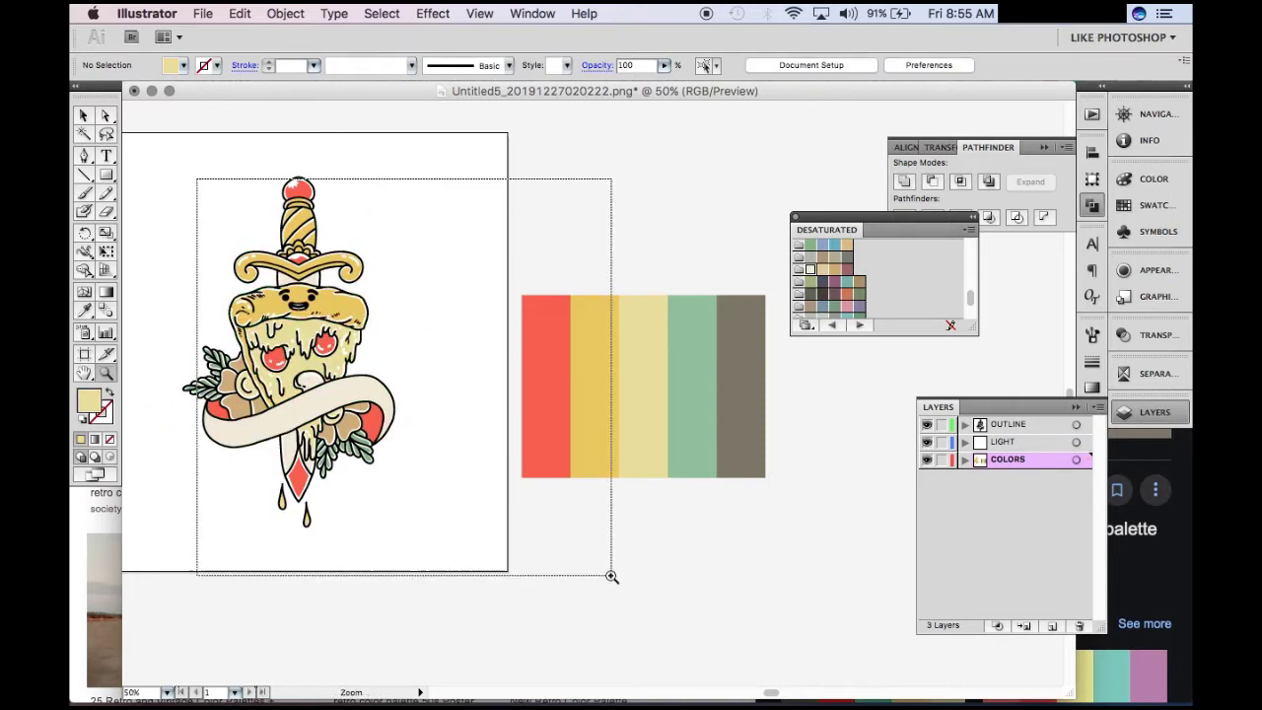
Step: Lock the OUTLINE and LIGHT layers and try selecting the leaves
left_click_drag(191, 174, 611, 577)
left_click(1002, 441)
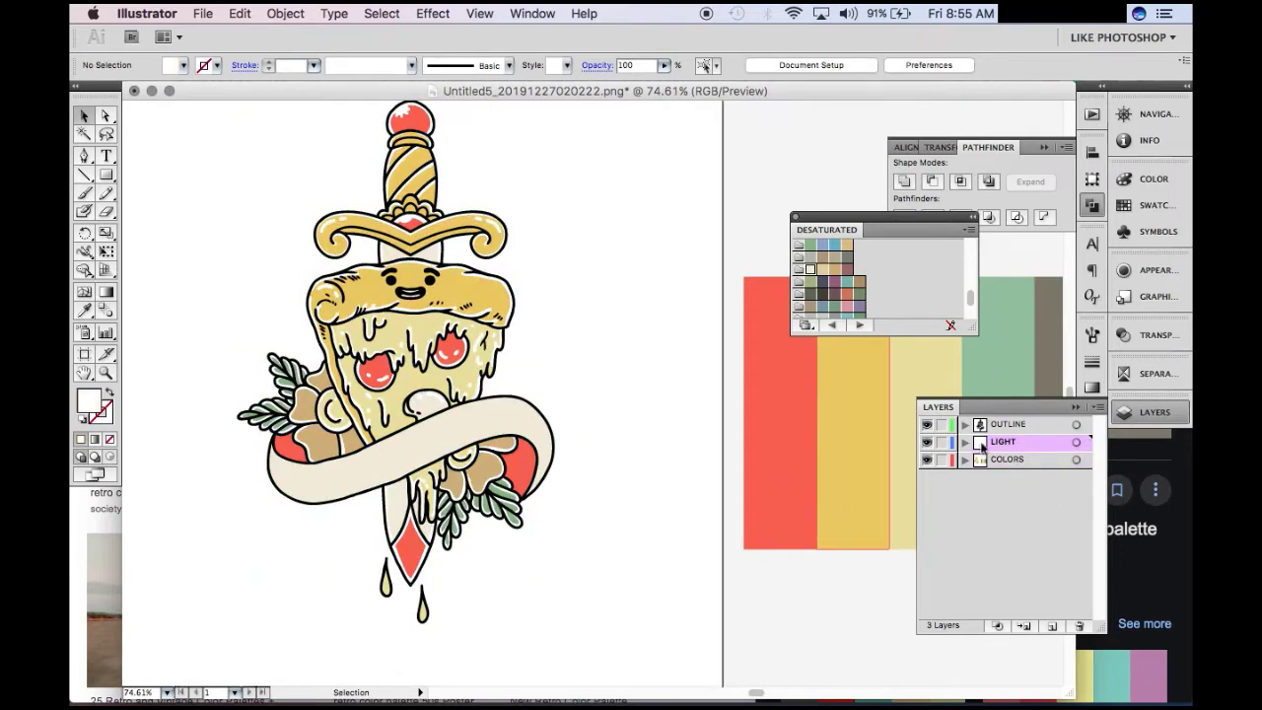
left_click_drag(942, 424, 941, 442)
scroll(366, 549, "right", 3)
left_click(355, 483)
scroll(542, 498, "right", 5)
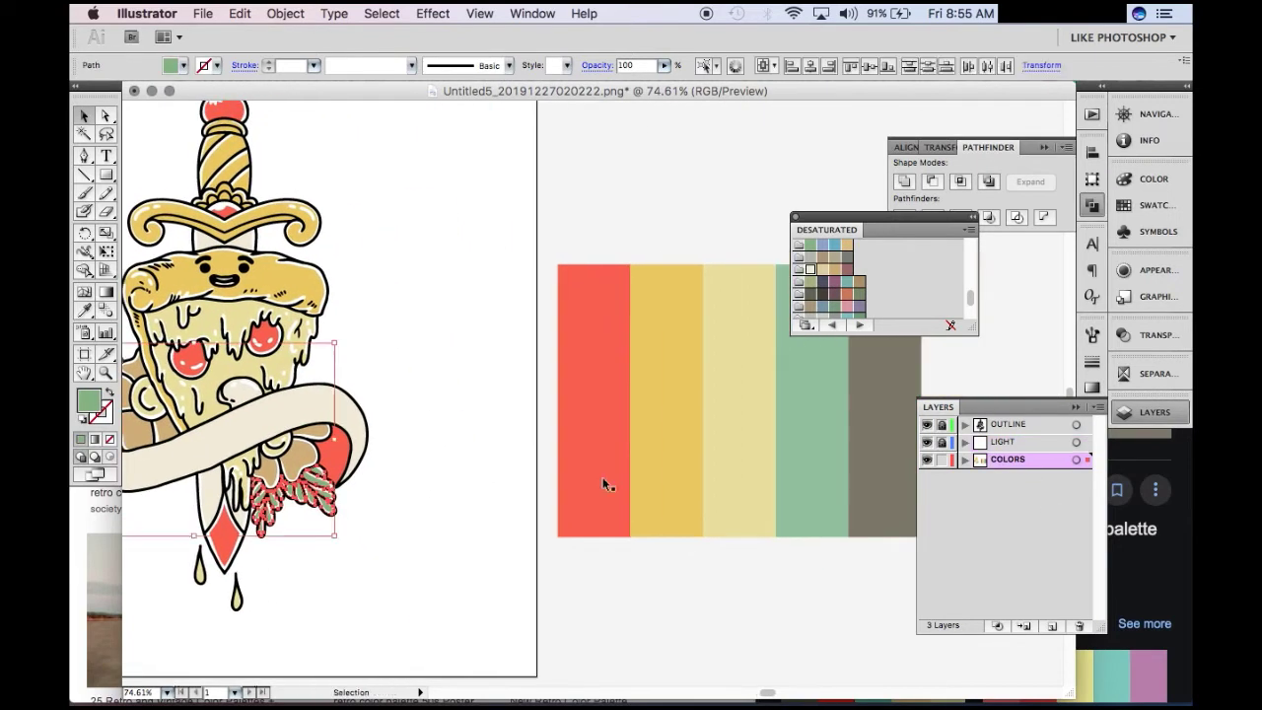
key("i")
key("v")
key("super+a")
scroll(471, 438, "up", 2)
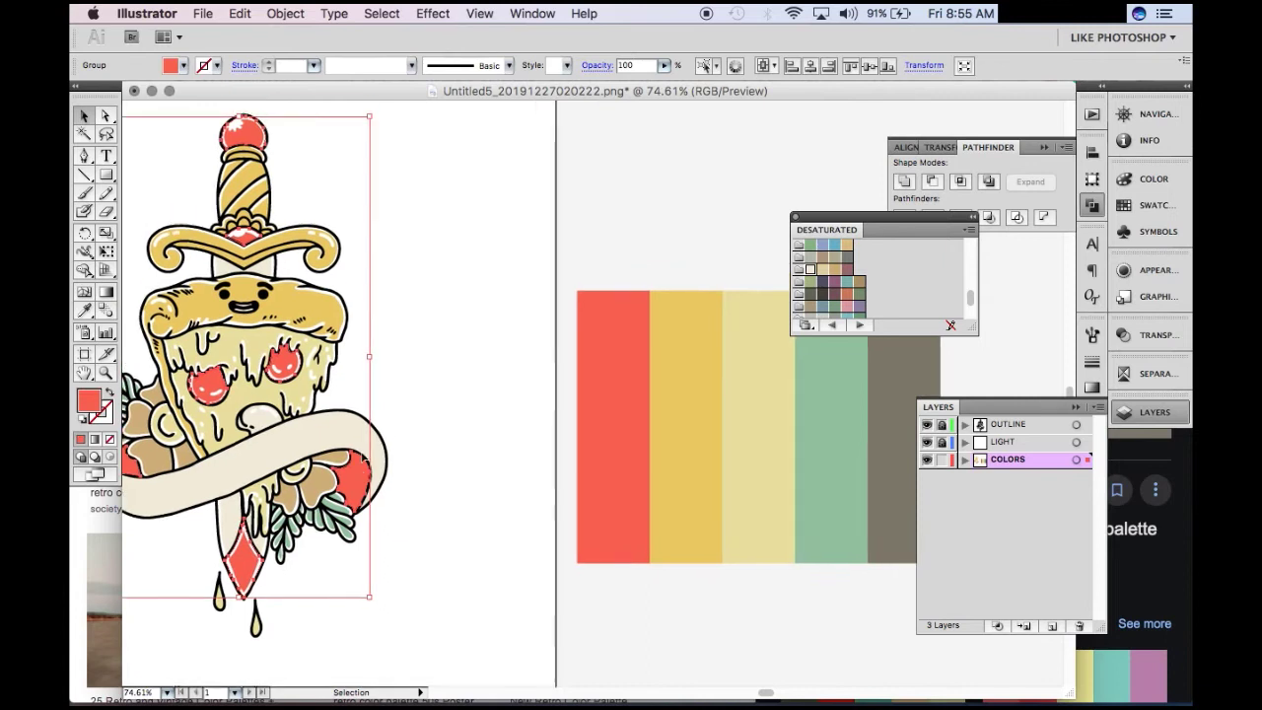
left_click(474, 449)
Step: Recolour the tan rose red from the palette, after briefly trying taupe
left_click(221, 471)
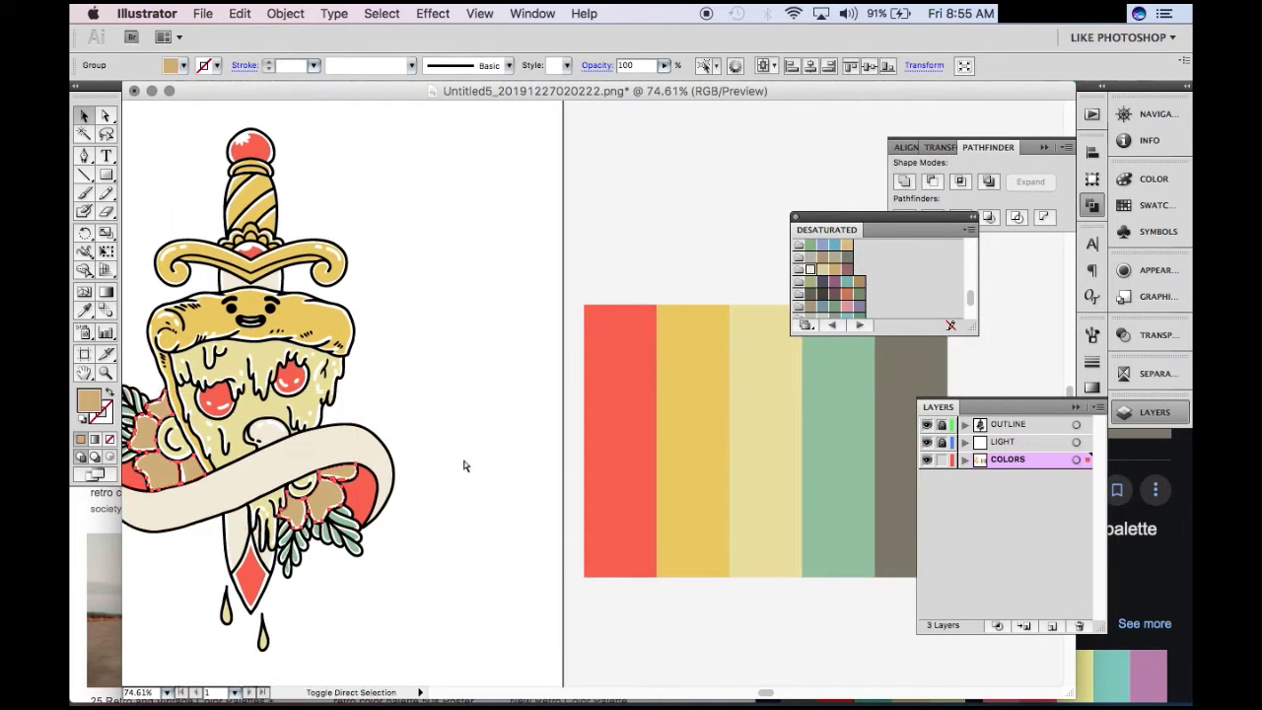
key("i")
left_click(637, 388)
left_click(888, 379)
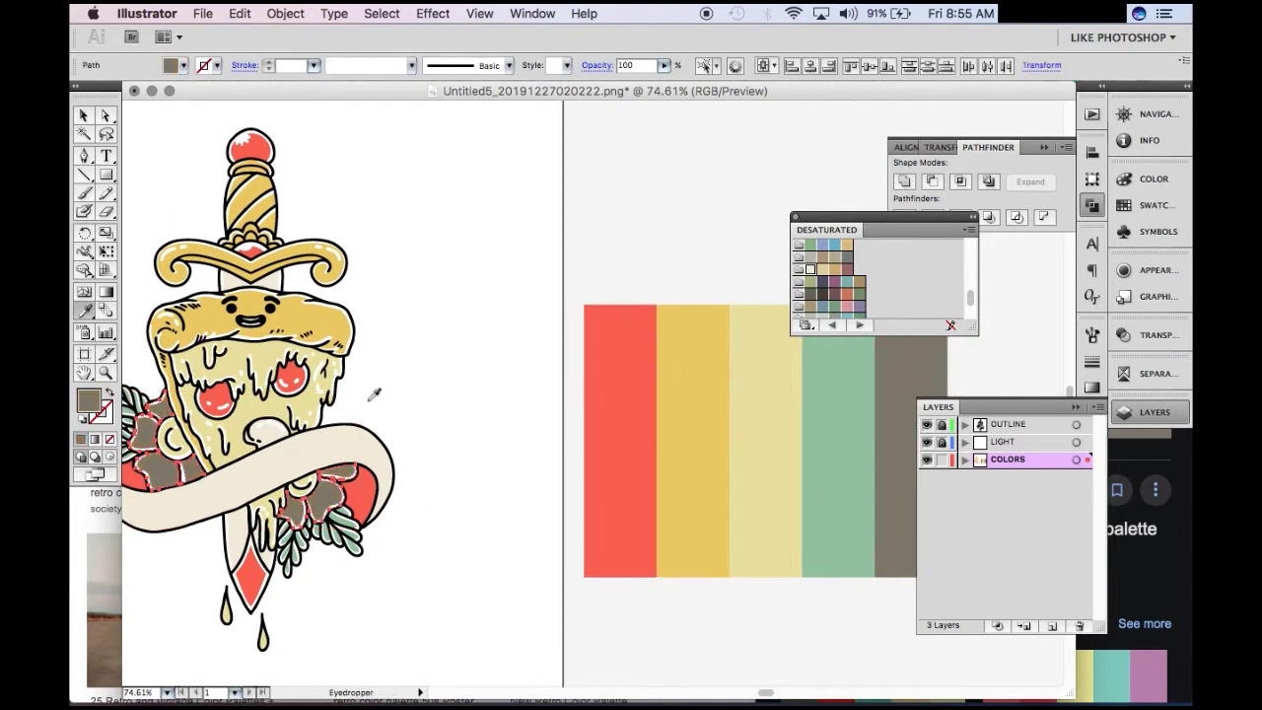
left_click(641, 357)
key("v")
left_click(437, 337)
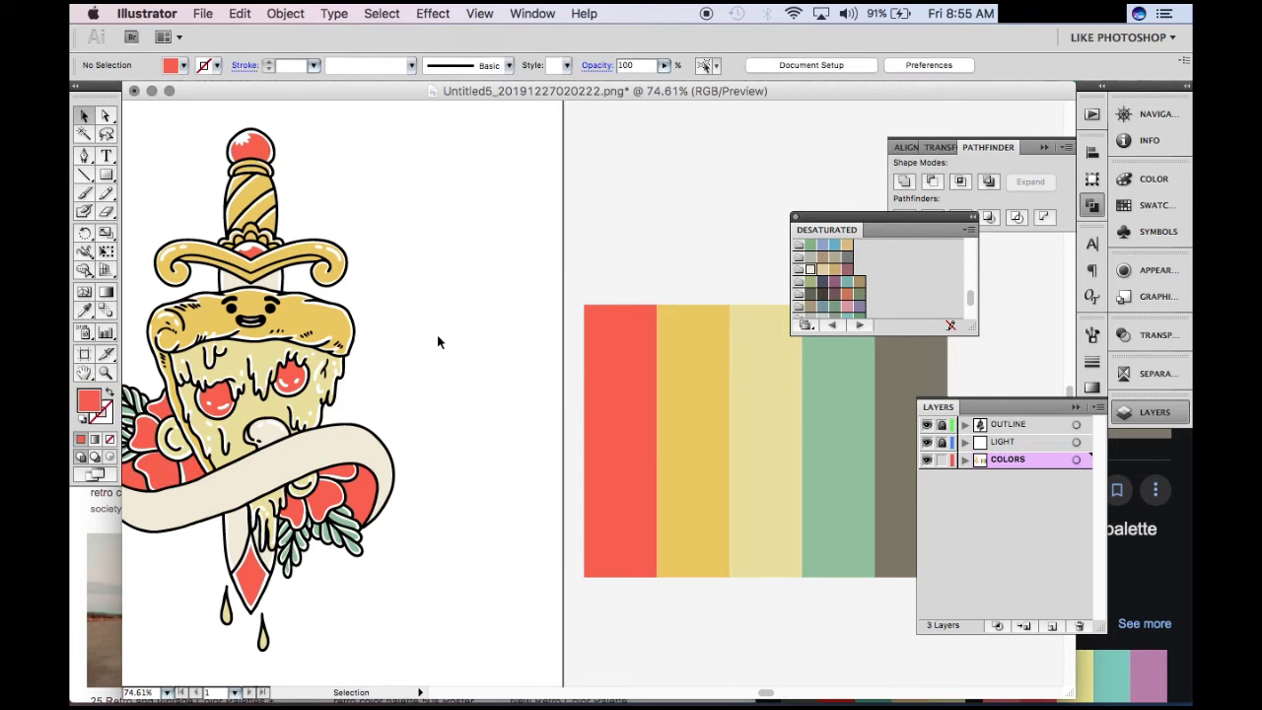
Step: Enter and exit isolation on a colour group, then select the artwork group
scroll(437, 334, "left", 1)
double_click(391, 480)
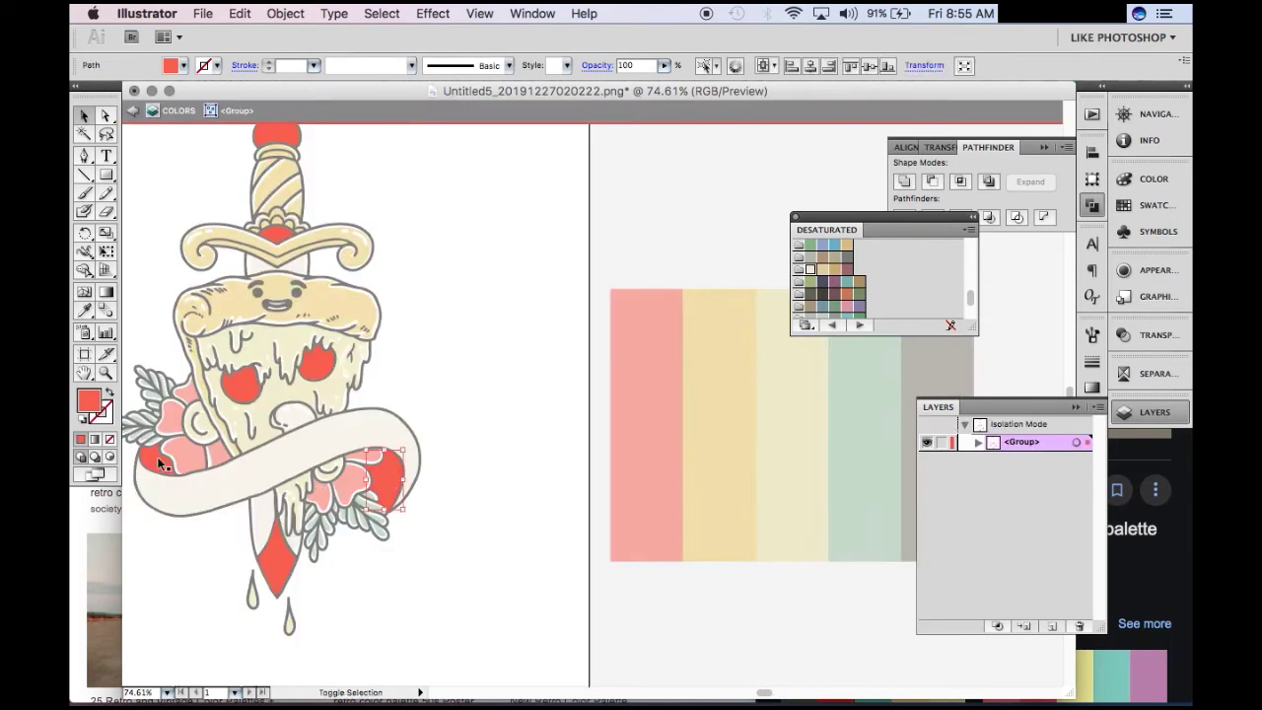
double_click(501, 402)
scroll(501, 401, "right", 3)
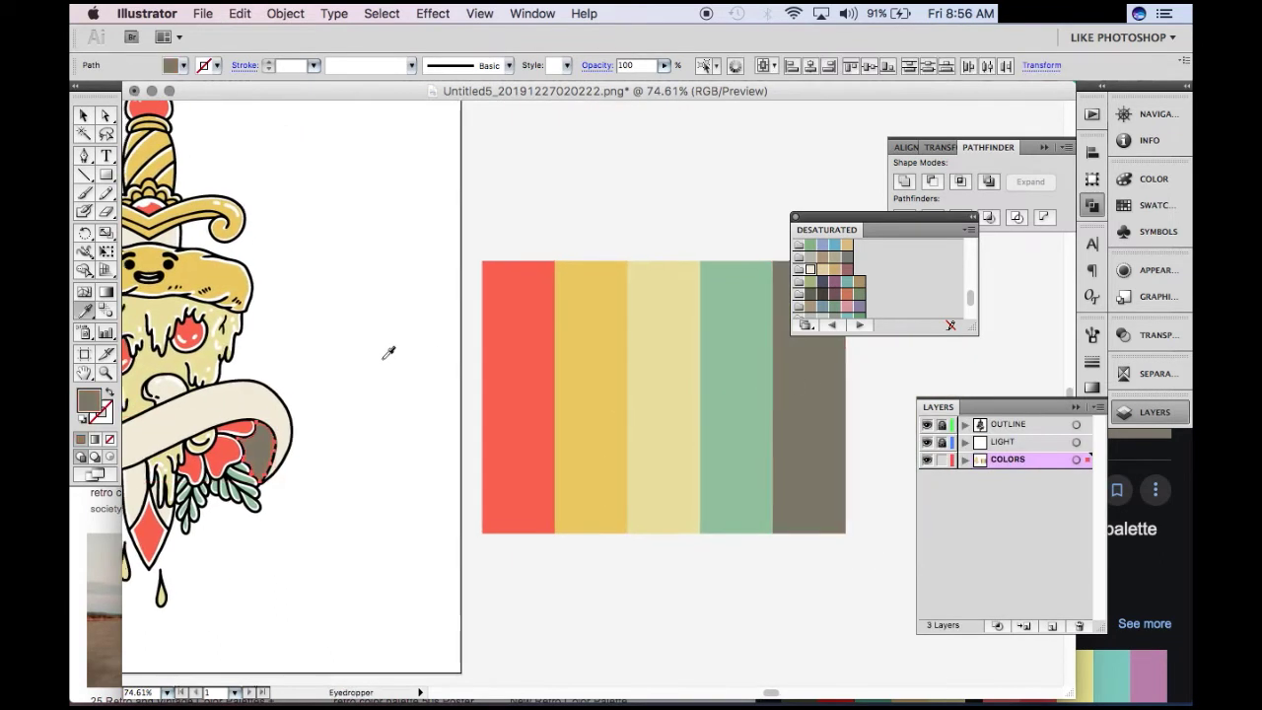
scroll(388, 352, "left", 3)
left_click(426, 303)
scroll(448, 281, "left", 2)
scroll(451, 275, "up", 1)
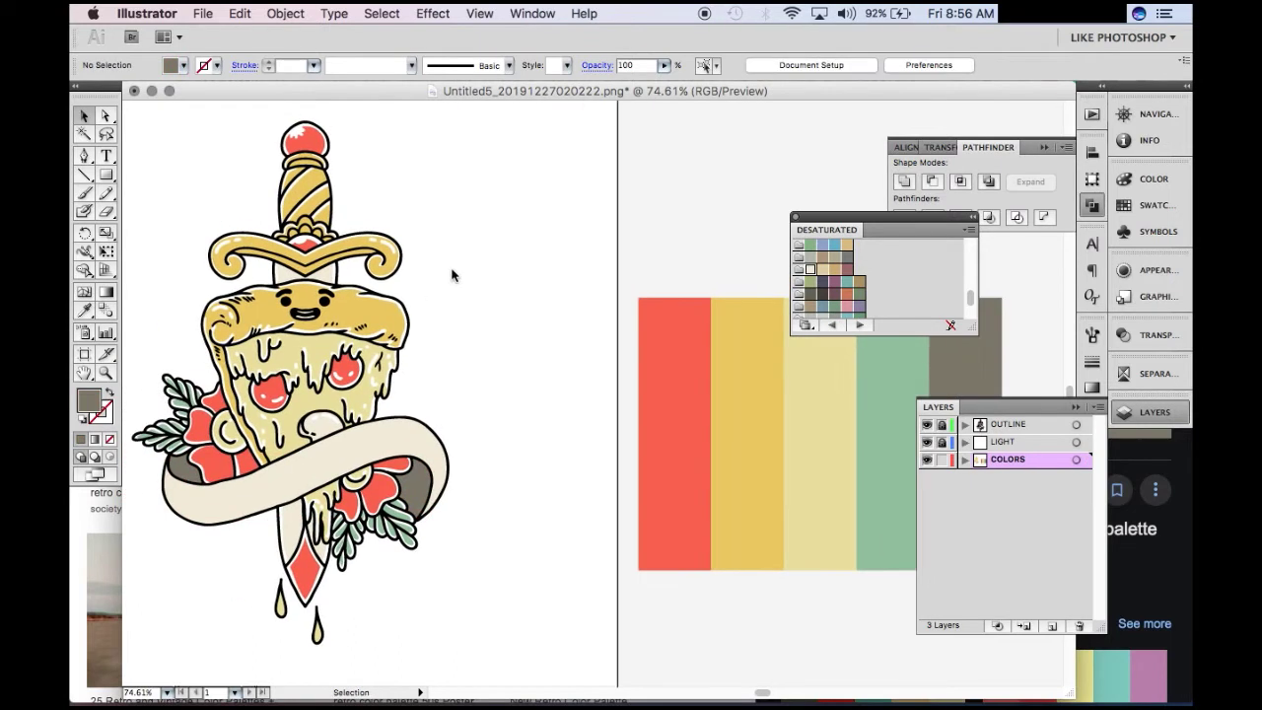
left_click(391, 444)
scroll(391, 445, "right", 1)
scroll(391, 445, "right", 1)
scroll(392, 444, "right", 2)
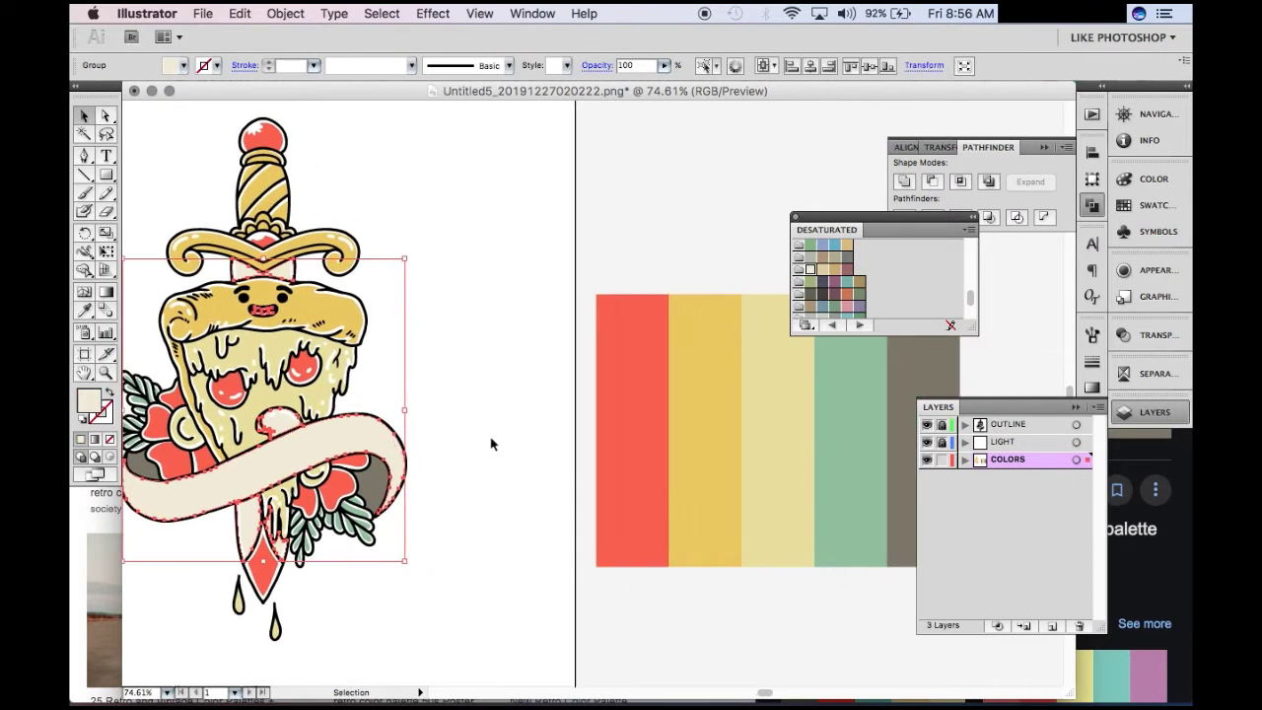
Step: Delete the traced palette stripes from beside the artwork
left_click(1149, 179)
left_click(555, 315)
scroll(525, 315, "left", 2)
scroll(525, 315, "up", 1)
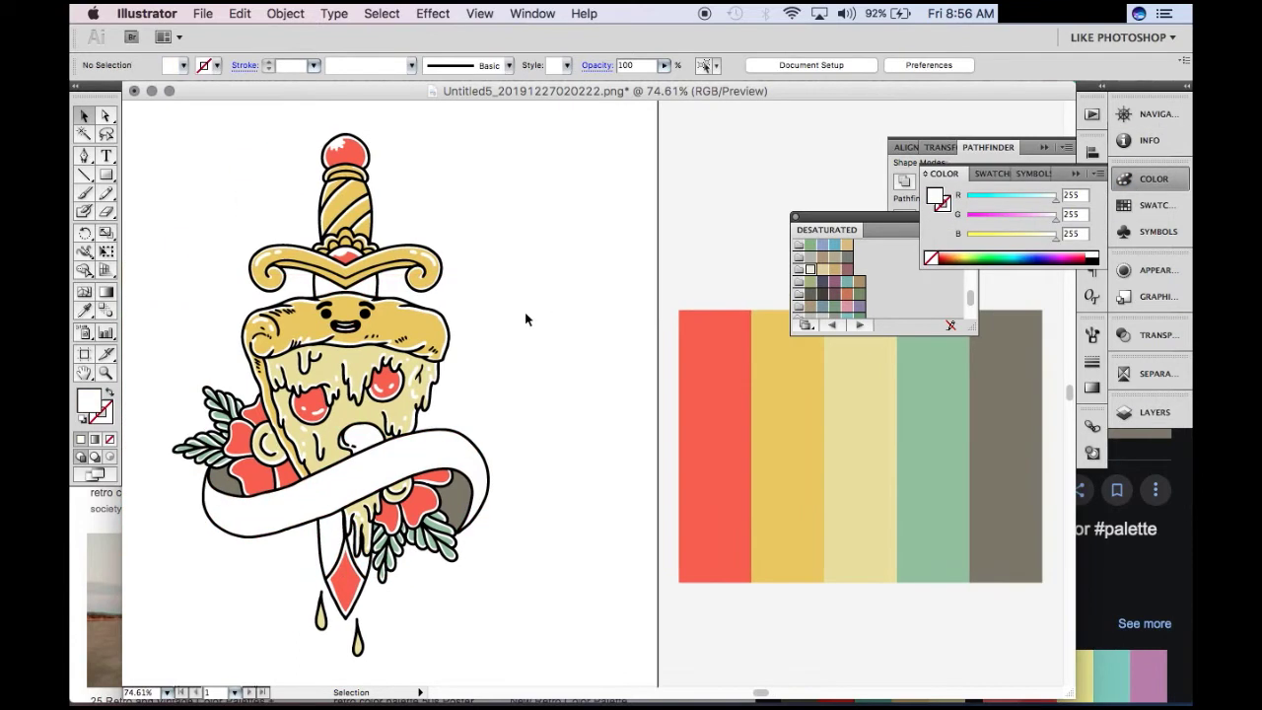
left_click(1148, 412)
left_click(965, 459)
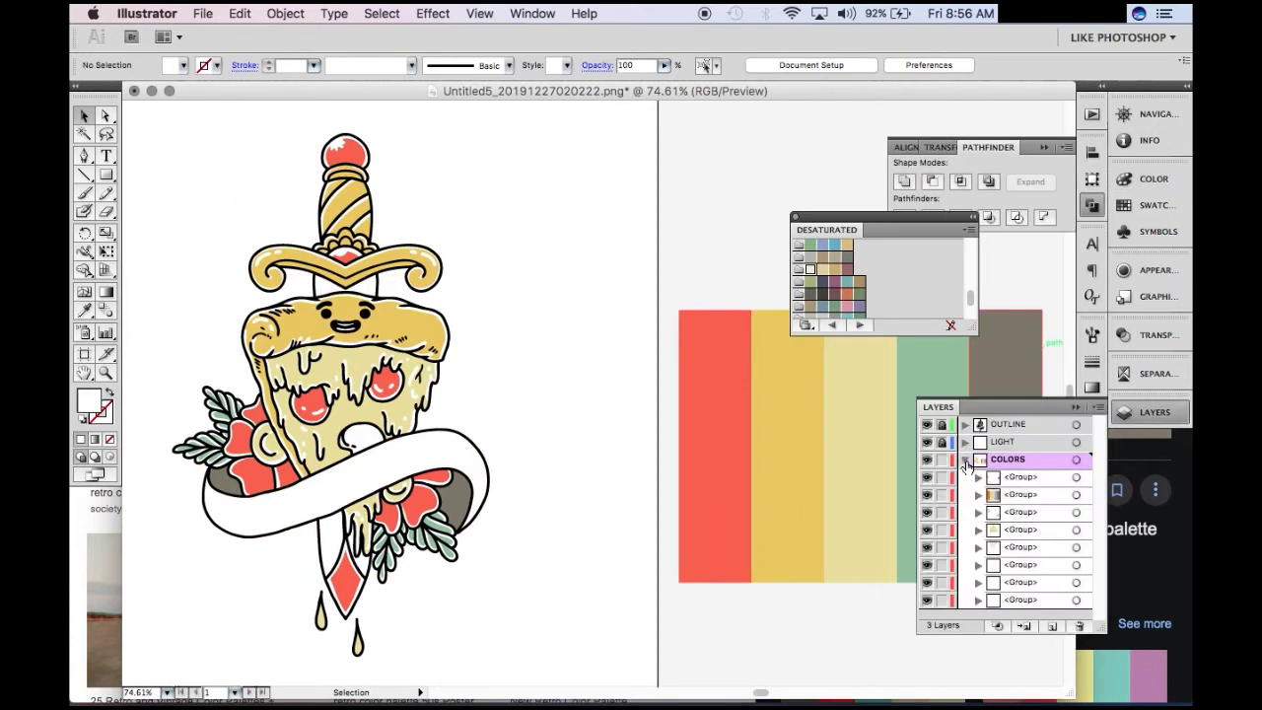
key("super+minus")
left_click_drag(521, 284, 892, 537)
key("Delete")
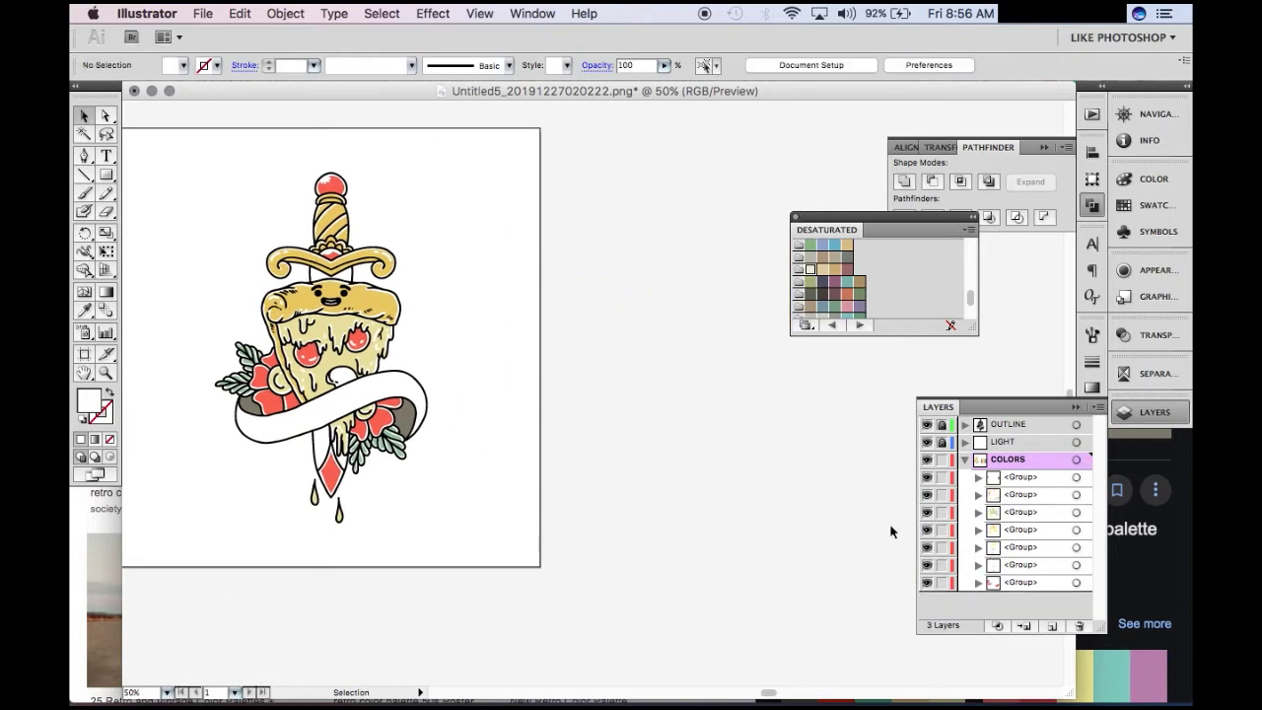
Step: Target the COLORS layer and add a new empty Layer 4 at the top
left_click(445, 536)
left_click(651, 549, "super")
left_click(720, 543, "super")
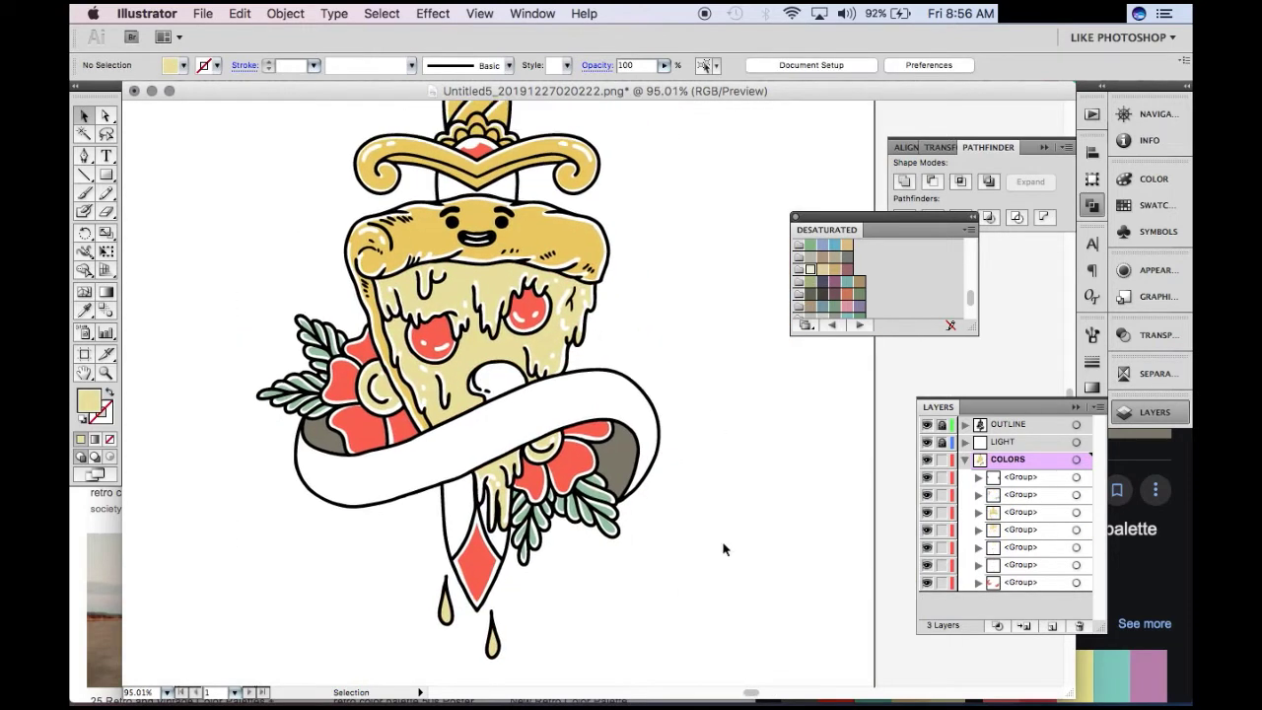
left_click(644, 404)
key("super+minus")
key("super+minus")
key("super+a")
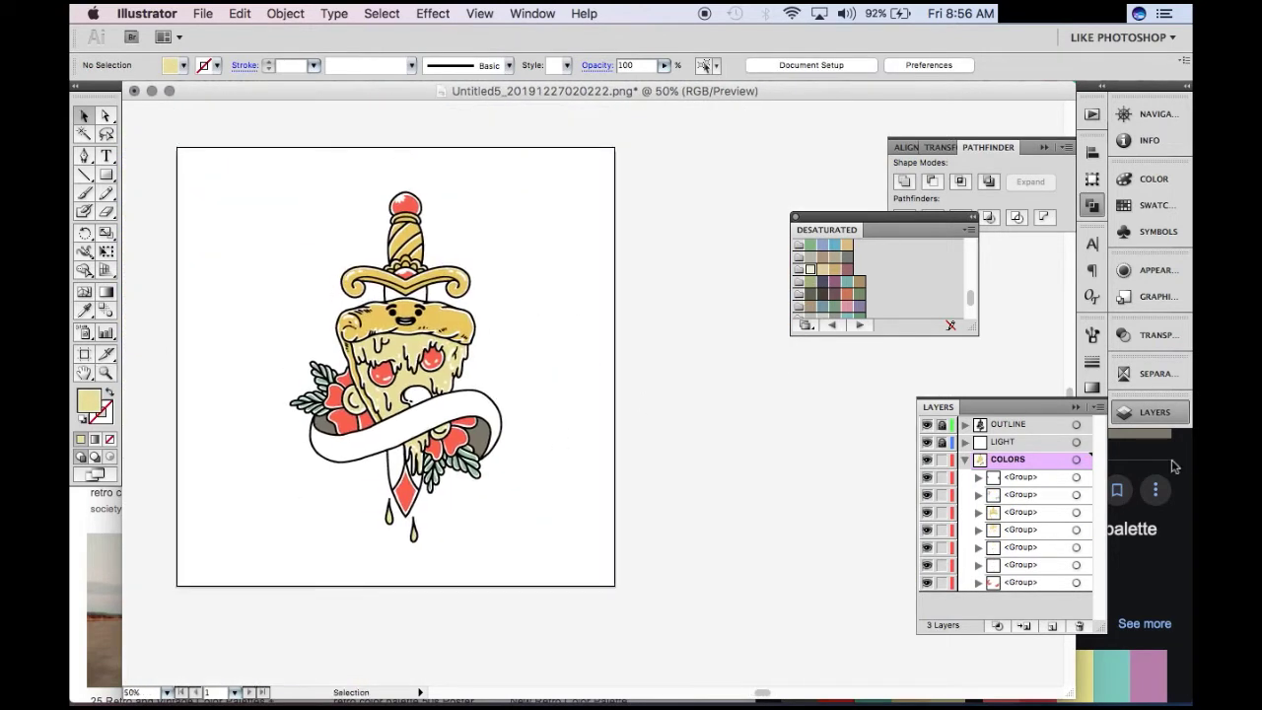
key("v")
left_click(542, 390)
left_click(965, 459)
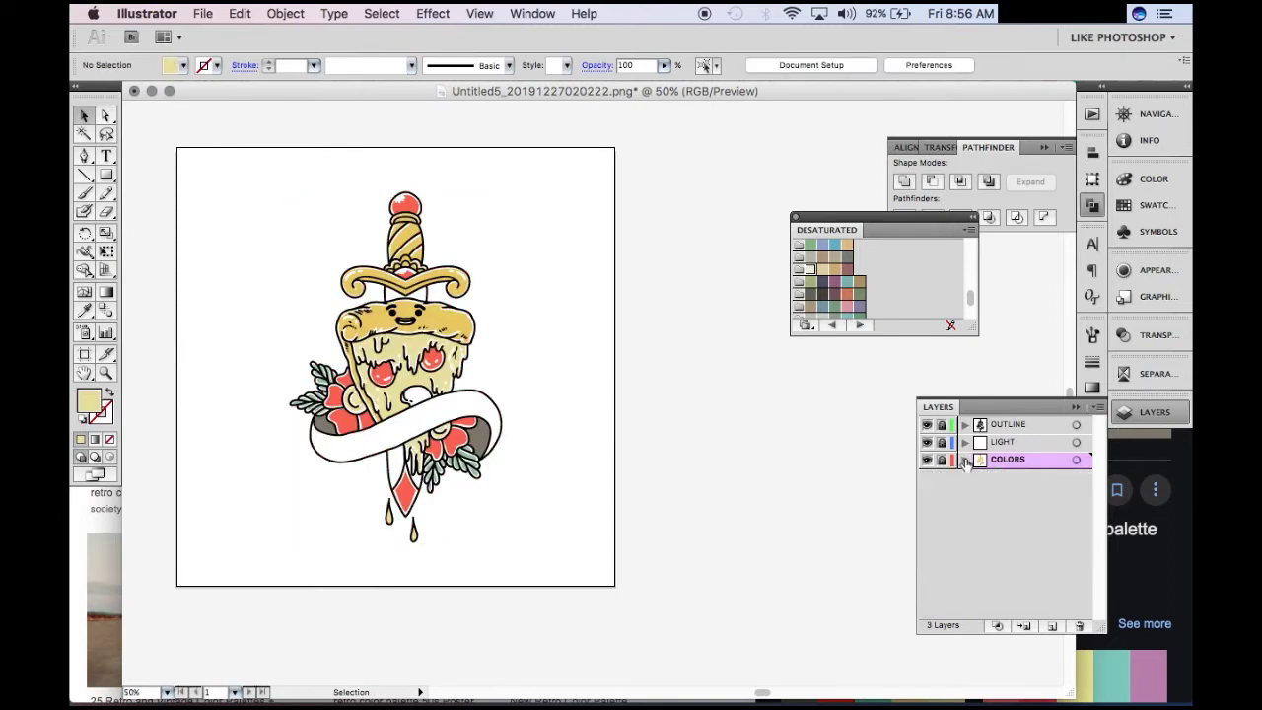
left_click(1052, 626)
Step: Draw a small white-filled ellipse highlight inside the pizza face's left eye
left_click_drag(481, 292, 483, 295)
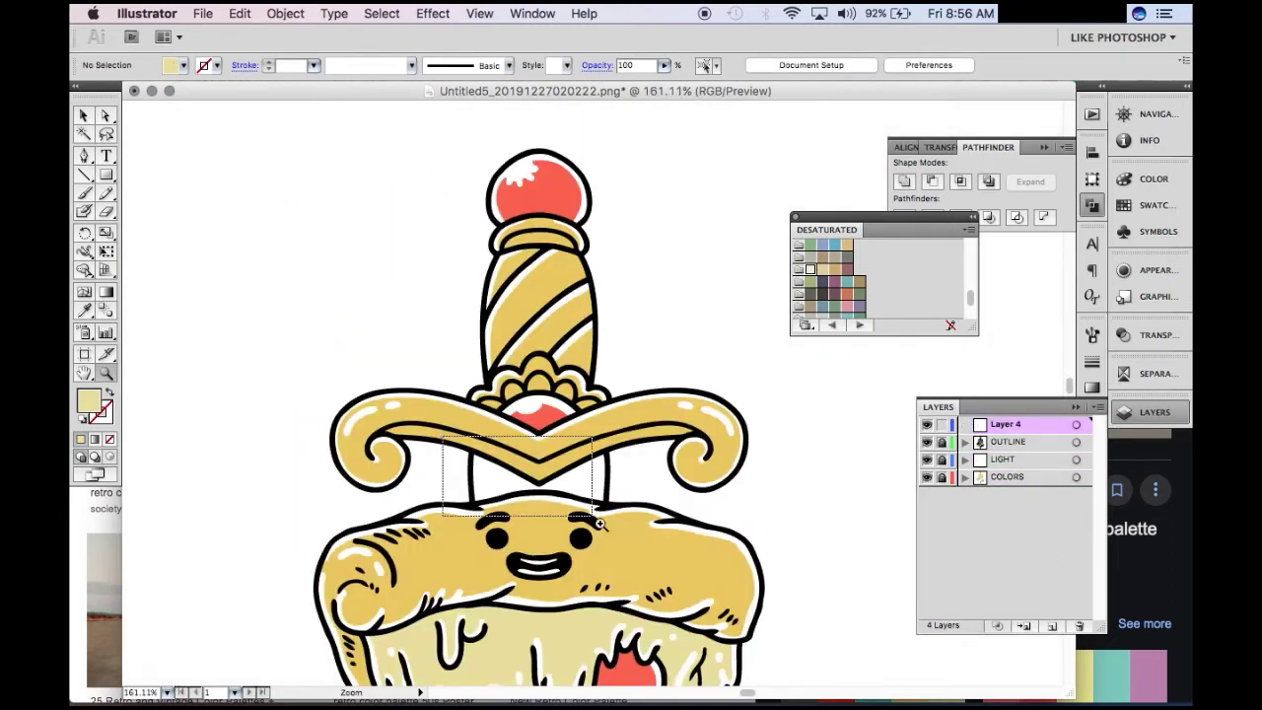
key("l")
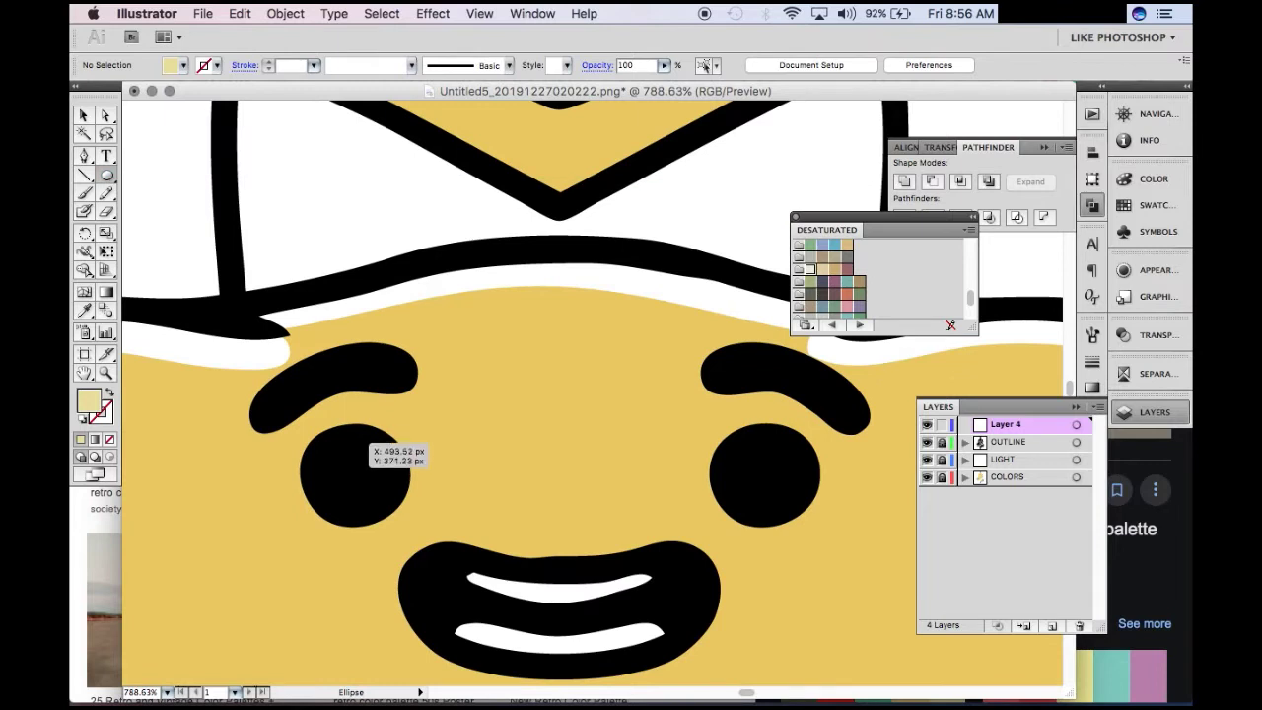
left_click_drag(375, 457, 374, 456)
left_click(1153, 179)
left_click(1094, 253)
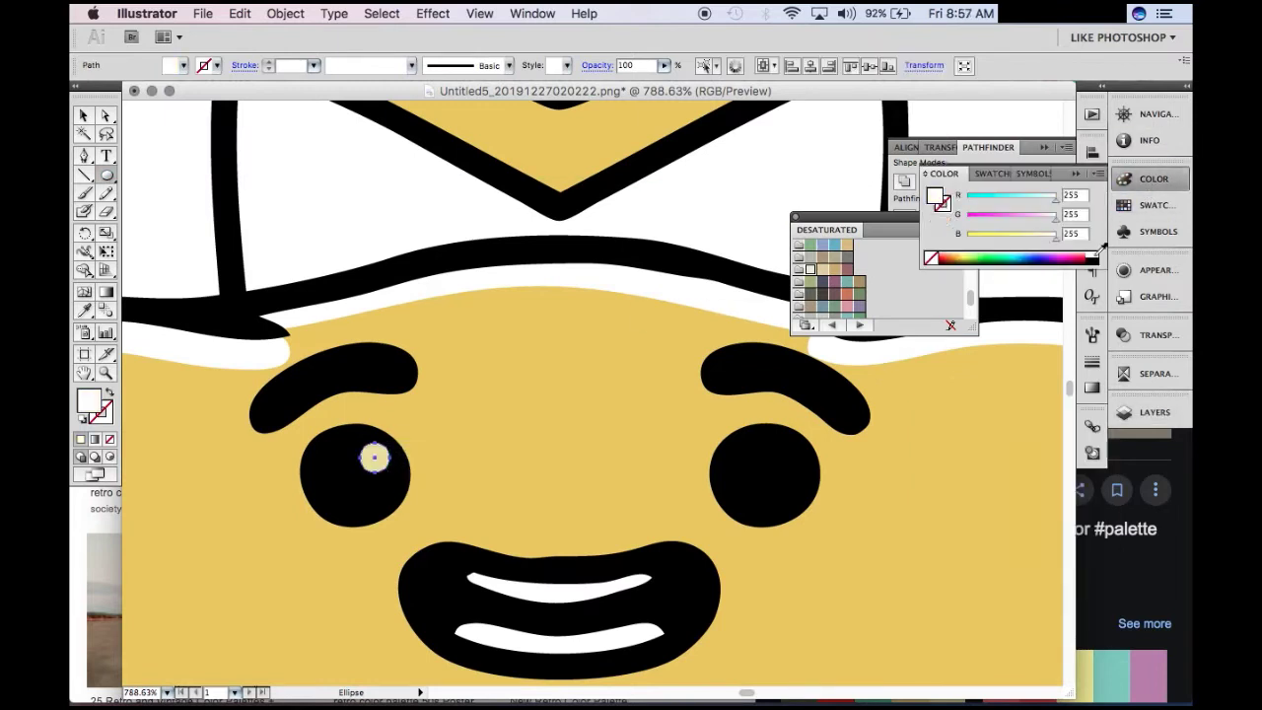
key("Down")
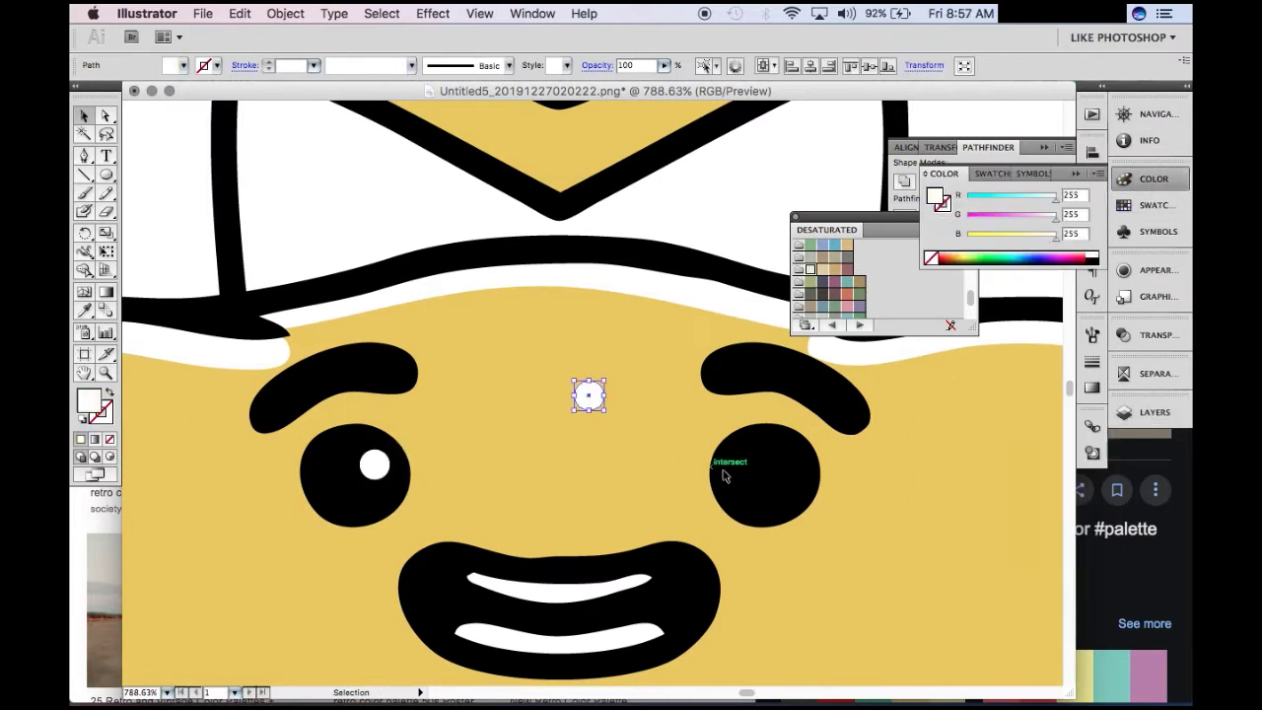
Step: Duplicate the highlight into the right eye and align both vertically
left_click_drag(722, 476, 791, 461)
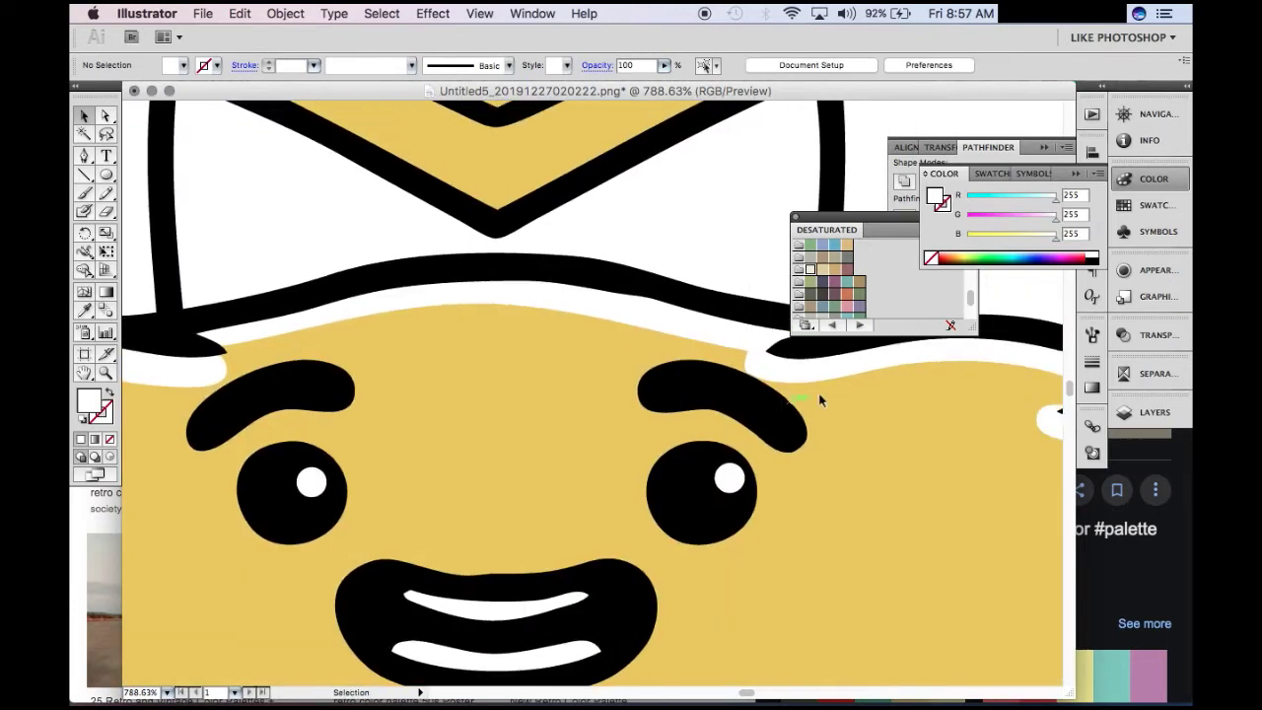
left_click(730, 479)
left_click(313, 475, "shift")
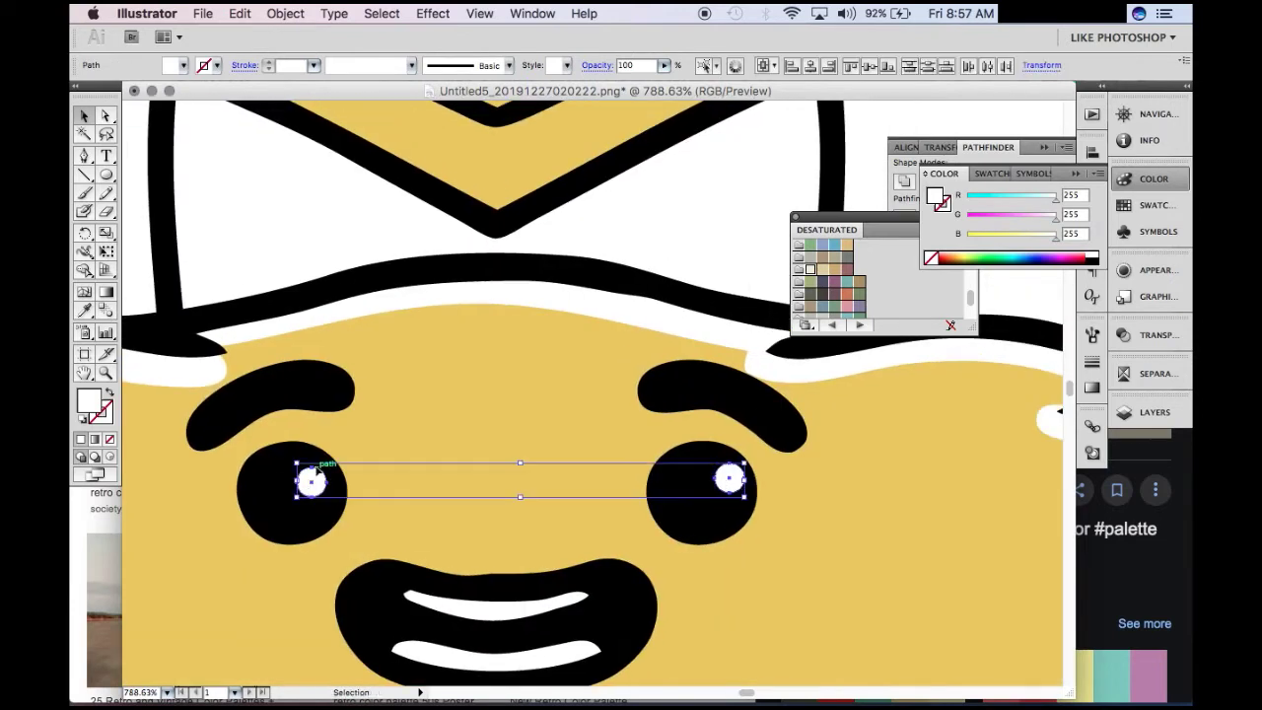
left_click(872, 67)
key("ctrl+minus")
key("ctrl+minus")
key("ctrl+minus")
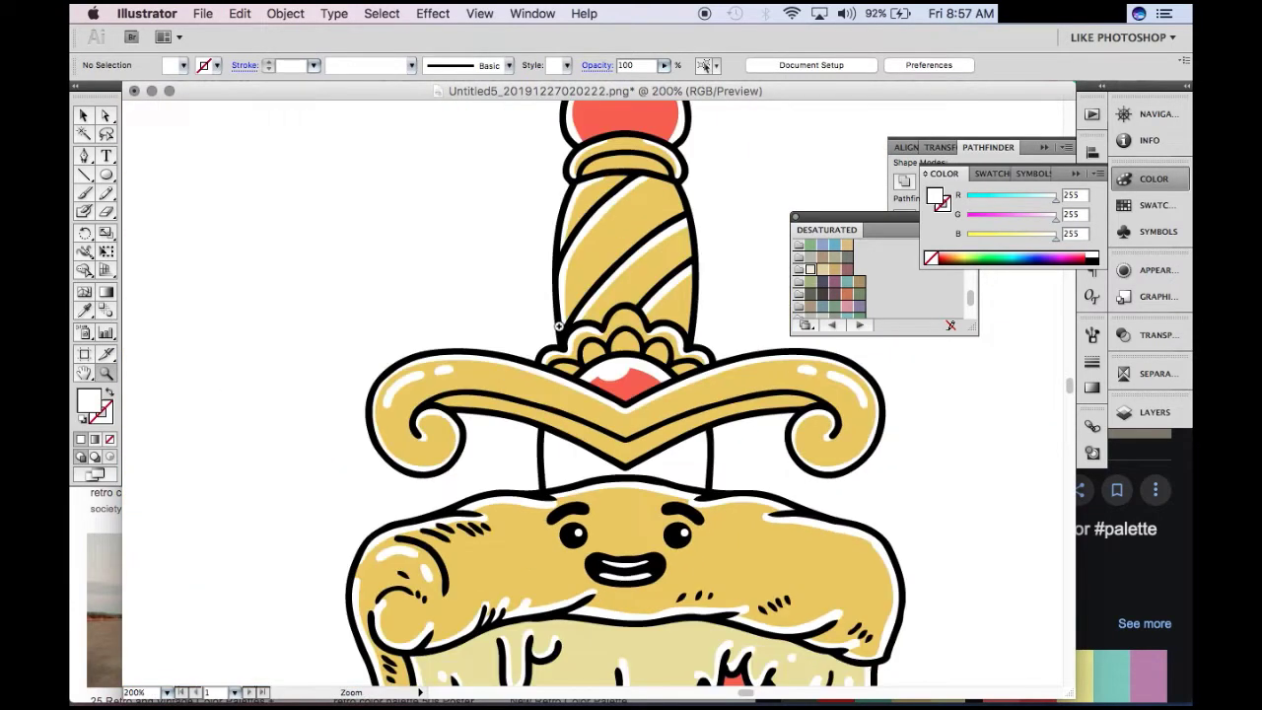
key("ctrl+minus")
key("ctrl+minus")
key("ctrl+minus")
key("ctrl+minus")
Step: Unlock Layer 4 and OUTLINE, then select all the artwork
left_click(1149, 412)
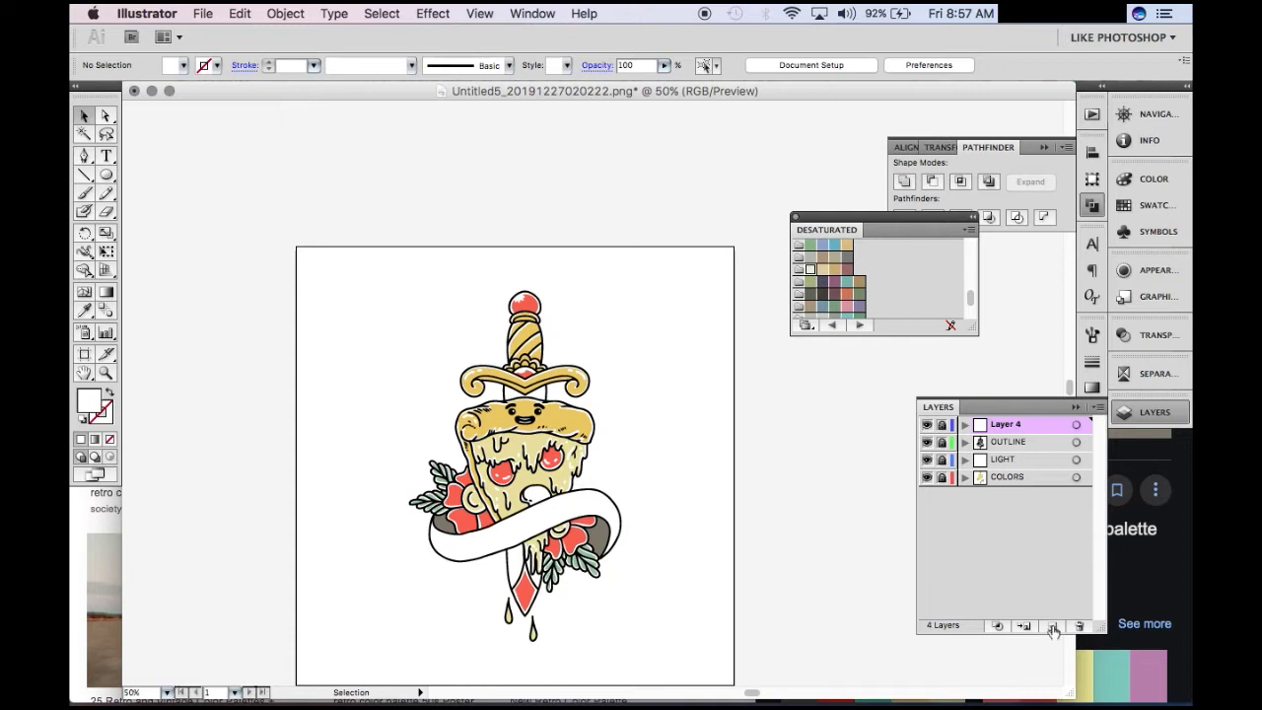
left_click_drag(942, 424, 941, 442)
left_click(382, 14)
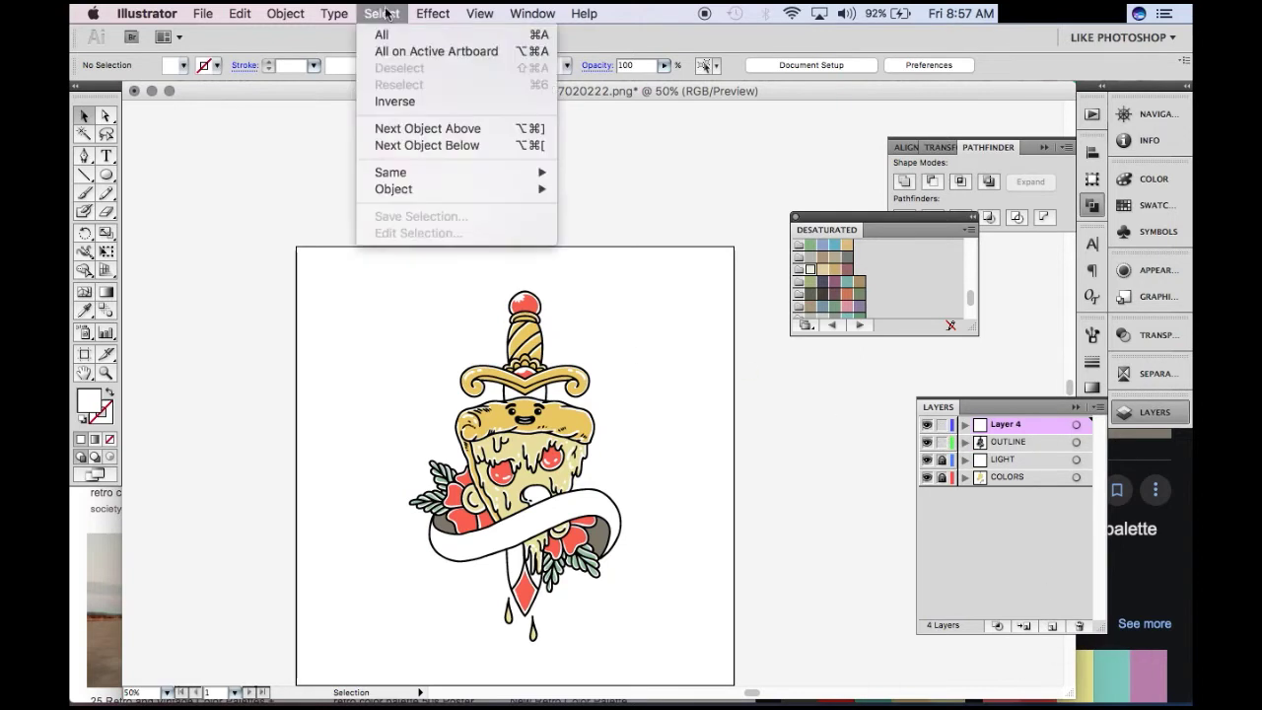
left_click(902, 223)
Step: Ungroup the artwork and combine the Magic Wand-selected black outlines into one compound path
right_click(601, 414)
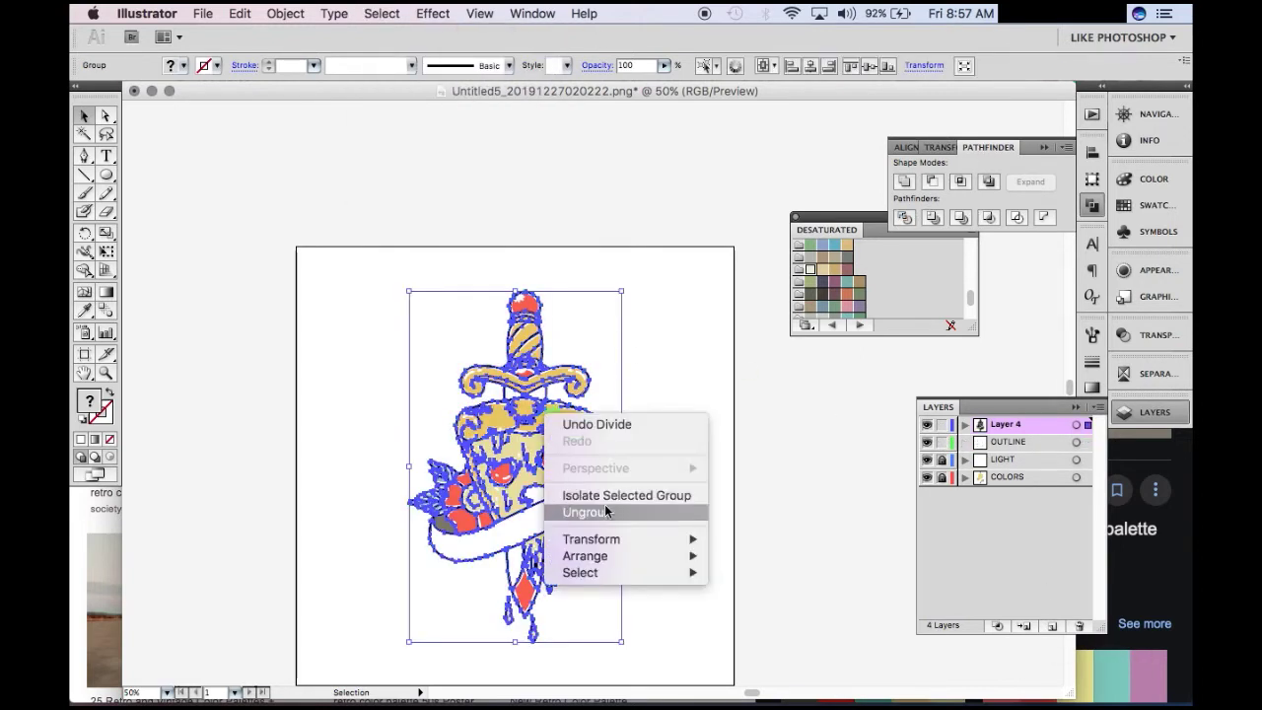
left_click(608, 509)
left_click(687, 507)
key("z")
left_click_drag(448, 314, 582, 458)
key("y")
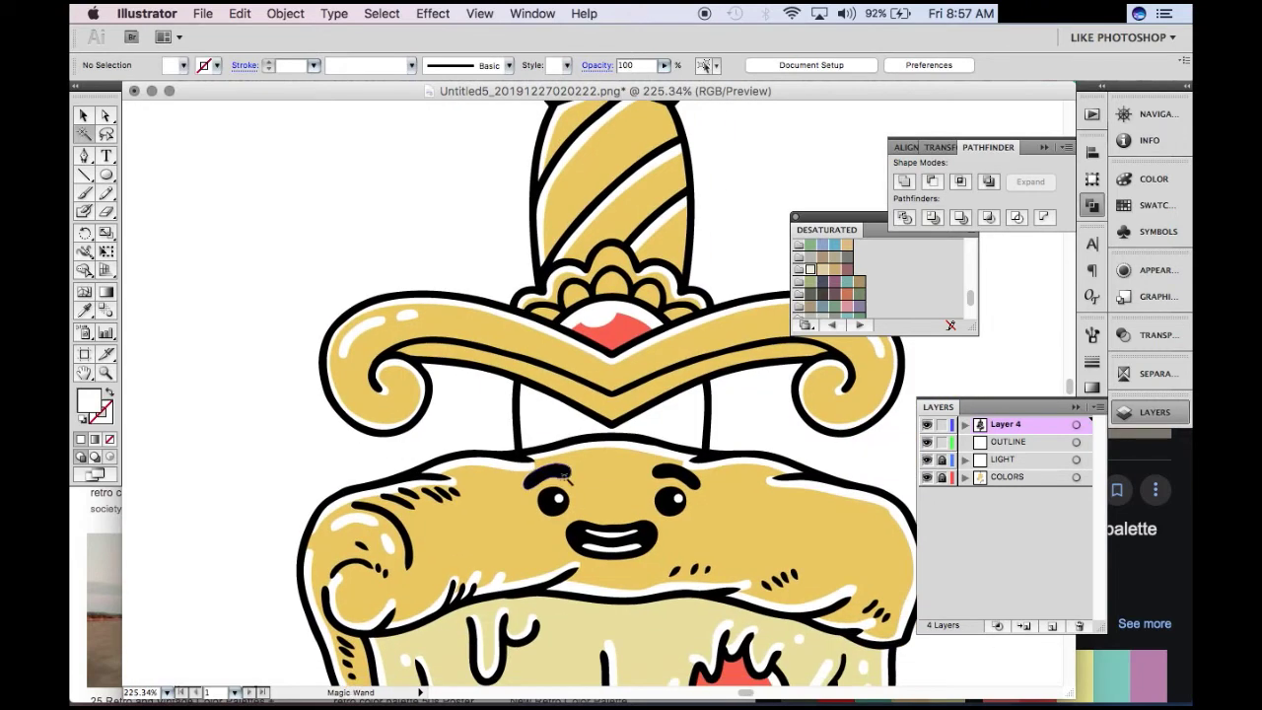
left_click(548, 500)
left_click(285, 13)
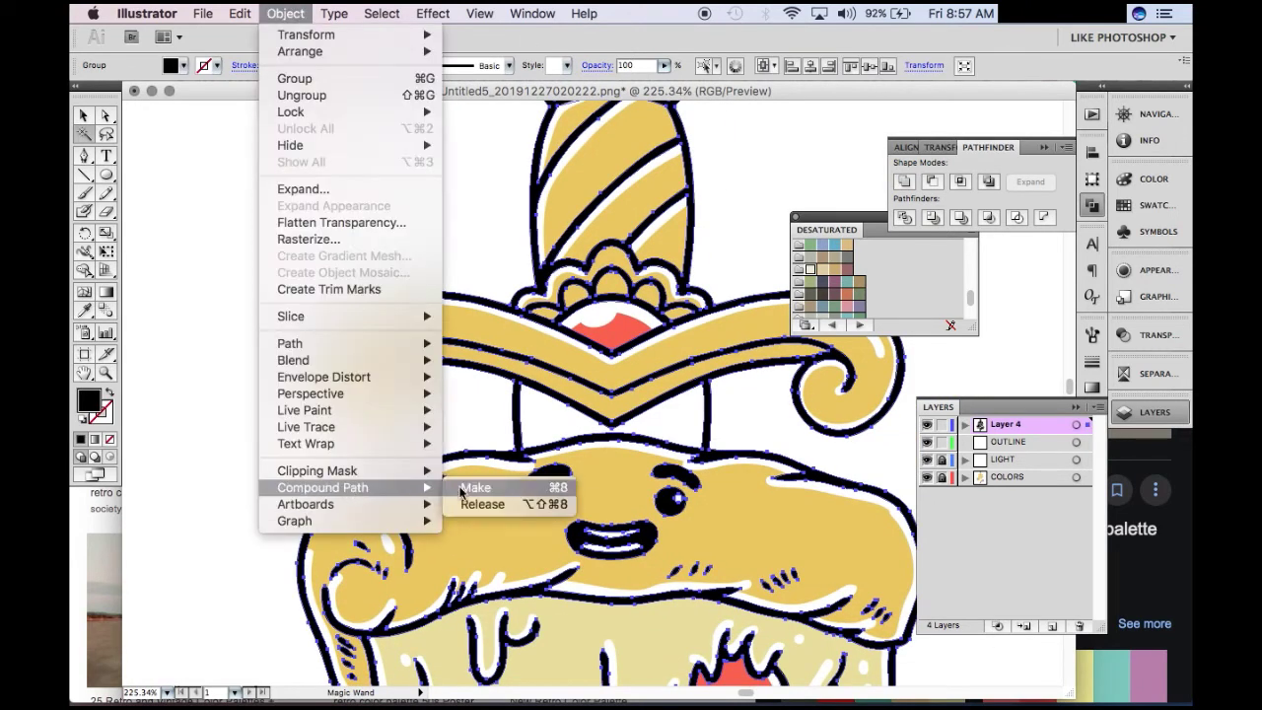
left_click(465, 487)
key("v")
Step: Move the outline compound path out of Layer 4 into the OUTLINE layer
left_click(379, 13)
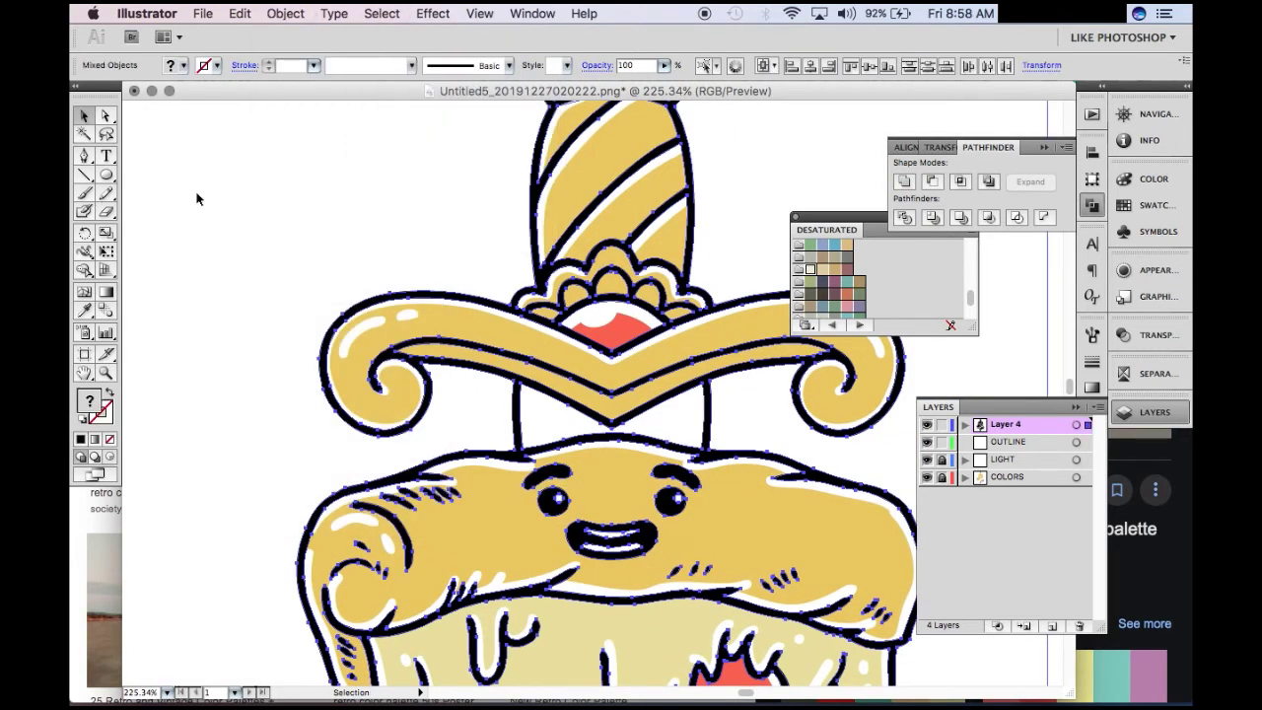
key("shift+super+a")
key("super+1")
left_click(965, 424)
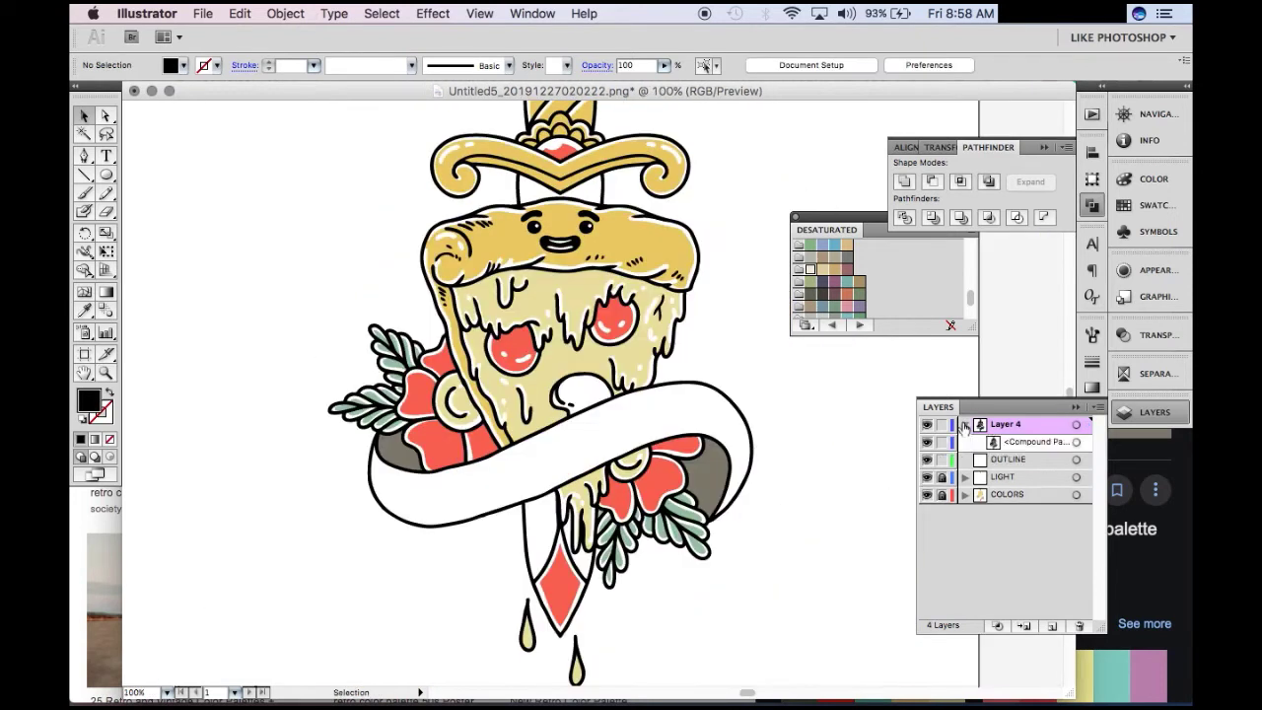
left_click_drag(1027, 449, 1020, 460)
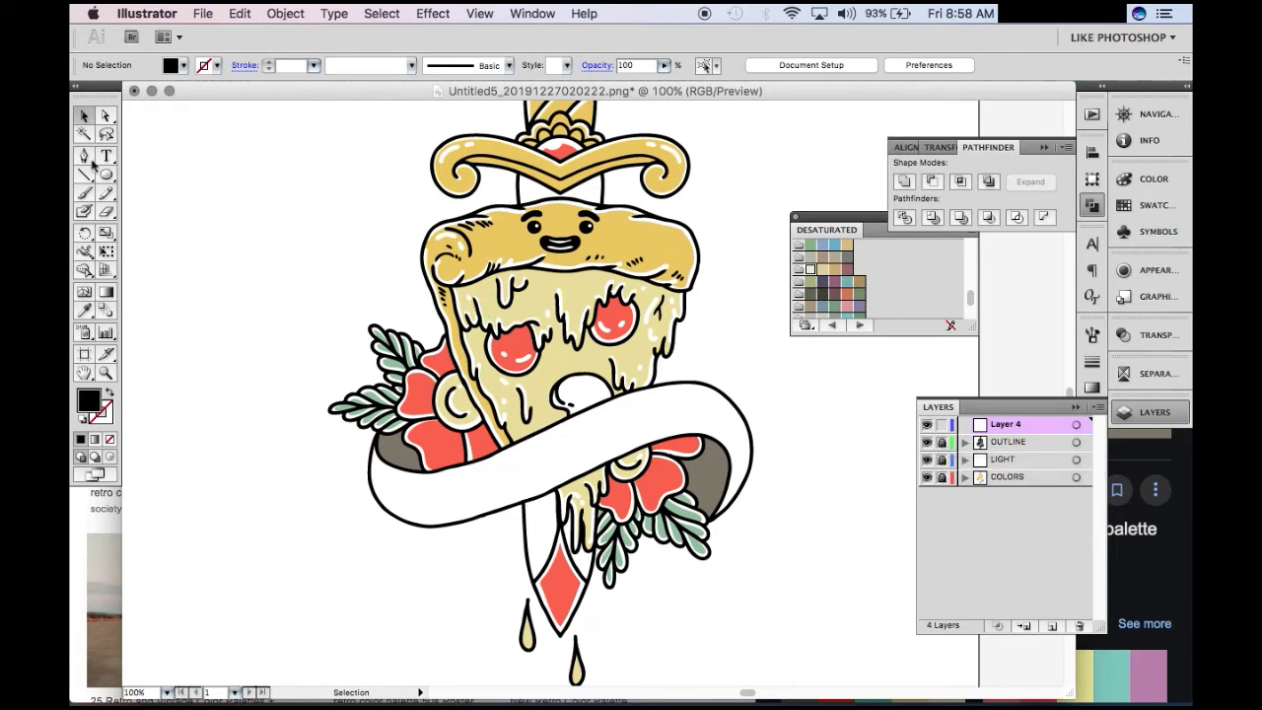
Step: Pen-draw a closed curved path across the middle of the white banner
left_click(382, 500)
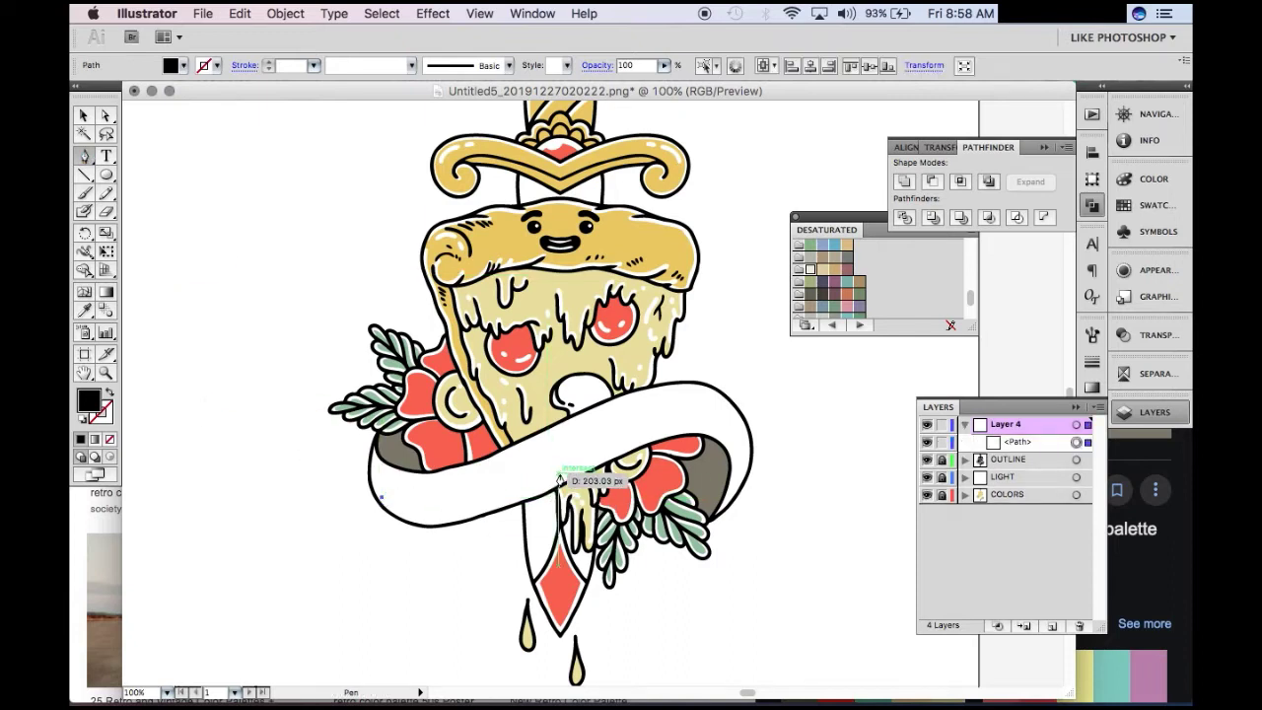
left_click_drag(559, 480, 689, 407)
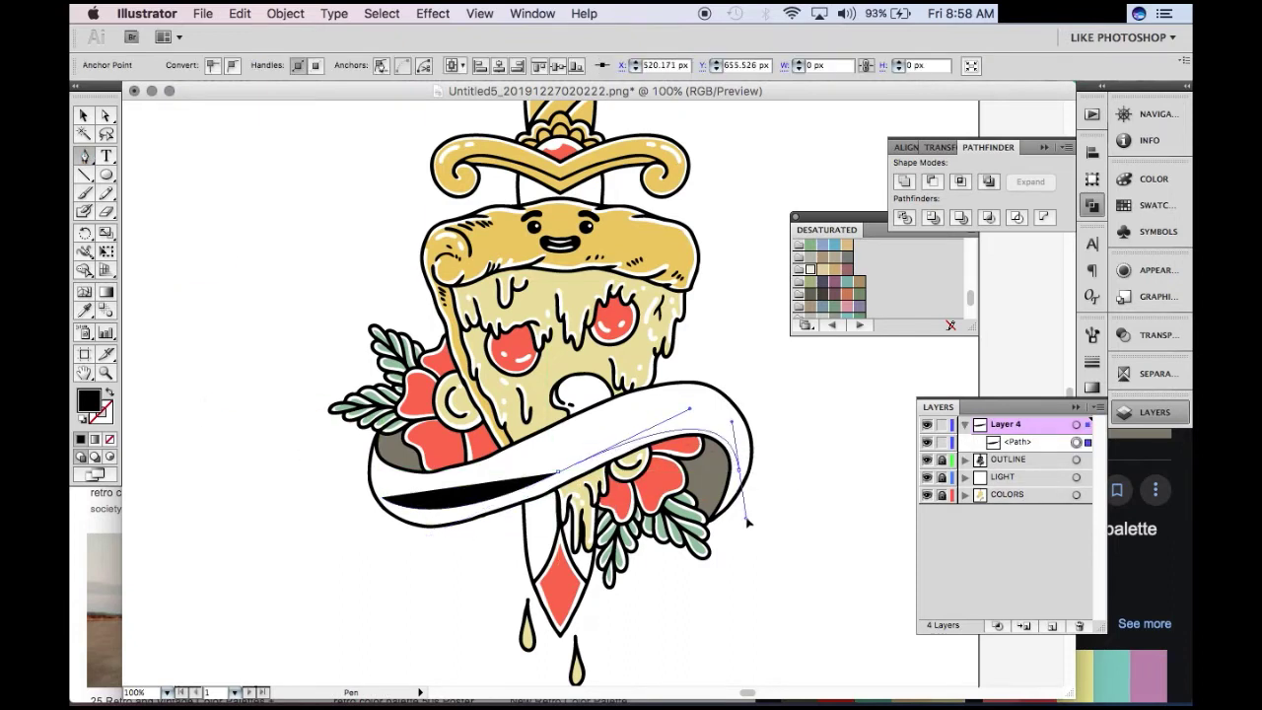
left_click_drag(748, 522, 744, 535)
left_click(380, 500)
left_click(306, 536, "super")
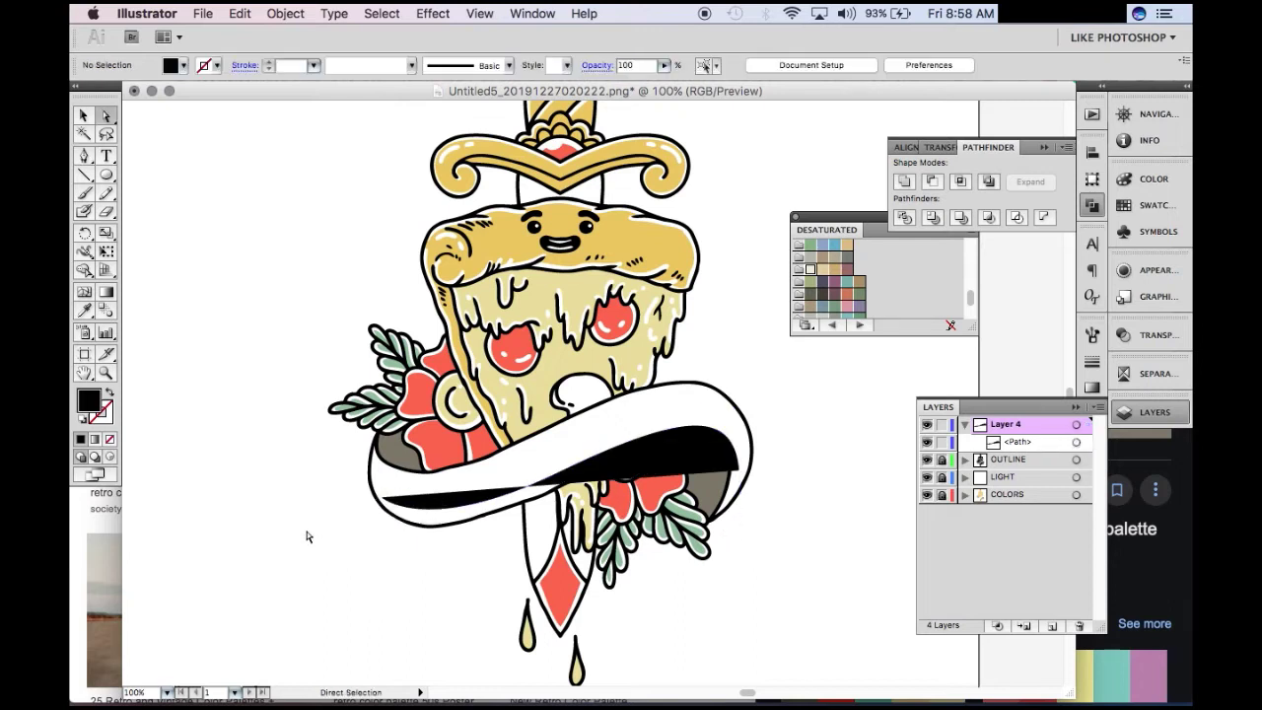
Step: Remove the path's fill and adjust its anchors so it follows the banner
left_click_drag(384, 502, 414, 519)
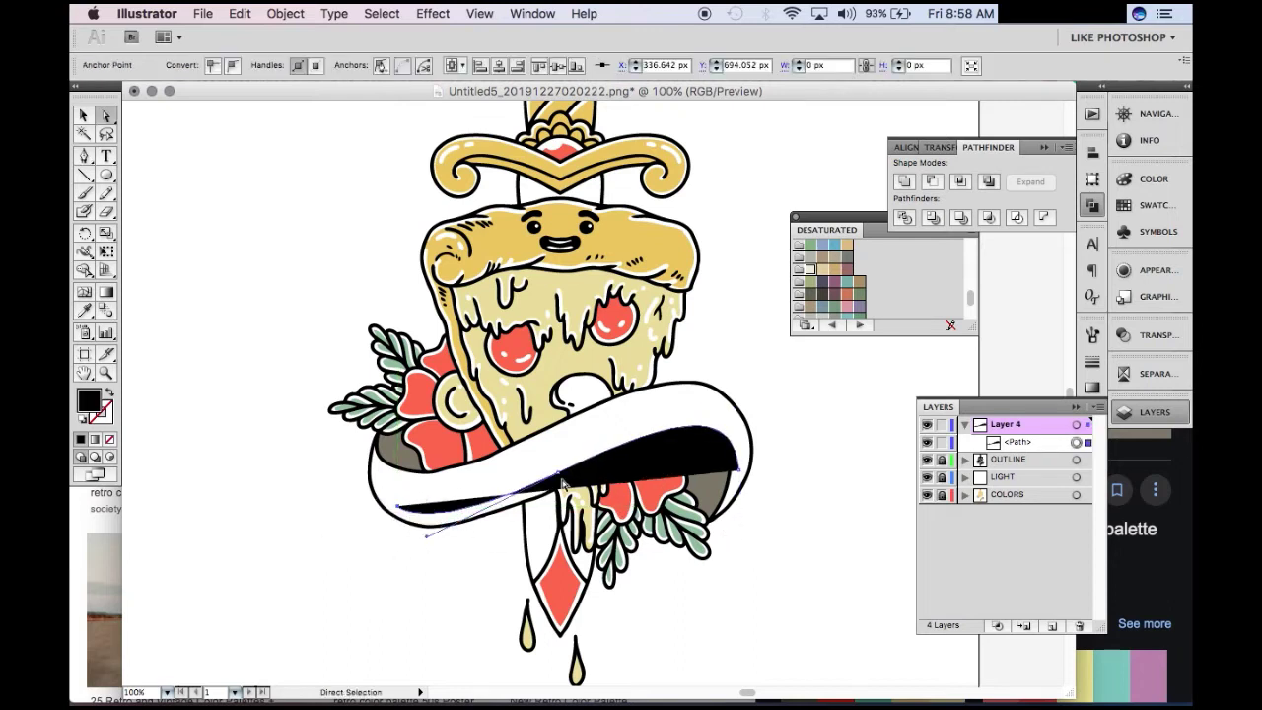
left_click_drag(562, 483, 692, 414)
left_click(109, 439)
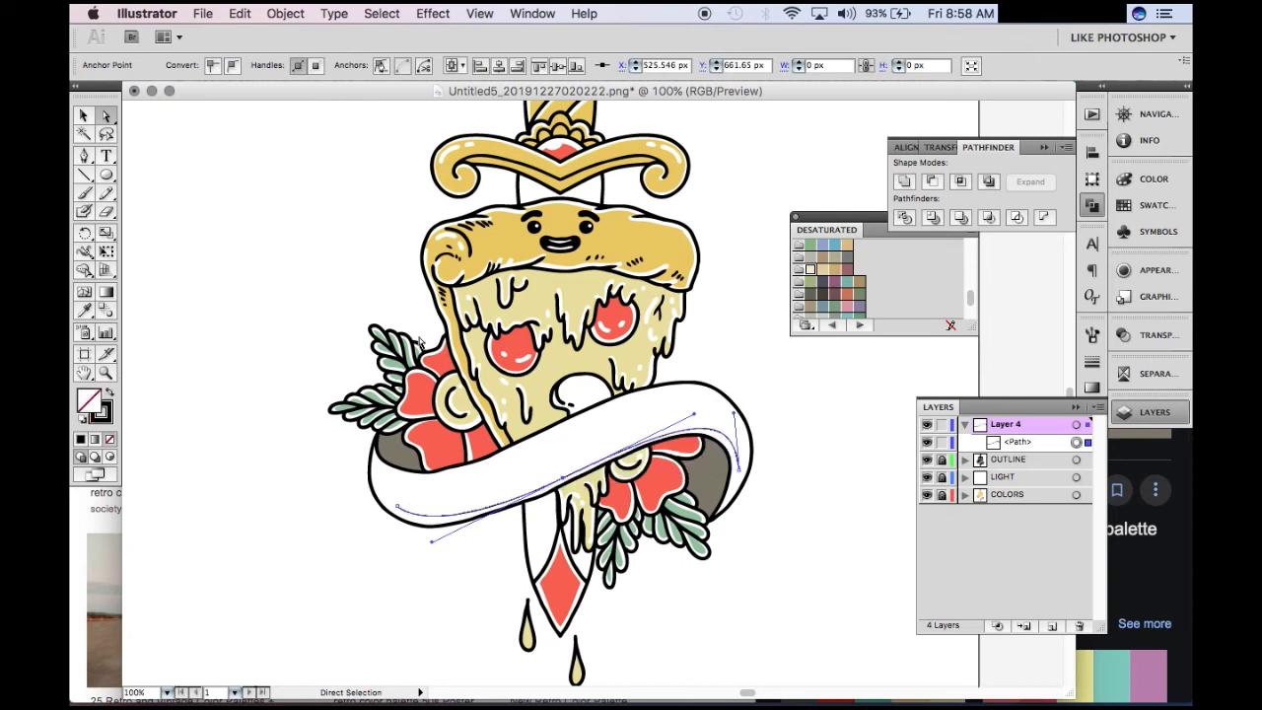
left_click_drag(738, 468, 743, 513)
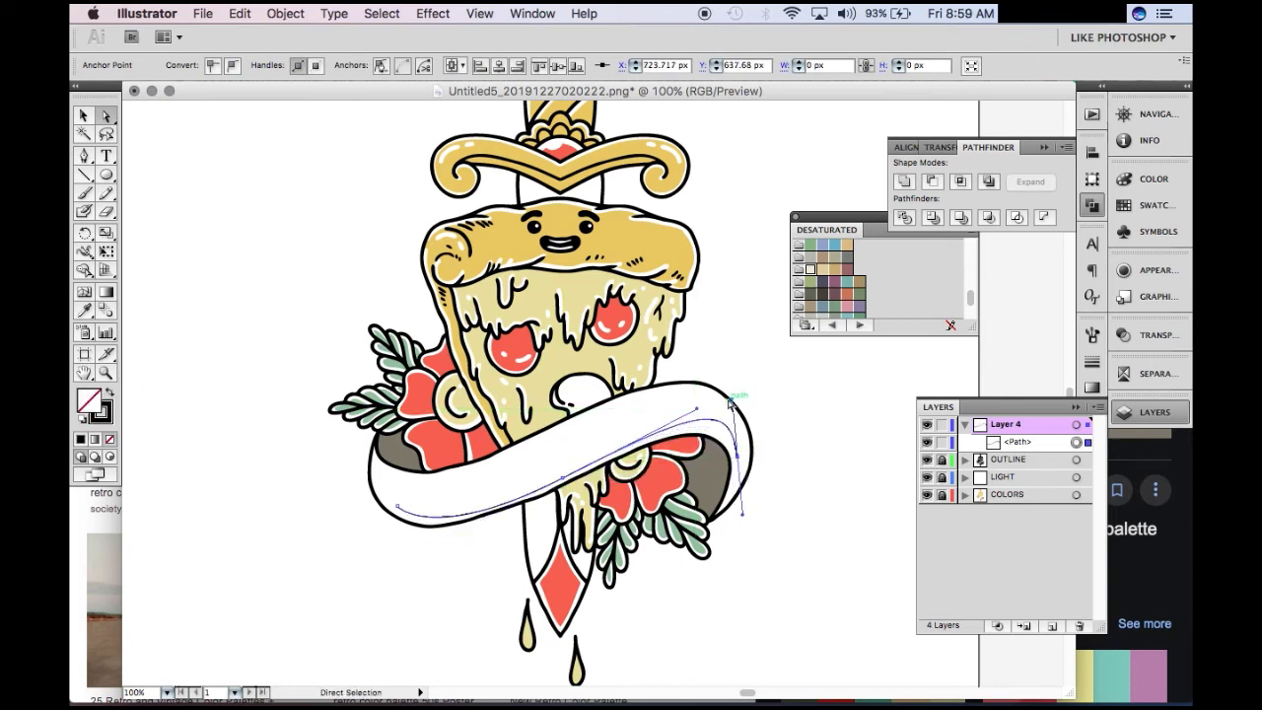
left_click_drag(730, 403, 754, 464)
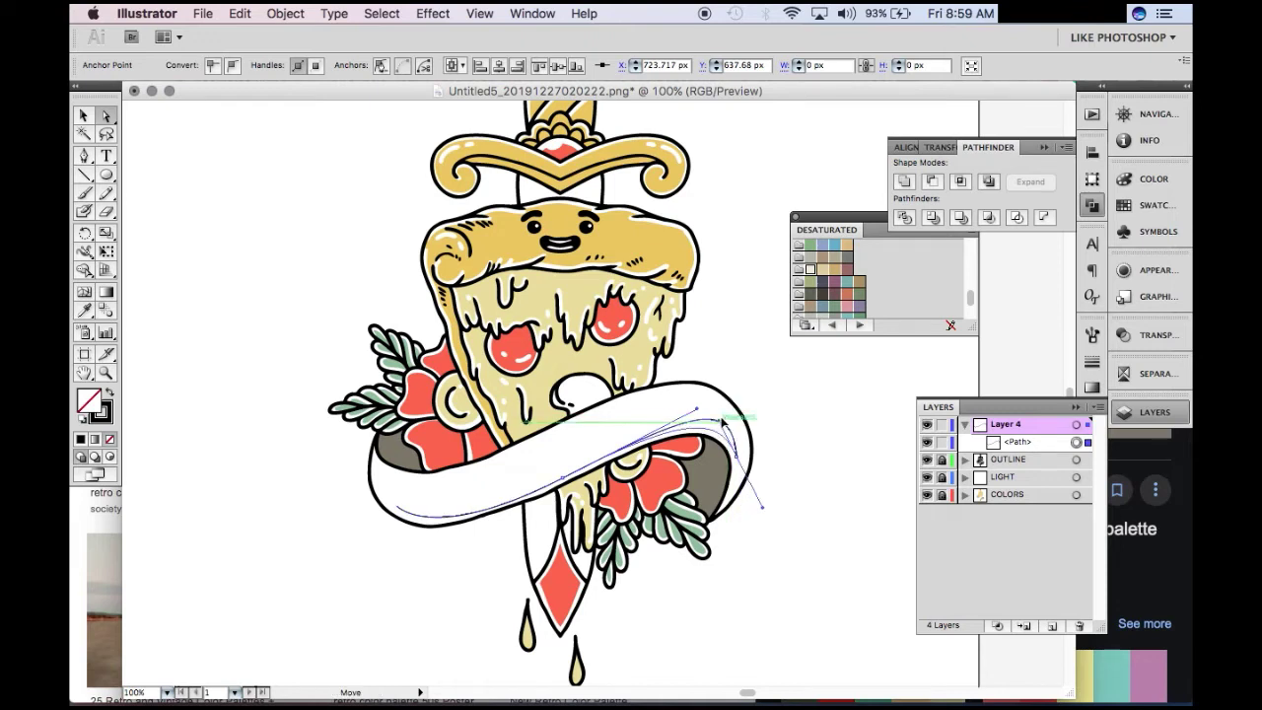
left_click(397, 506)
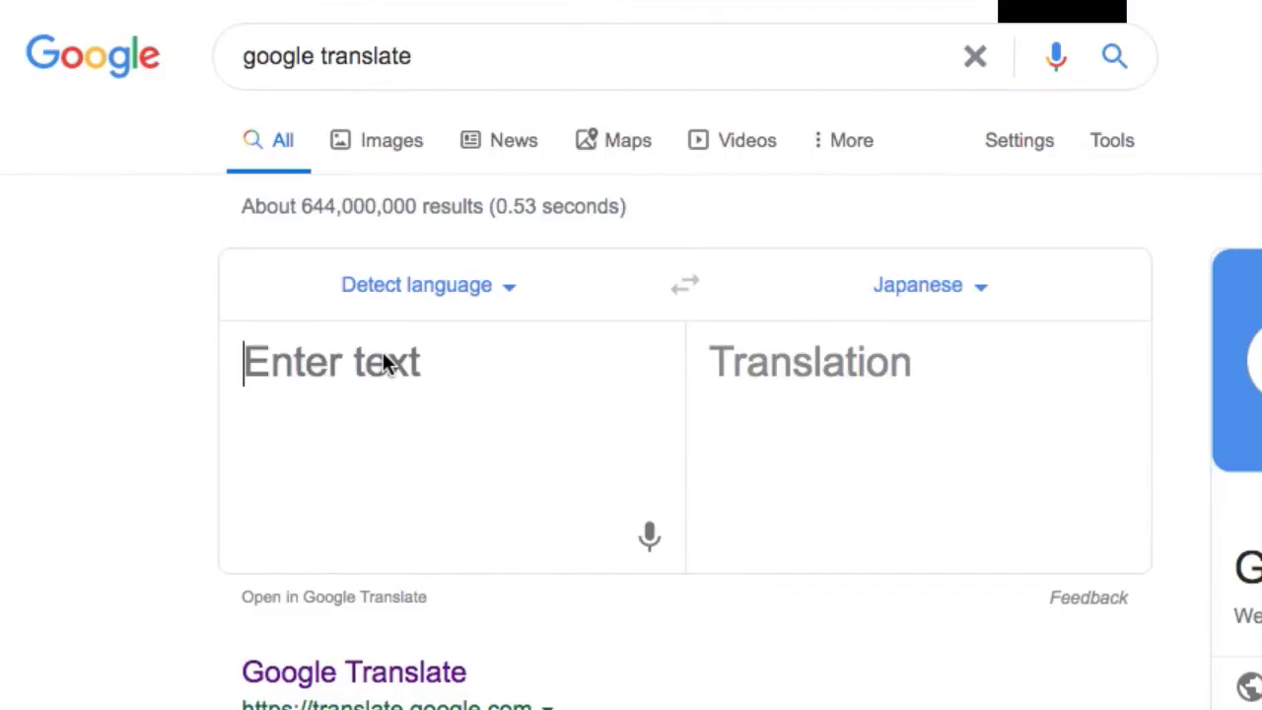
Step: Translate 'pizza' in Google Translate and copy the Japanese result ピザ
type("pizza")
left_click_drag(805, 355, 700, 350)
key("super+c")
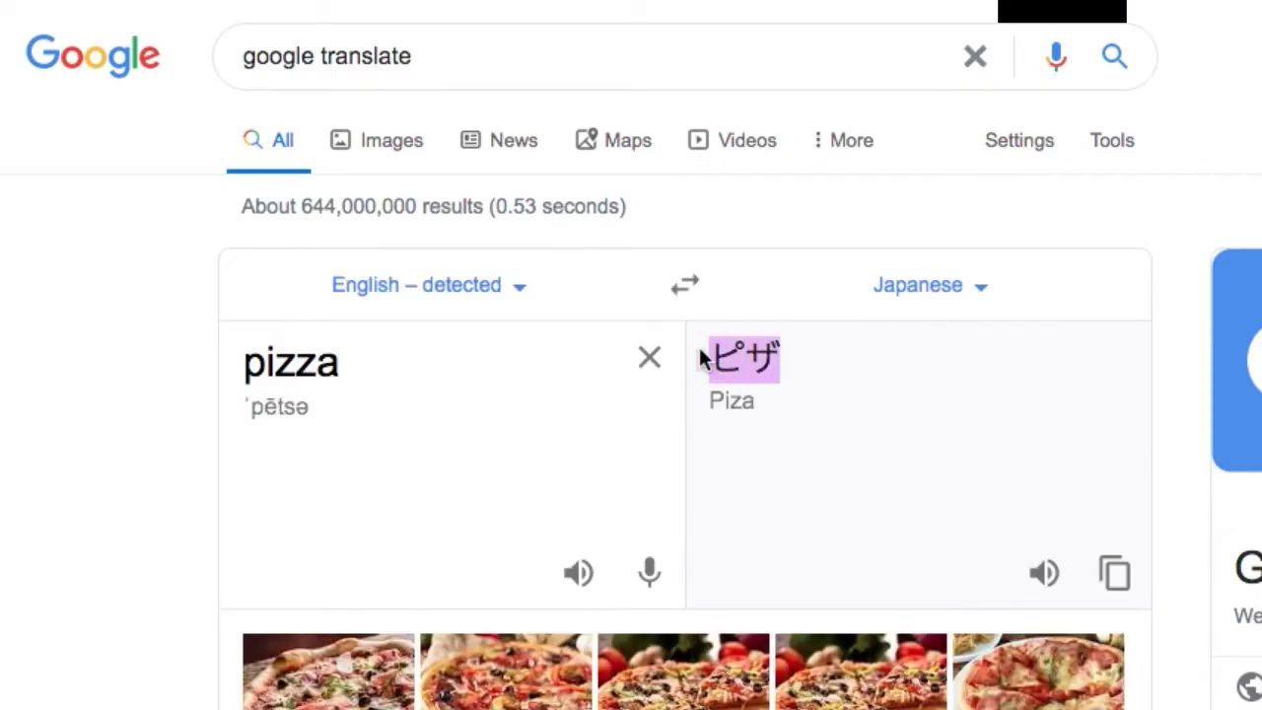
right_click(757, 345)
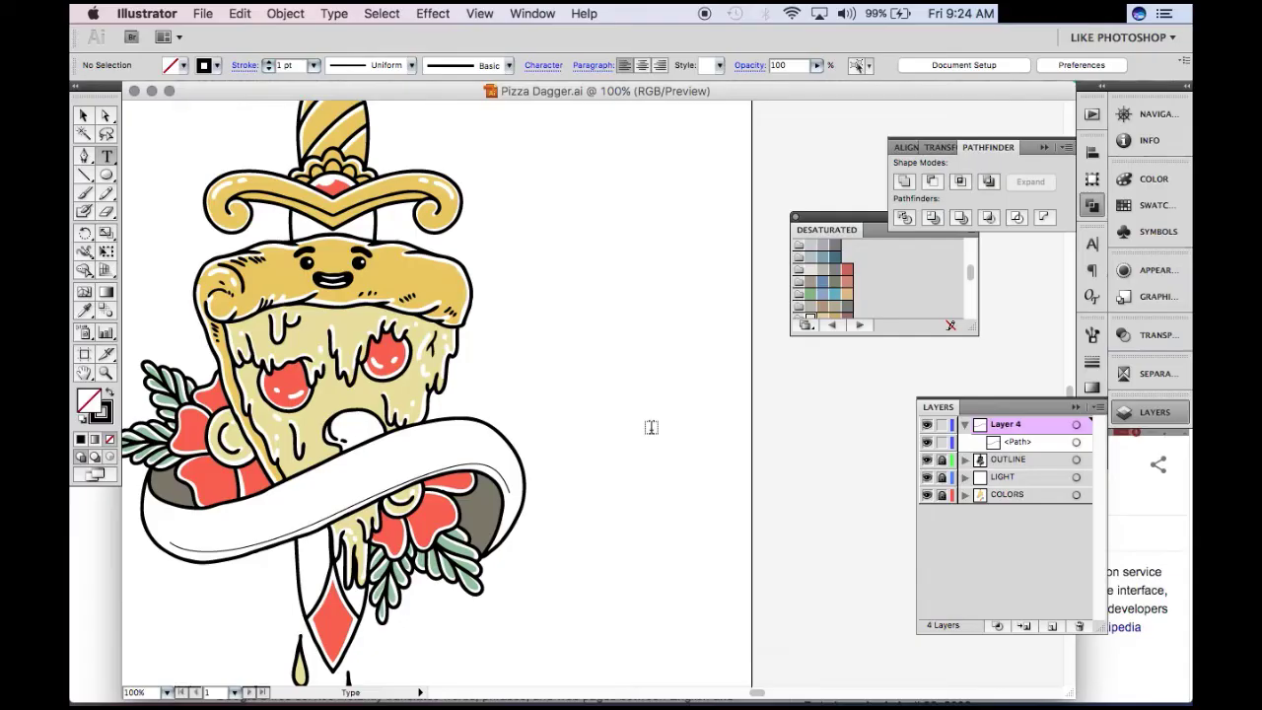
Step: Paste ピザ into the document and scale it up over the artwork
key("super+v")
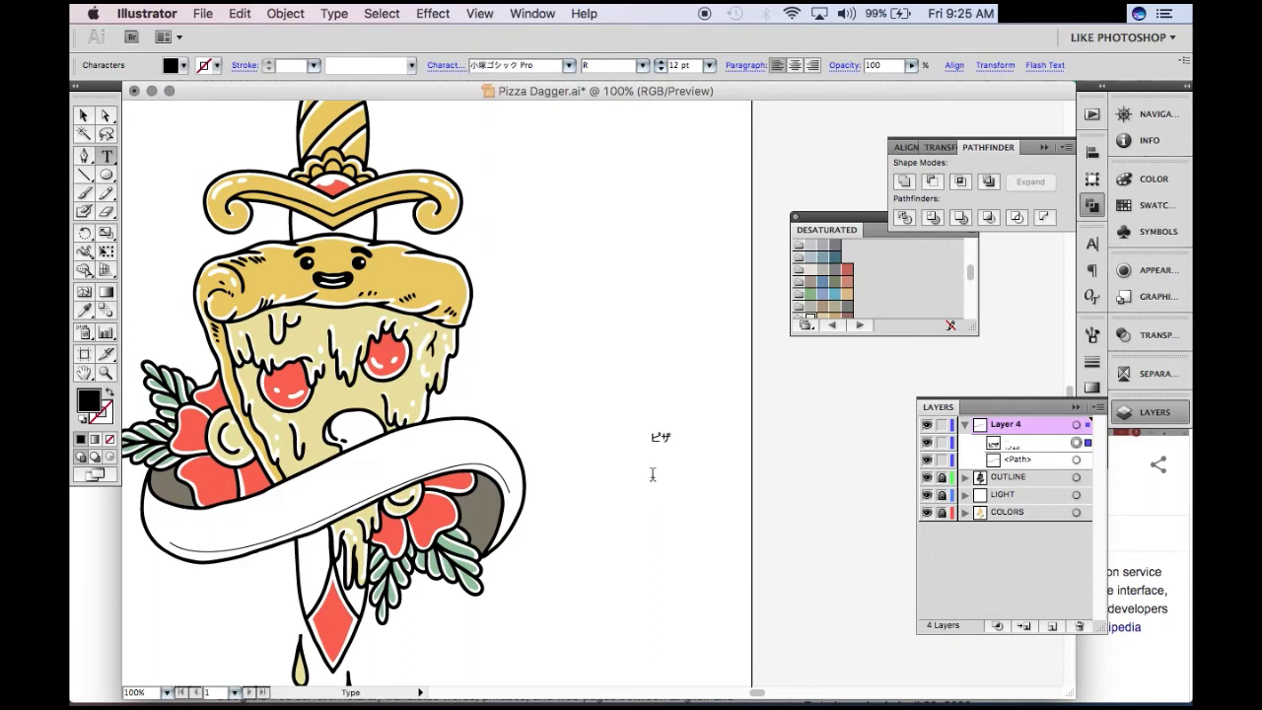
left_click(85, 117)
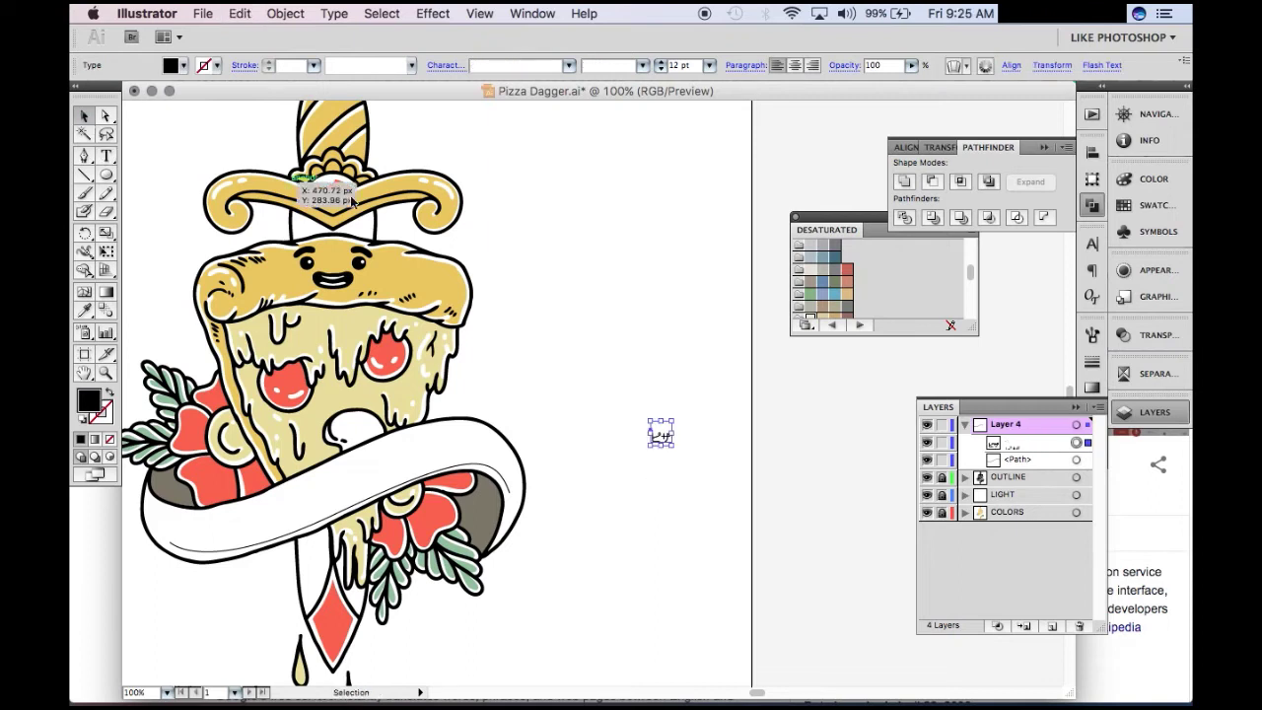
left_click_drag(647, 419, 481, 218)
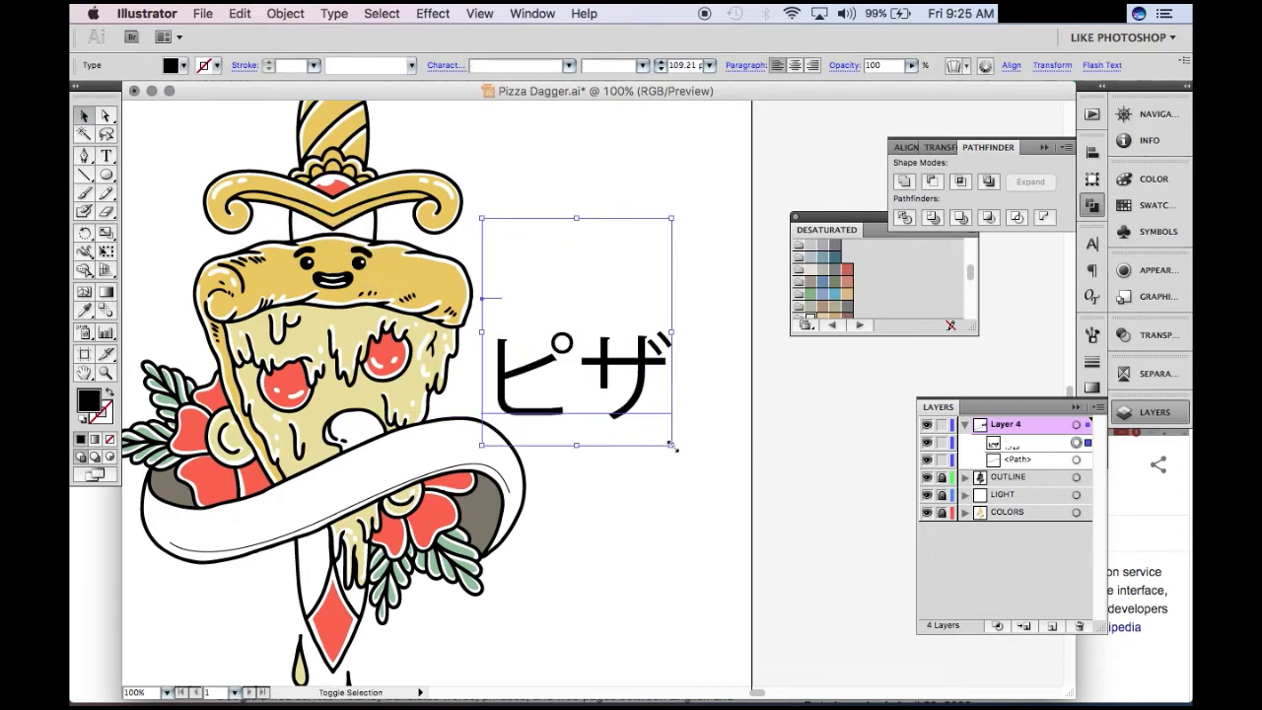
left_click_drag(673, 447, 641, 479)
key("super+minus")
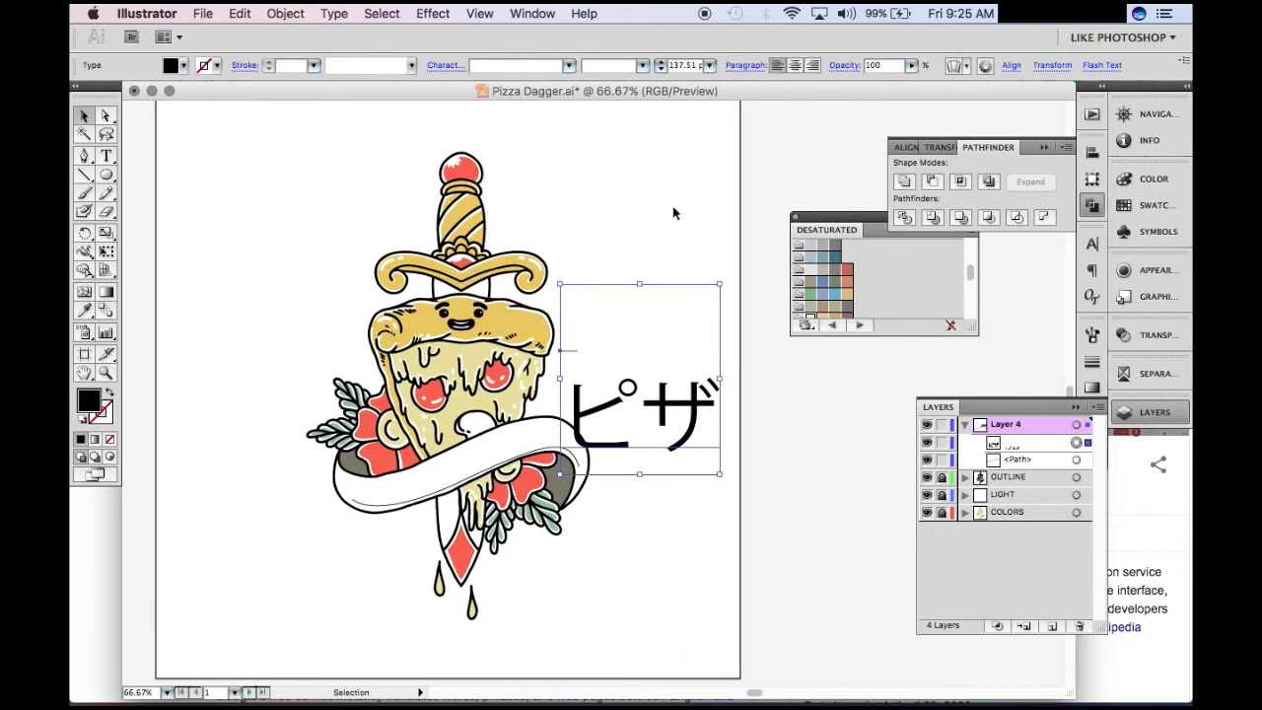
double_click(640, 424)
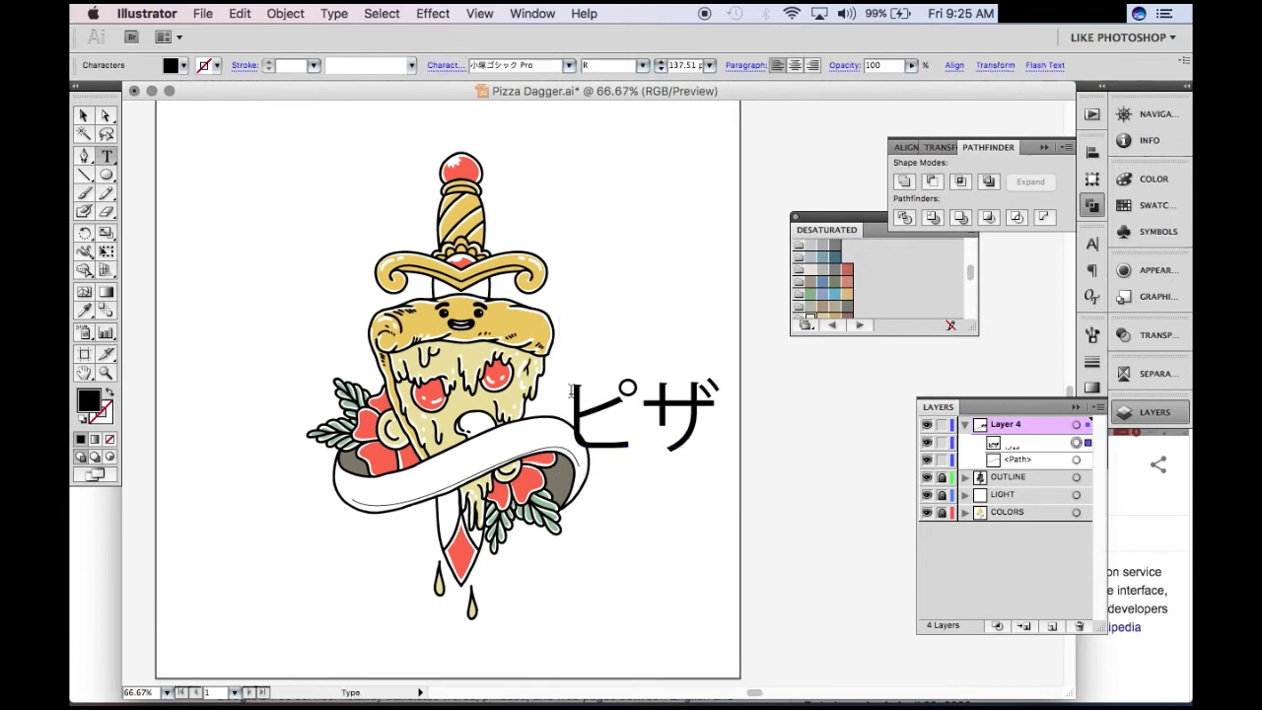
left_click_drag(572, 391, 572, 293)
key("Escape")
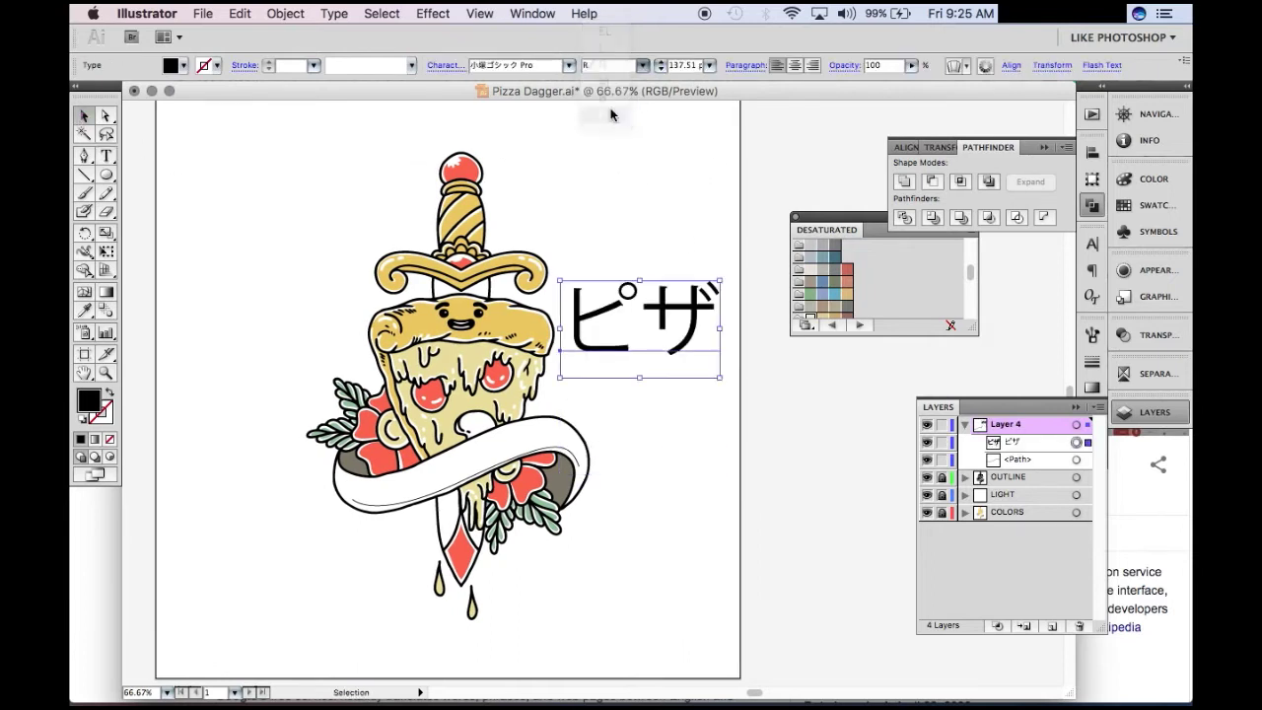
left_click_drag(559, 383, 390, 502)
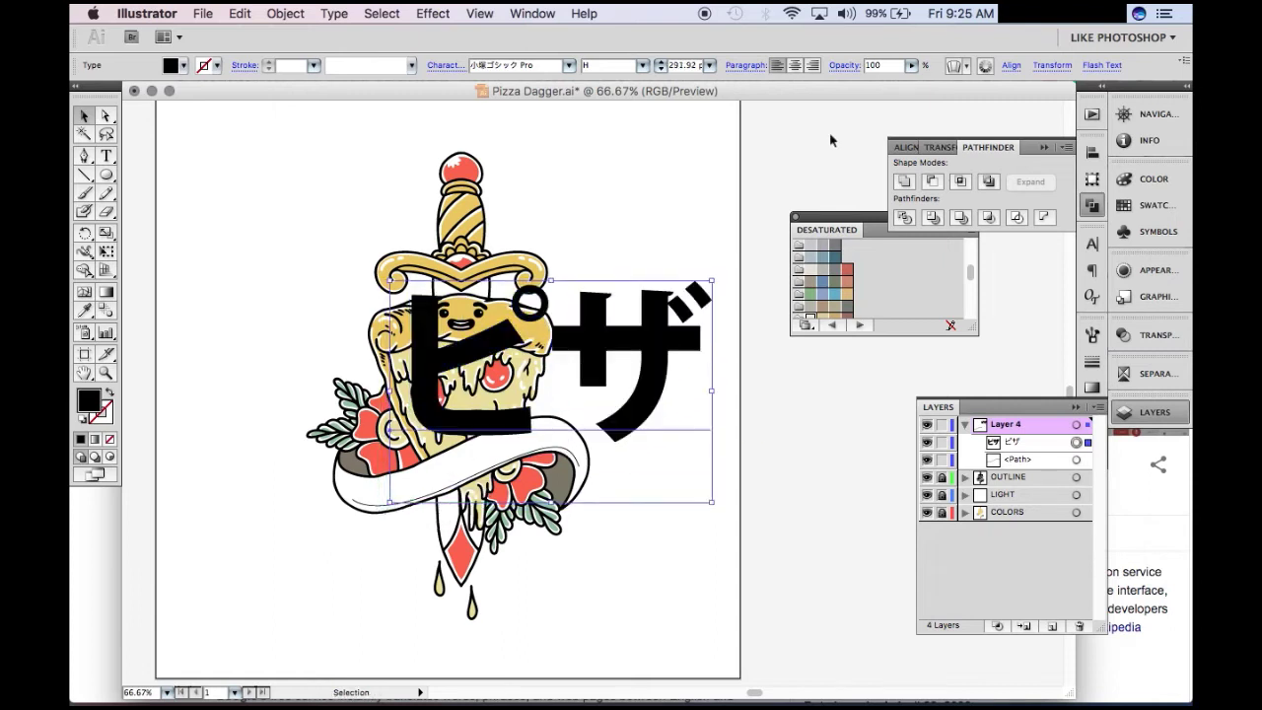
Step: Set ピザ to 50 pt, centre it on the artboard, and place it just inside the bottom edge
left_click(1021, 69)
left_click(880, 101)
key("super+minus")
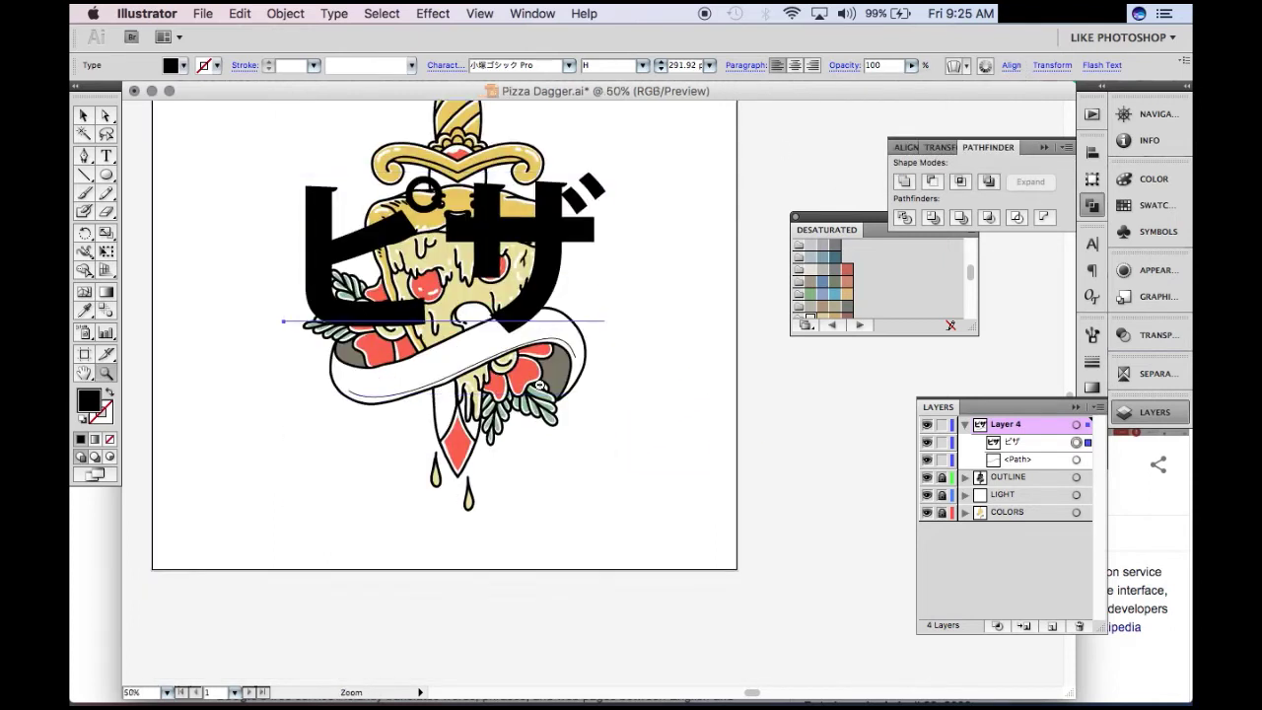
left_click_drag(608, 278, 598, 495)
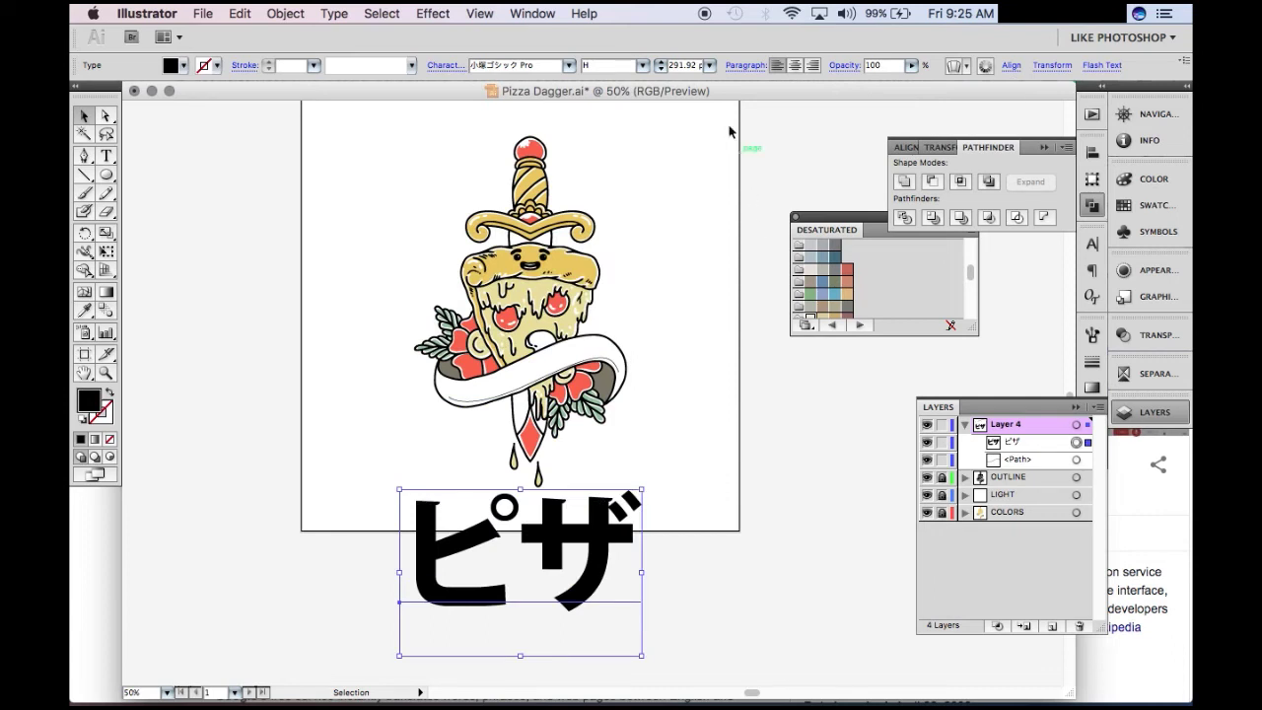
type("50")
key("Return")
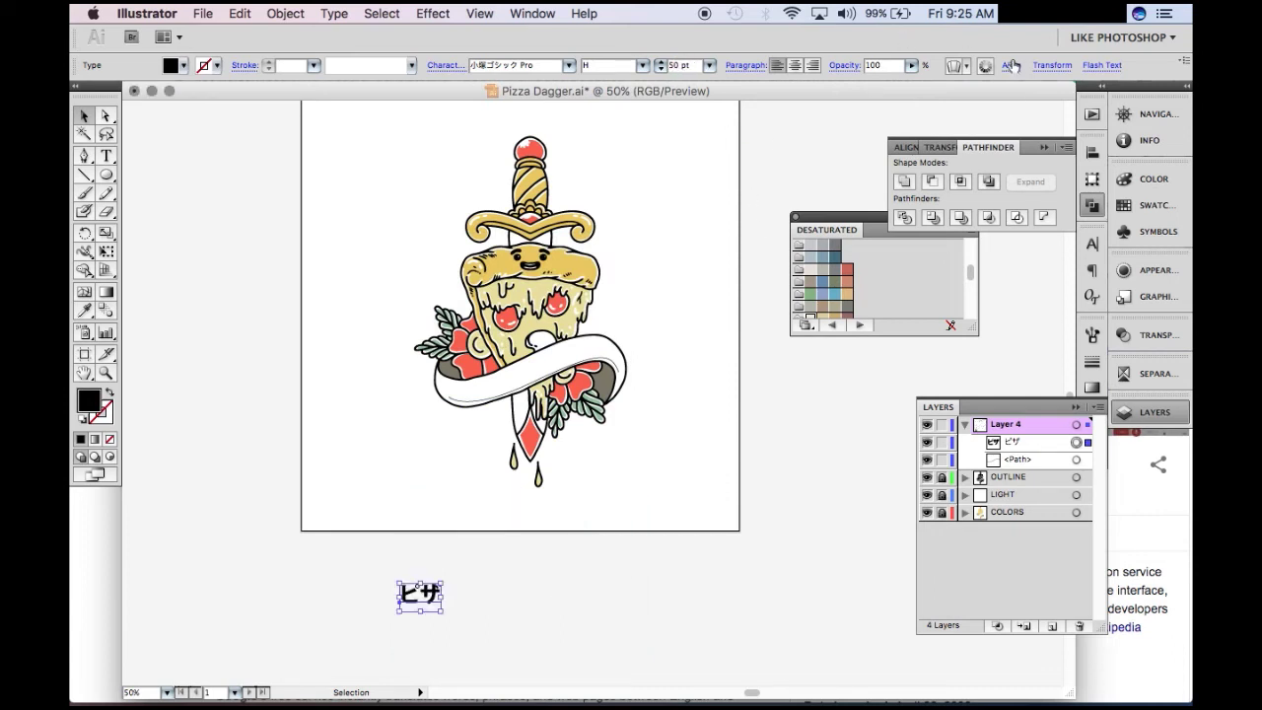
left_click(1013, 67)
left_click(880, 101)
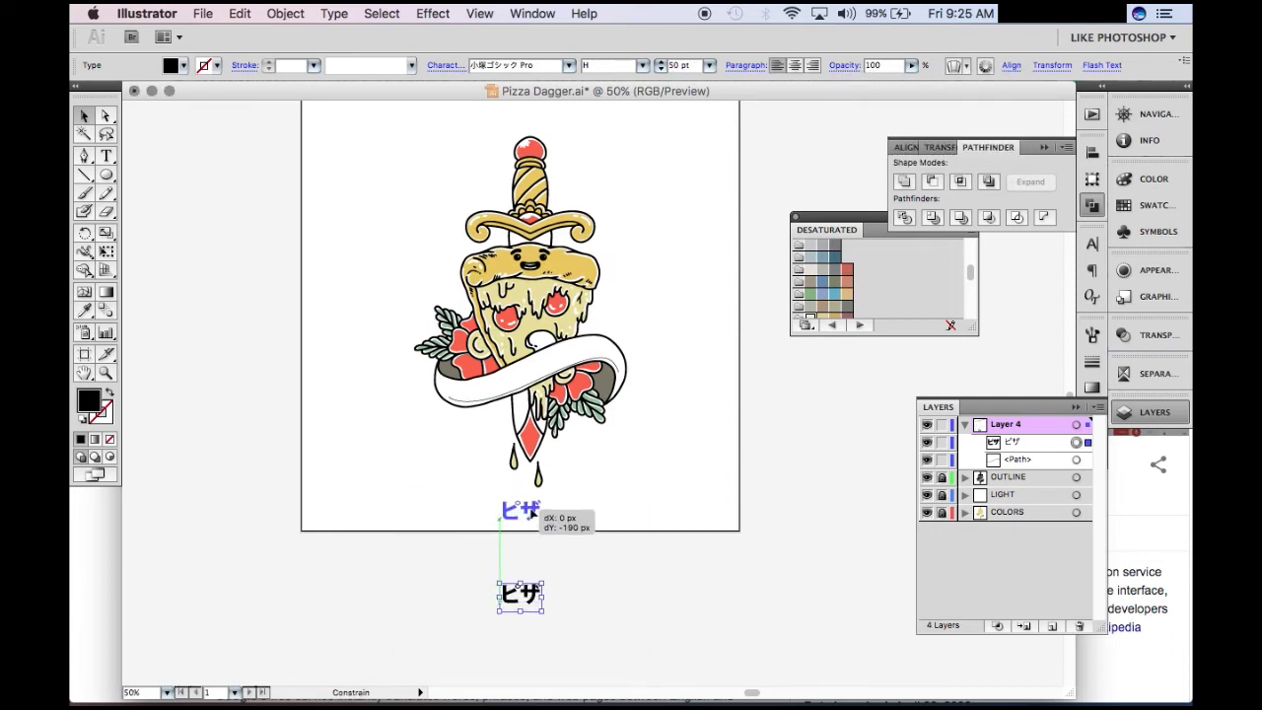
left_click_drag(530, 535, 585, 492)
left_click(584, 492)
left_click(84, 178)
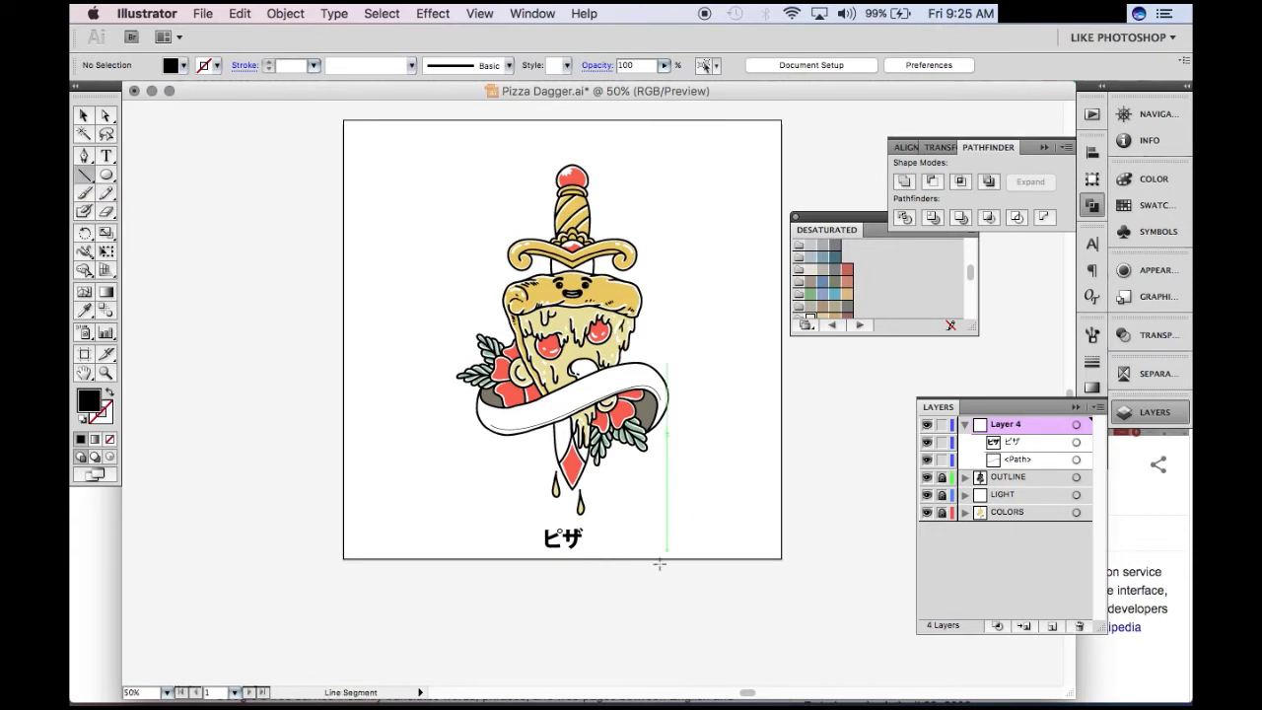
Step: Draw a short black line left of ピザ with a tapering width profile at 5 pt
left_click_drag(530, 538, 476, 538)
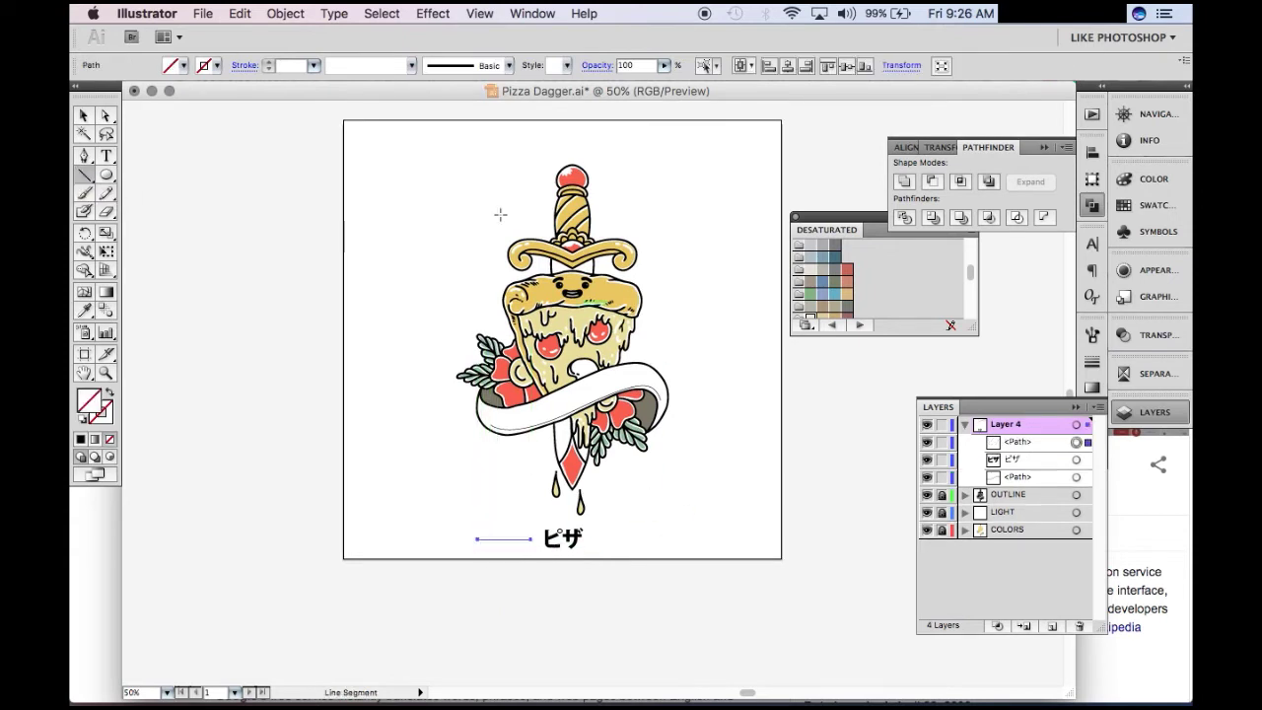
left_click(509, 66)
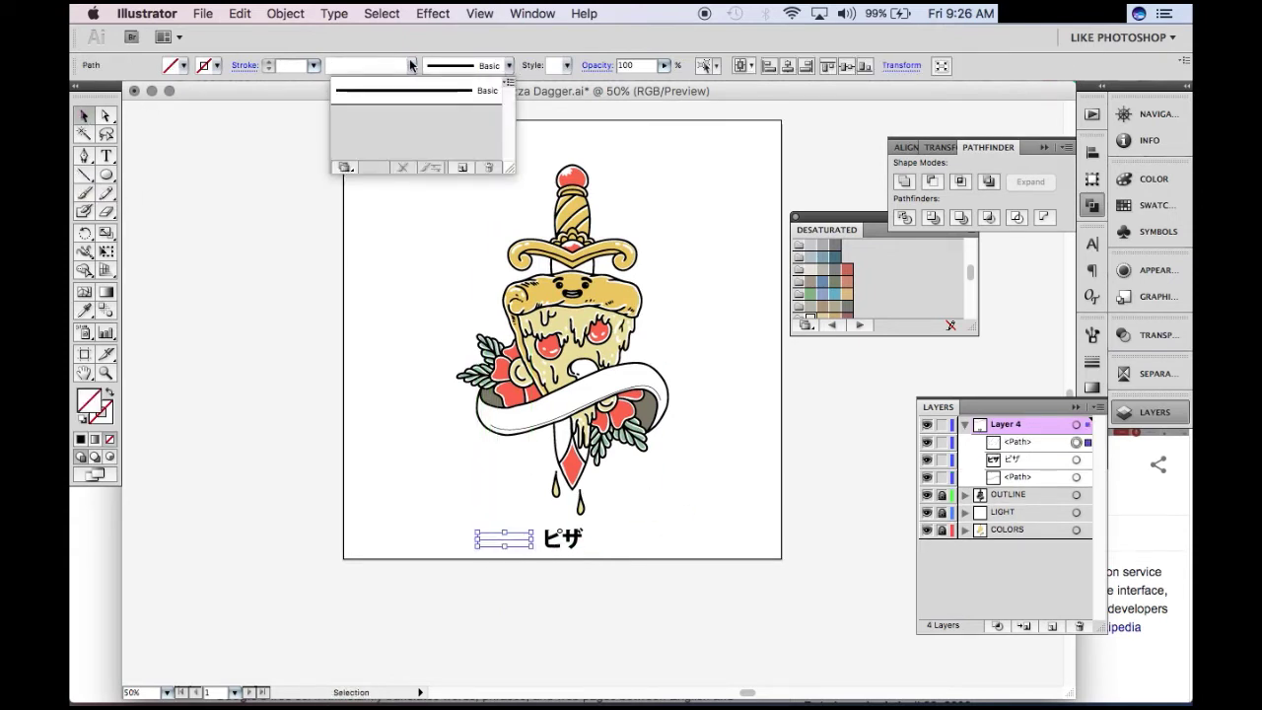
left_click(410, 65)
key("d")
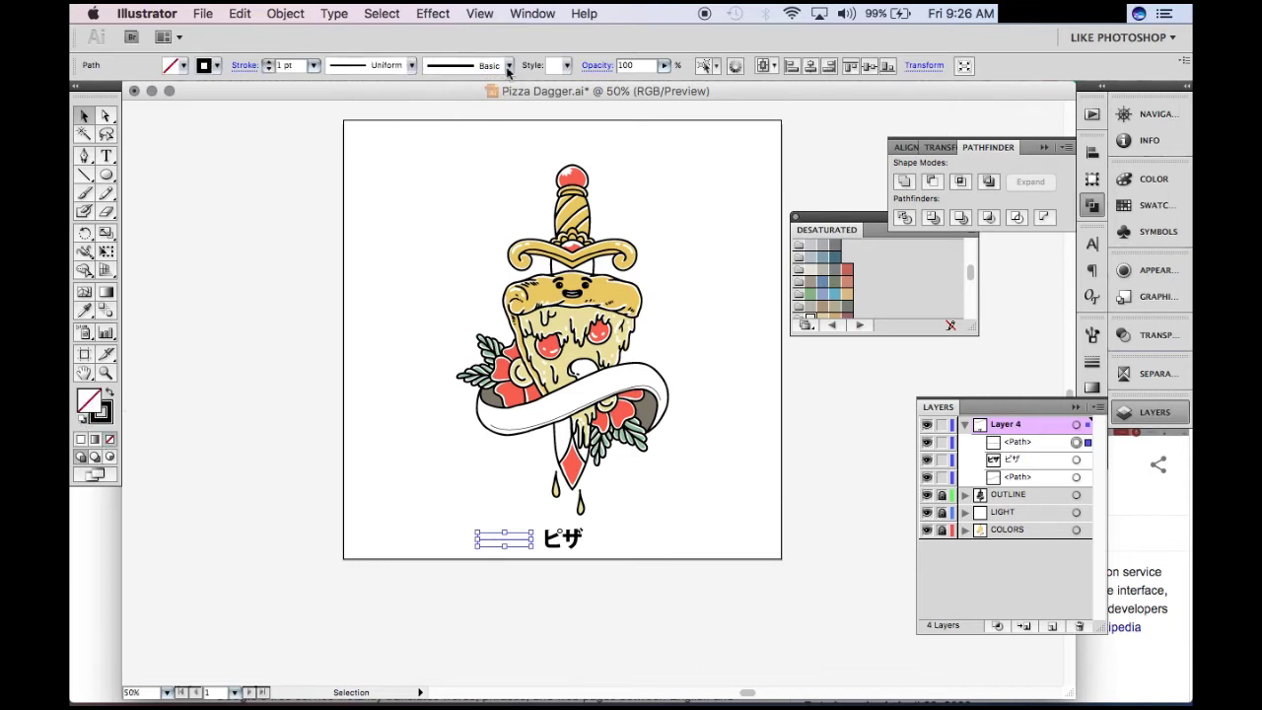
left_click(567, 65)
left_click(410, 65)
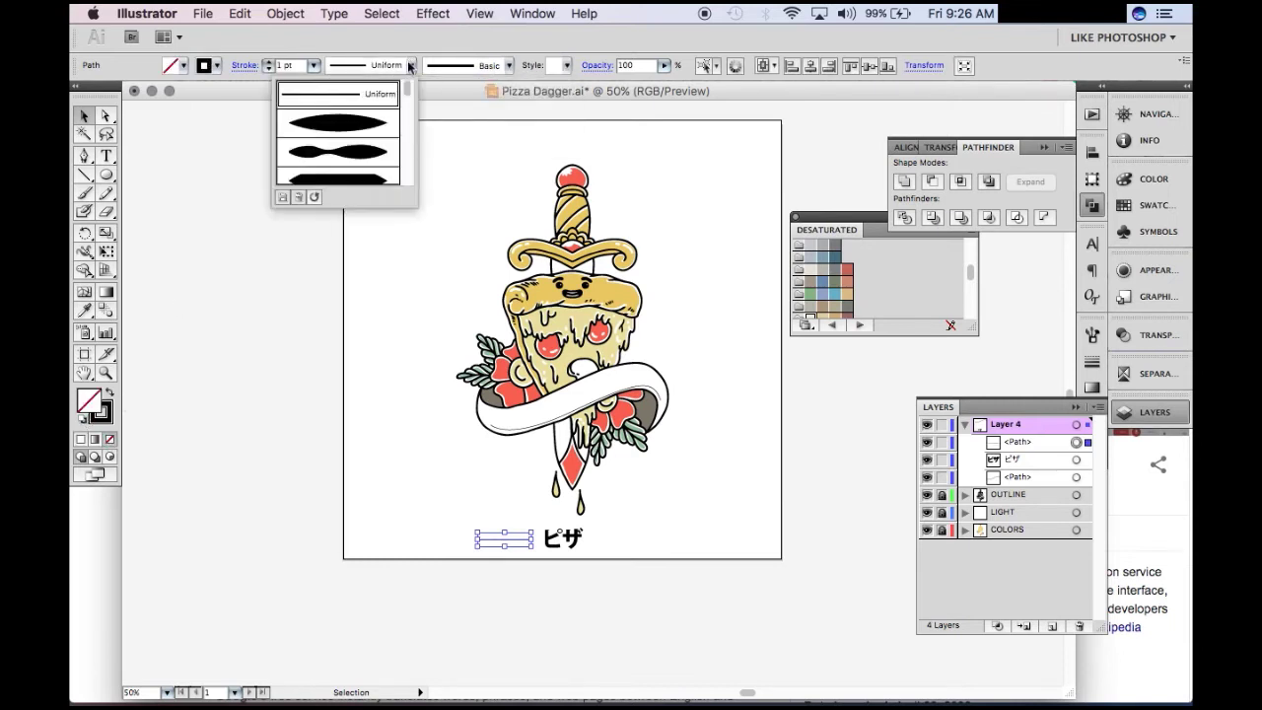
scroll(335, 168, "down", 5)
left_click(339, 126)
left_click(314, 65)
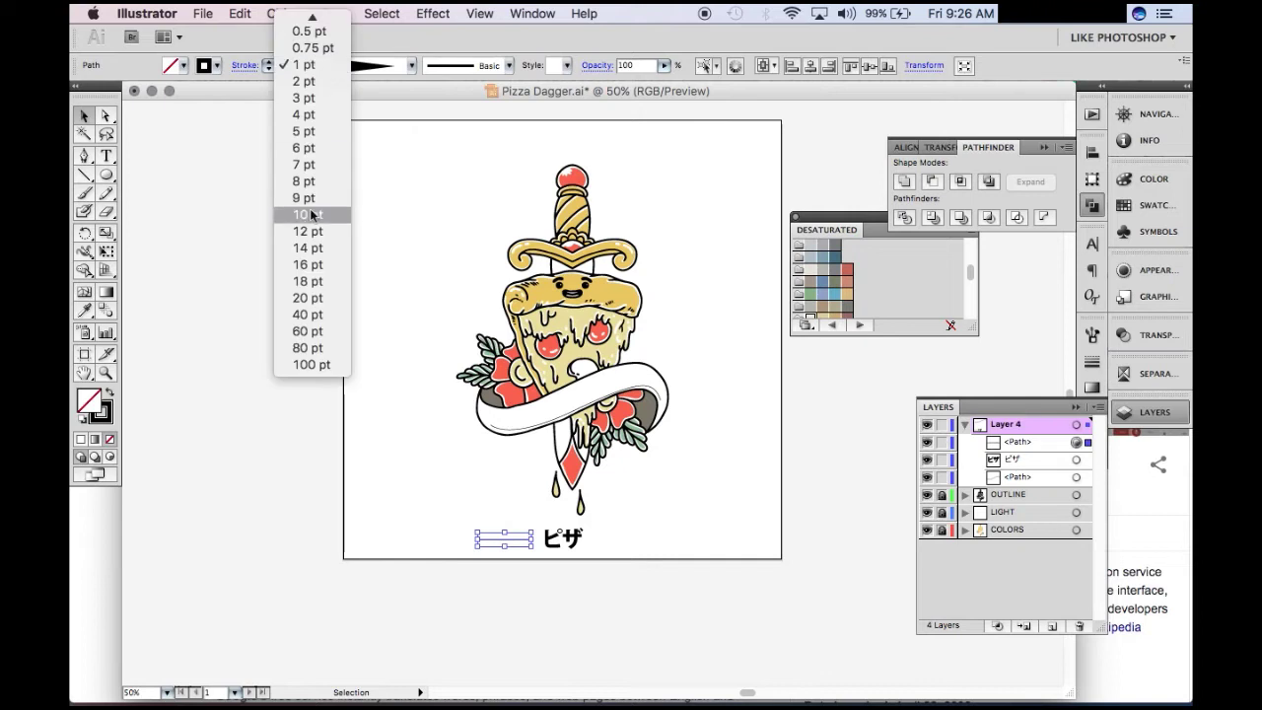
left_click(305, 208)
left_click(313, 65)
scroll(313, 71, "up", 4)
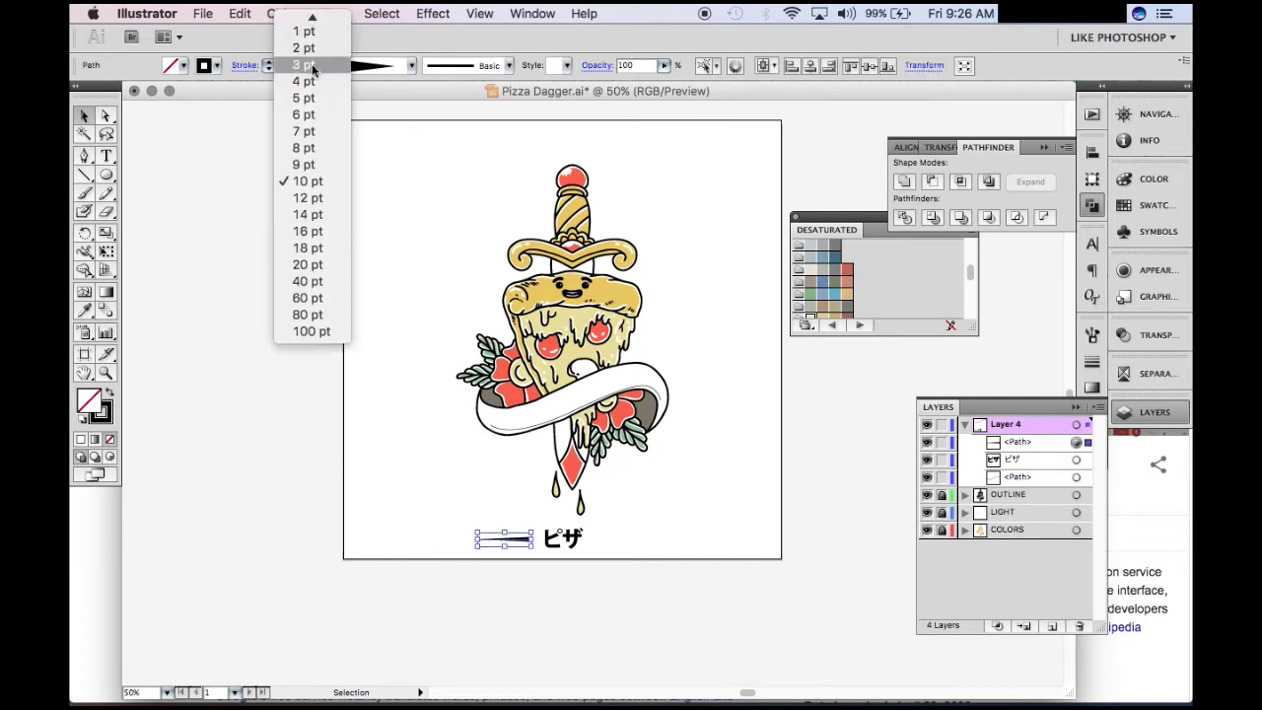
left_click(305, 98)
Step: Copy the tapered line and paste a duplicate
left_click(437, 450)
key("z")
left_click_drag(437, 451, 697, 612)
key("super+1")
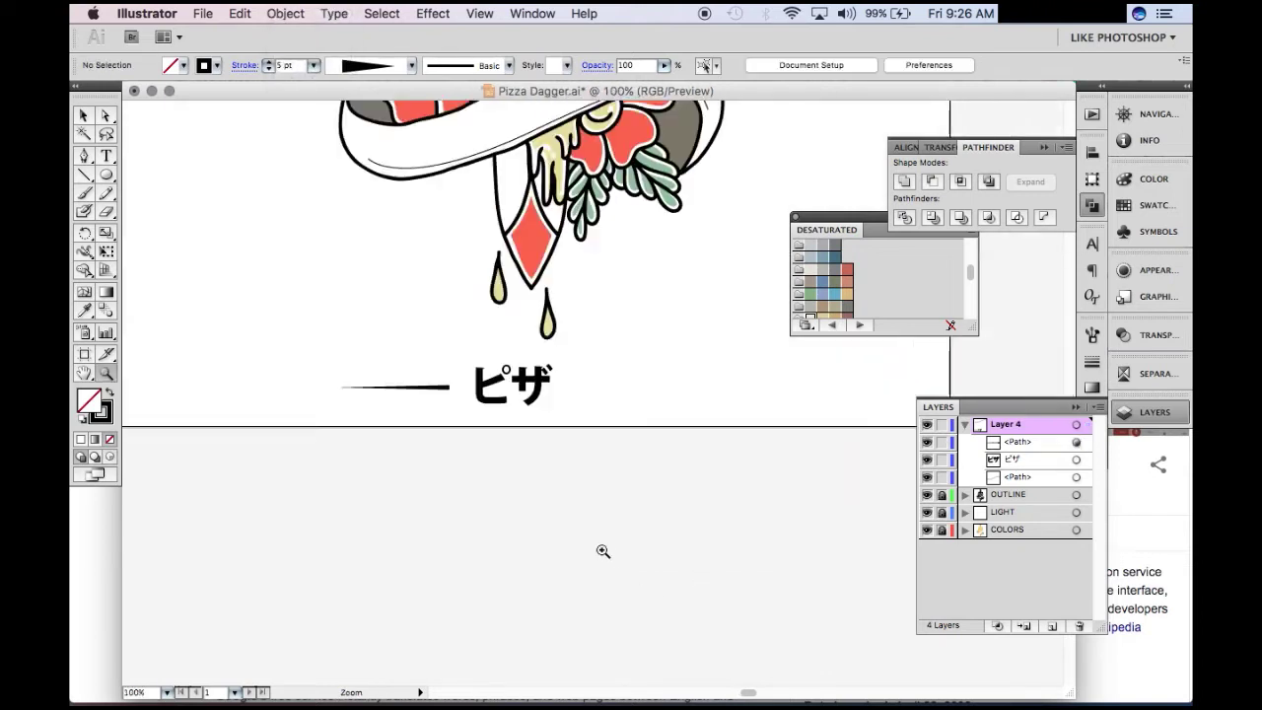
key("v")
left_click(401, 525)
right_click(400, 526)
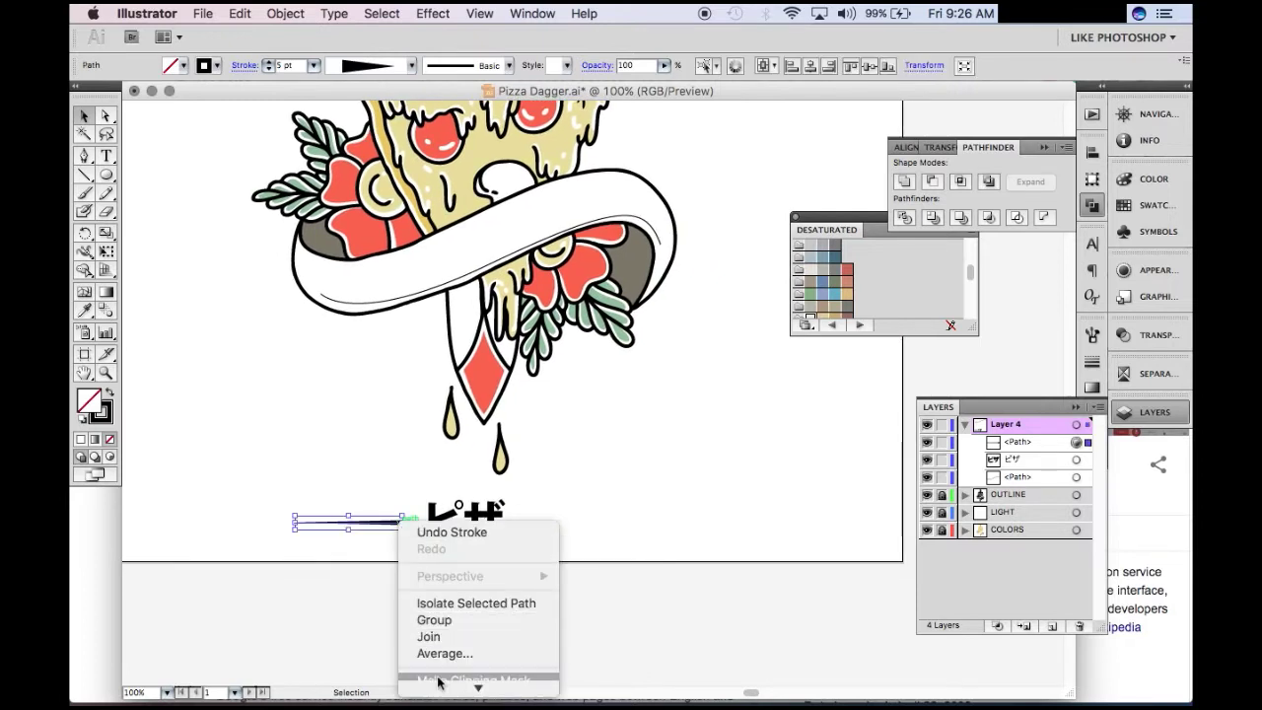
left_click(239, 13)
left_click(241, 94)
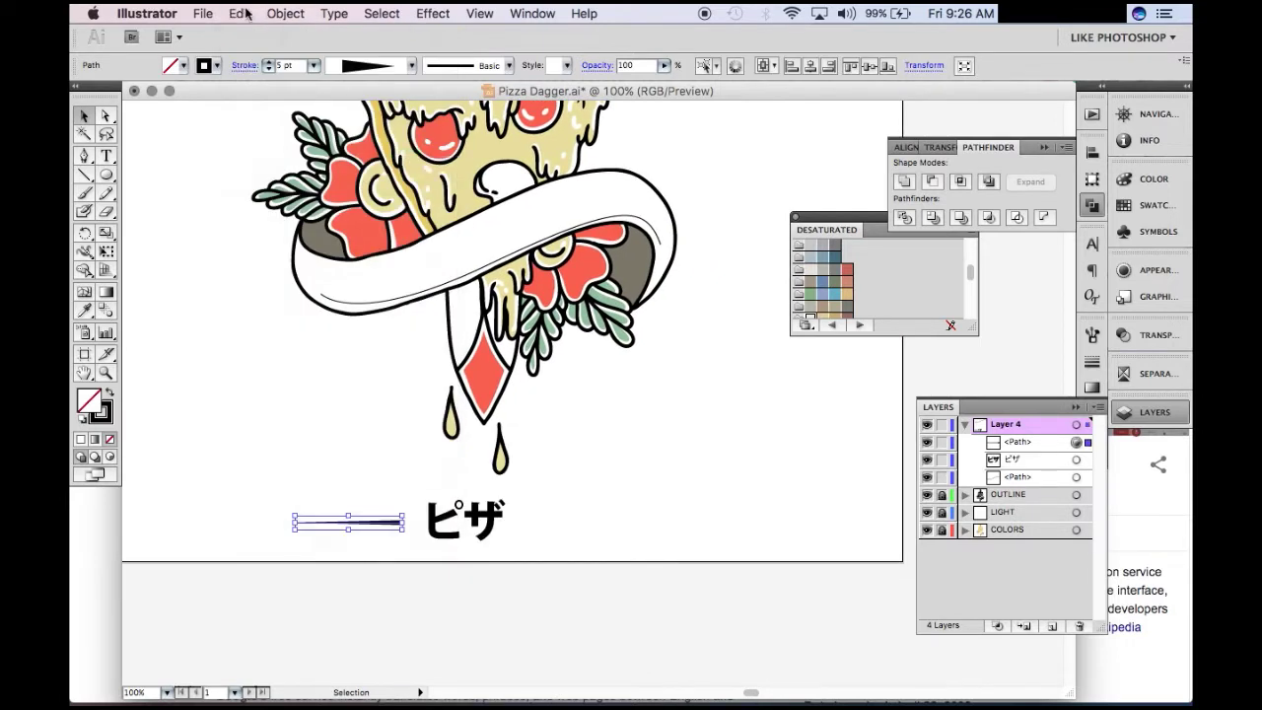
left_click(239, 12)
left_click(254, 111)
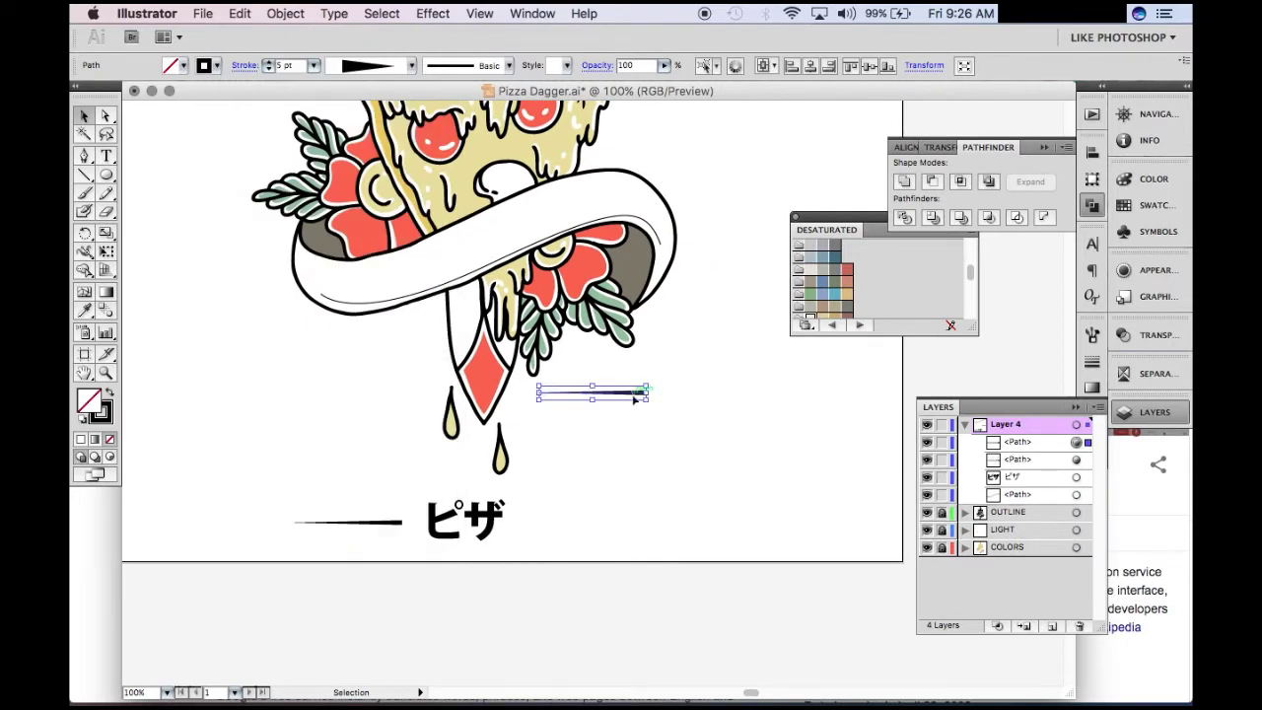
Step: Reflect the duplicate horizontally, bottom-align it right of ピザ, and group both lines
right_click(634, 398)
left_click(834, 594)
left_click(730, 217)
left_click(398, 523, "shift")
left_click(869, 66)
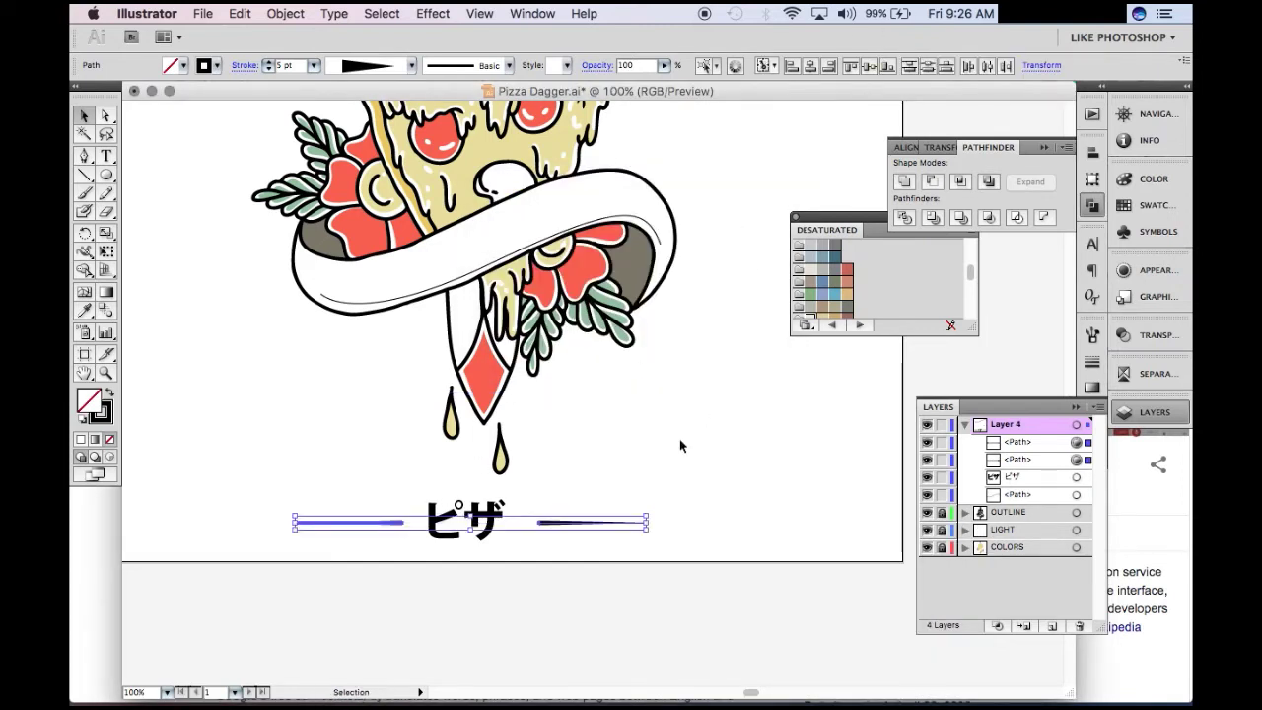
left_click(679, 442)
left_click_drag(606, 529, 542, 514)
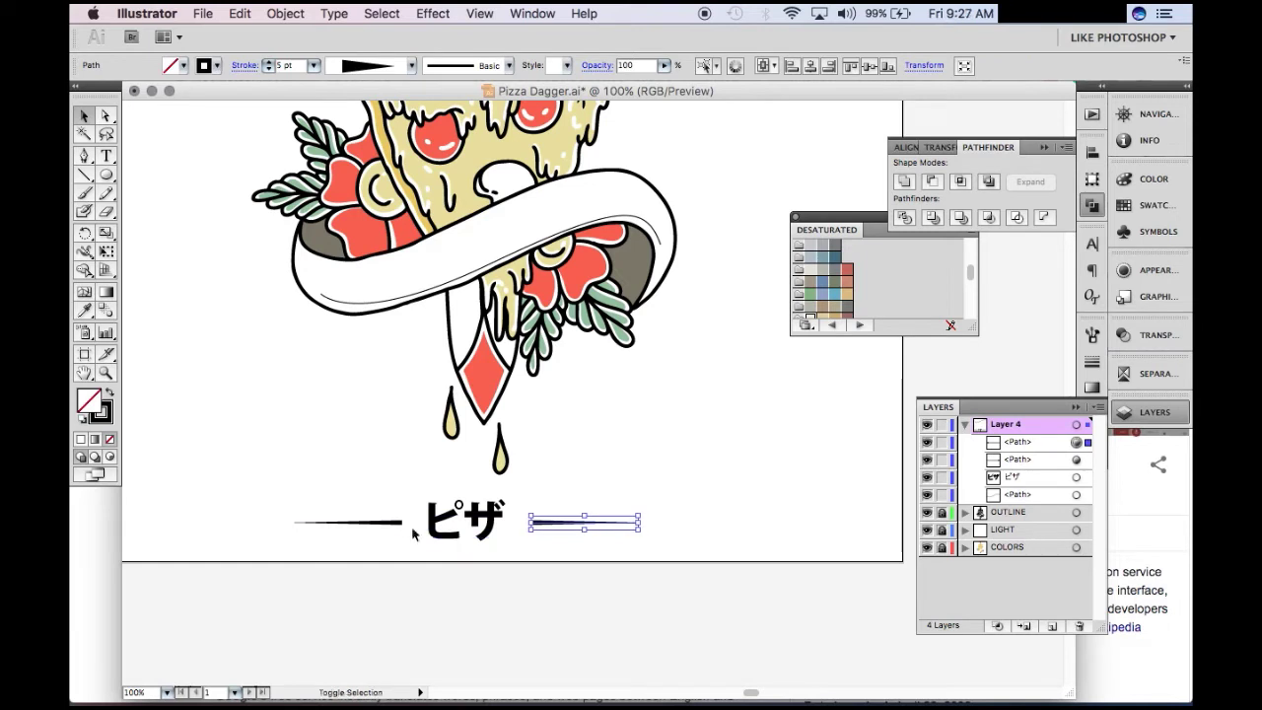
left_click(399, 523, "shift")
right_click(396, 518)
left_click(449, 599)
Step: Outline the ピザ text into a single compound path filled red
left_click(666, 471)
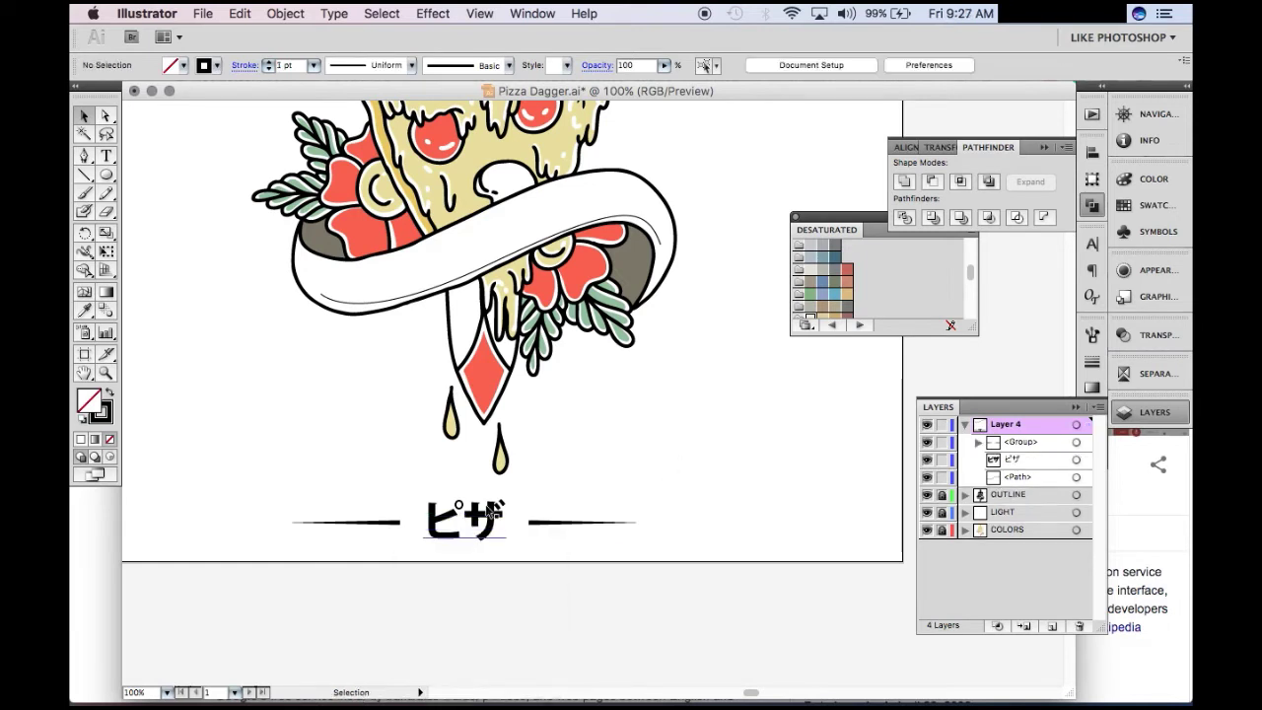
right_click(490, 511)
left_click(549, 617)
left_click(285, 12)
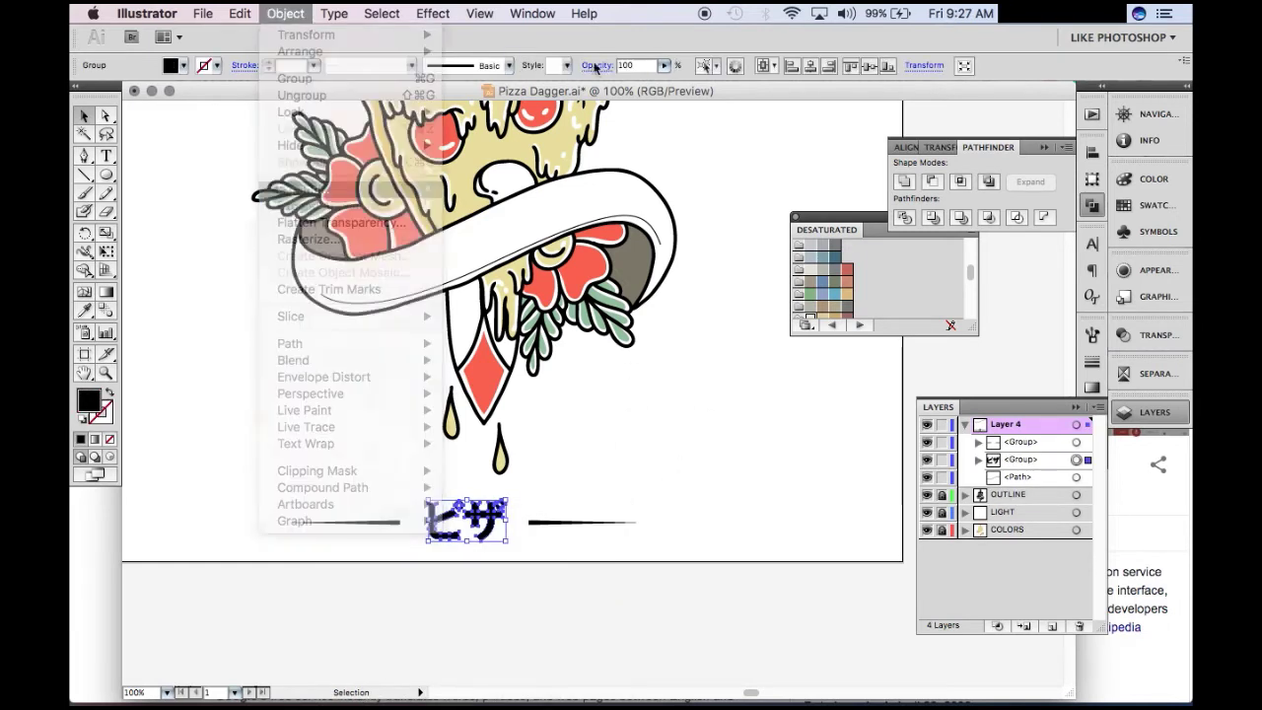
key("ctrl+minus")
scroll(717, 451, "up", 3)
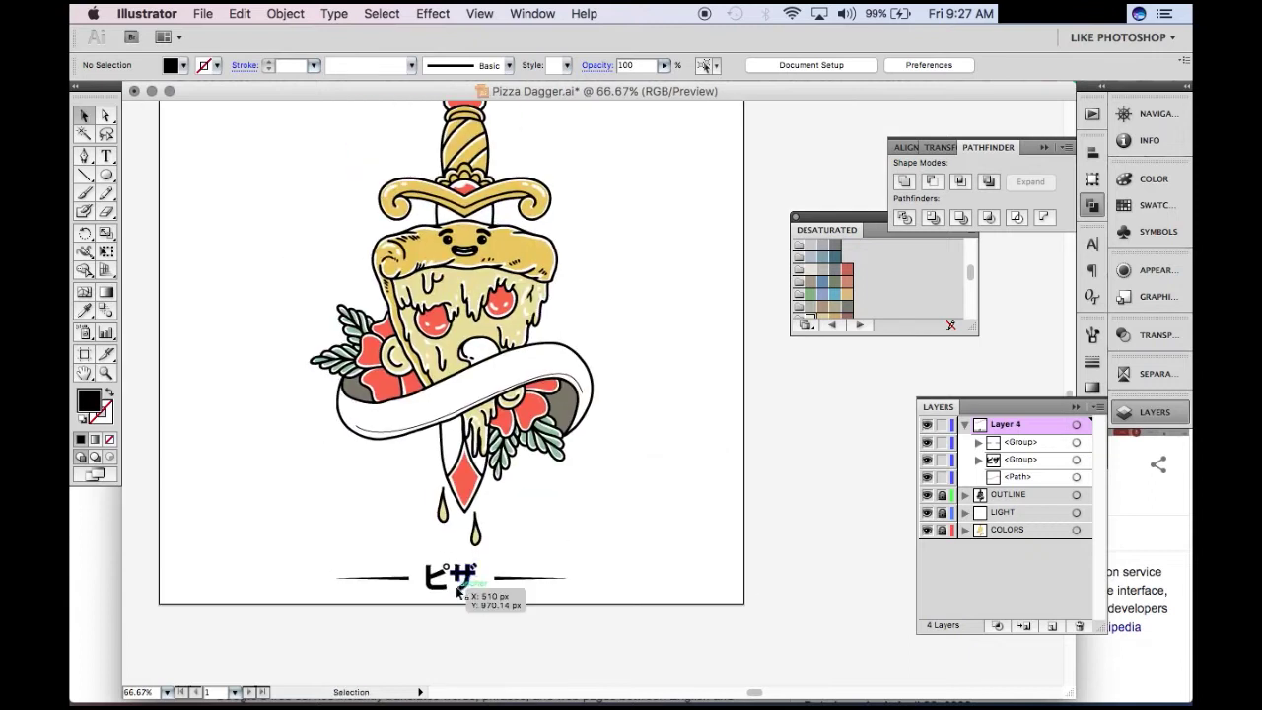
left_click(285, 13)
left_click(473, 489)
left_click(687, 444)
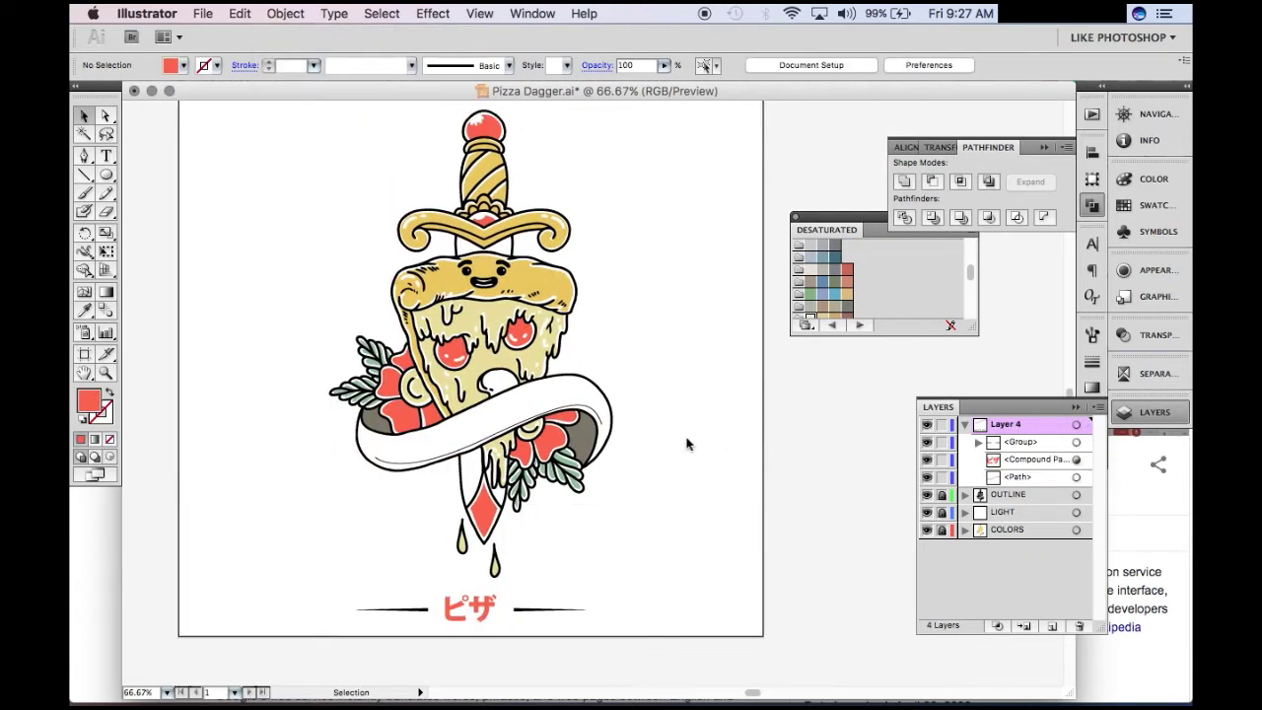
key("ctrl+minus")
Step: Draw a centred ellipse over the dagger and delete its bottom anchor to leave a stroked dome arc
key("l")
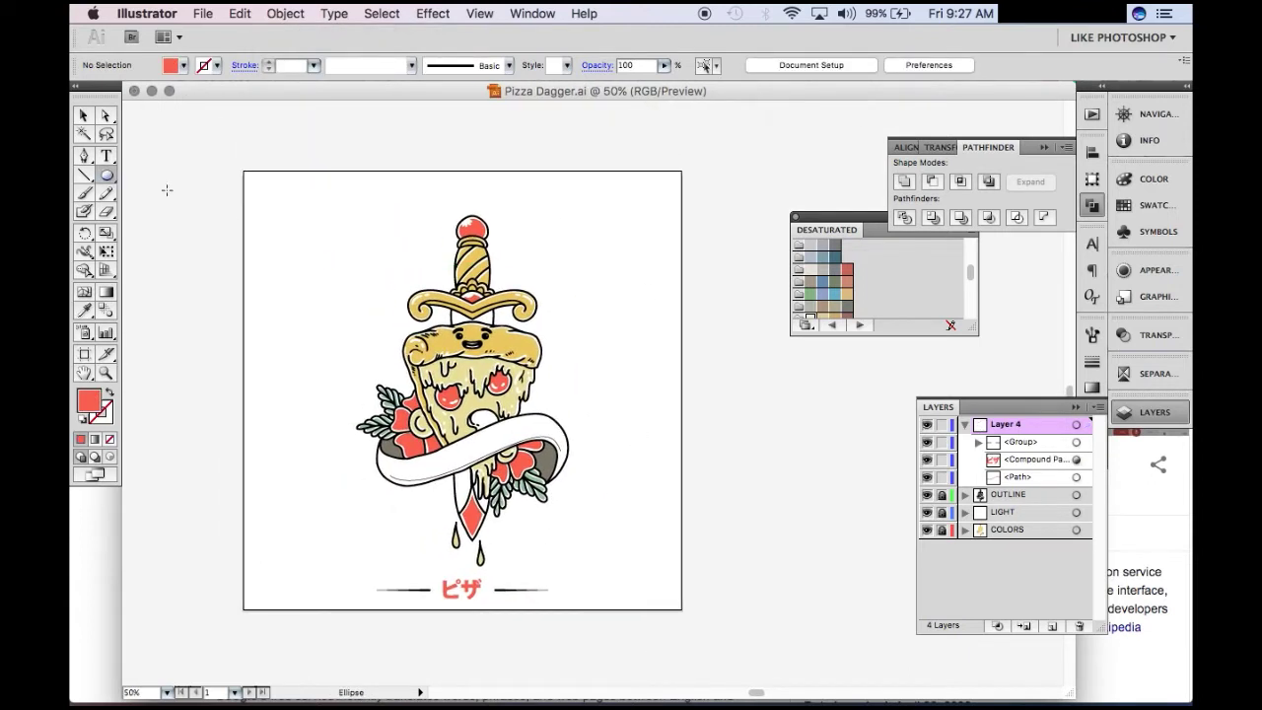
left_click_drag(313, 268, 627, 459)
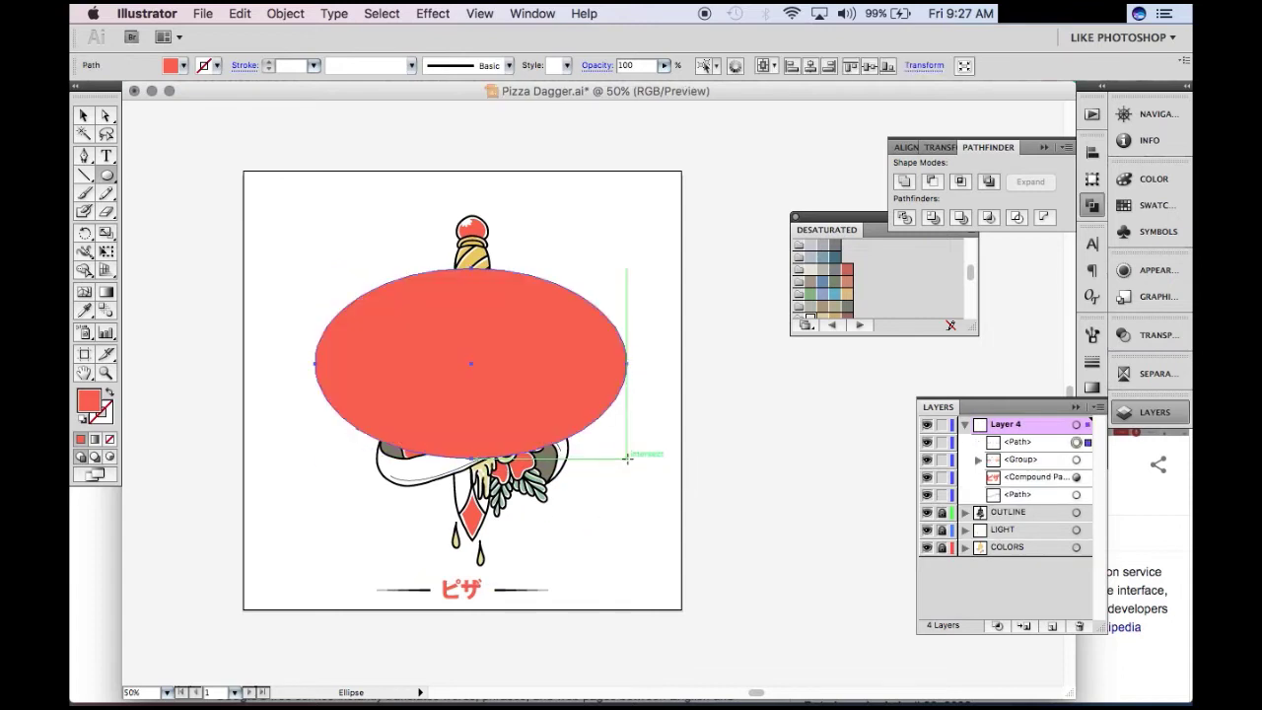
left_click(811, 65)
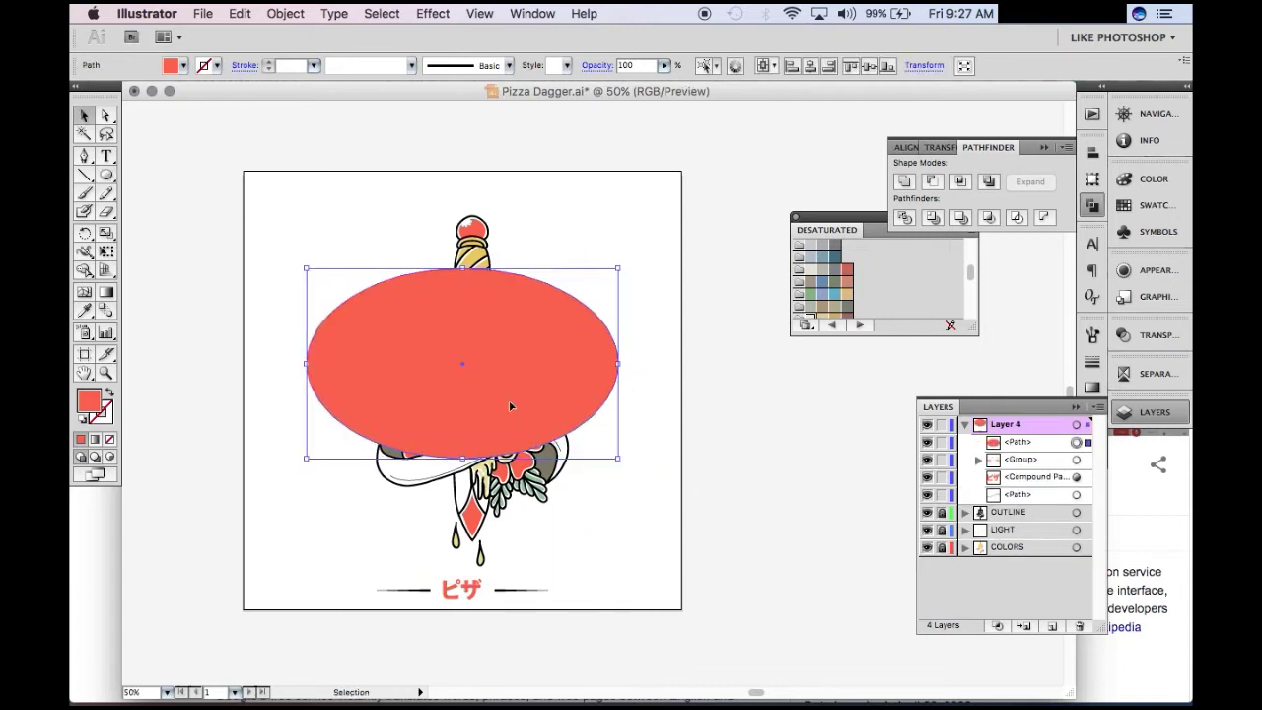
double_click(466, 463)
left_click(466, 463)
key("Delete")
key("v")
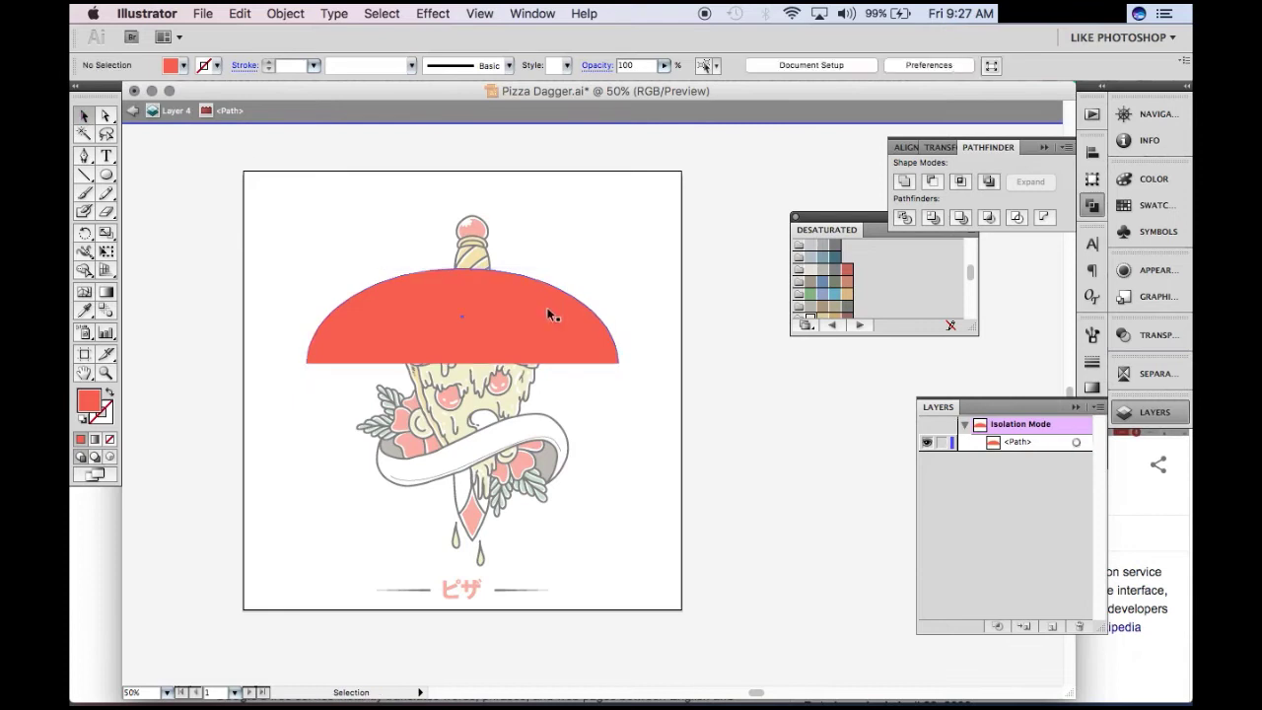
left_click(549, 313)
key("shift+x")
key("Escape")
Step: Type DAGGER along the dome arc and centre it at the top of the path
key("t")
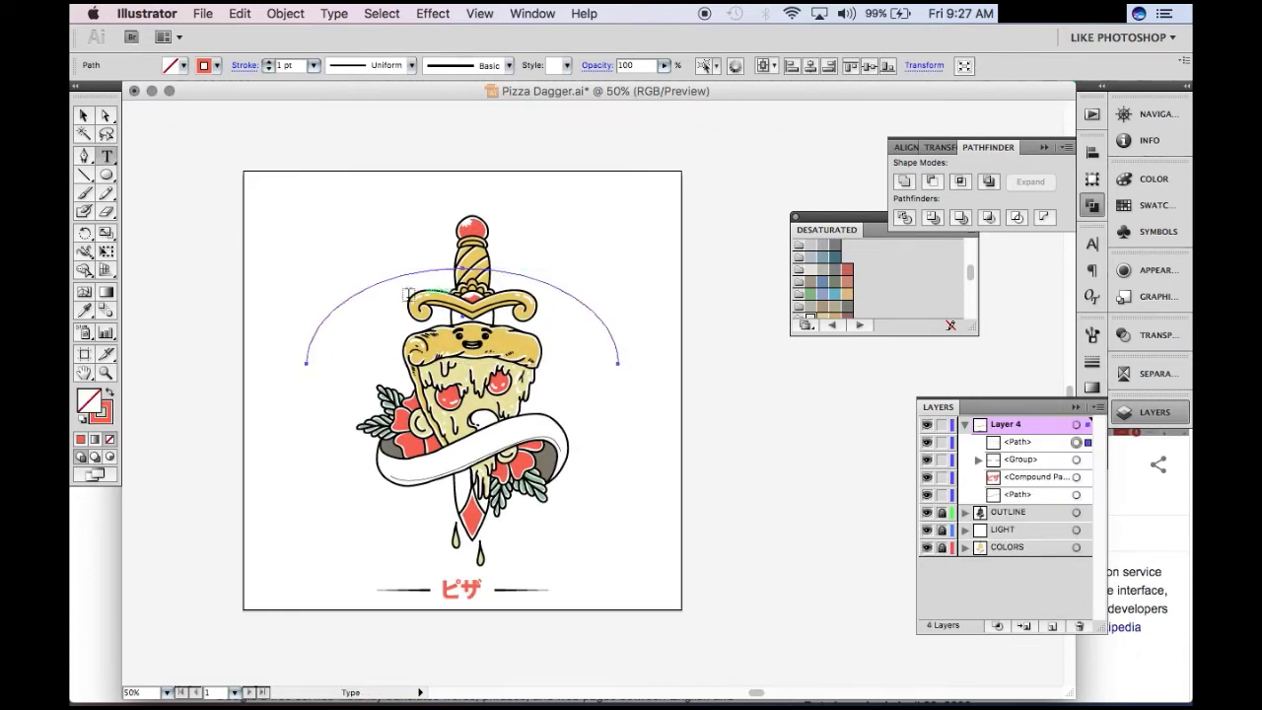
left_click(387, 278)
type("DAGGER")
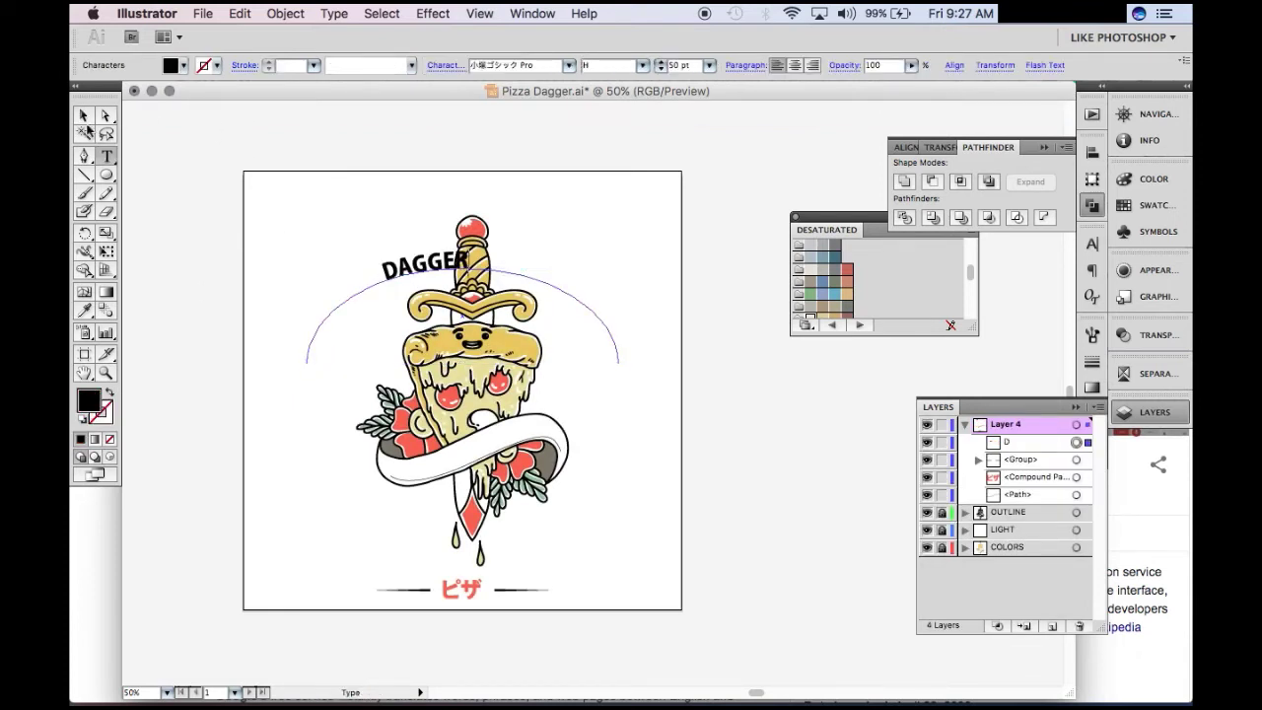
left_click(84, 115)
left_click_drag(394, 288, 316, 340)
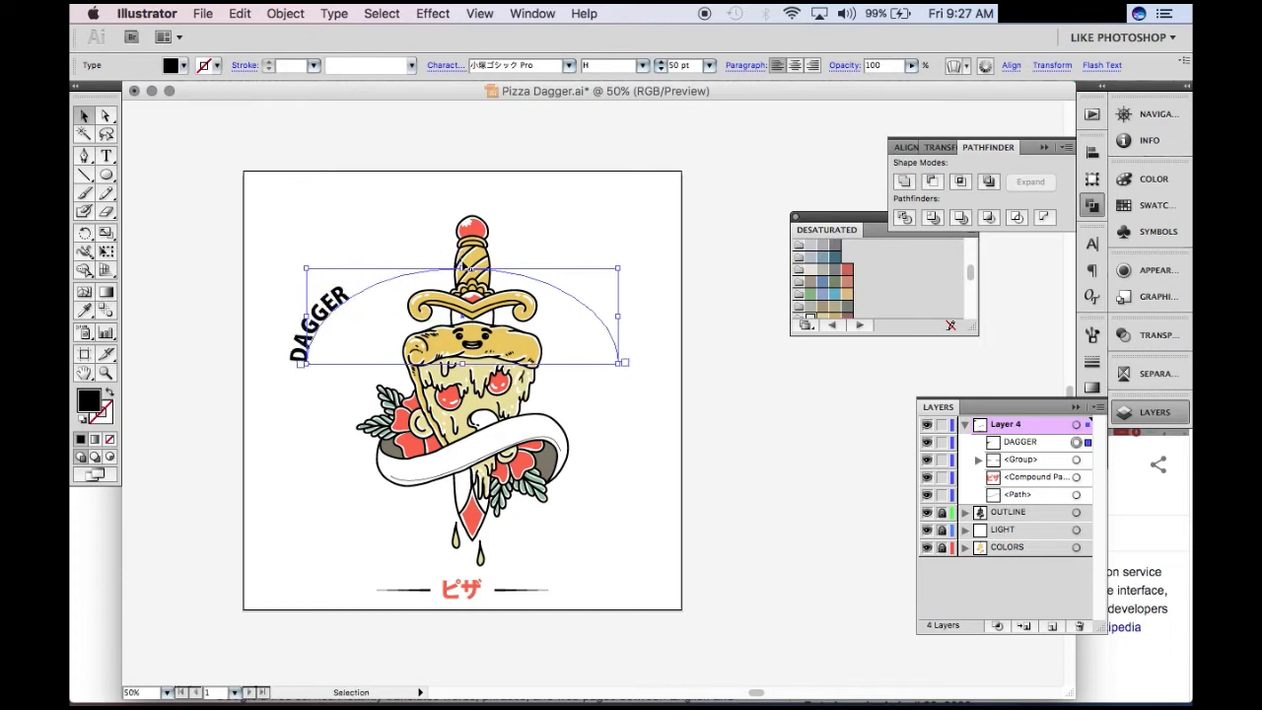
left_click_drag(459, 268, 608, 297)
key("ctrl+z")
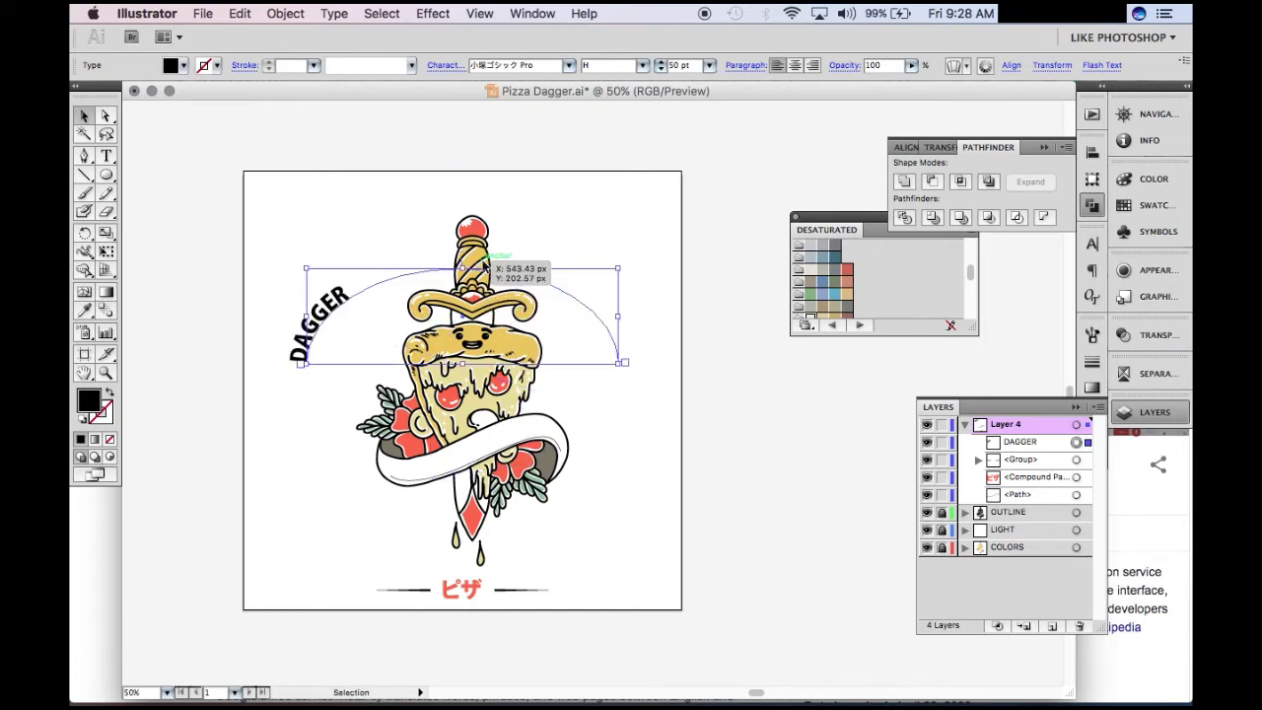
scroll(531, 296, "up", 5)
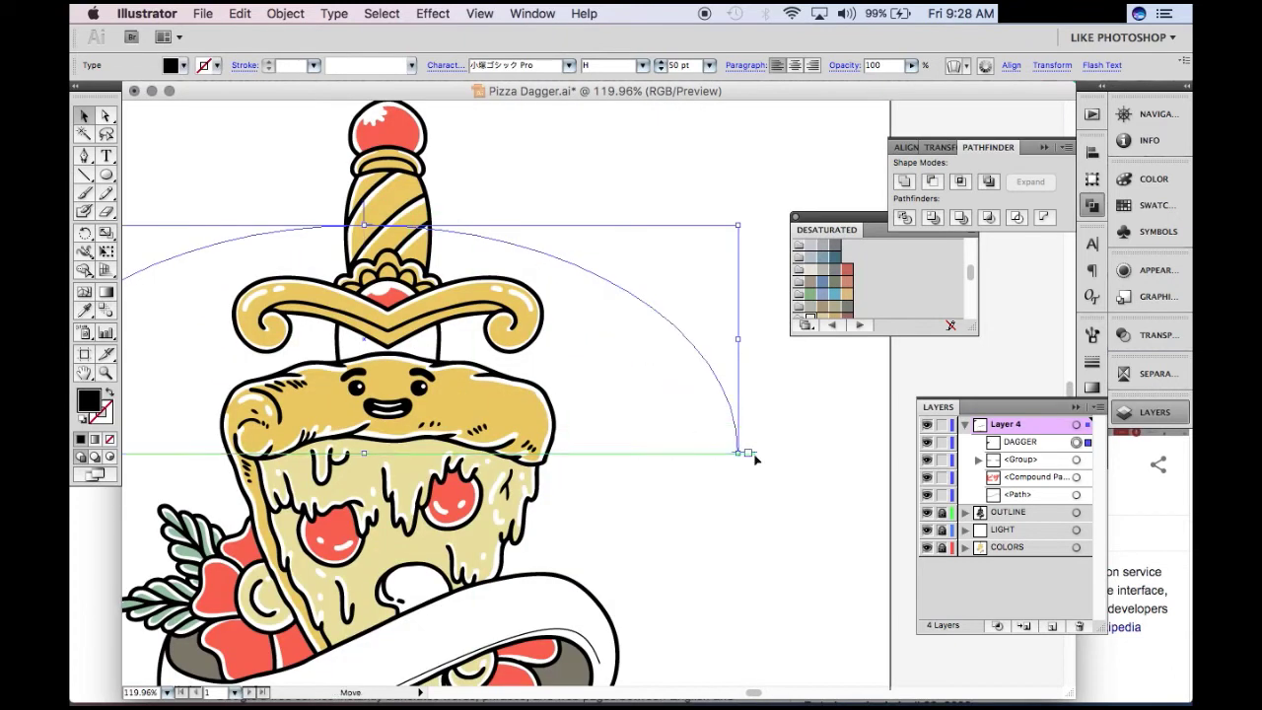
key("ctrl+shift+z")
key("ctrl+minus")
key("ctrl+minus")
left_click(572, 235)
scroll(573, 234, "down", 2)
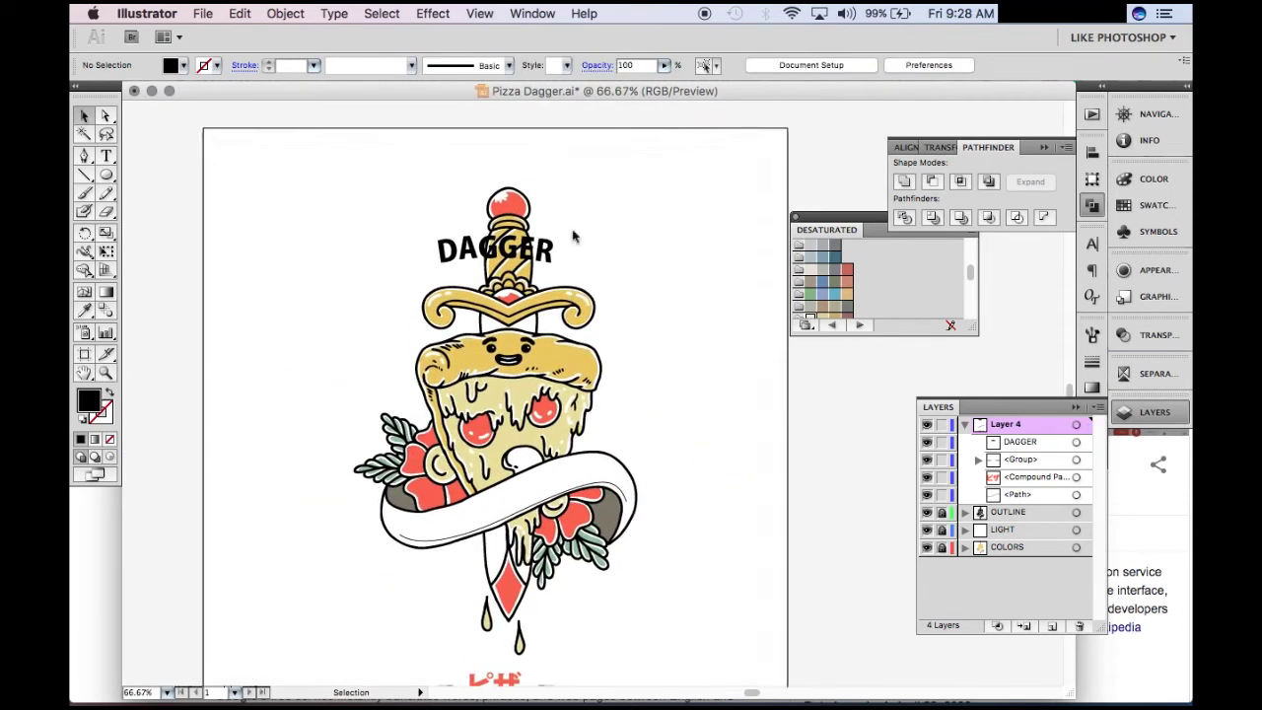
key("ctrl+minus")
Step: Draw a vertical guide line centred horizontally on the artboard
key("z")
left_click_drag(670, 165, 670, 578)
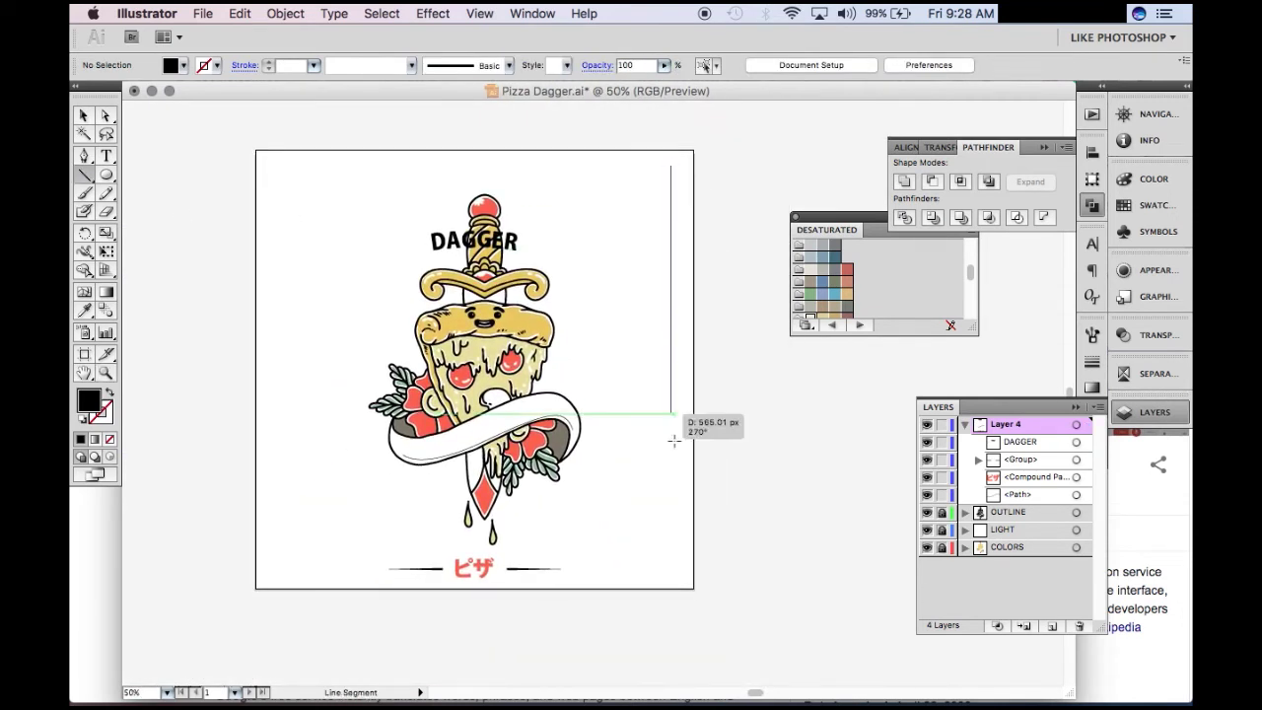
key("v")
left_click(809, 65)
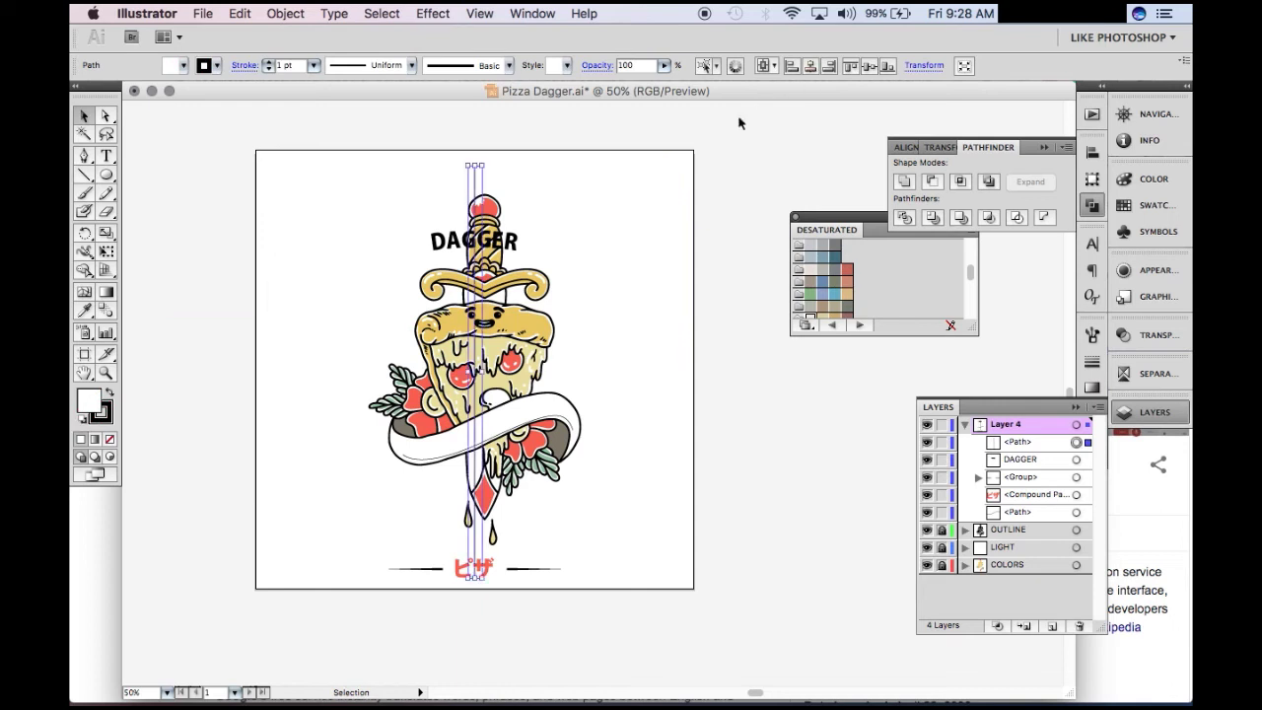
left_click(738, 121)
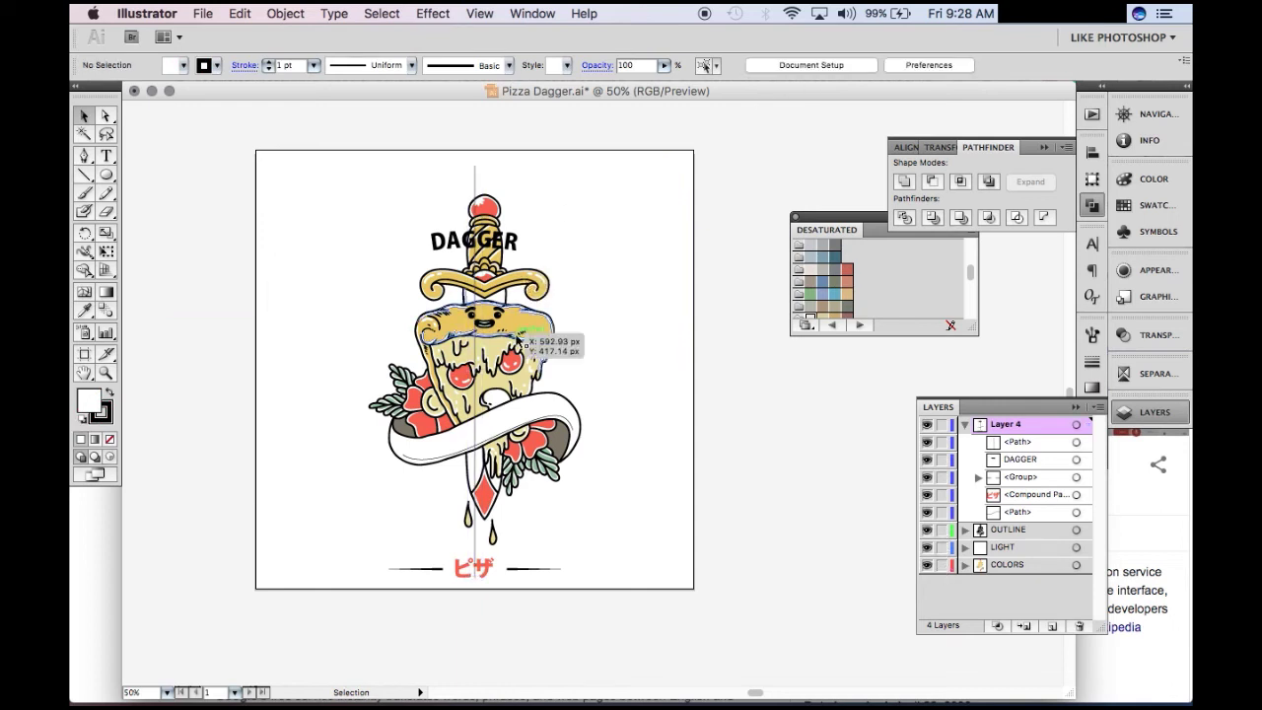
Step: Shift the pizza-dagger artwork so it sits centred on the vertical line
key("ctrl+a")
key("ctrl+plus")
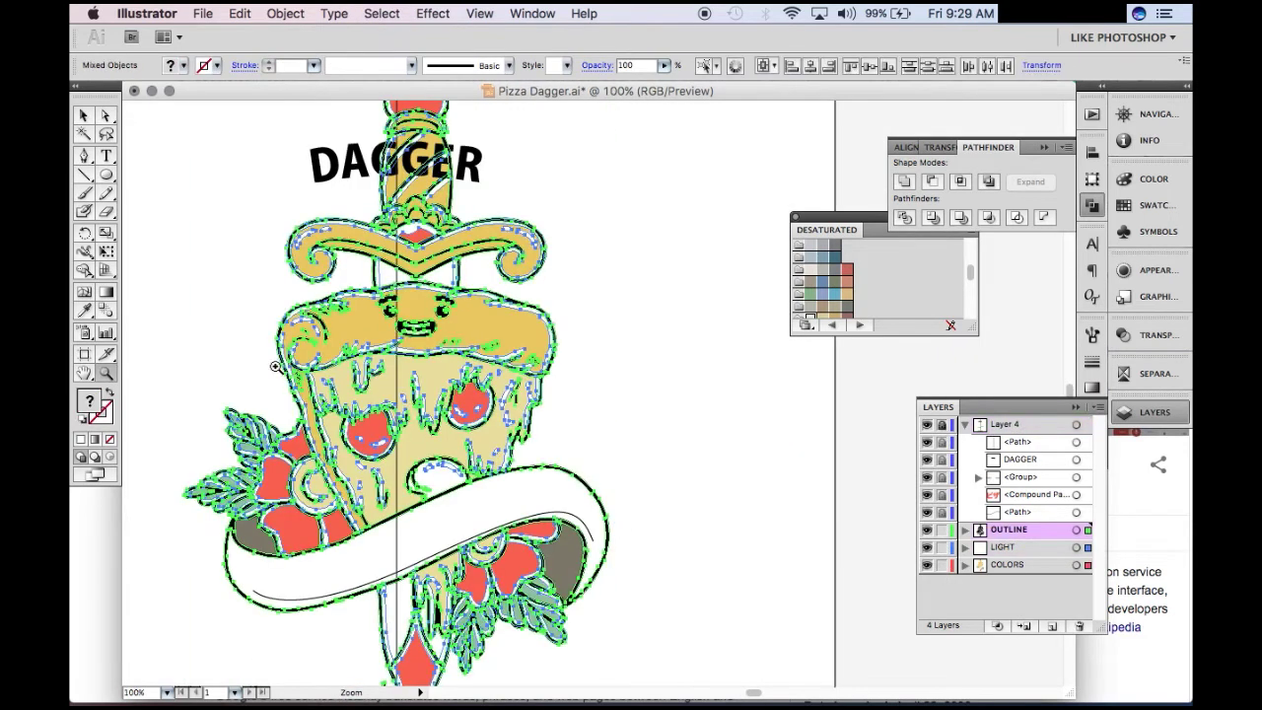
right_click(414, 372)
left_click(506, 468)
left_click(727, 459)
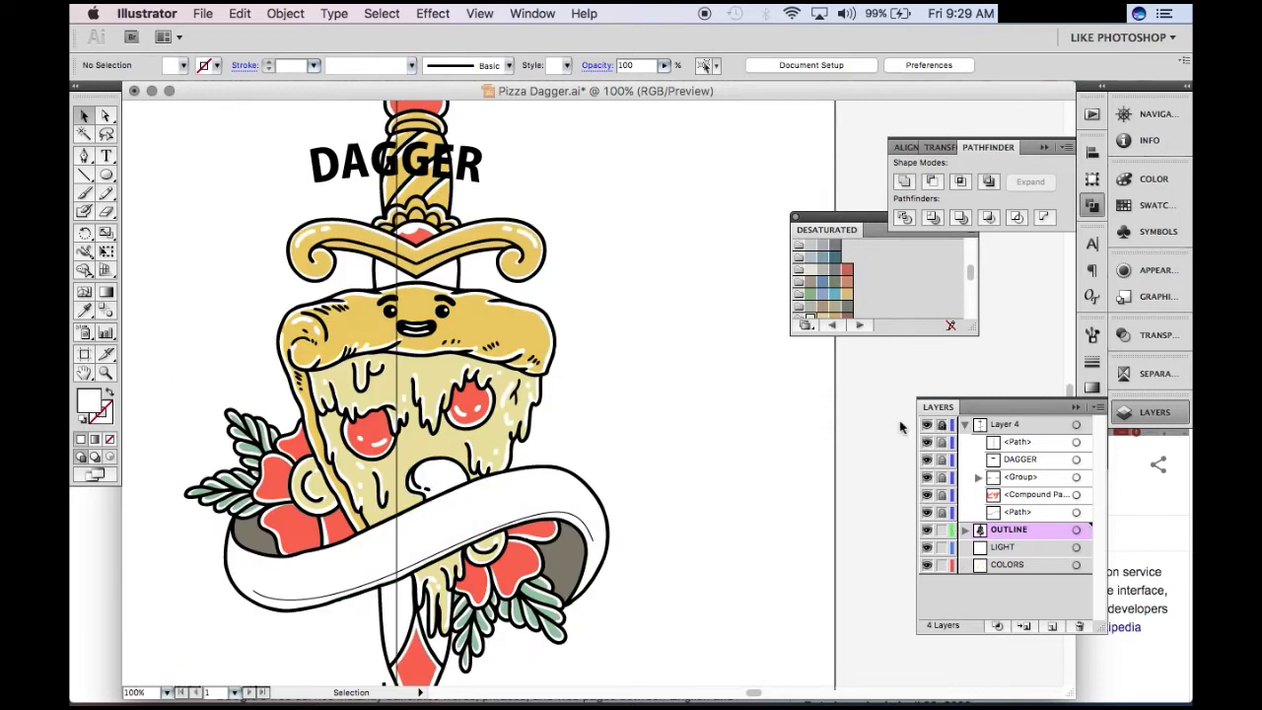
left_click_drag(541, 301, 523, 296)
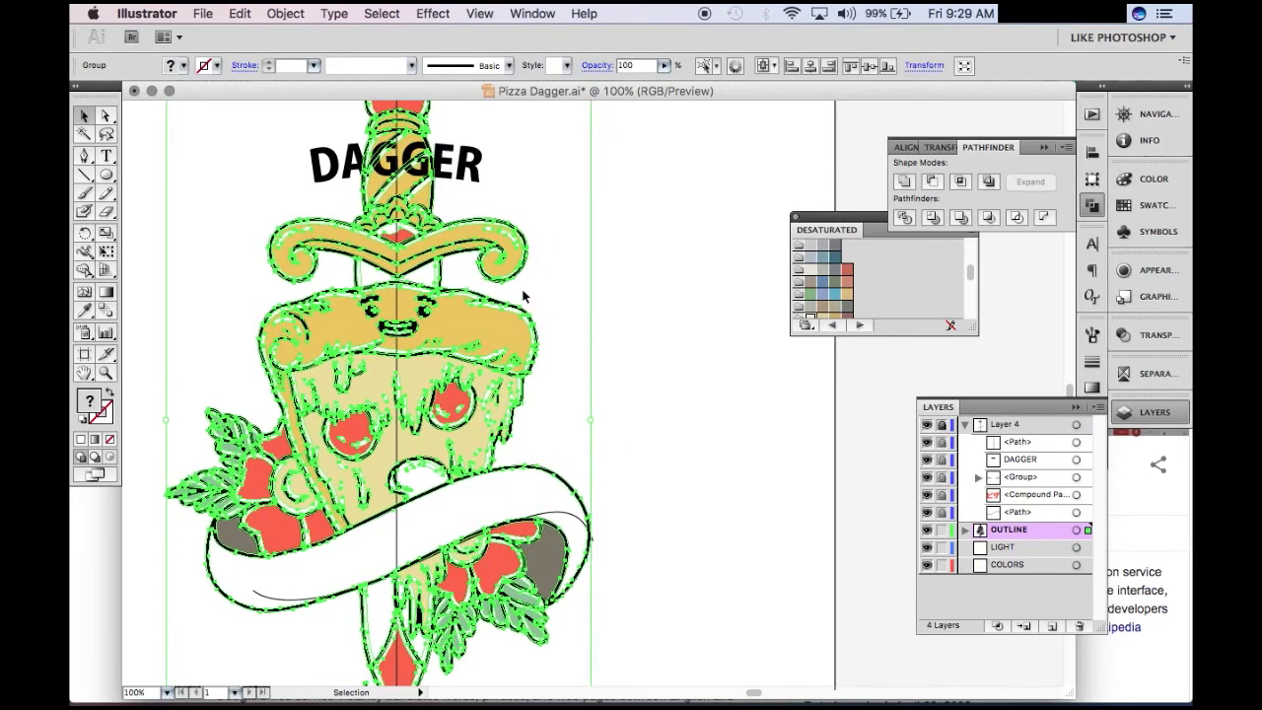
left_click_drag(387, 232, 443, 313)
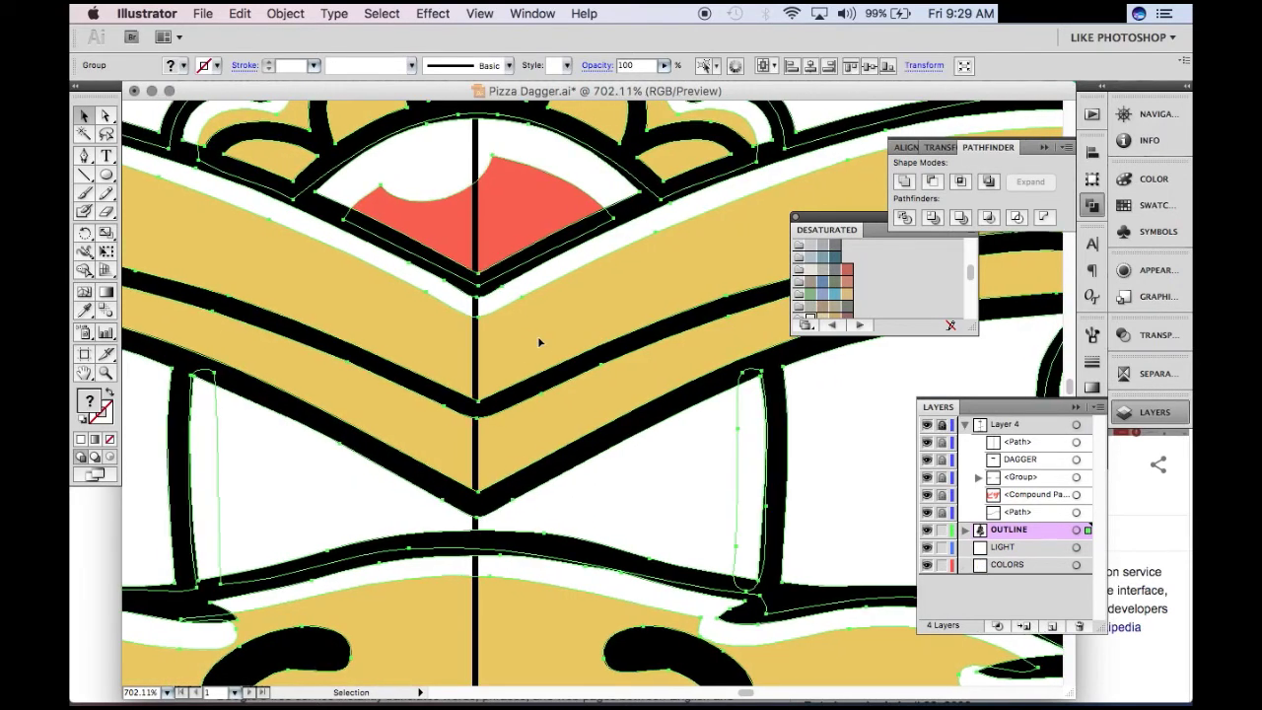
left_click_drag(474, 247, 533, 349)
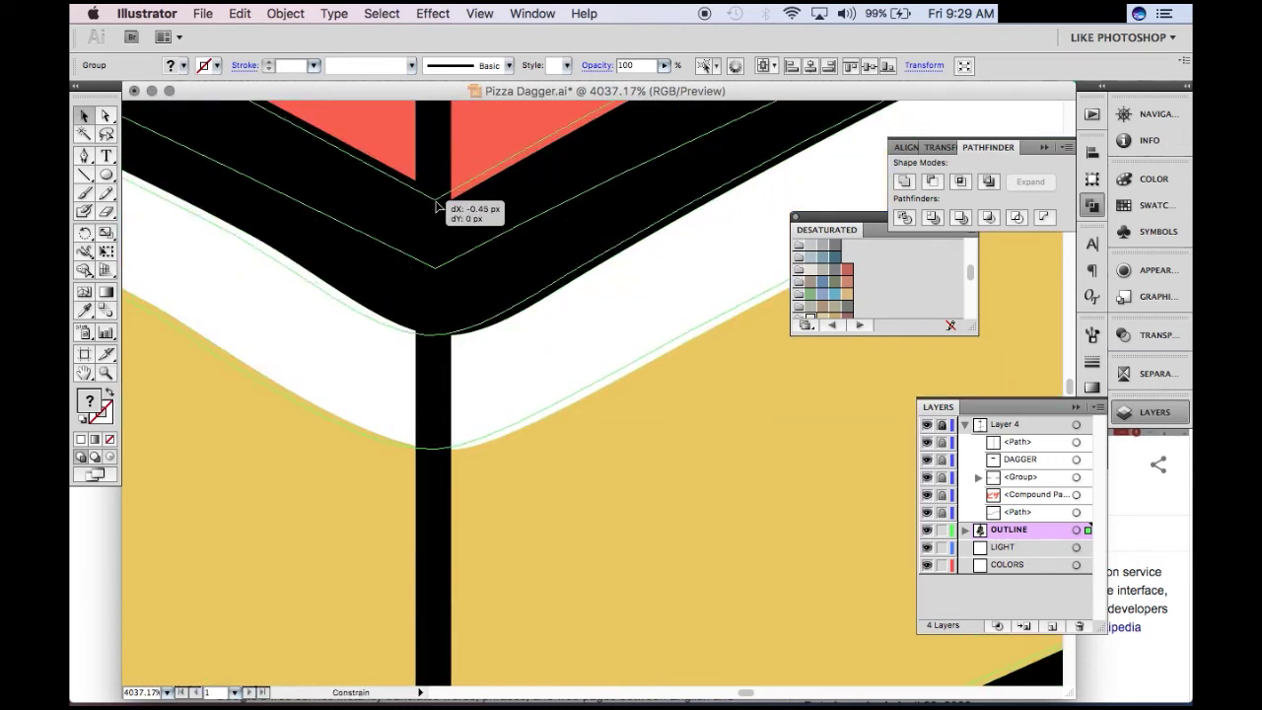
left_click(506, 445, "alt")
left_click(746, 502)
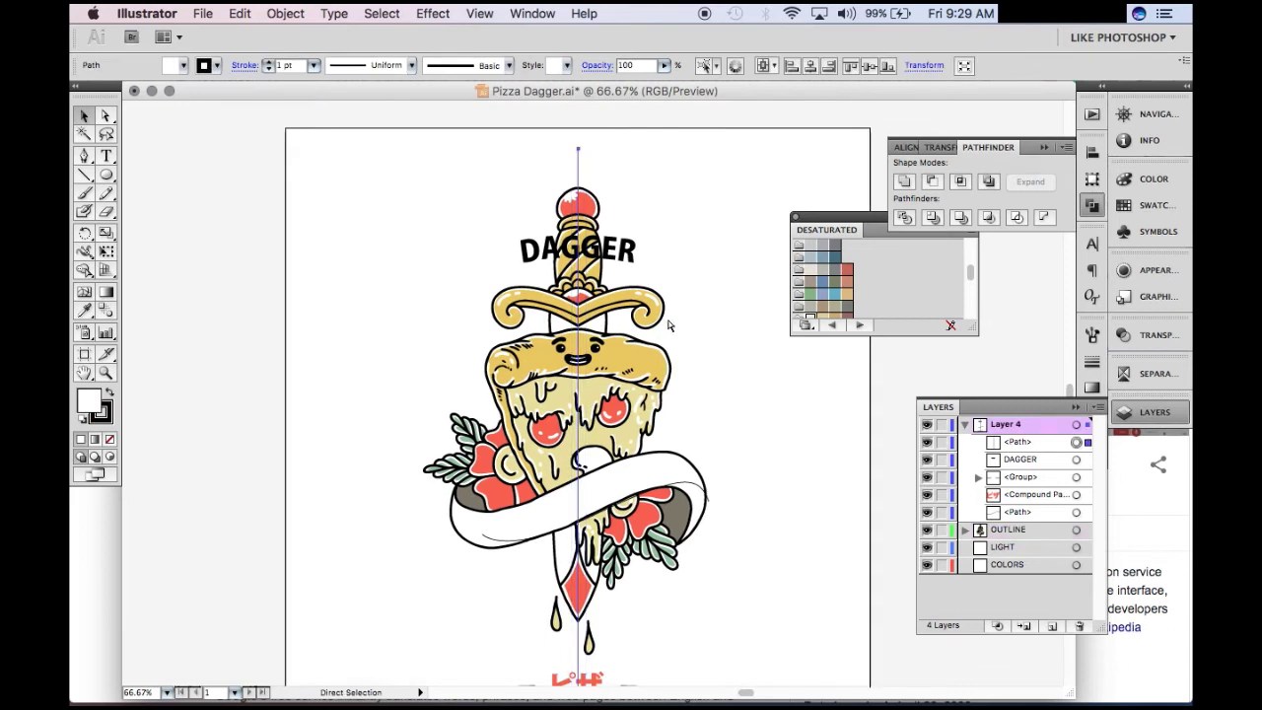
Step: Add a new Layer 5, then hide and lock it
key("ctrl+l")
left_click(926, 423)
left_click(942, 423)
Step: Enlarge the arched title to 150 pt and add a space so it reads DAG GER
left_click(577, 248)
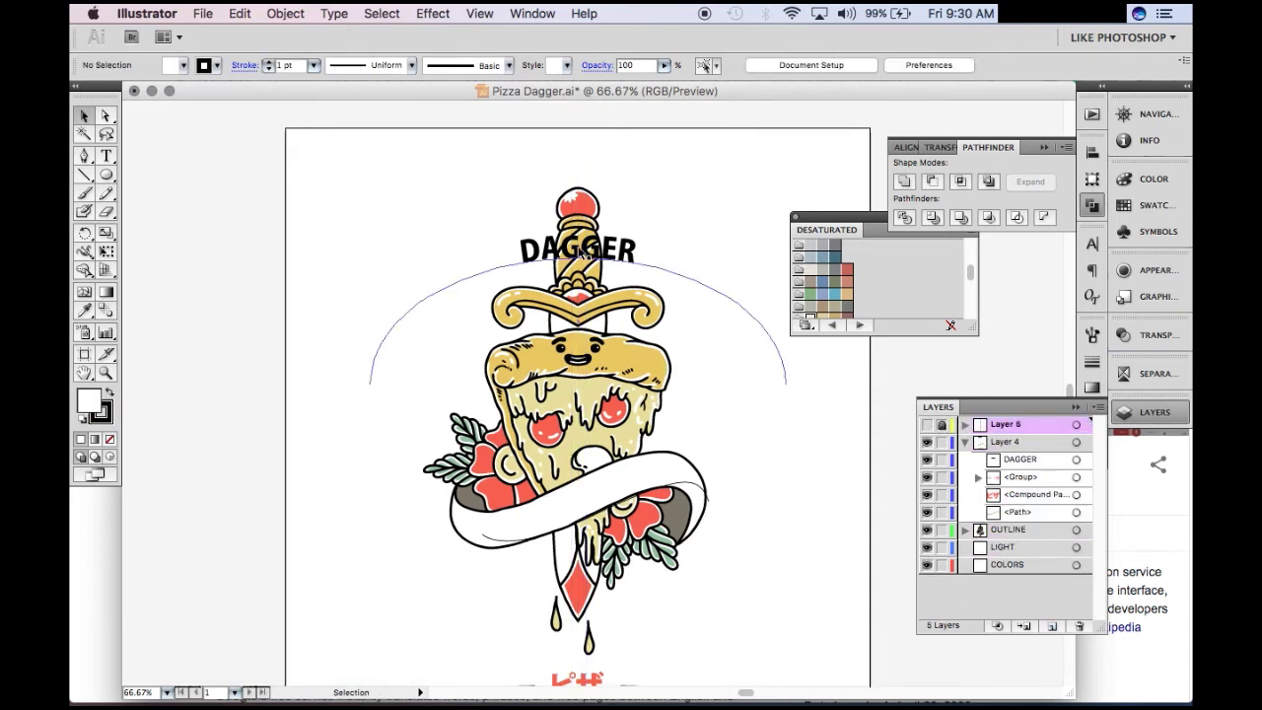
type("150")
key("Return")
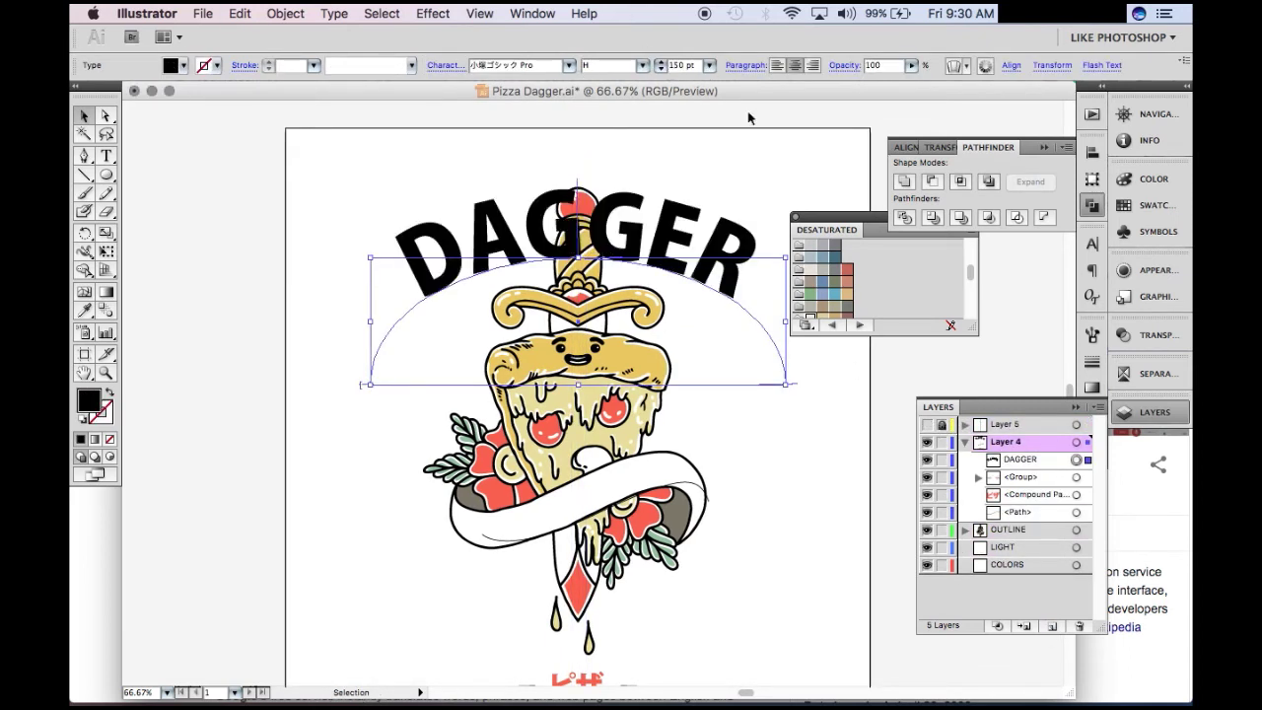
left_click(759, 126)
left_click(687, 238)
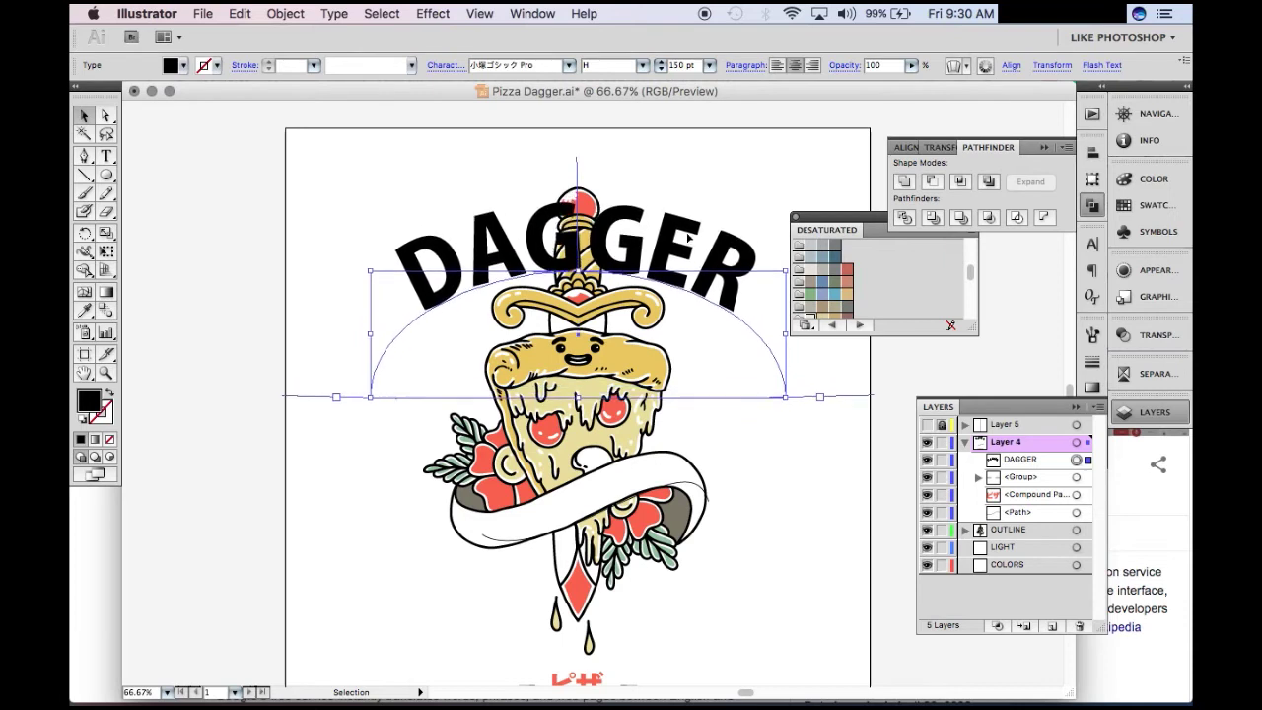
double_click(575, 237)
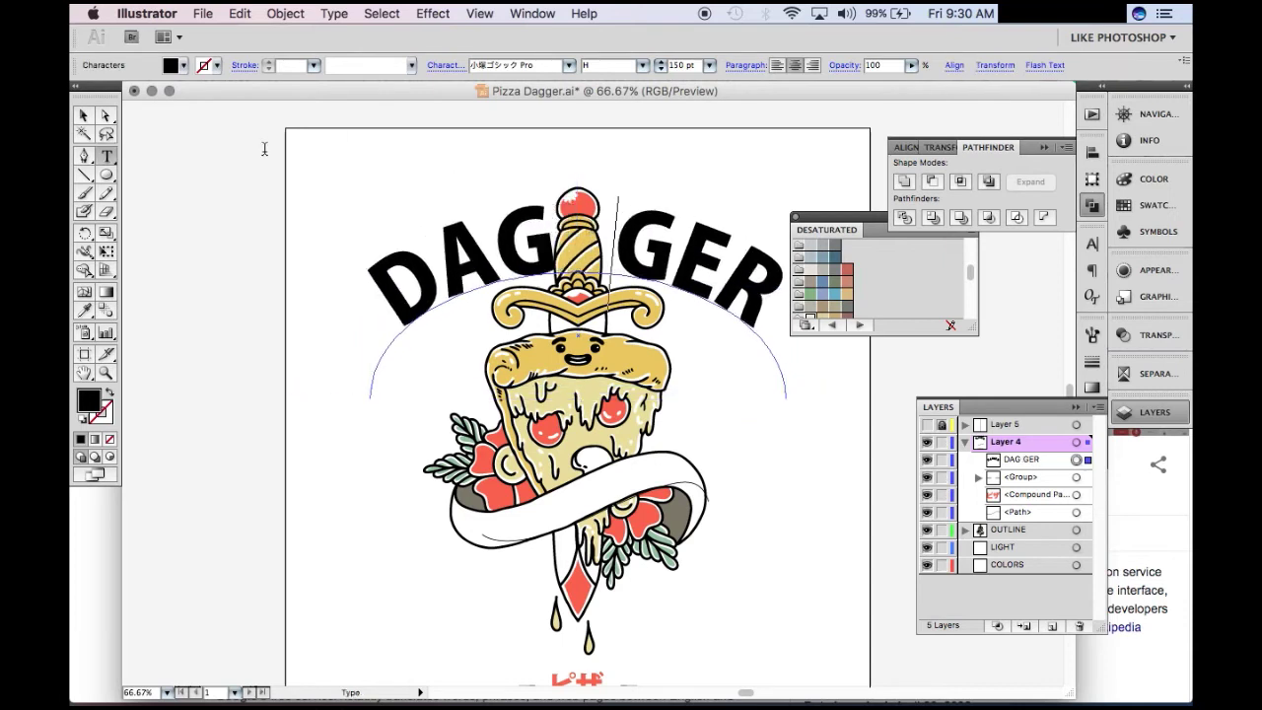
key("Escape")
Step: Set the title's kerning to Optical and its tracking to 25
left_click(444, 65)
left_click(300, 150)
left_click(344, 167)
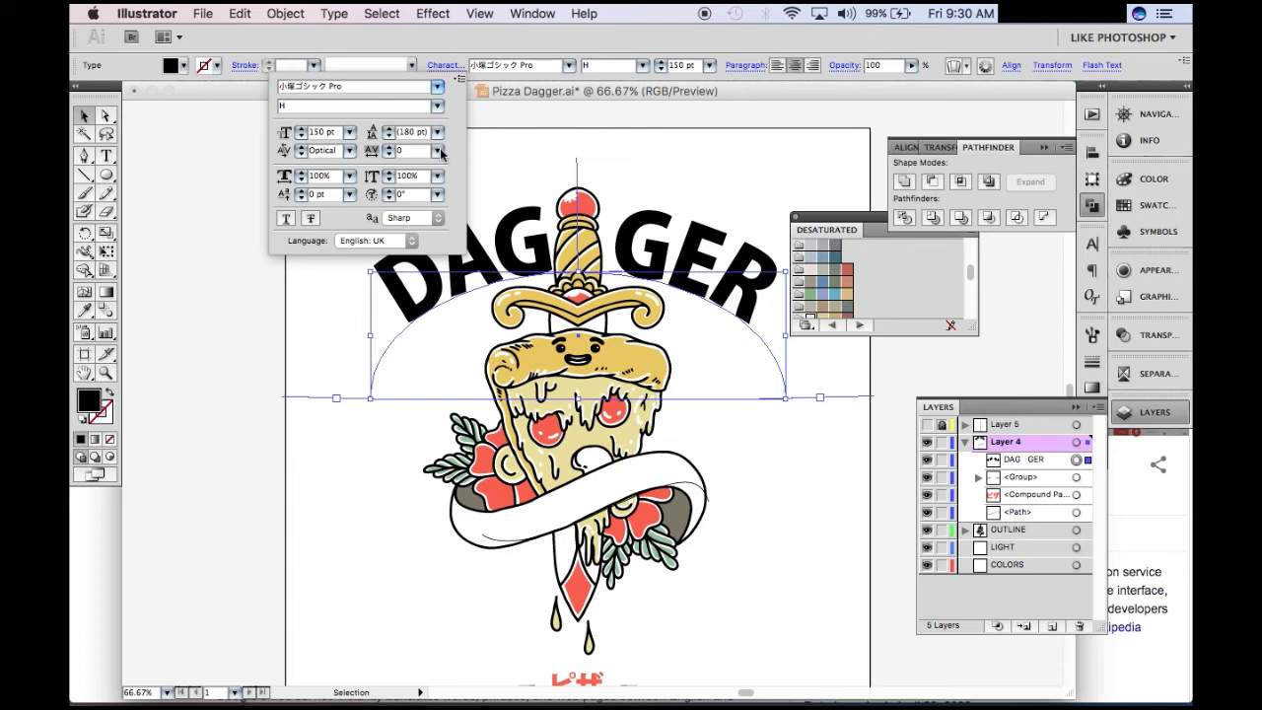
left_click(440, 150)
left_click(434, 217)
left_click(440, 158)
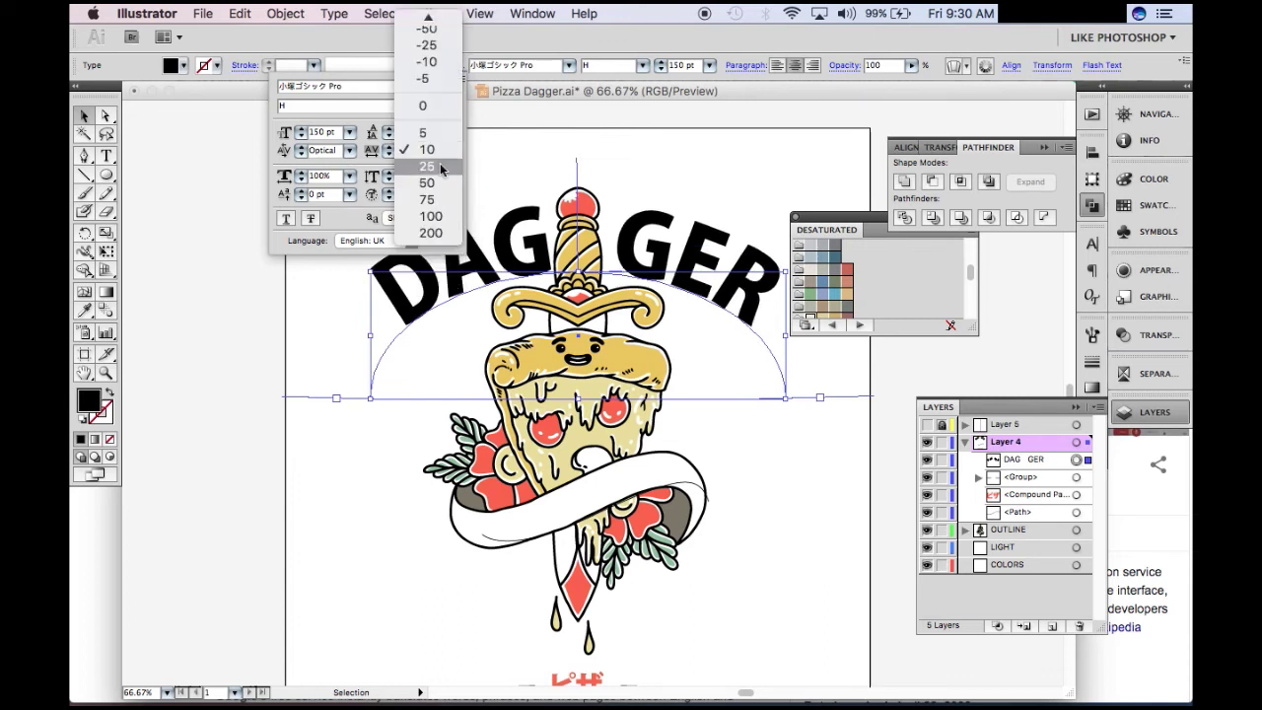
left_click(697, 187)
scroll(697, 187, "right", 2)
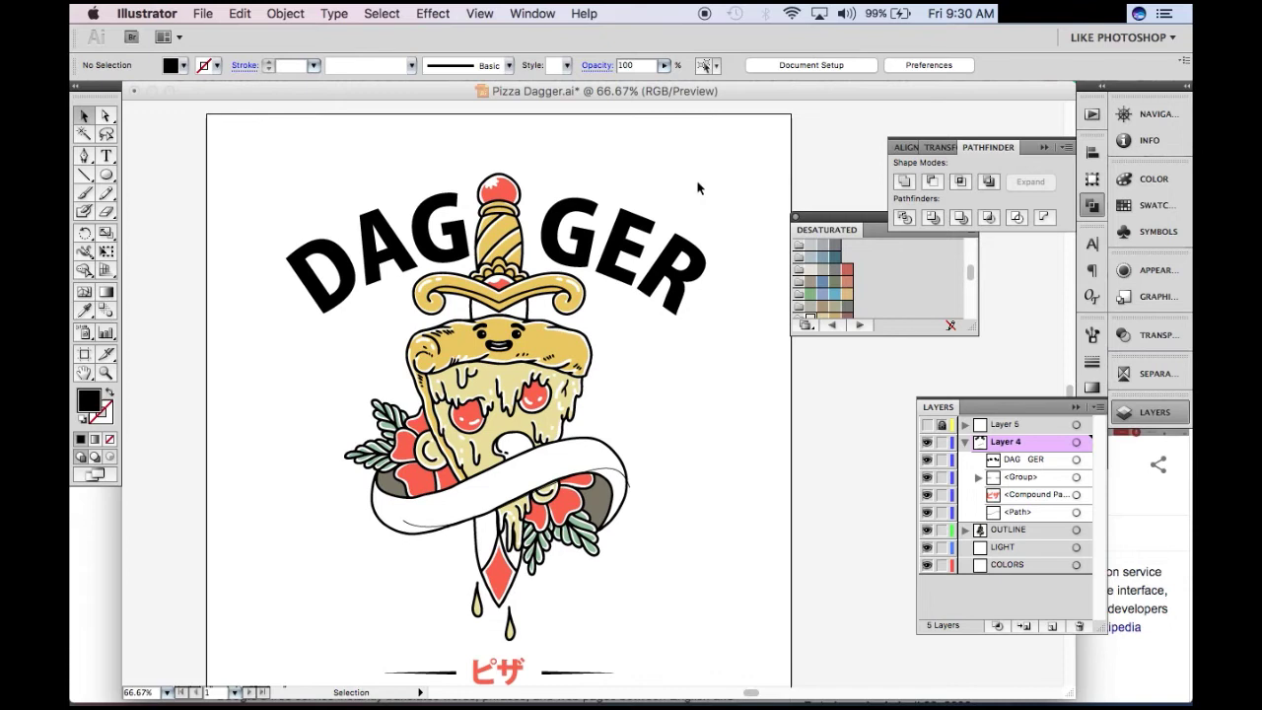
left_click(394, 237)
Step: Paste a copy of the DAG GER title in place and hide one copy
right_click(414, 236)
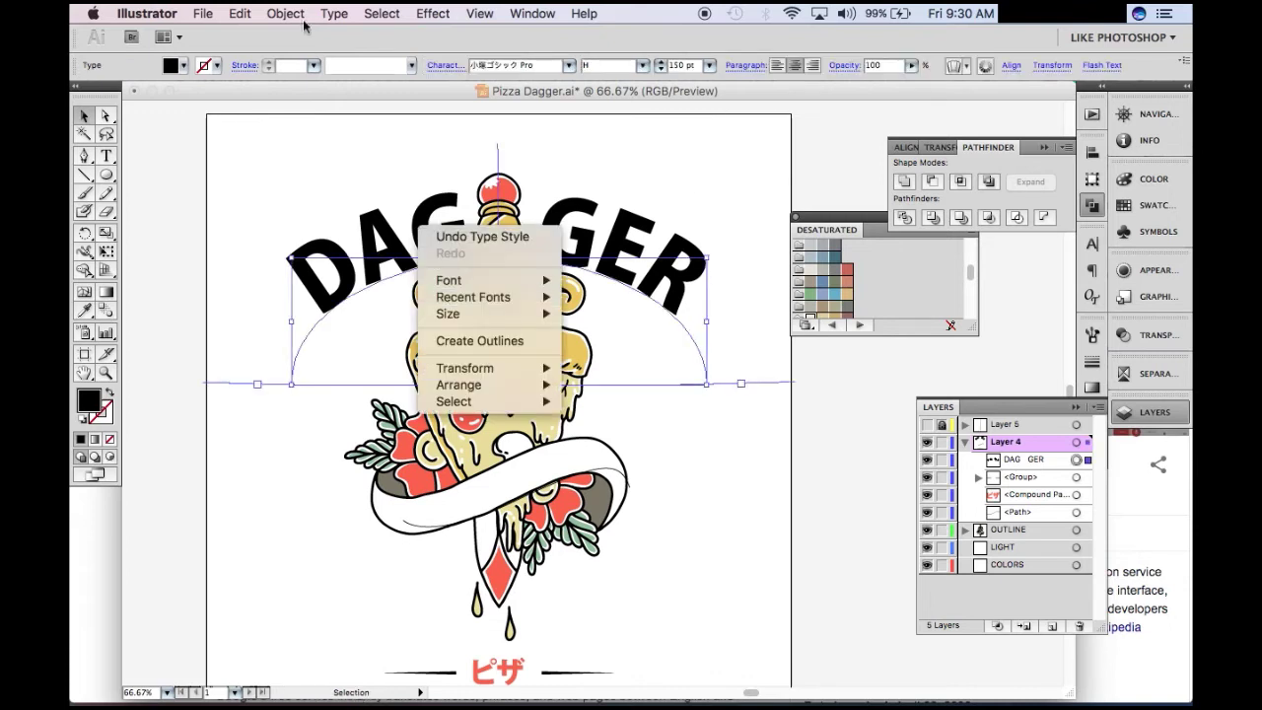
key("Escape")
left_click(240, 13)
left_click(246, 99)
left_click(239, 13)
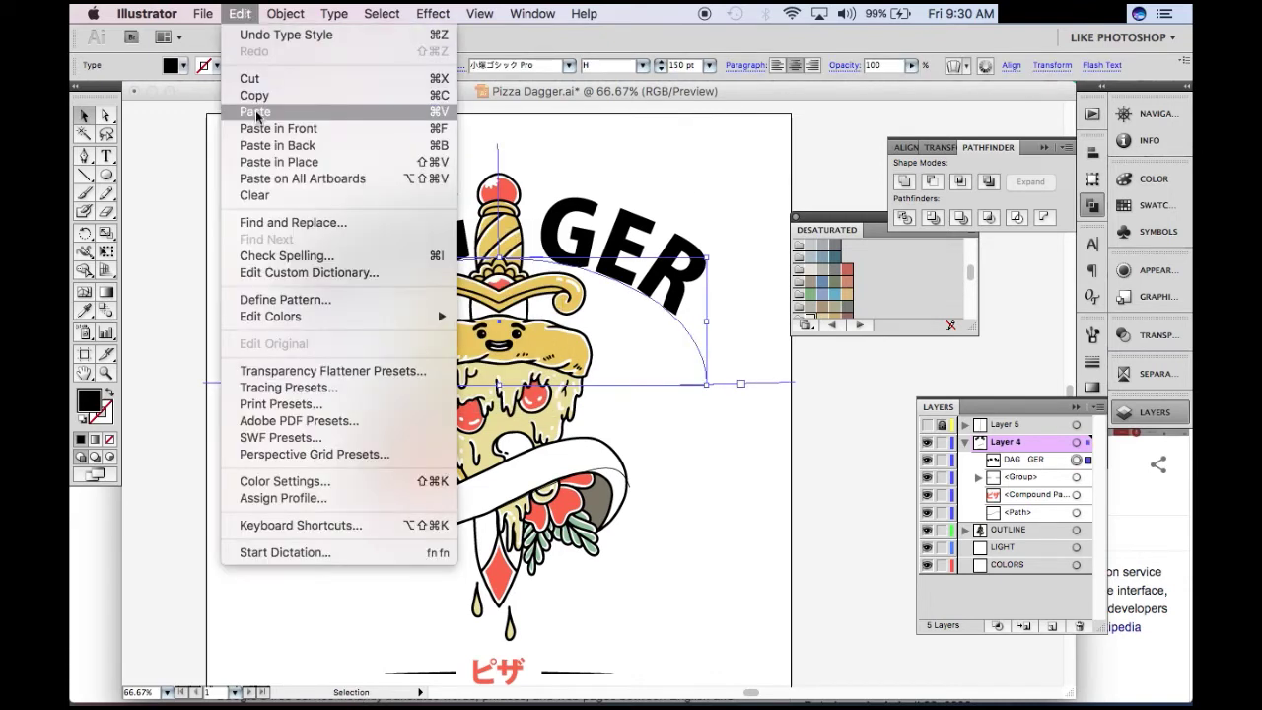
left_click(246, 114)
key("cmd+z")
left_click(240, 13)
left_click(256, 164)
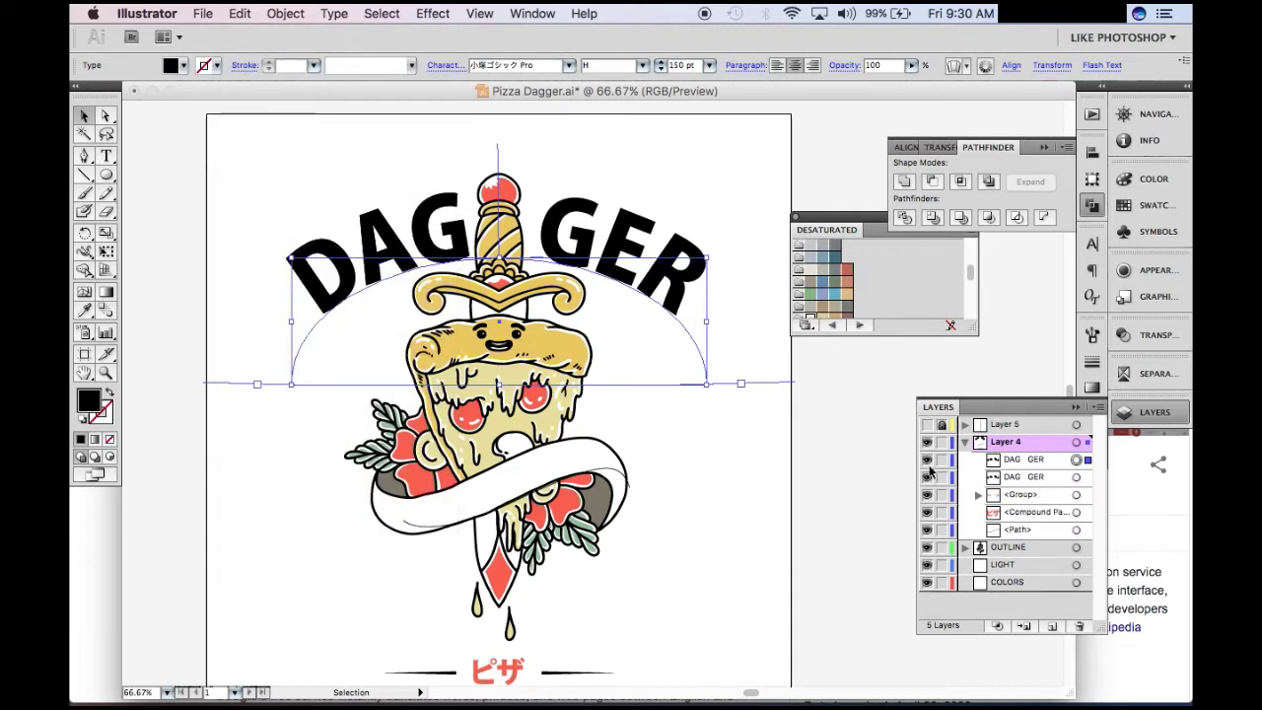
left_click(927, 459)
left_click(868, 419)
Step: Cut the visible copy down to DAG, reshape its arc and slide it along the curve
double_click(500, 321)
key("BackSpace")
key("BackSpace")
key("BackSpace")
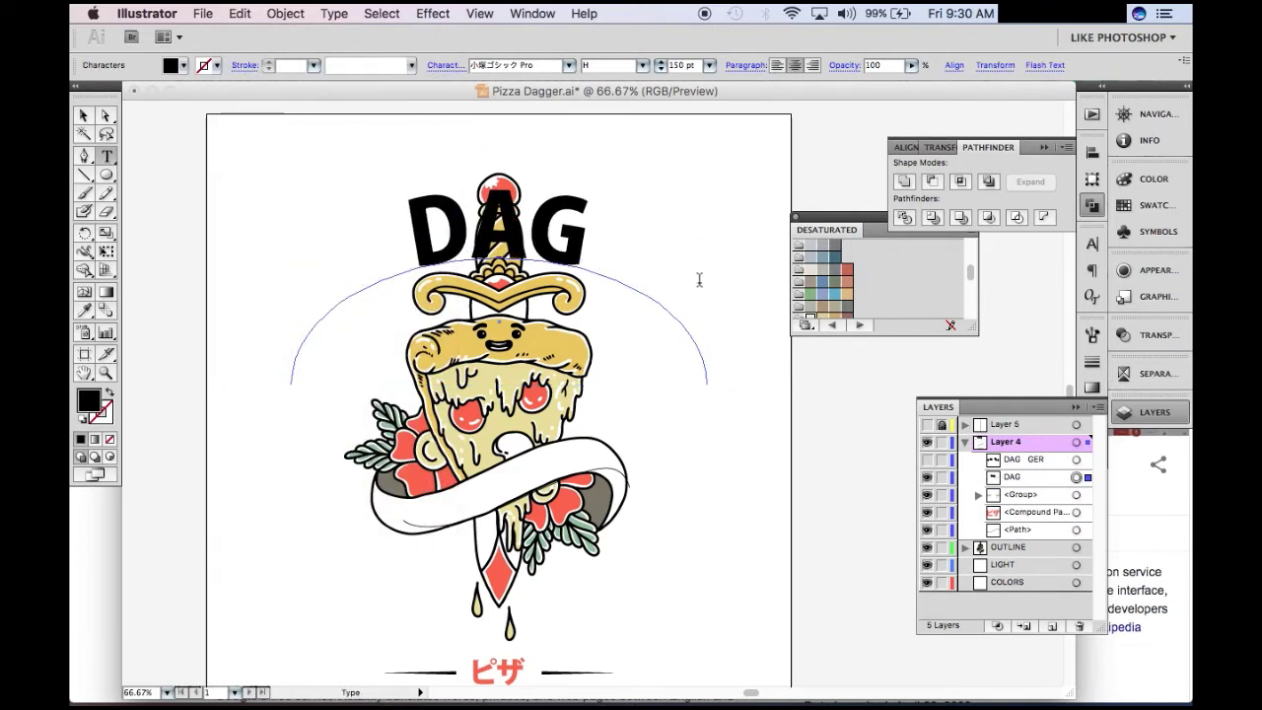
key("Escape")
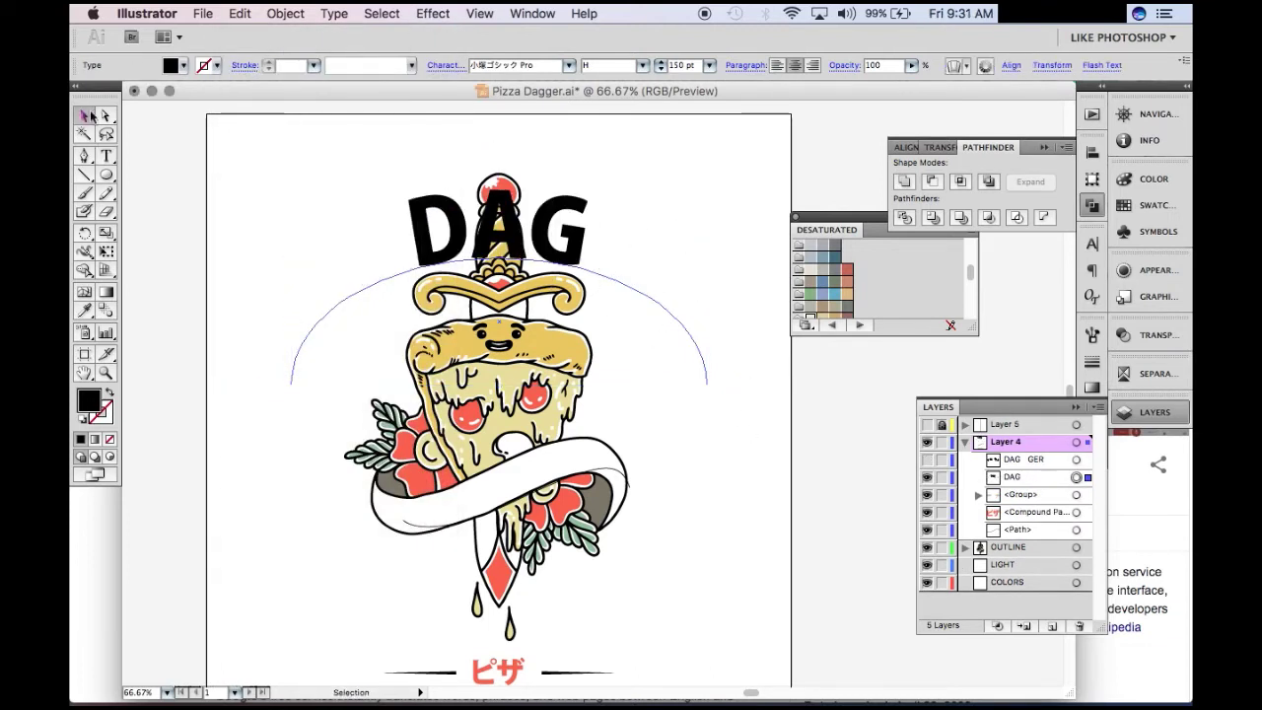
key("a")
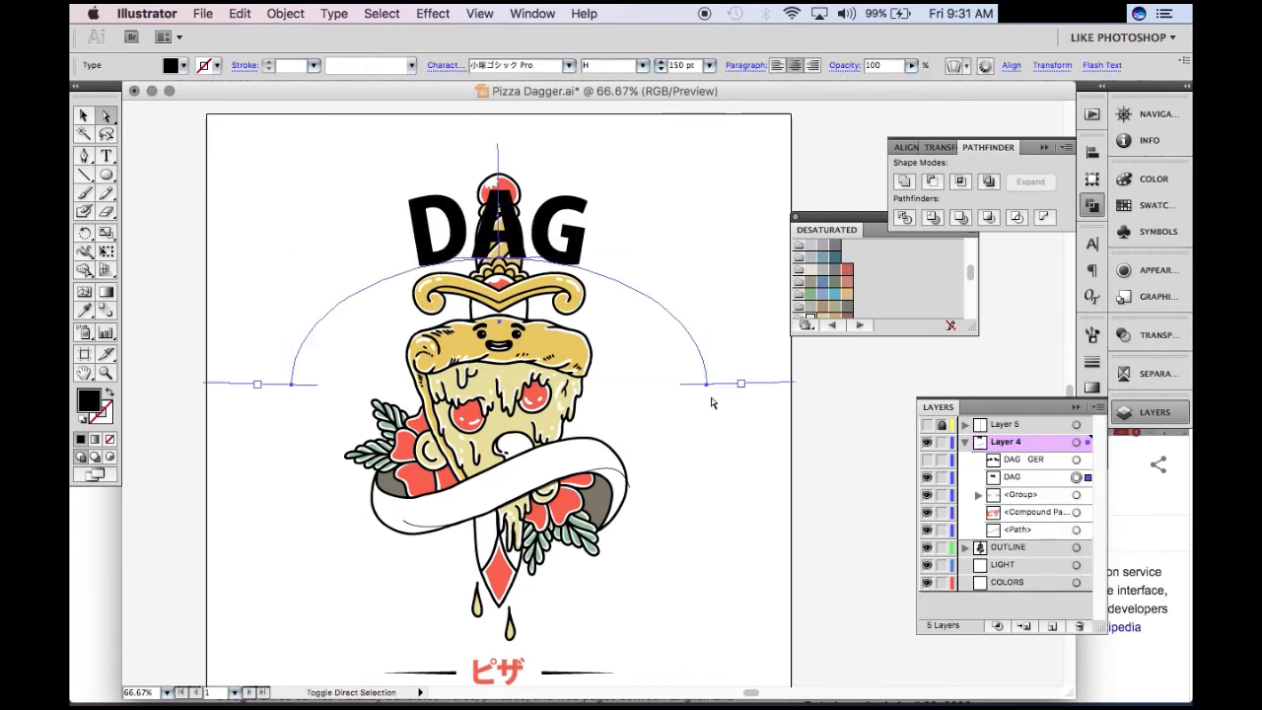
left_click_drag(699, 378, 704, 388)
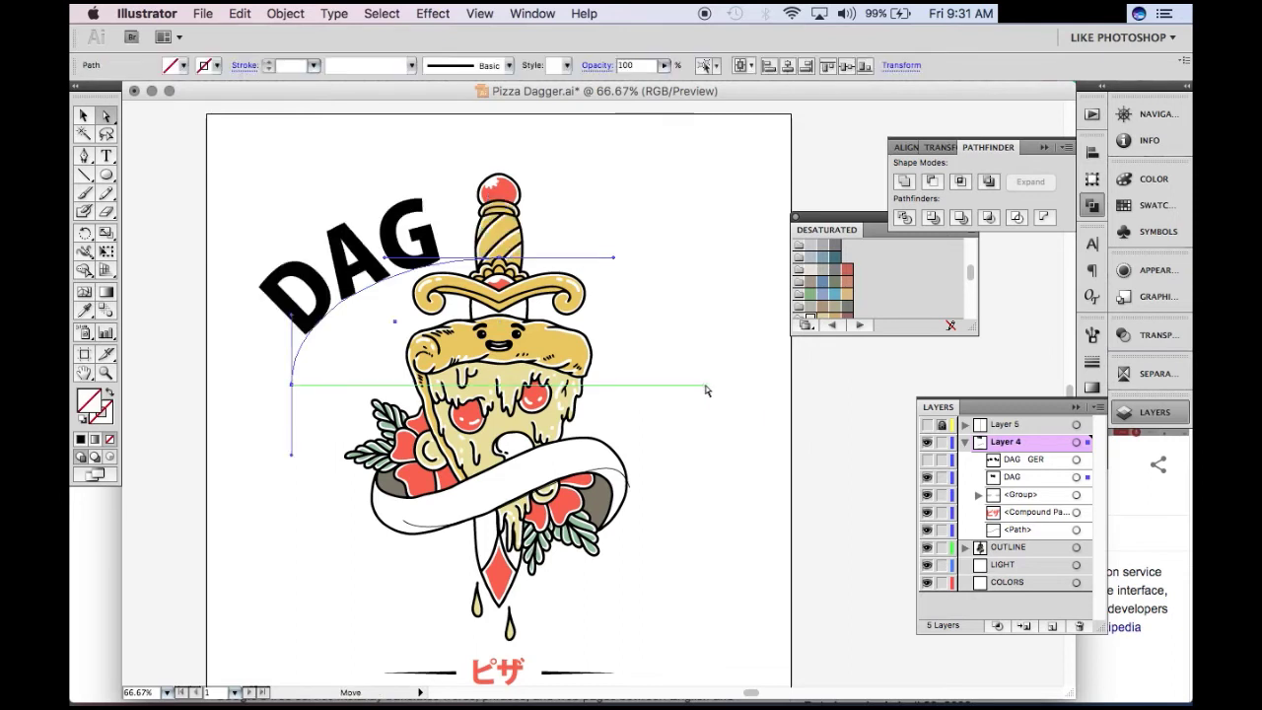
left_click(85, 116)
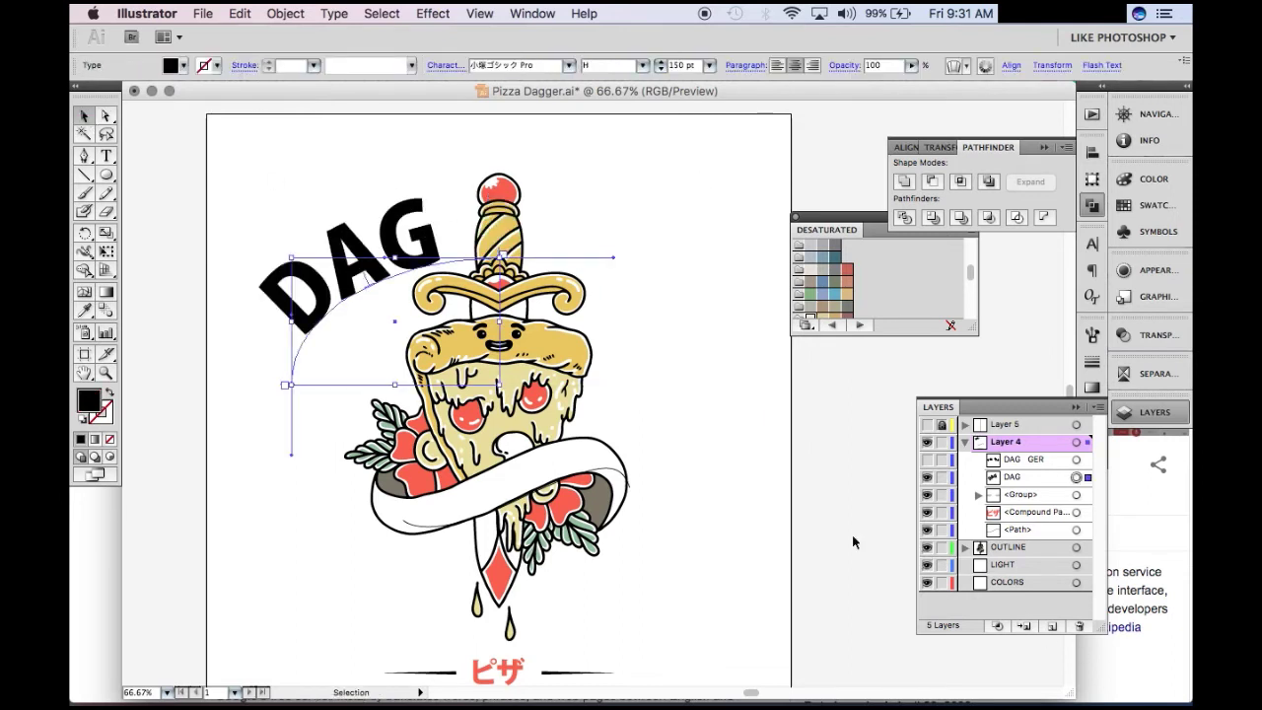
left_click_drag(276, 158, 630, 355)
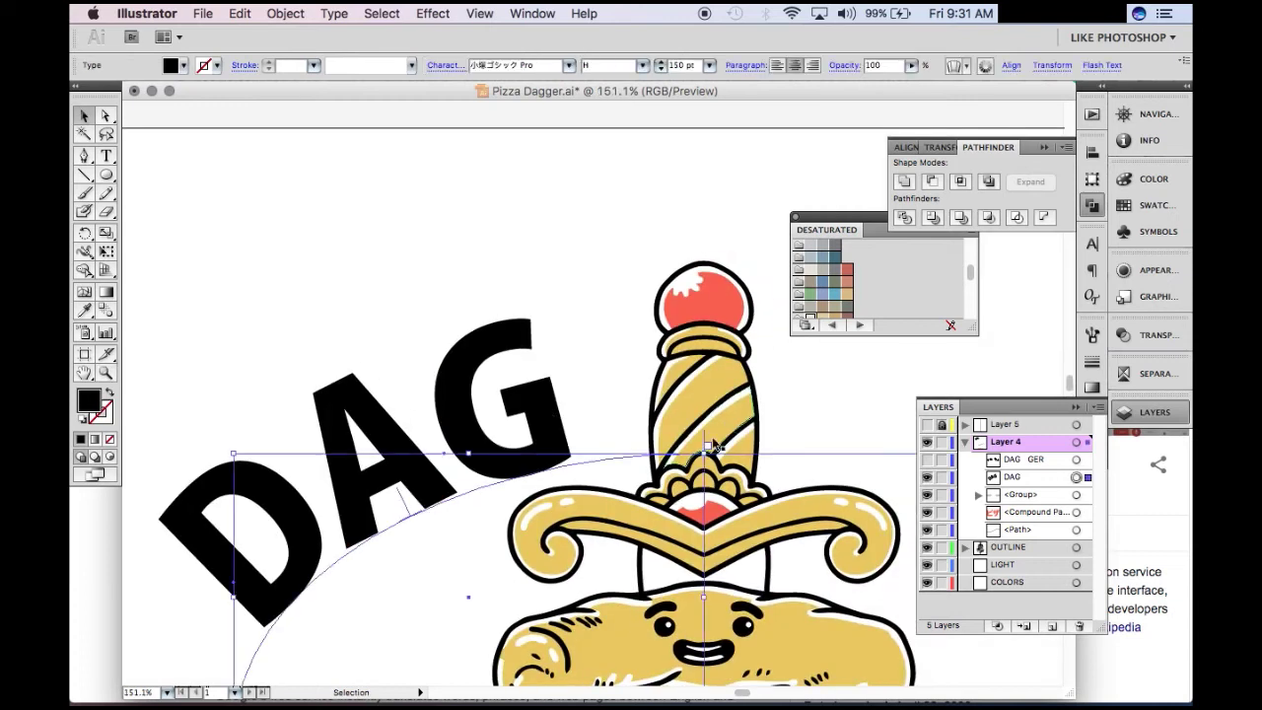
left_click(813, 66)
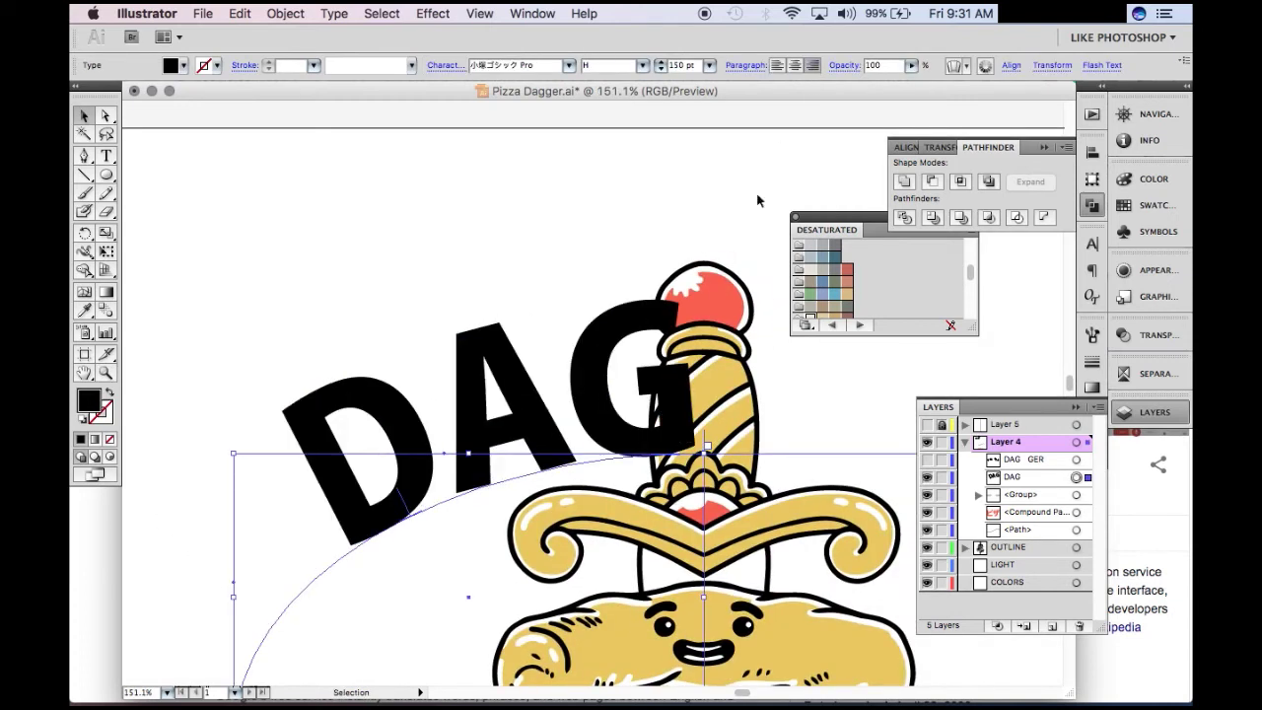
left_click(777, 65)
scroll(473, 291, "down", 3)
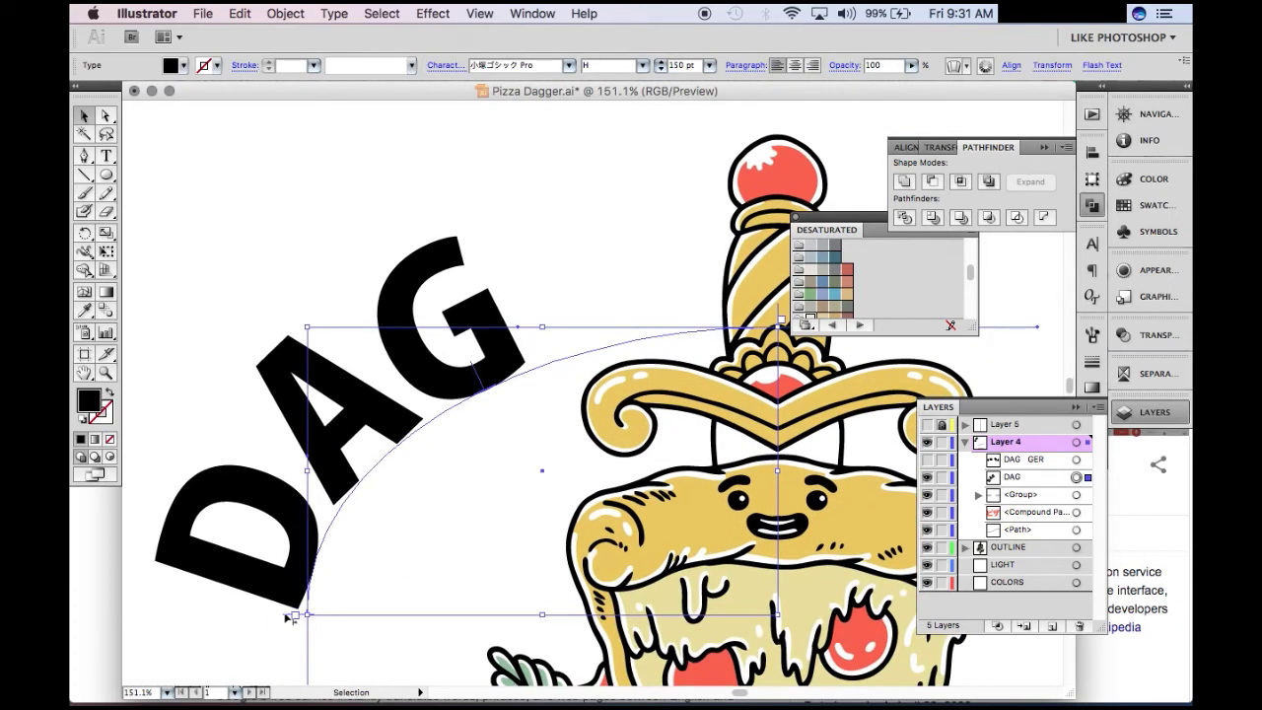
left_click_drag(289, 617, 375, 483)
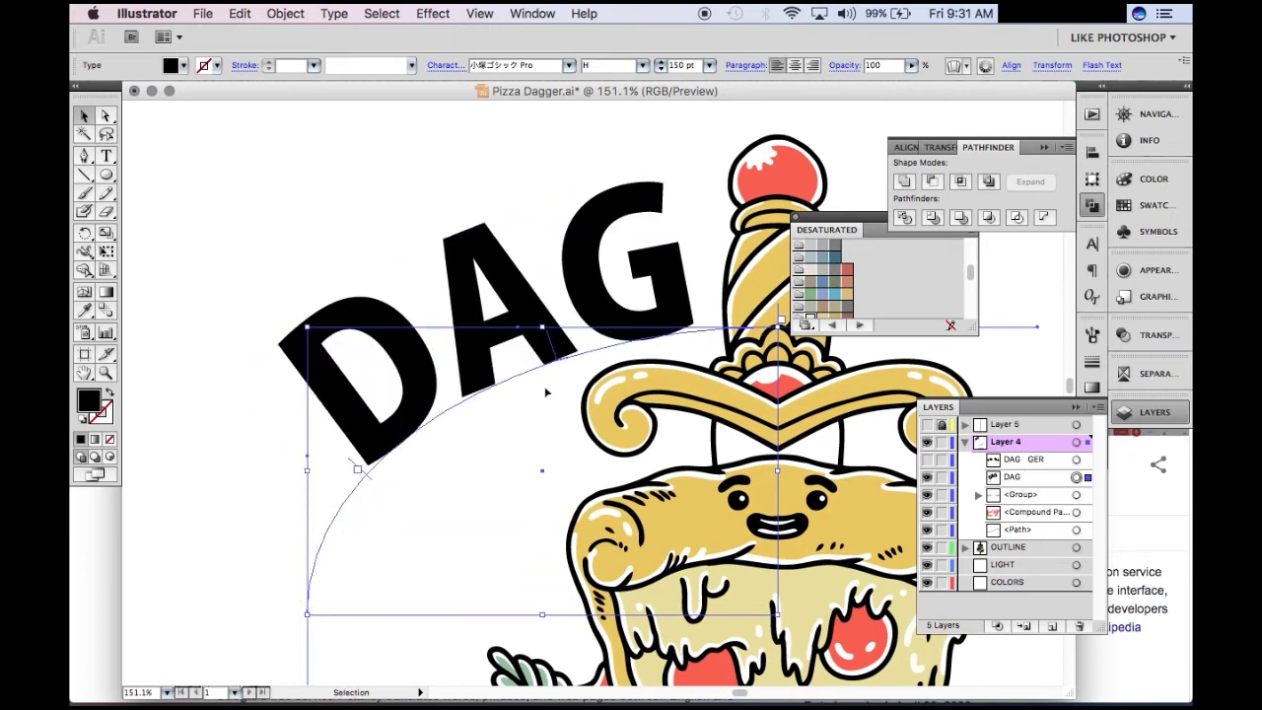
scroll(780, 428, "down", 5)
left_click(696, 451)
Step: Unhide the other copy, delete its left anchor and edit the text to GER
left_click(927, 459)
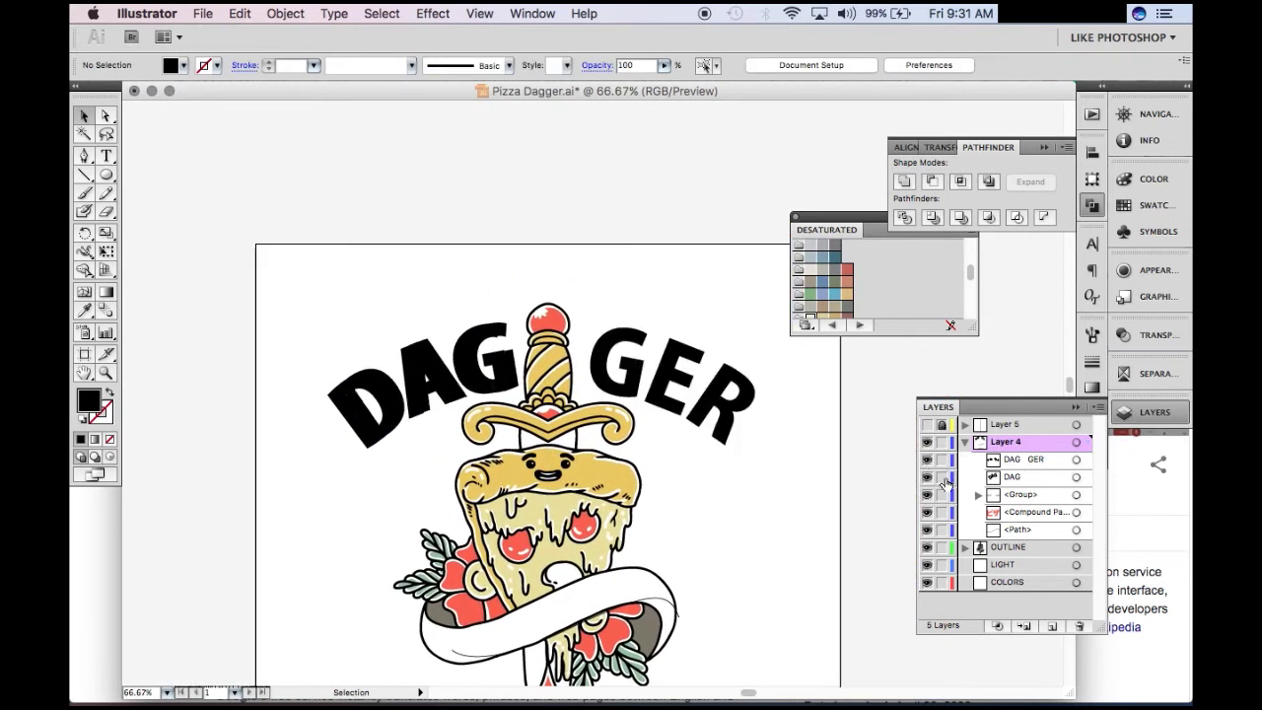
left_click(717, 440)
key("a")
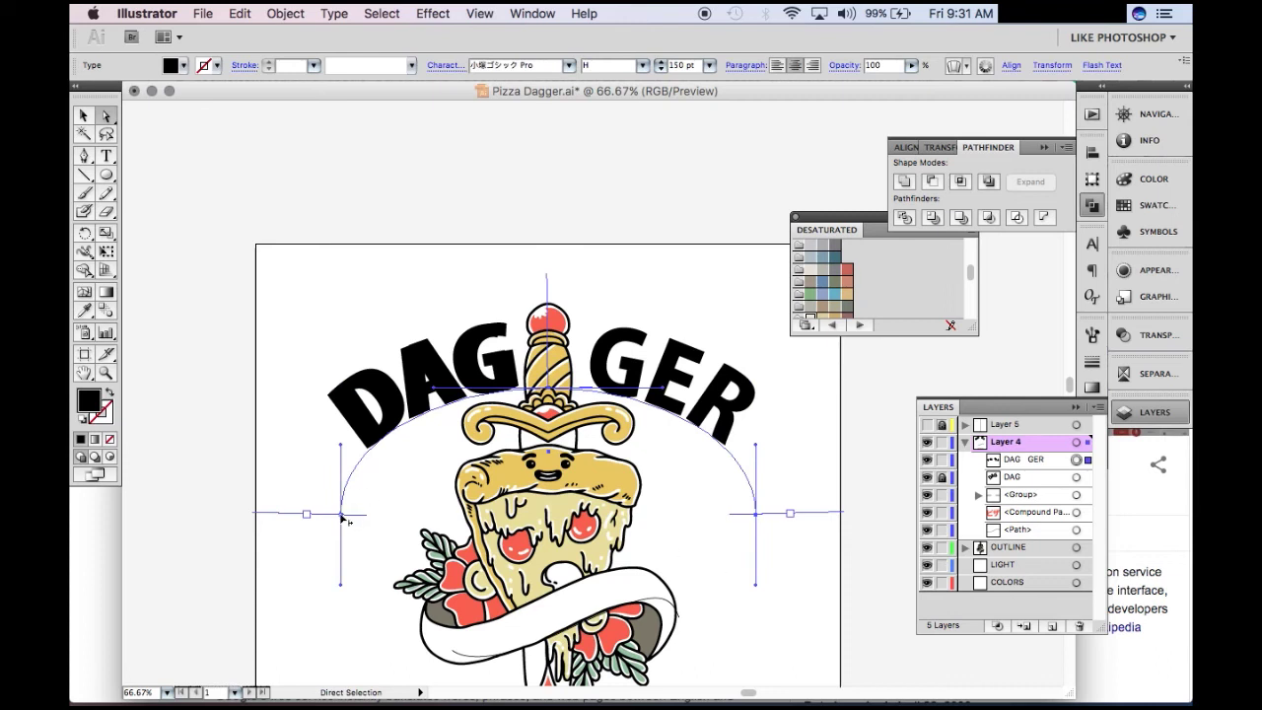
left_click(759, 598)
left_click(340, 514)
key("Delete")
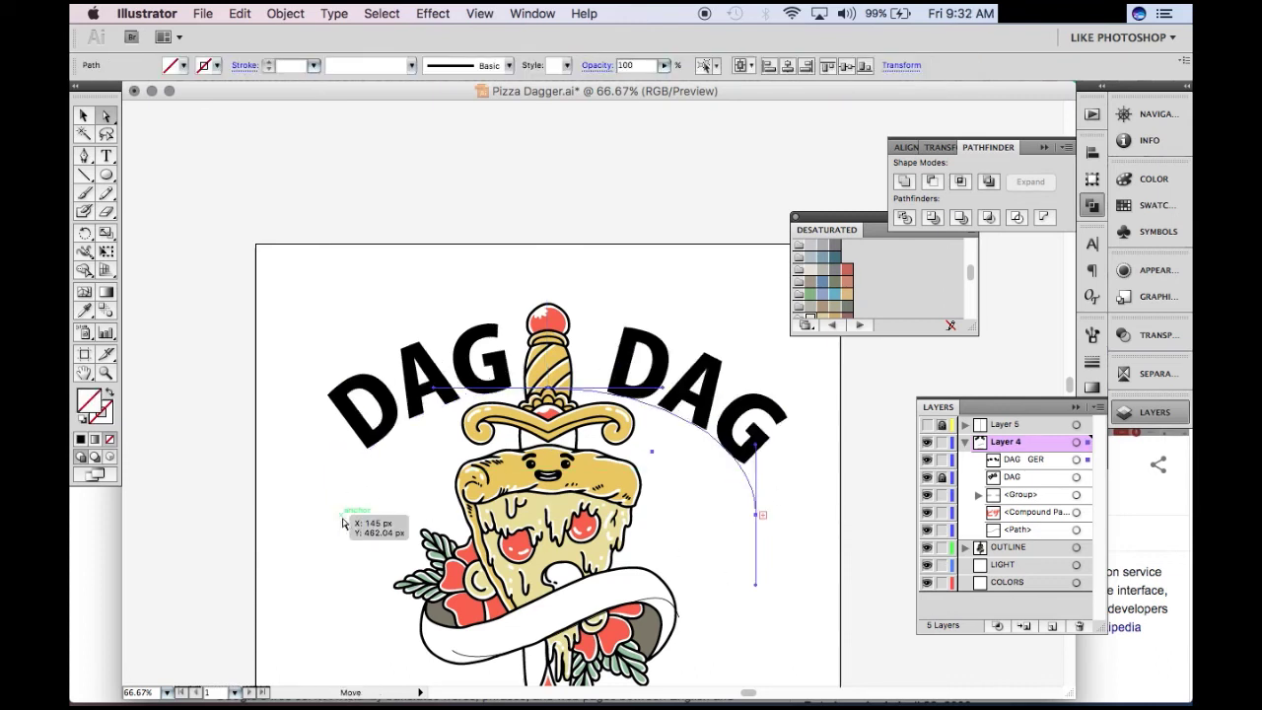
double_click(668, 399)
key("Delete")
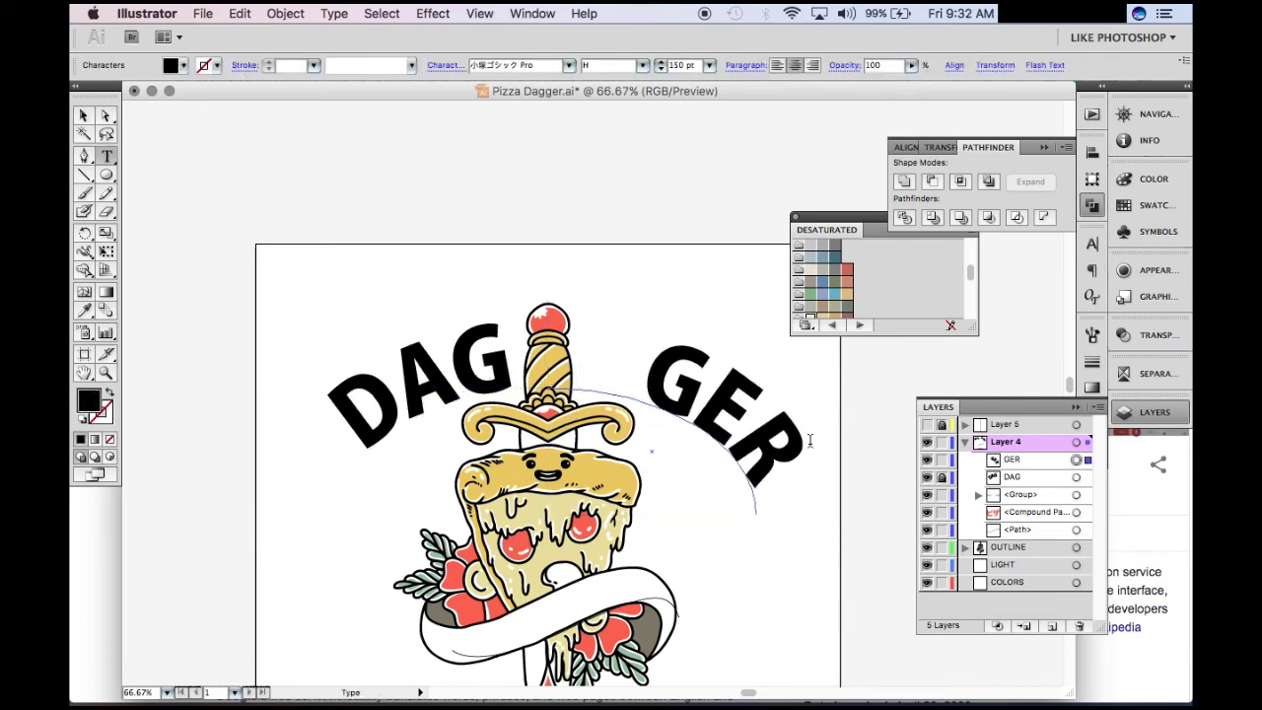
left_click_drag(680, 367, 660, 366)
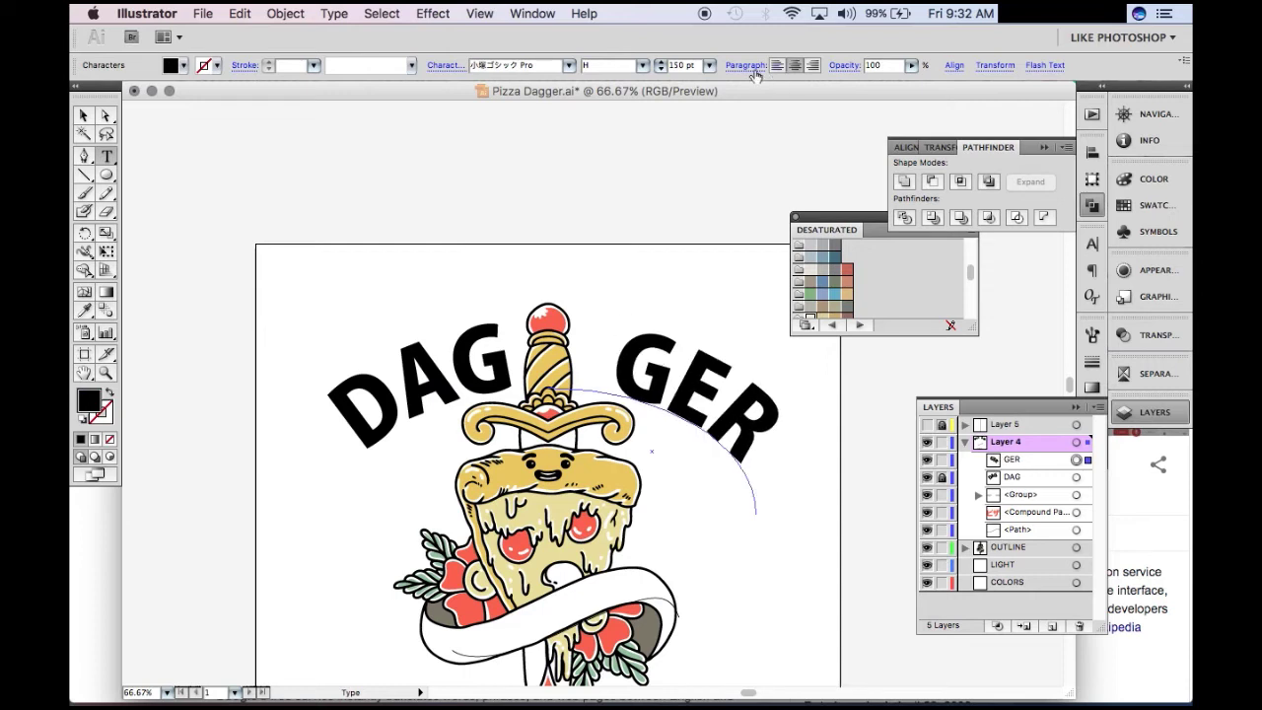
key("Escape")
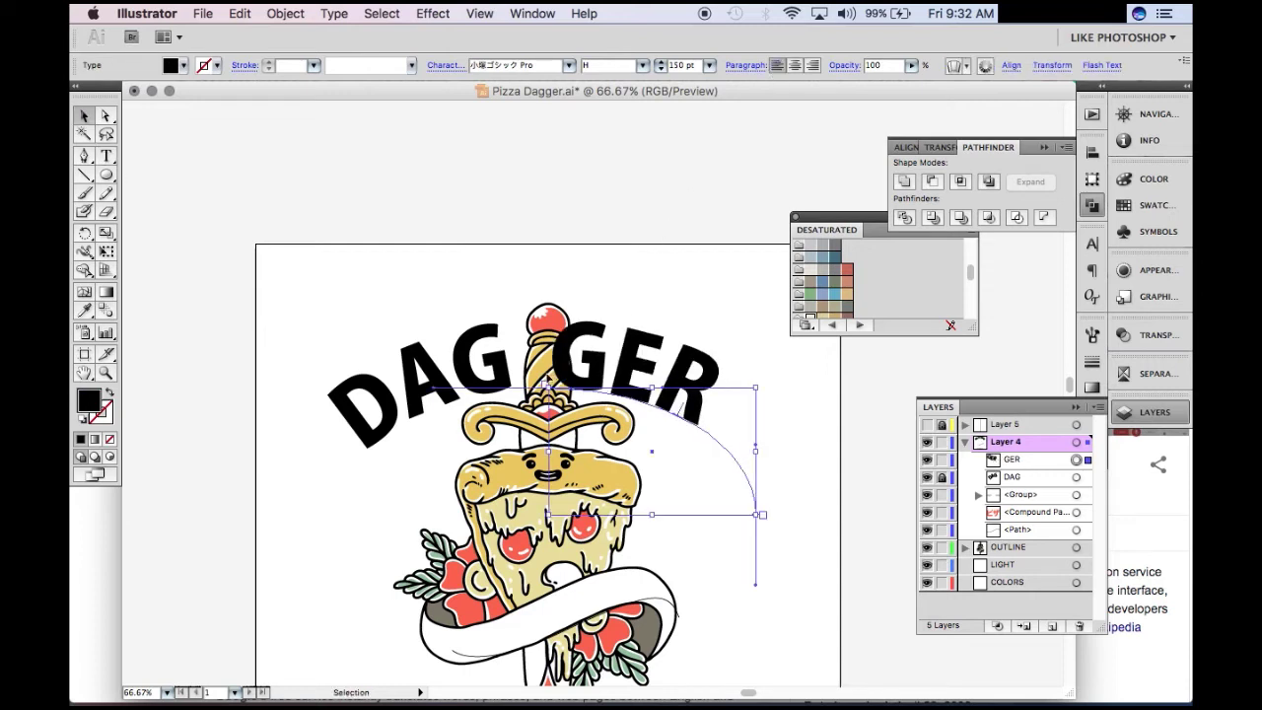
Step: Slide GER and DAG along their curves to sit either side of the dagger hilt
left_click_drag(436, 255, 709, 493)
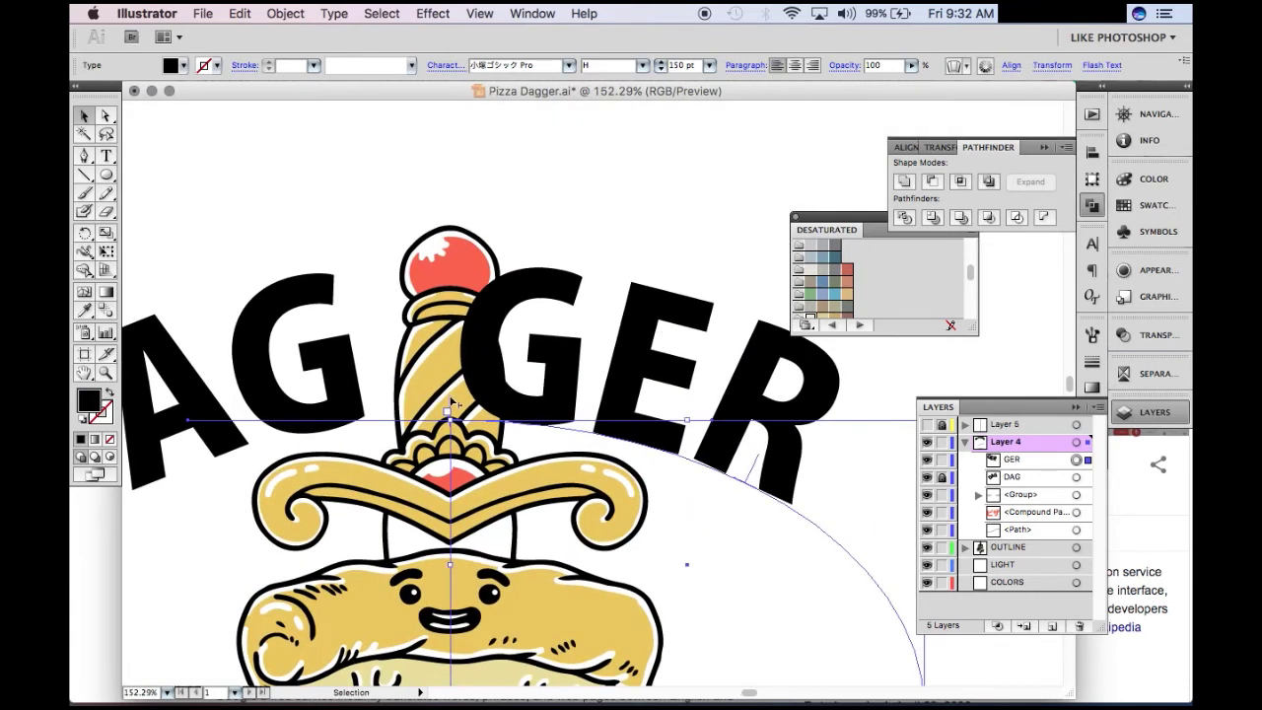
left_click_drag(451, 402, 514, 396)
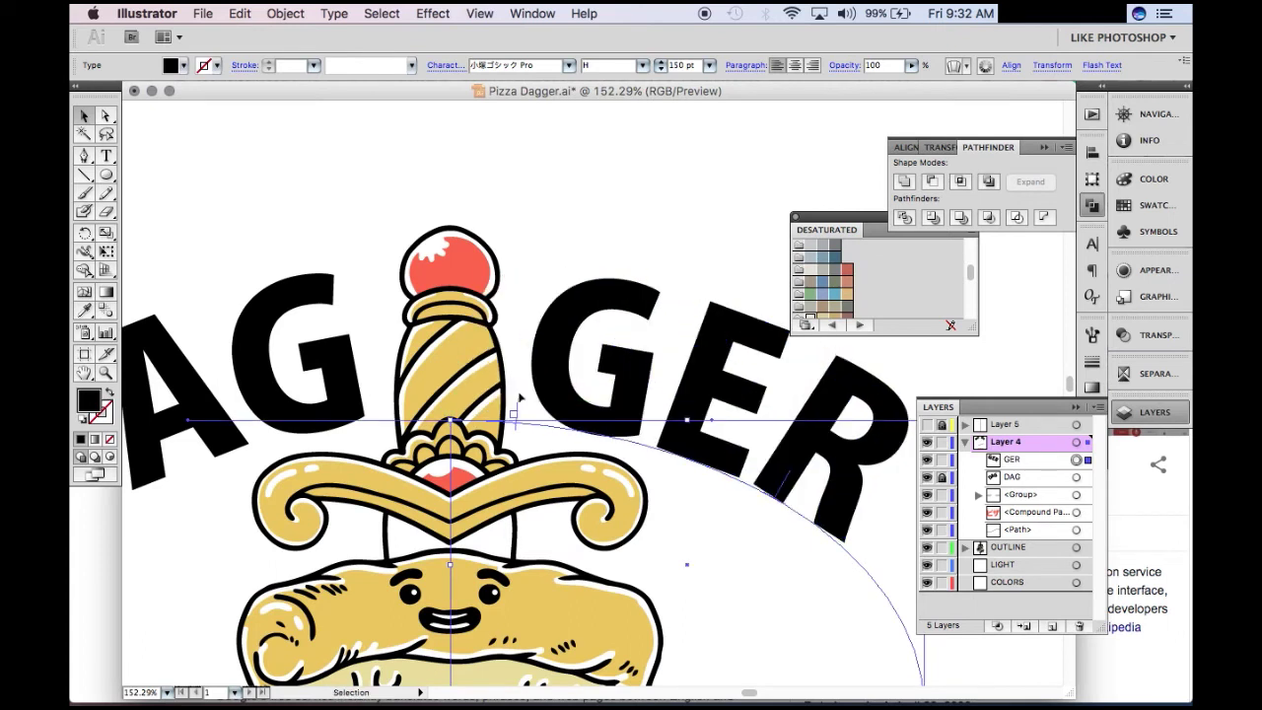
left_click(650, 190)
key("super+minus")
key("super+minus")
key("super+minus")
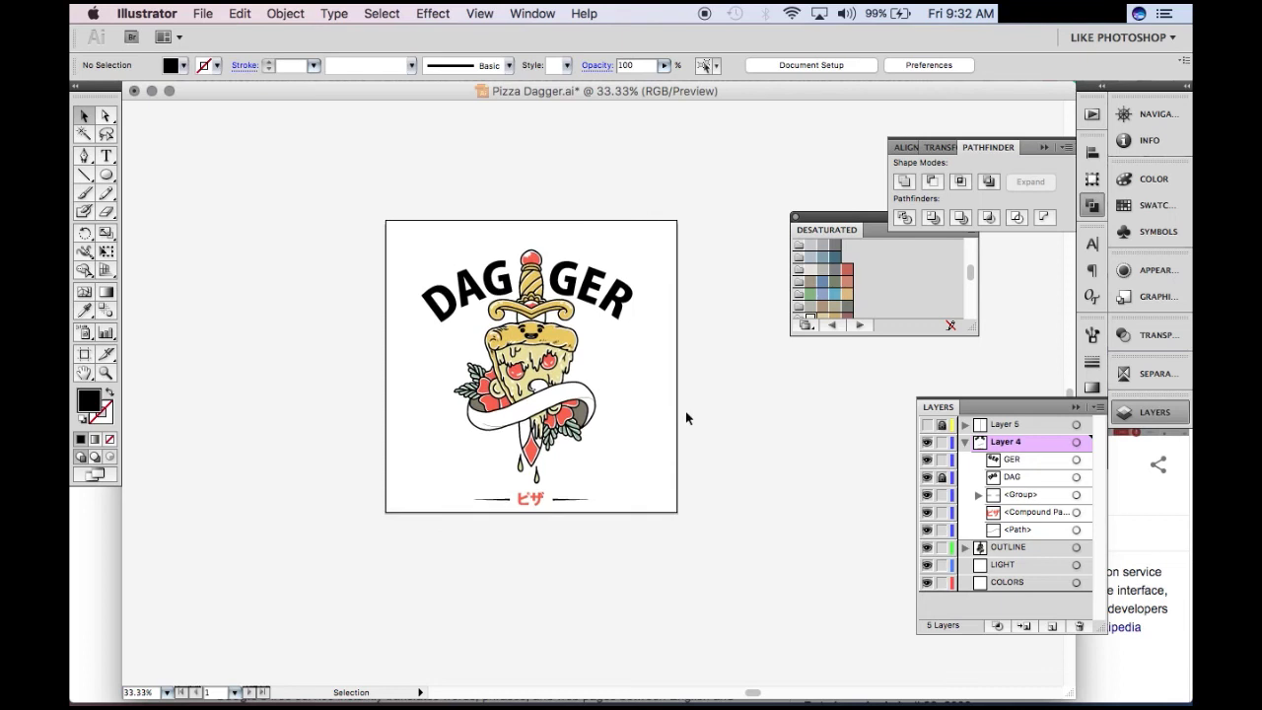
left_click(578, 294)
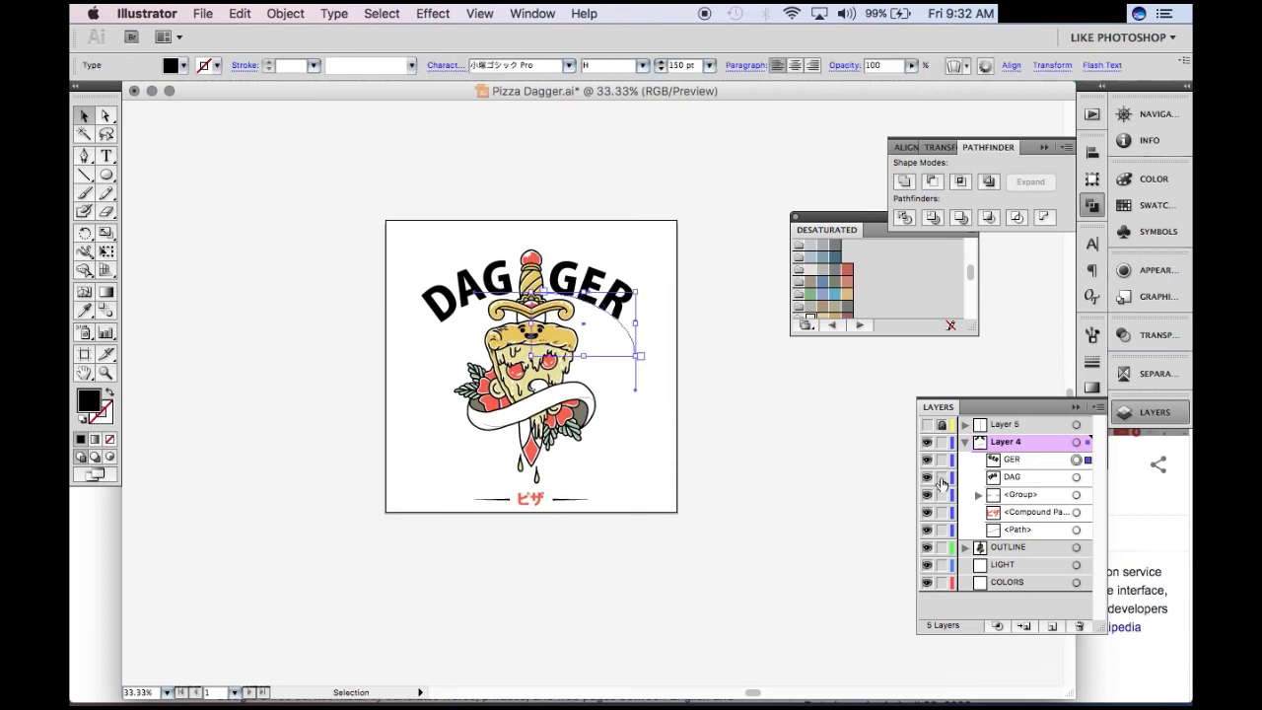
left_click(466, 294, "shift")
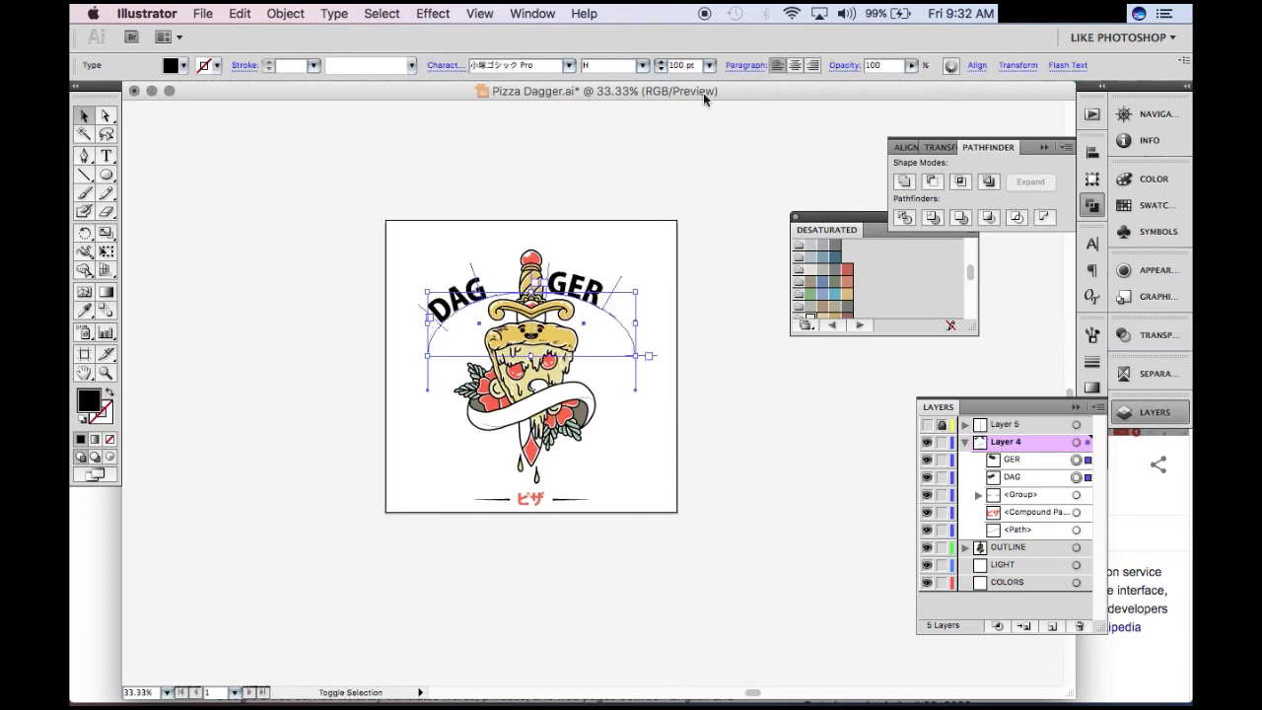
left_click(627, 186)
left_click_drag(443, 242, 653, 370)
left_click(199, 318)
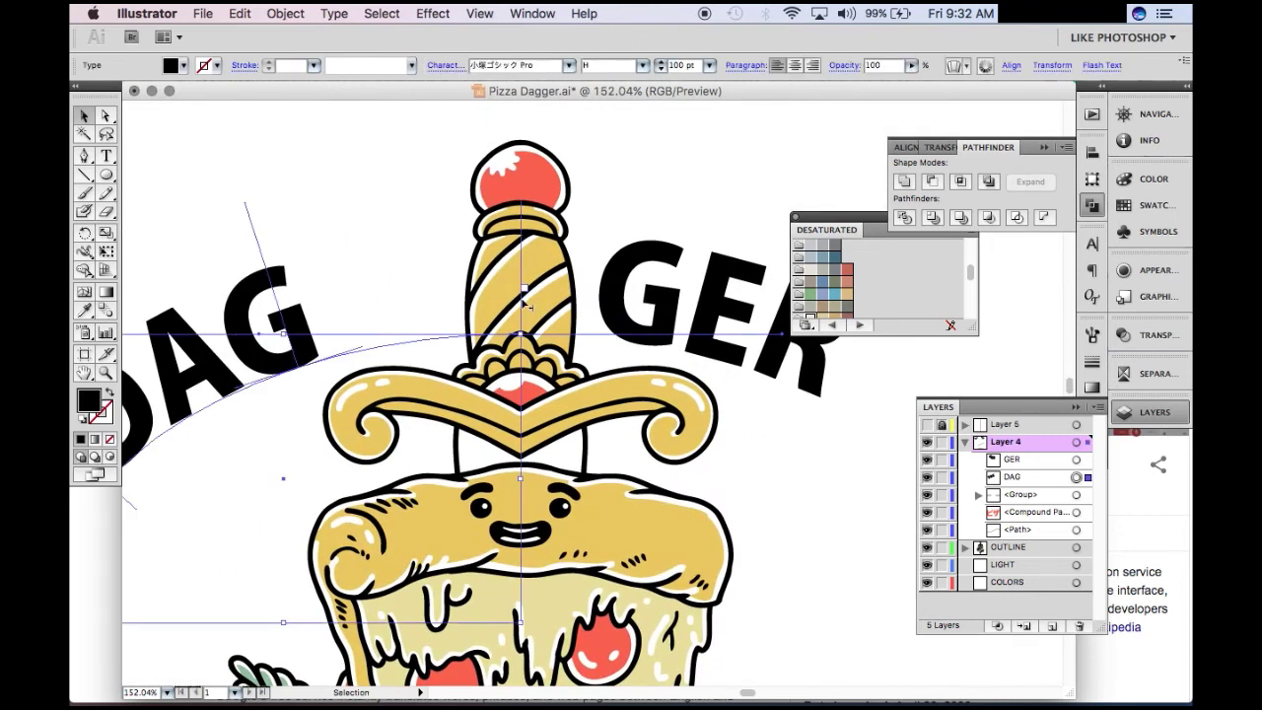
scroll(431, 316, "left", 3)
left_click_drag(232, 507, 334, 460)
Step: Type PIZZA along the banner path at 50 pt
key("ctrl+shift+a")
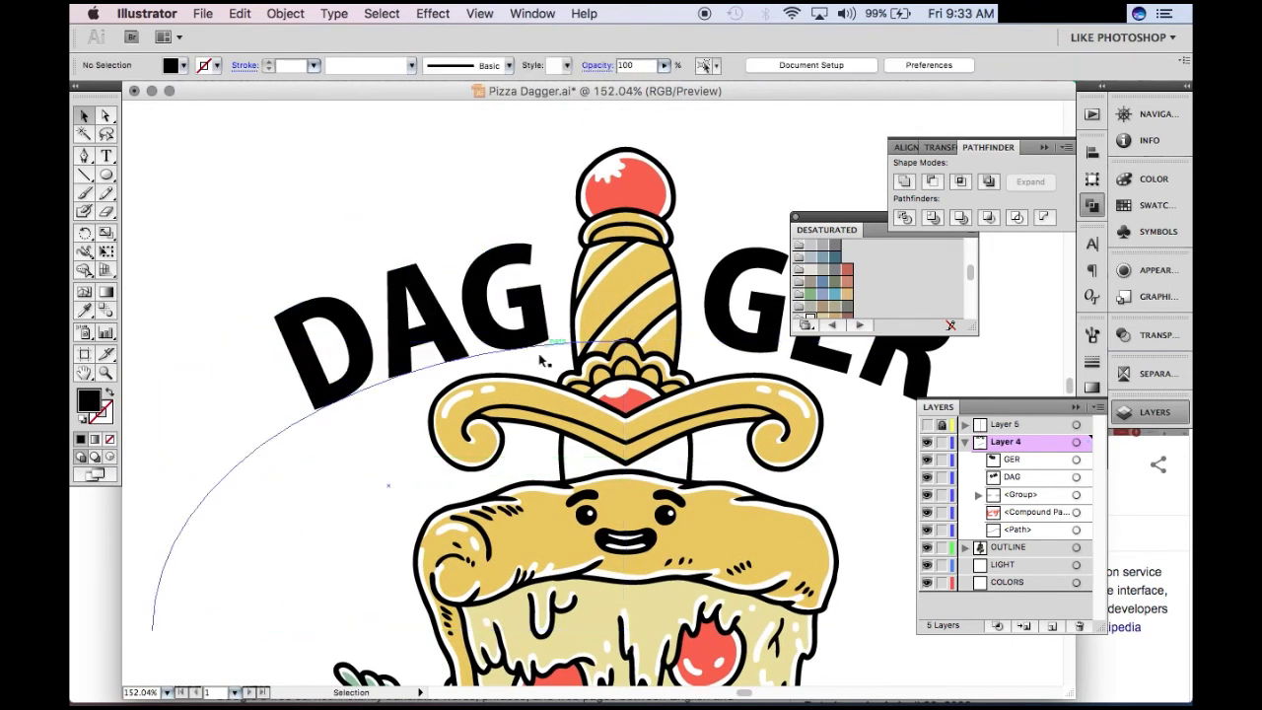
left_click(547, 377, "alt")
left_click(655, 459)
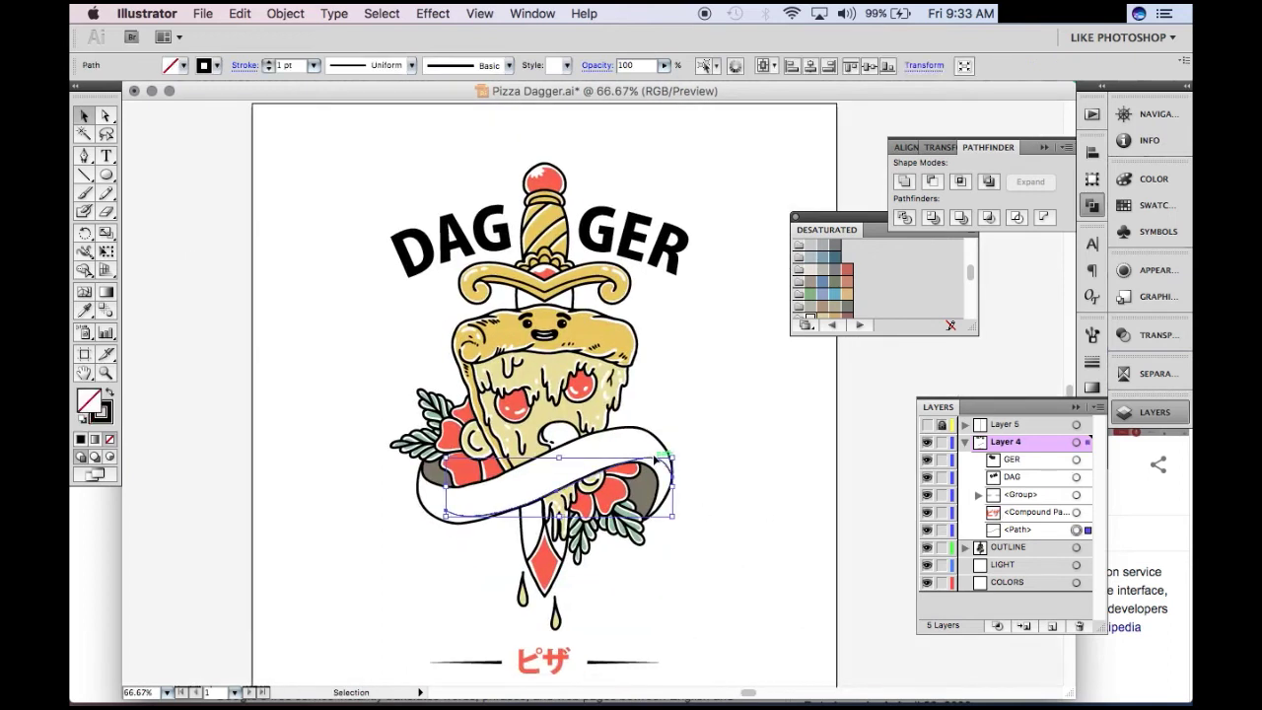
key("shift+Left")
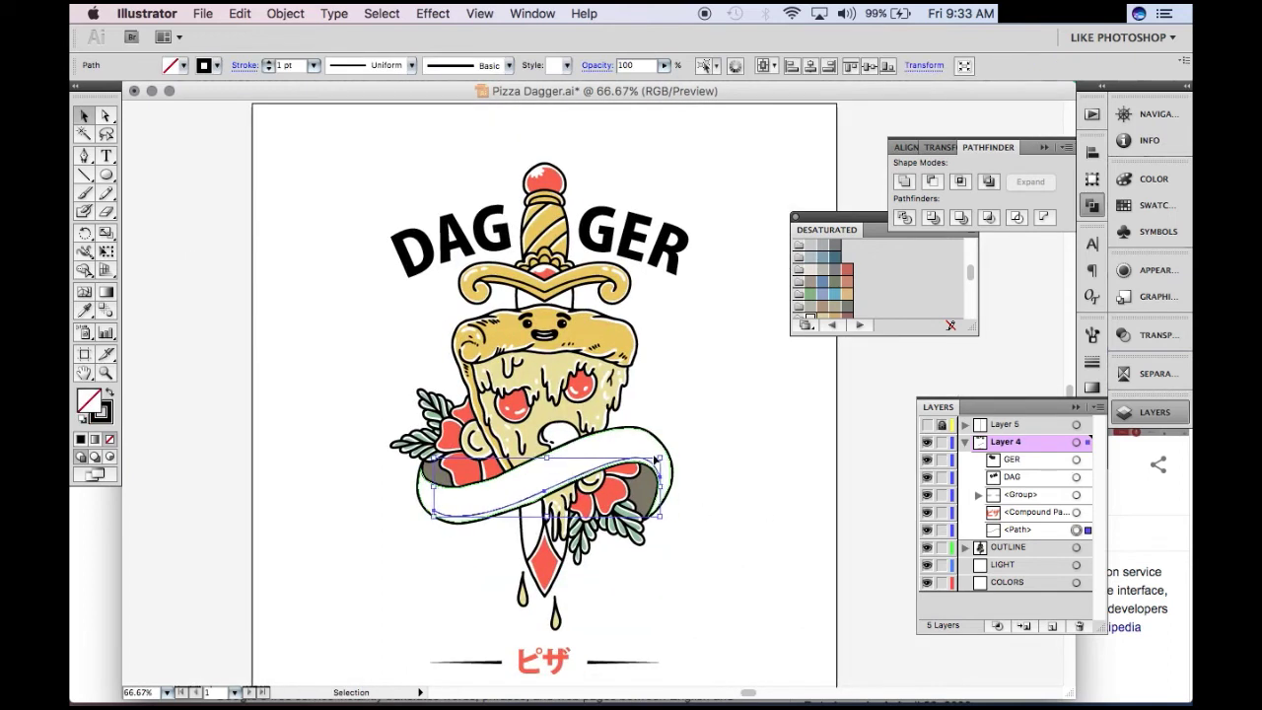
key("t")
left_click(564, 469)
type("PIZ")
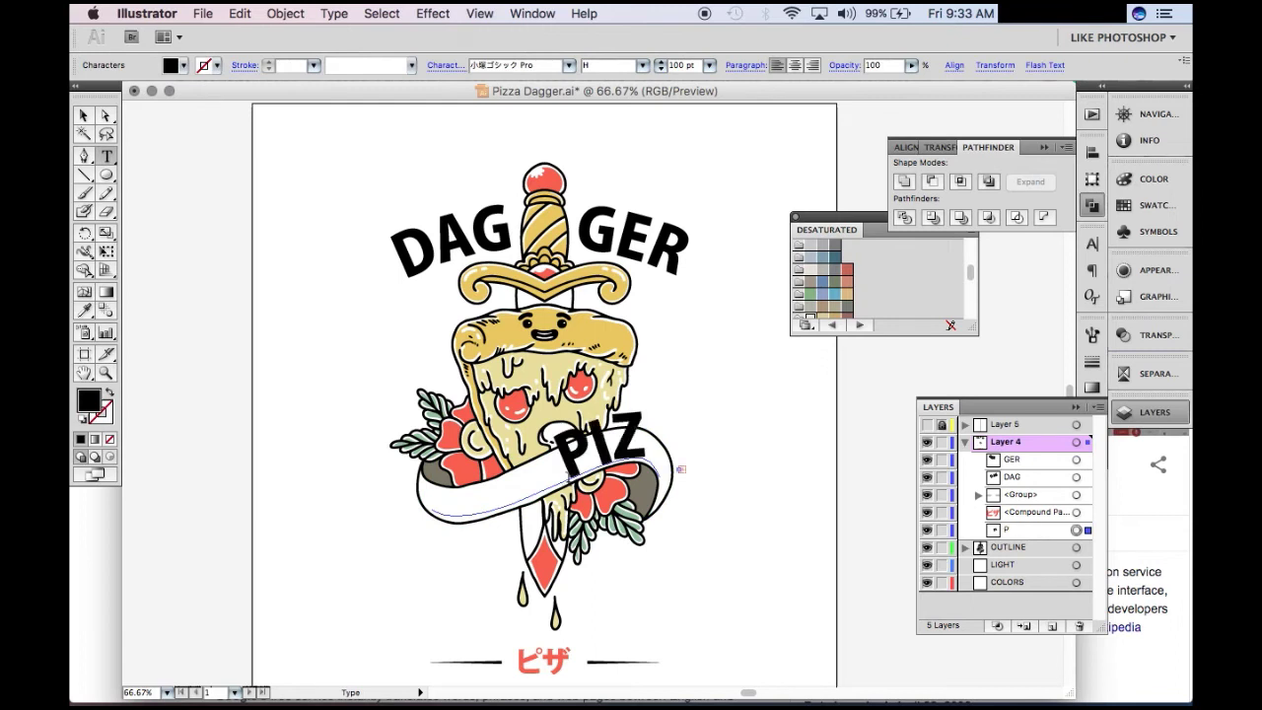
left_click(84, 113)
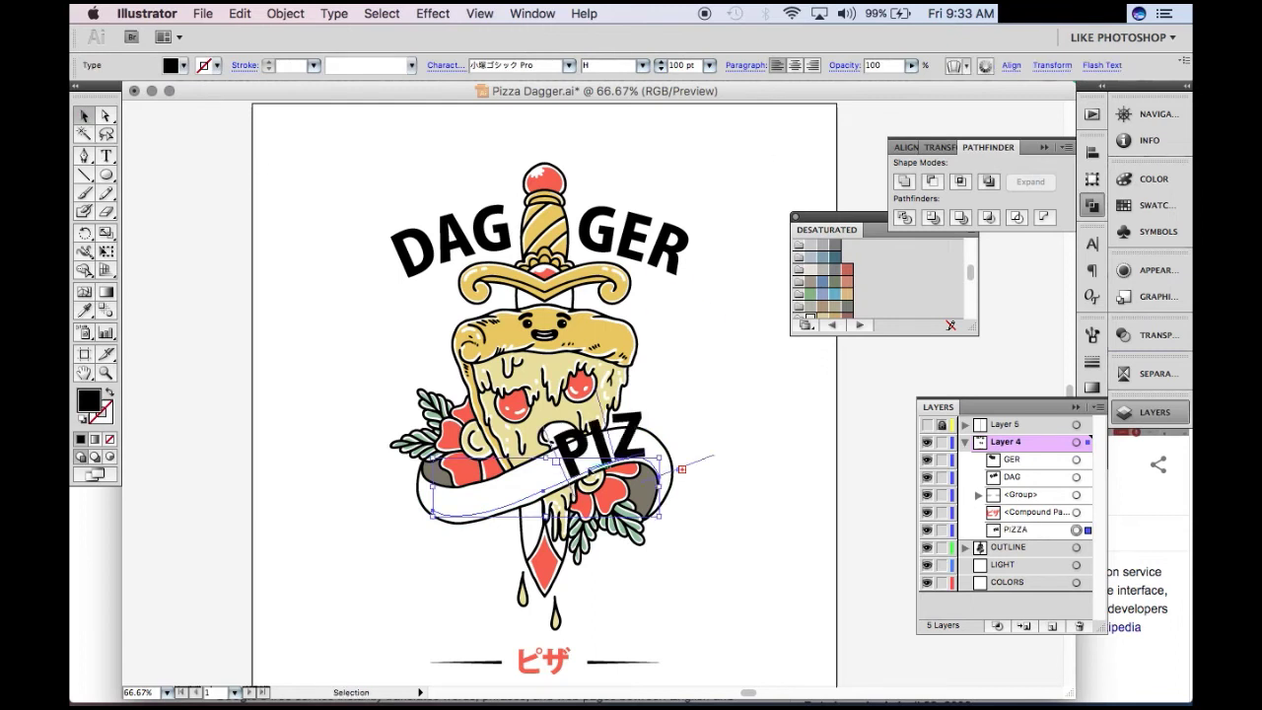
left_click_drag(713, 455, 717, 451)
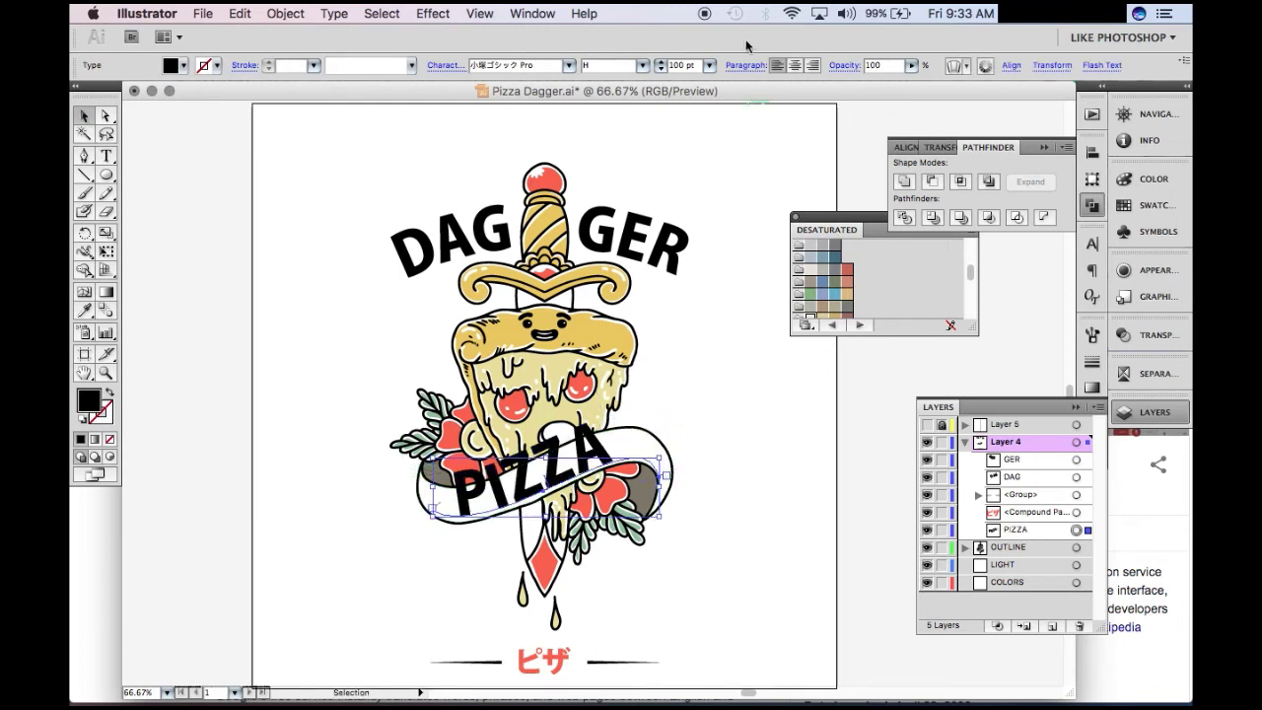
type("50")
key("Return")
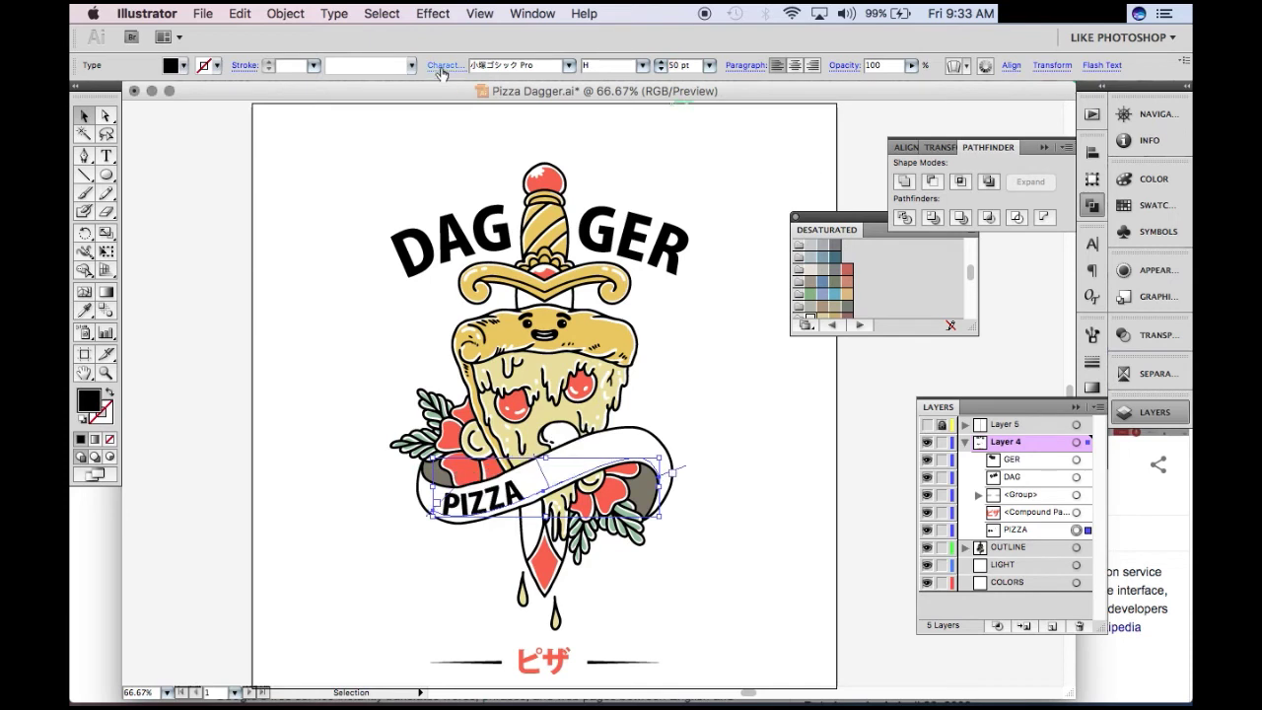
Step: Set the PIZZA text's tracking to 200
left_click(443, 71)
left_click(438, 152)
left_click(438, 152)
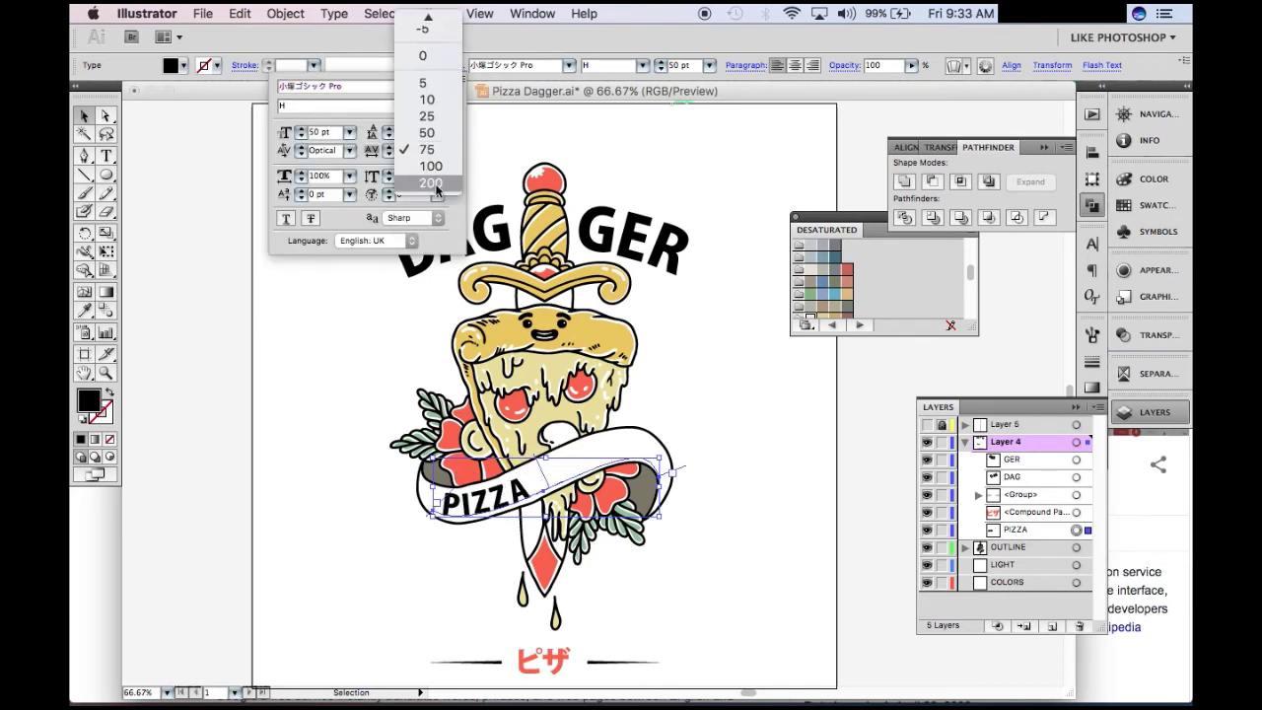
left_click(431, 184)
left_click(797, 67)
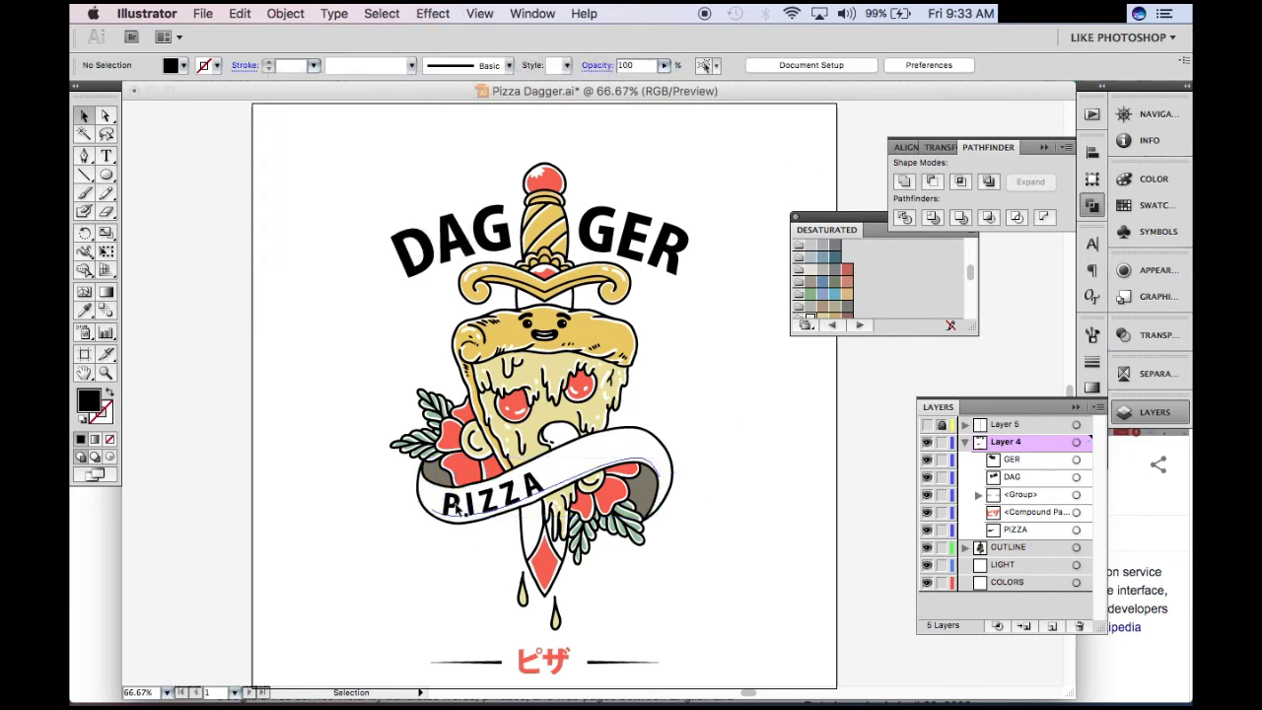
Step: Slide PIZZA right along the banner and retune its tracking, settling at 1000
left_click(449, 499)
left_click_drag(448, 499, 512, 498)
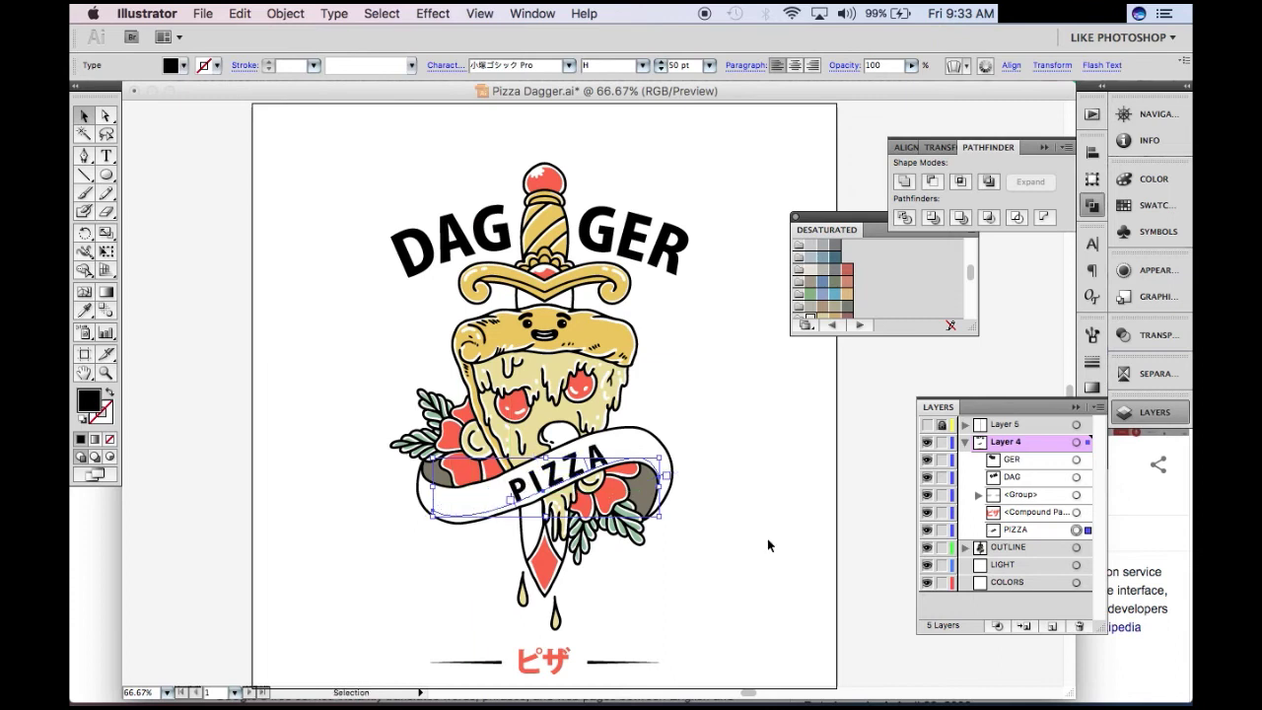
scroll(767, 538, "down", 1)
left_click(446, 65)
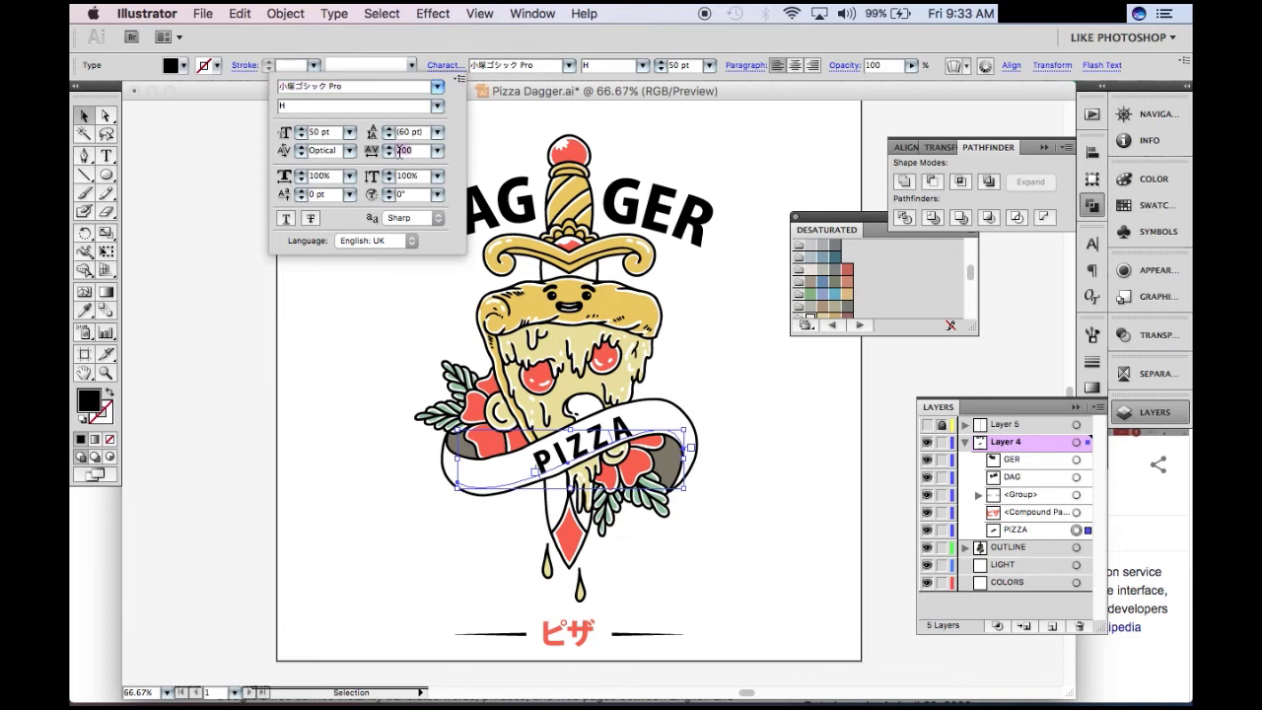
key("Return")
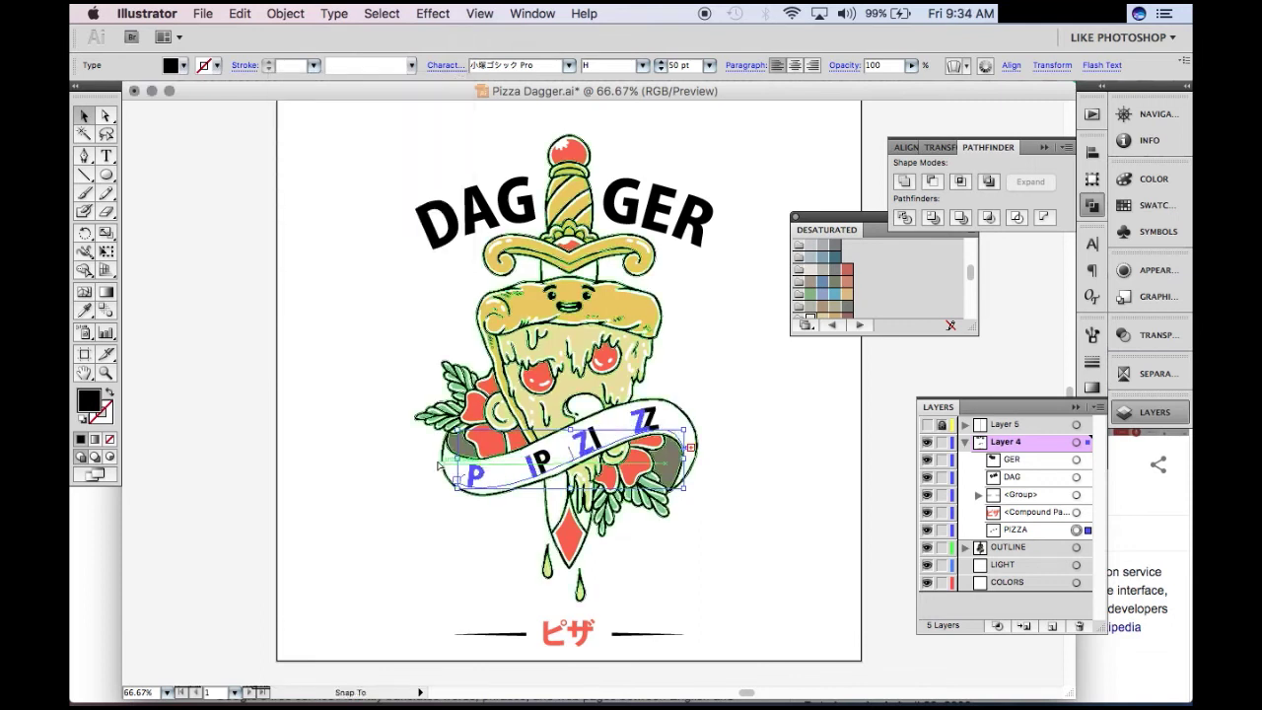
left_click(445, 65)
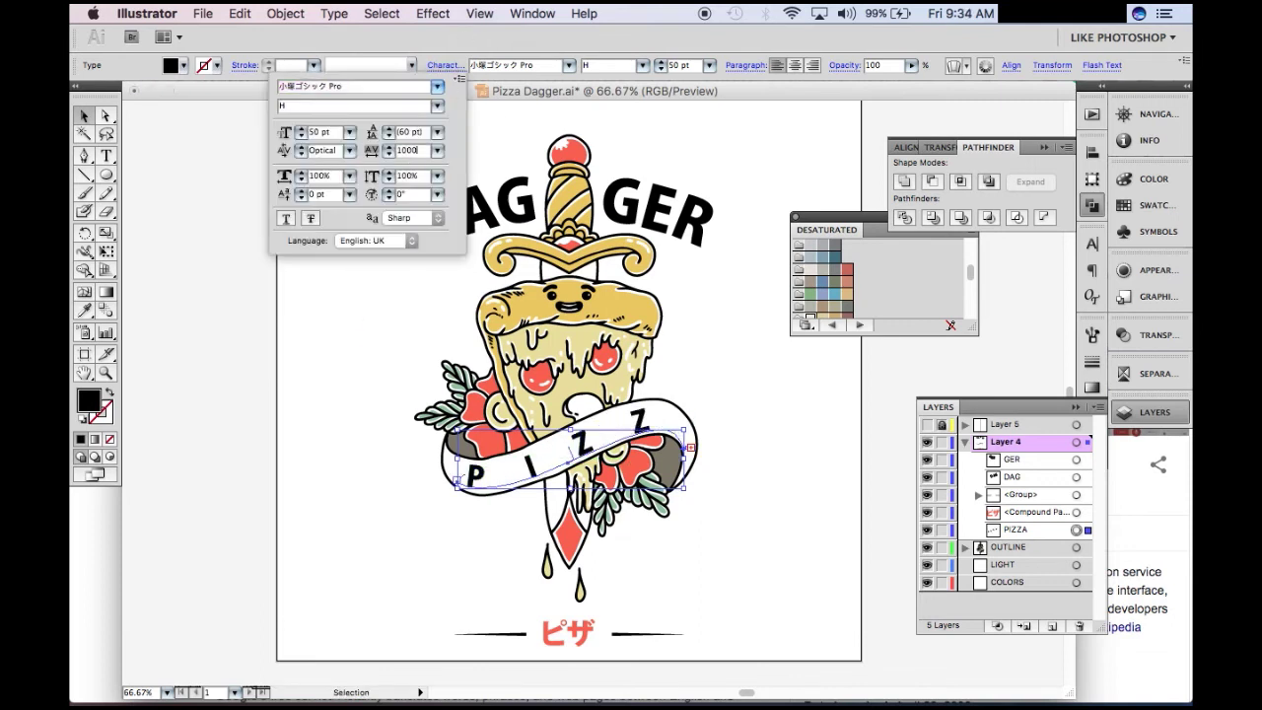
key("Return")
left_click(446, 65)
key("Return")
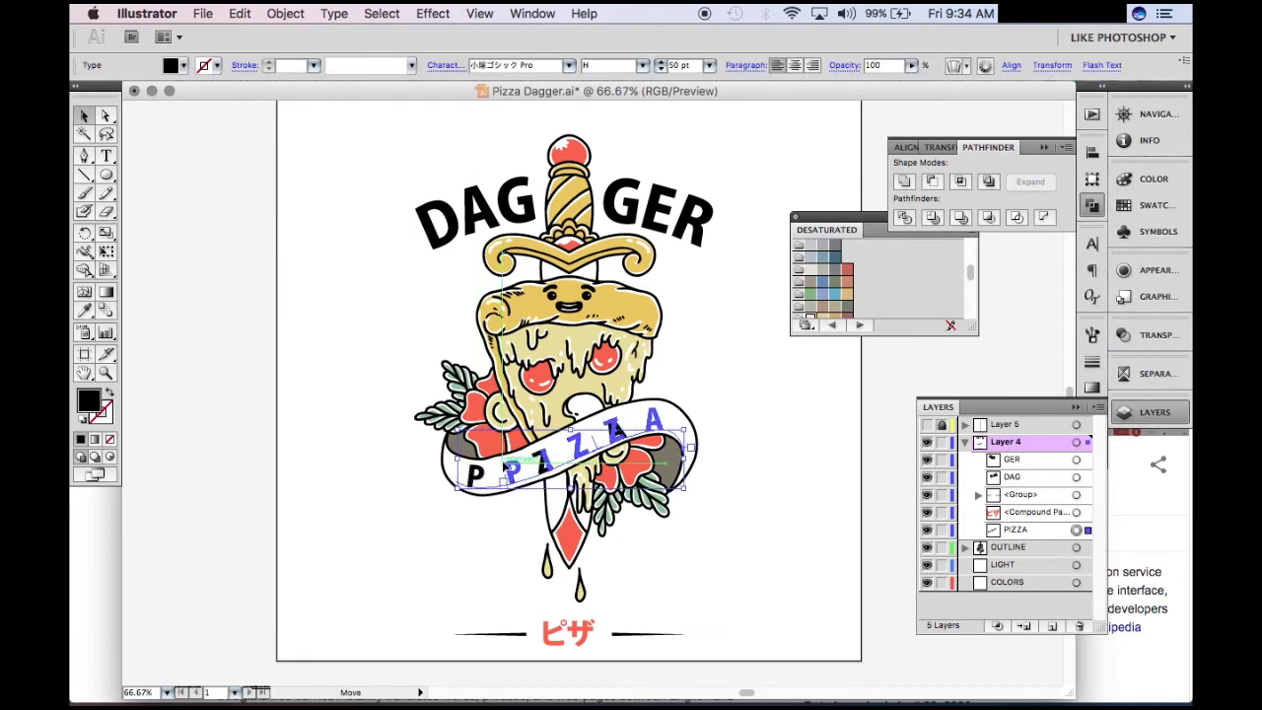
left_click(775, 464)
scroll(776, 464, "up", 1)
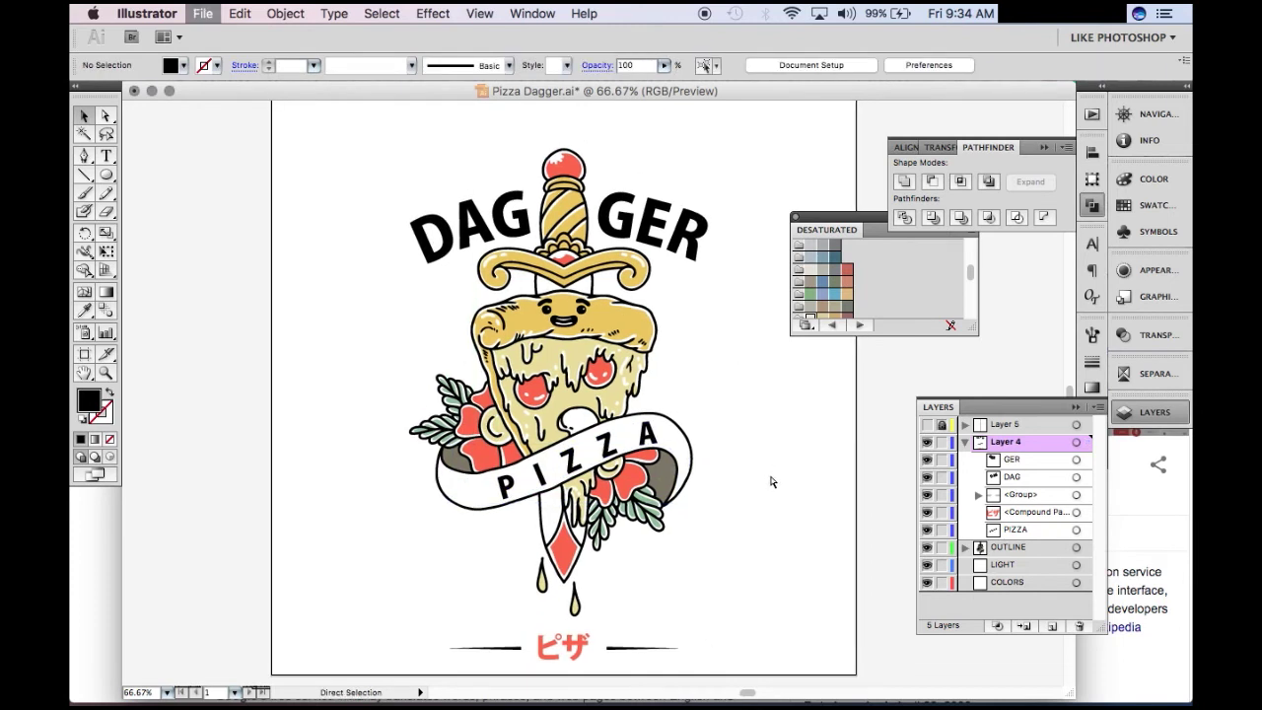
Step: Search the web for 'old school tattoo font' in Chrome
left_click(740, 667)
left_click(598, 72)
type("ol")
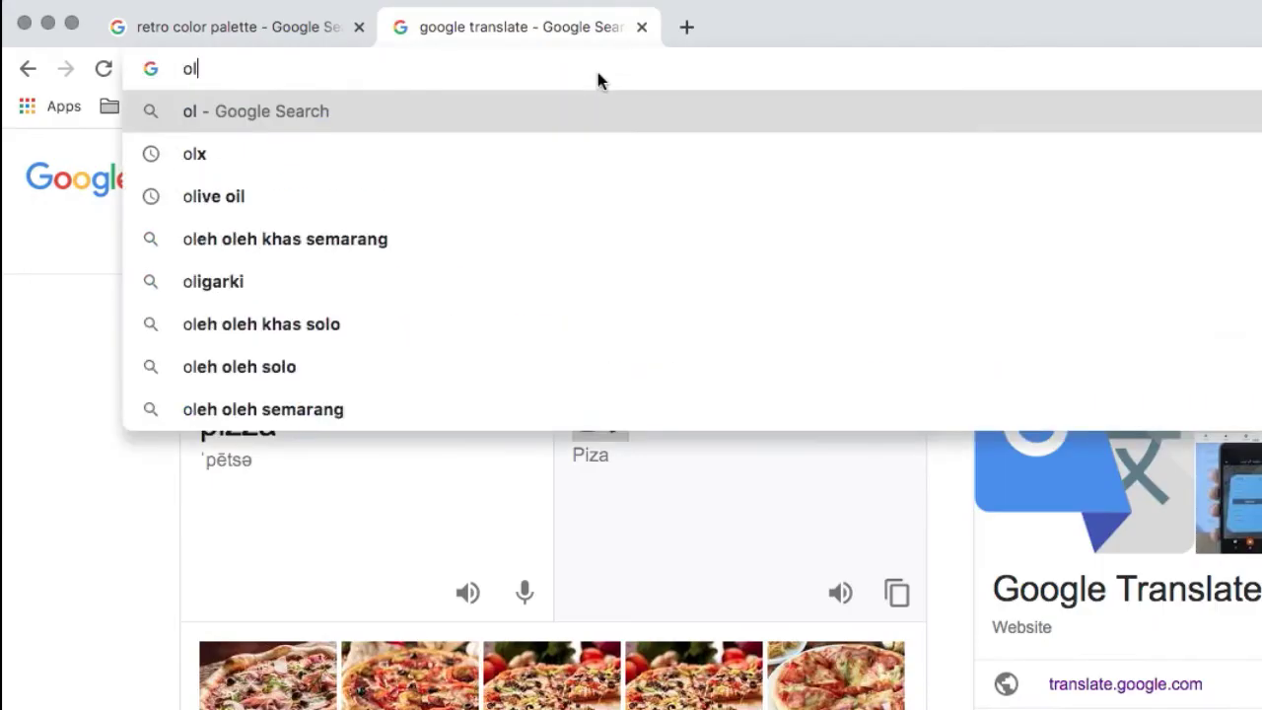
type("d school tattoo font")
key("Return")
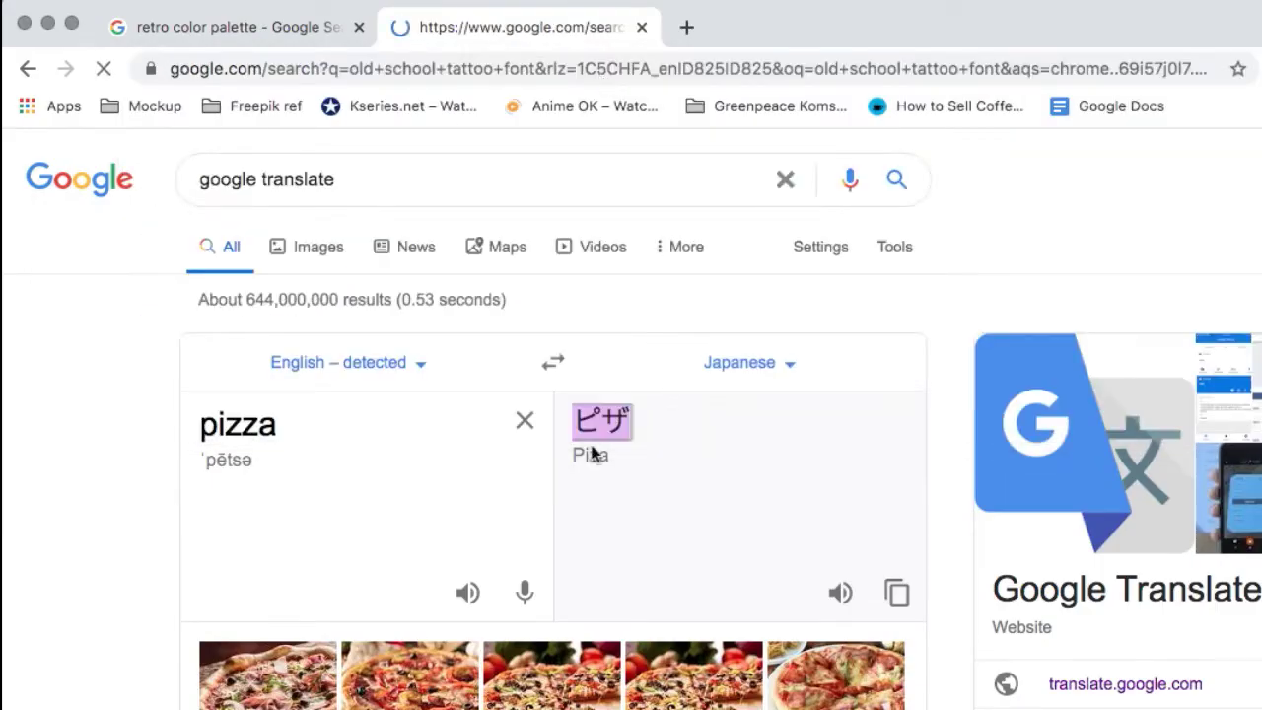
scroll(473, 603, "down", 4)
scroll(470, 591, "down", 2)
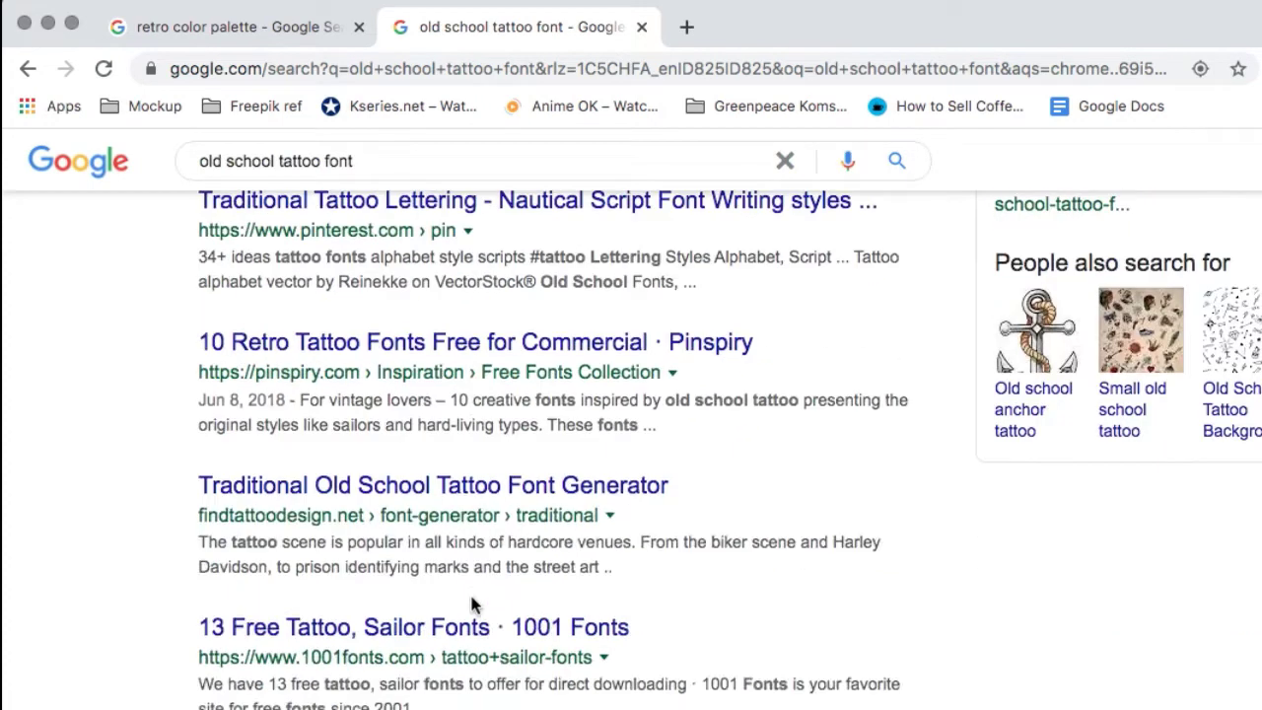
scroll(444, 444, "up", 6)
Step: Open the Sailor jerry fonts result in a new tab and view the Tattoo Ink font page
left_click(428, 355, "super")
key("ctrl+Tab")
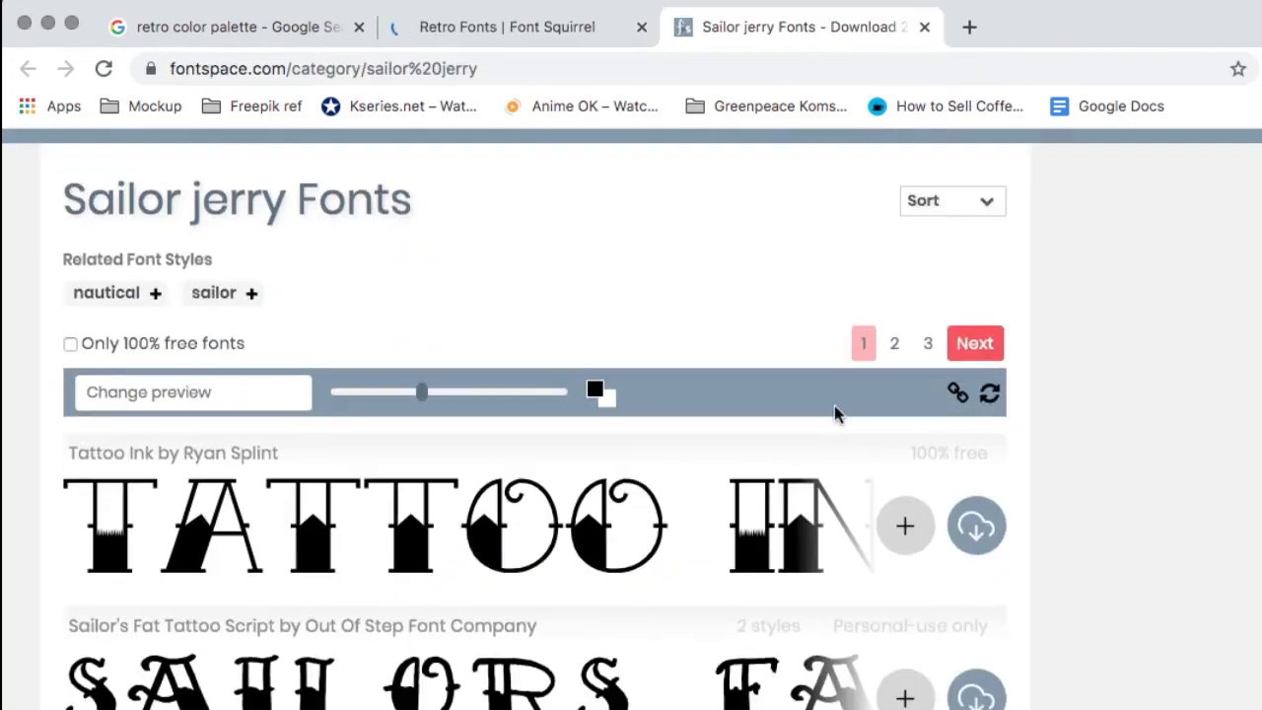
scroll(834, 414, "down", 2)
scroll(834, 414, "down", 2)
scroll(867, 197, "up", 1)
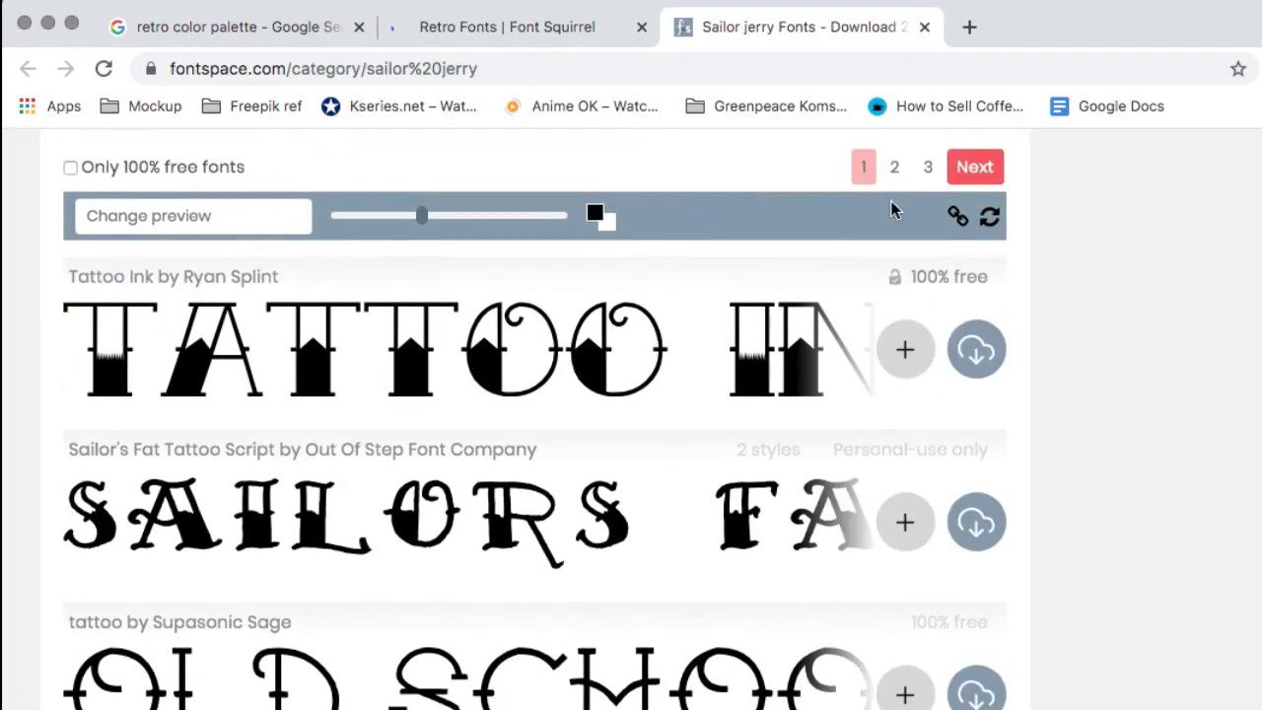
left_click(163, 324)
scroll(660, 335, "down", 1)
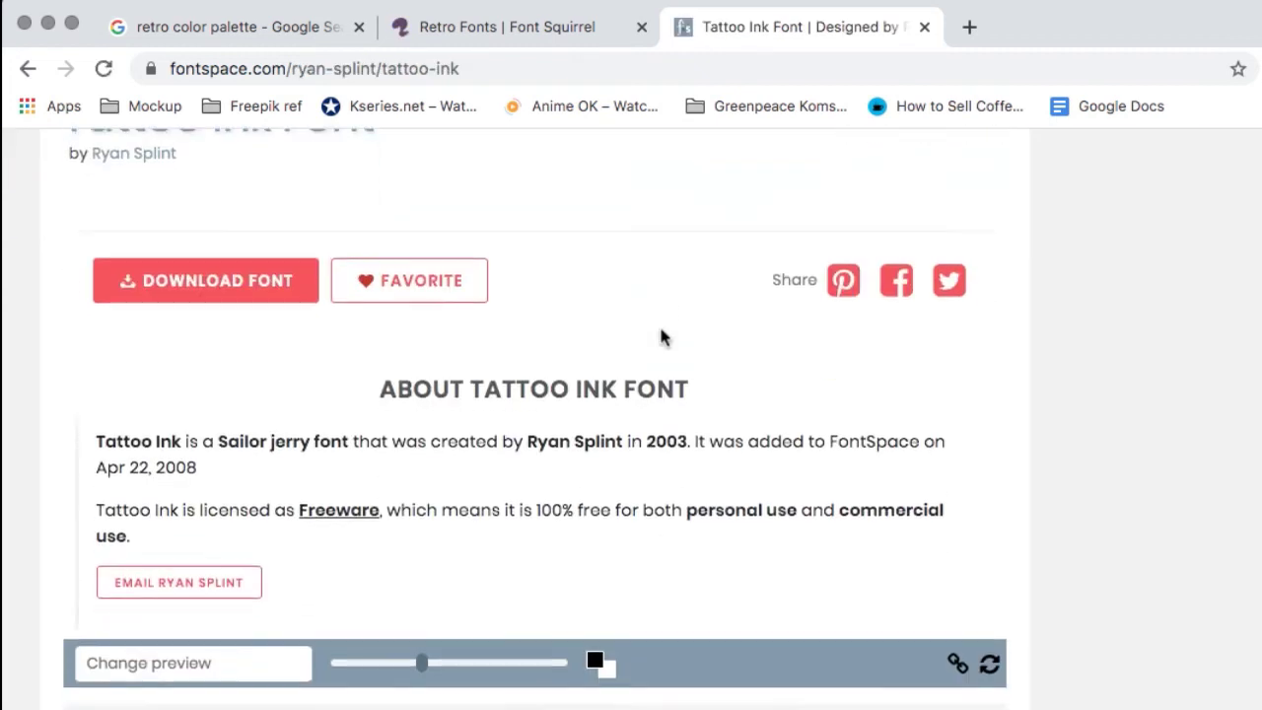
scroll(660, 335, "down", 2)
scroll(660, 335, "down", 2)
scroll(662, 336, "up", 3)
scroll(662, 336, "up", 1)
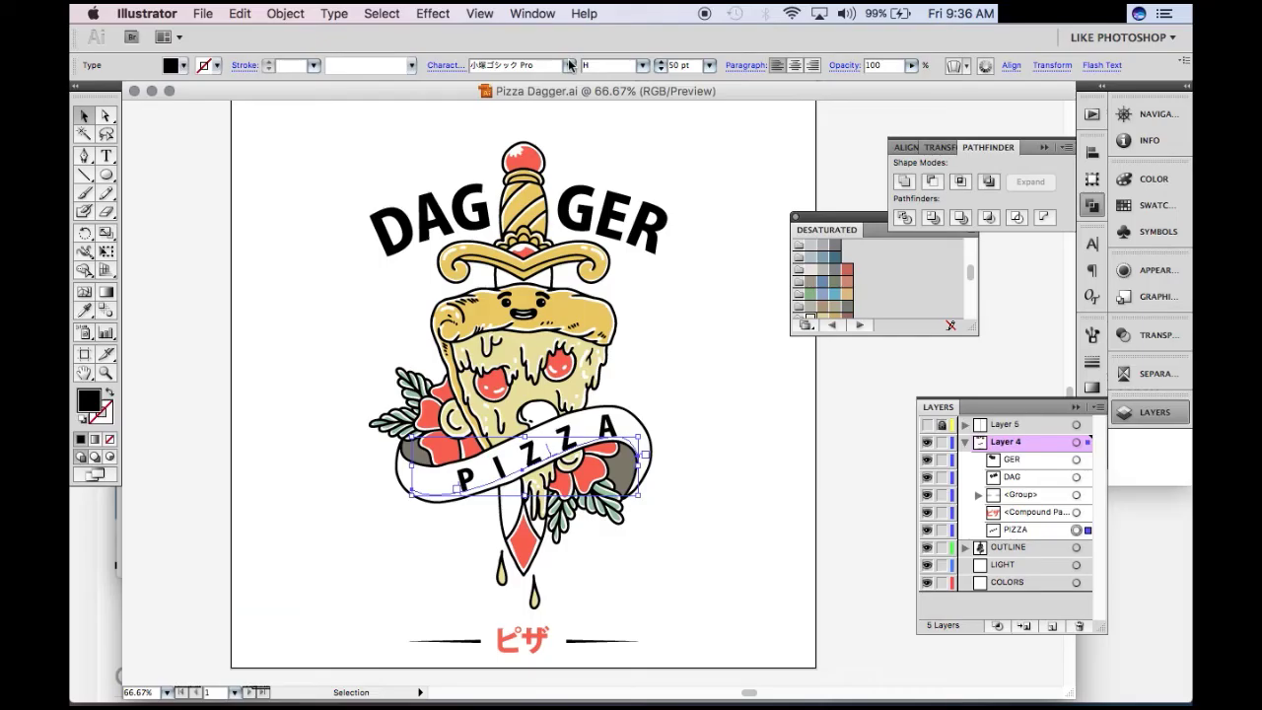
left_click(570, 65)
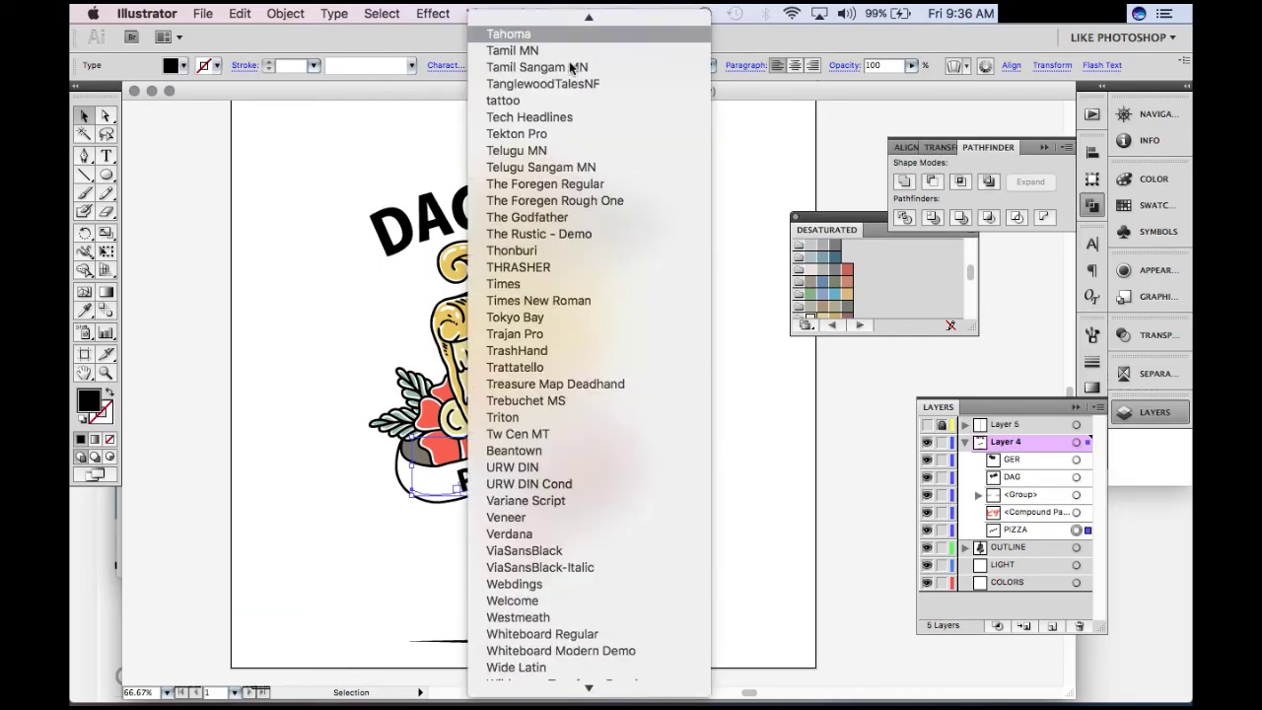
Step: Set the PIZZA banner text in the tattoo font
left_click(551, 101)
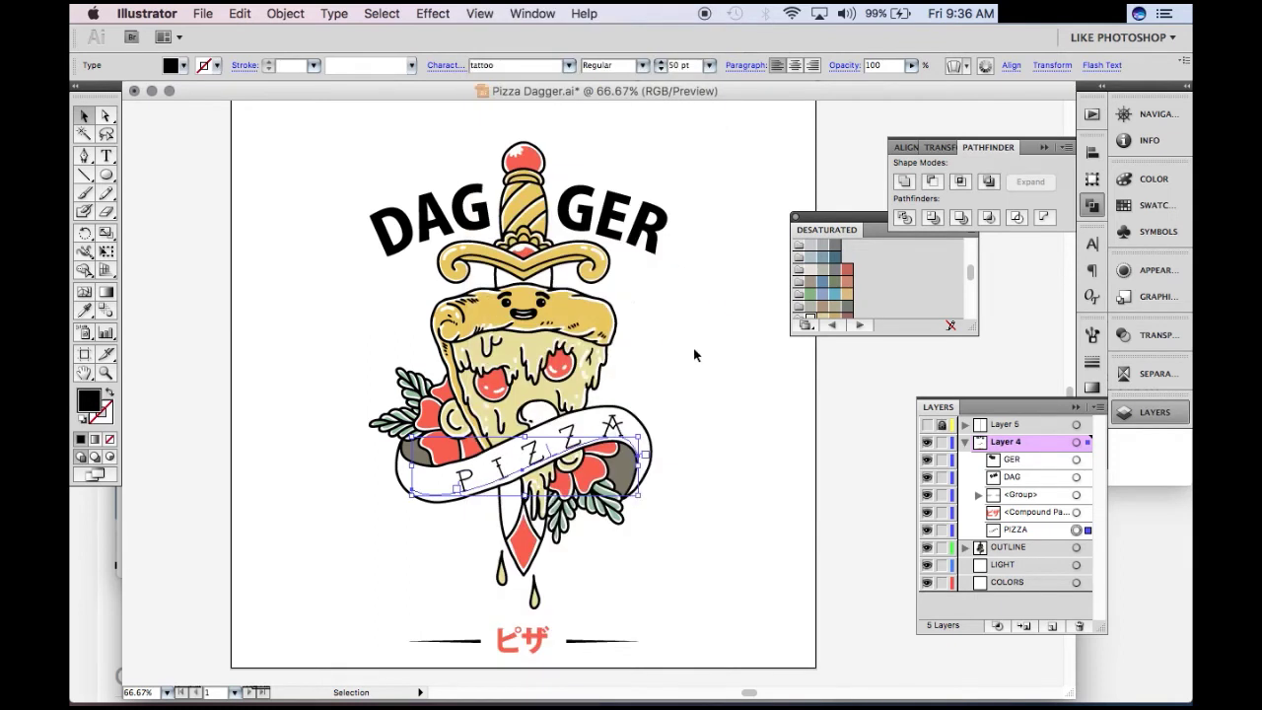
double_click(613, 426)
key("ctrl+a")
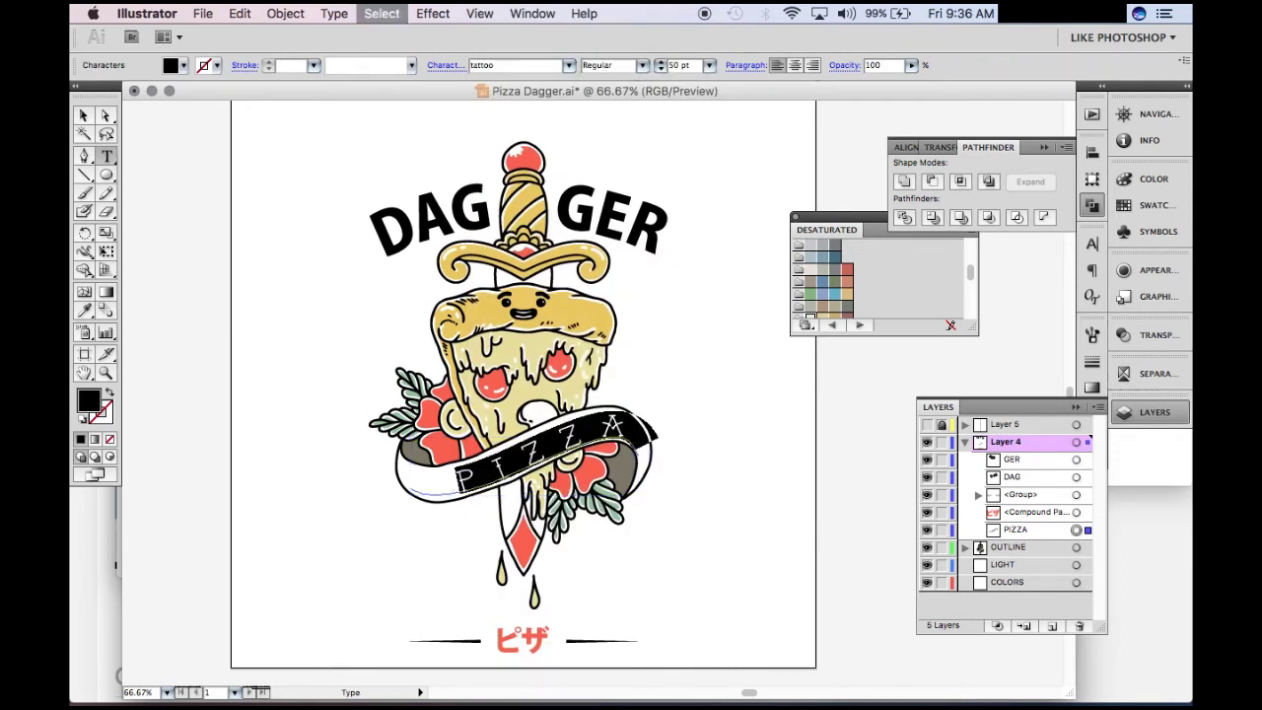
key("Escape")
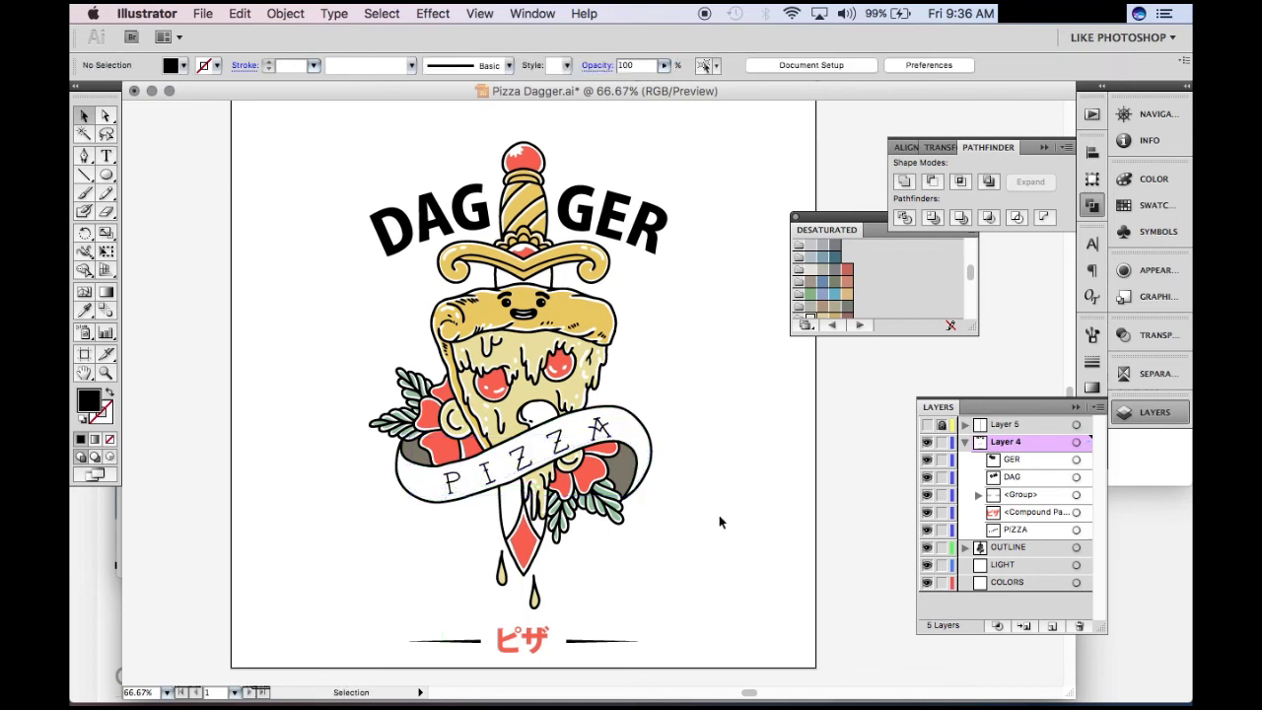
Step: Give the PIZZA letters a black 2 pt stroke
left_click_drag(718, 515, 758, 557)
left_click_drag(411, 339, 704, 543)
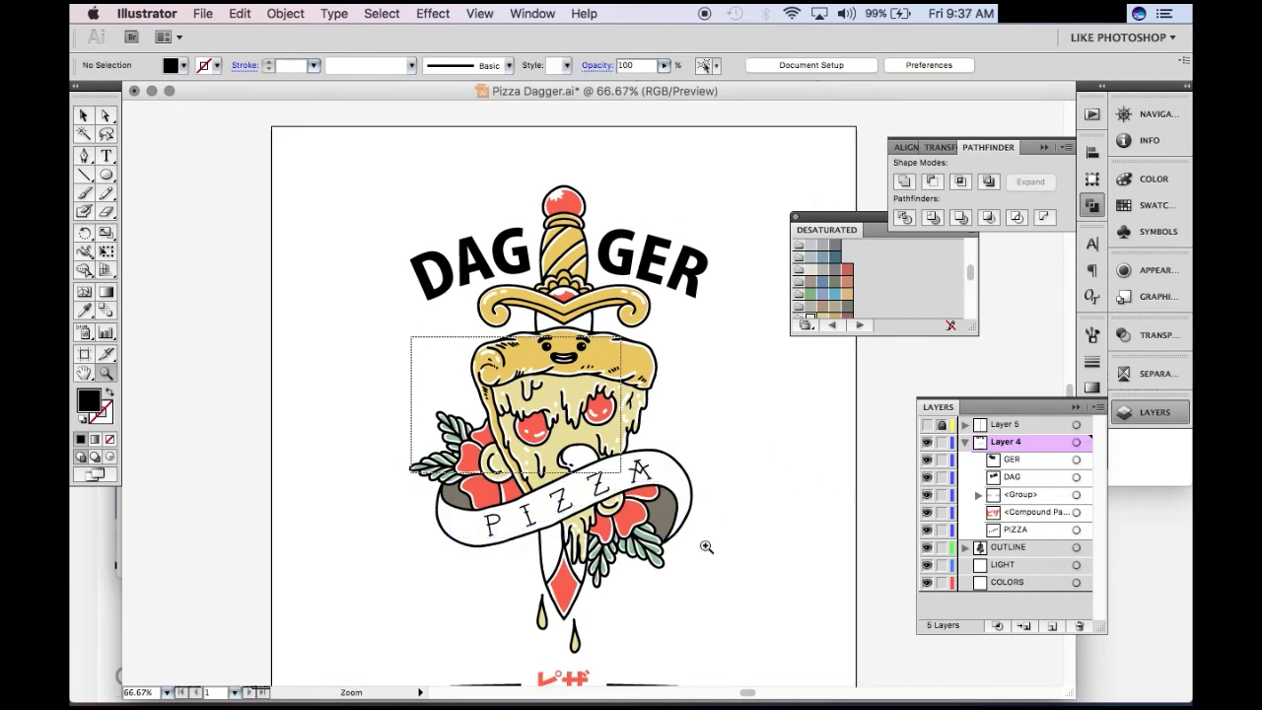
key("F6")
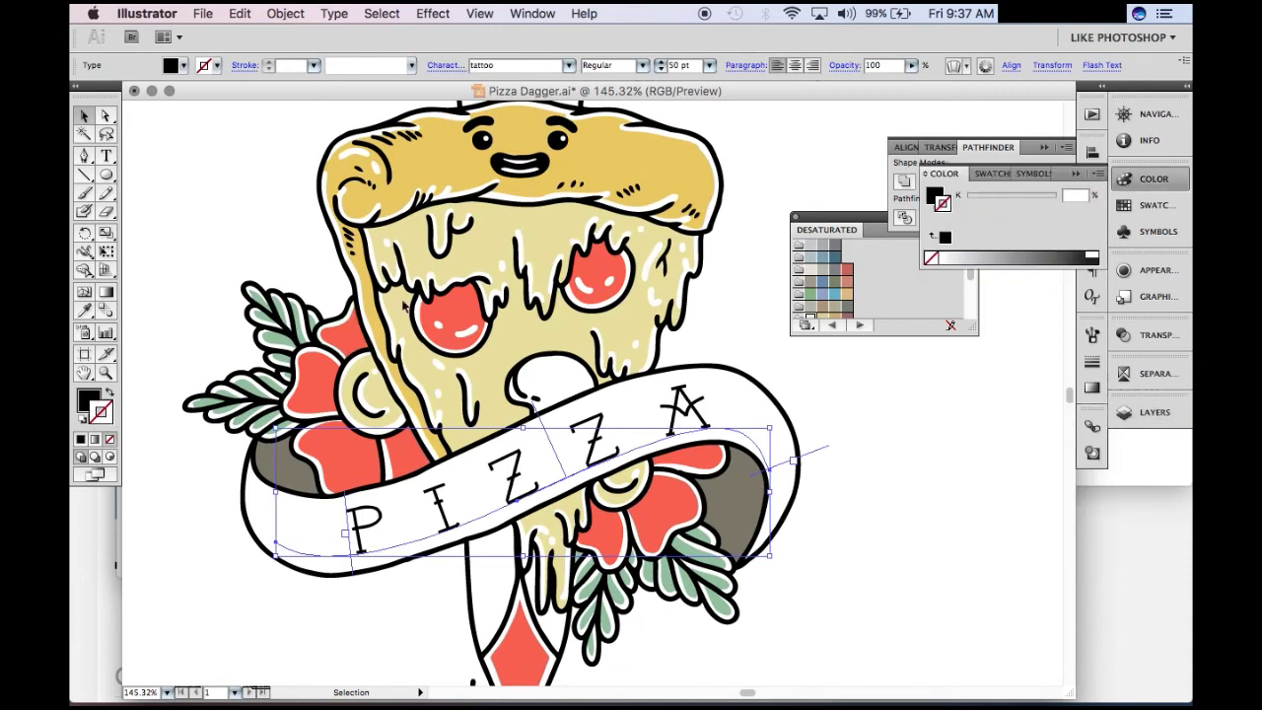
left_click(1094, 260)
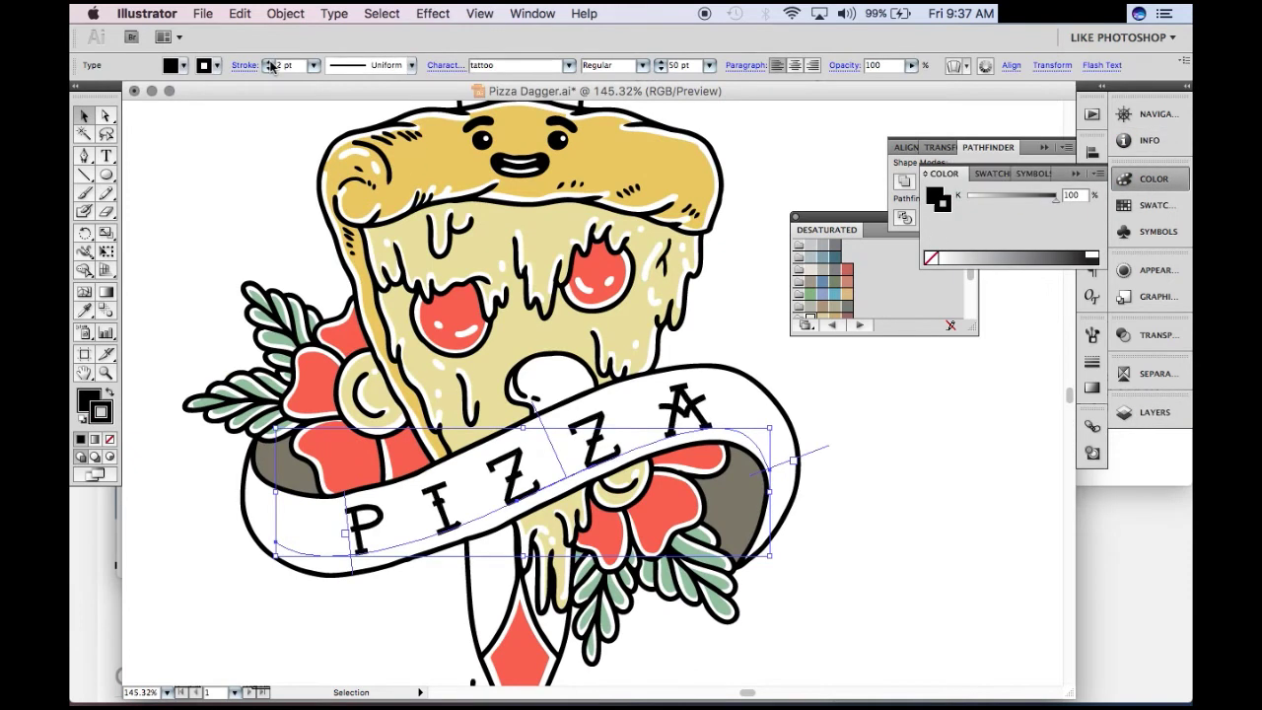
left_click(1088, 361)
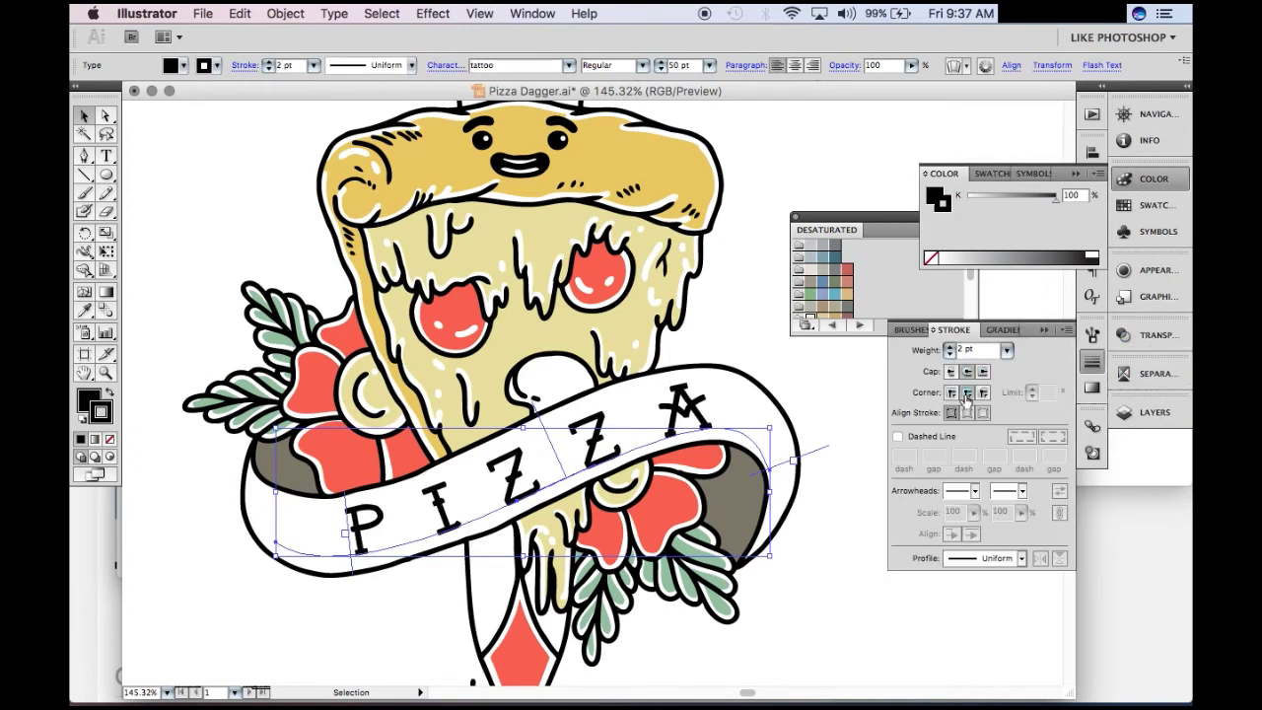
left_click(869, 642)
key("ctrl+minus")
key("ctrl+minus")
key("ctrl+minus")
Step: Add a new Layer 6 above Layer 4 from the Layers panel
scroll(645, 331, "up", 3)
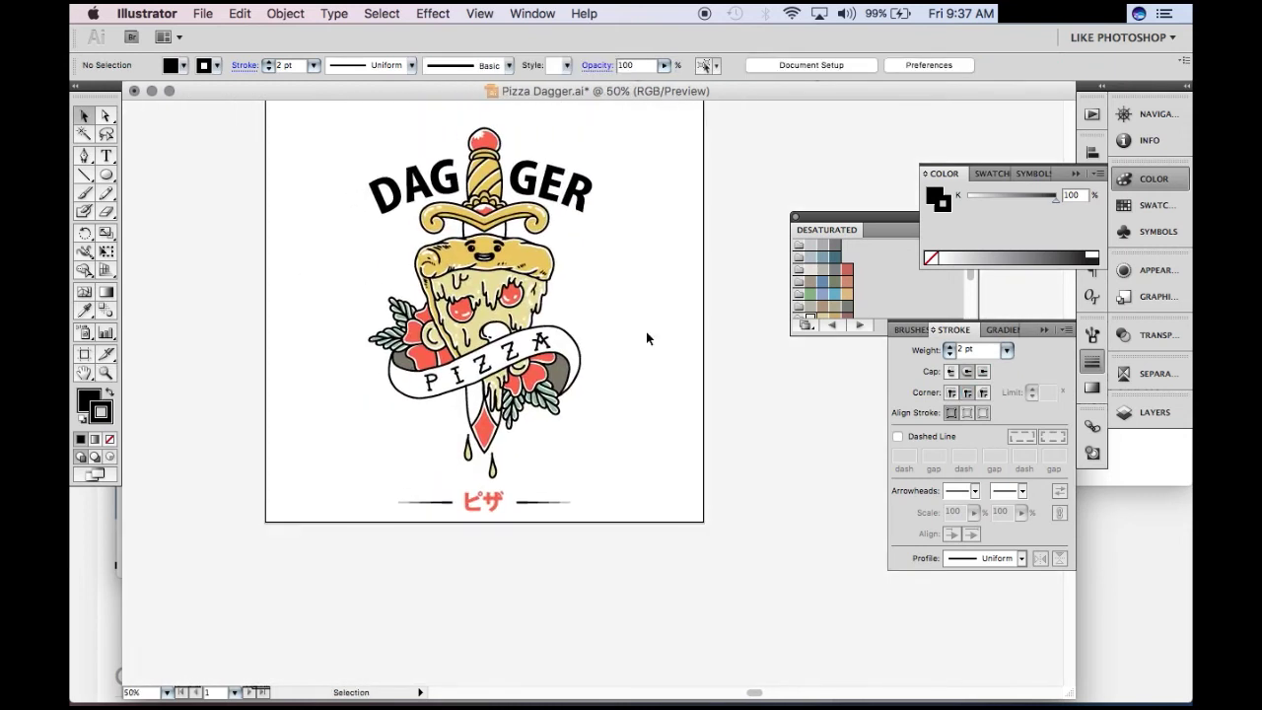
scroll(640, 310, "up", 3)
scroll(683, 331, "down", 1)
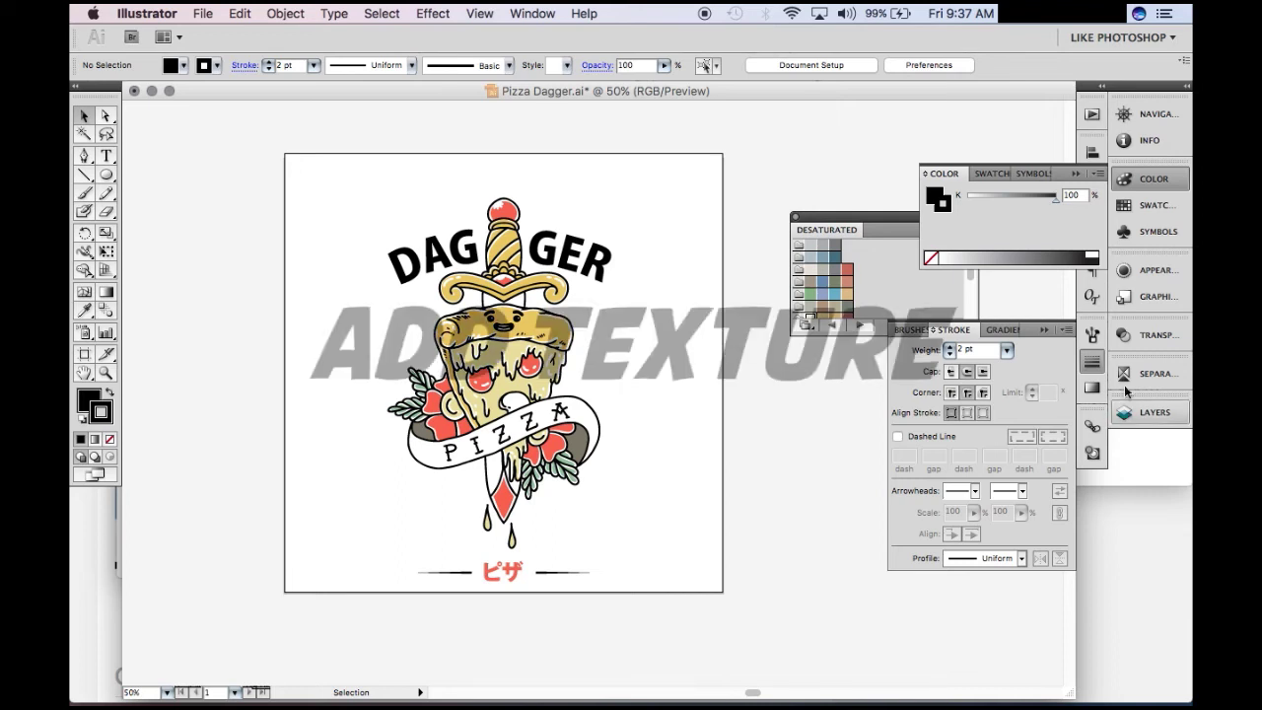
left_click(1148, 412)
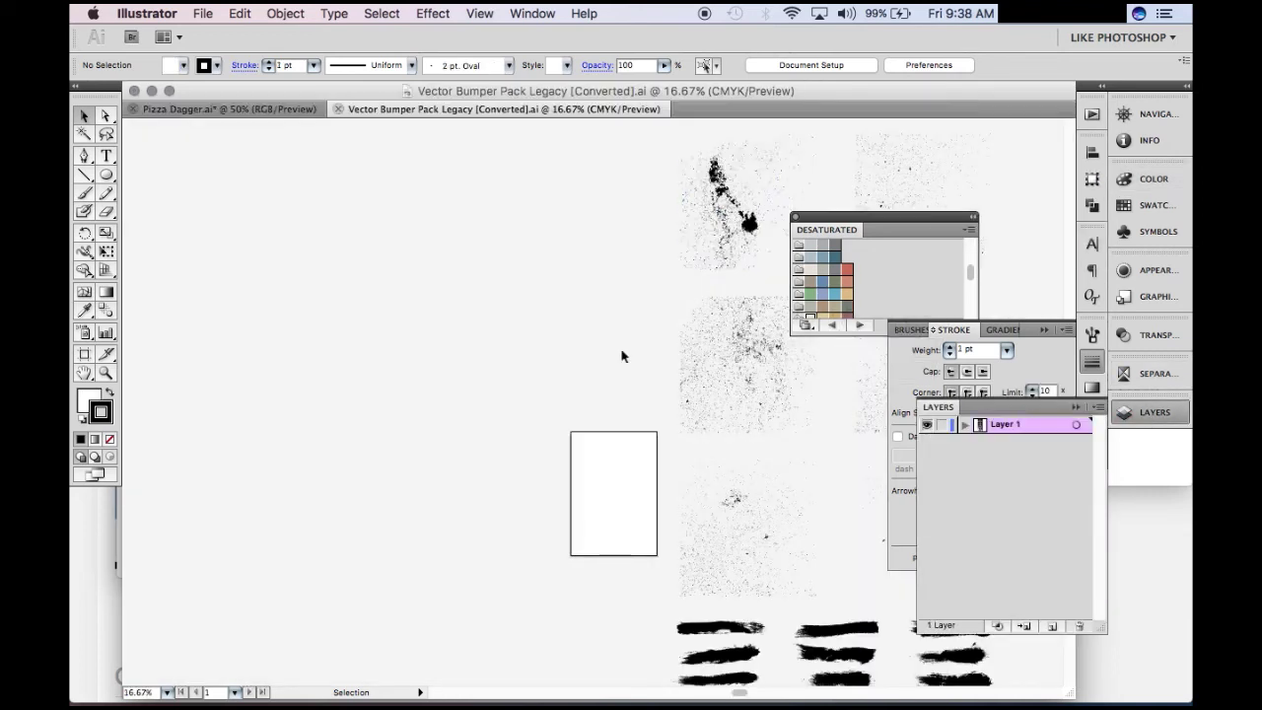
Step: Copy the speckle texture from the texture pack and paste it onto Layer 6 of Pizza Dagger
left_click(645, 357)
key("ctrl+c")
left_click(232, 109)
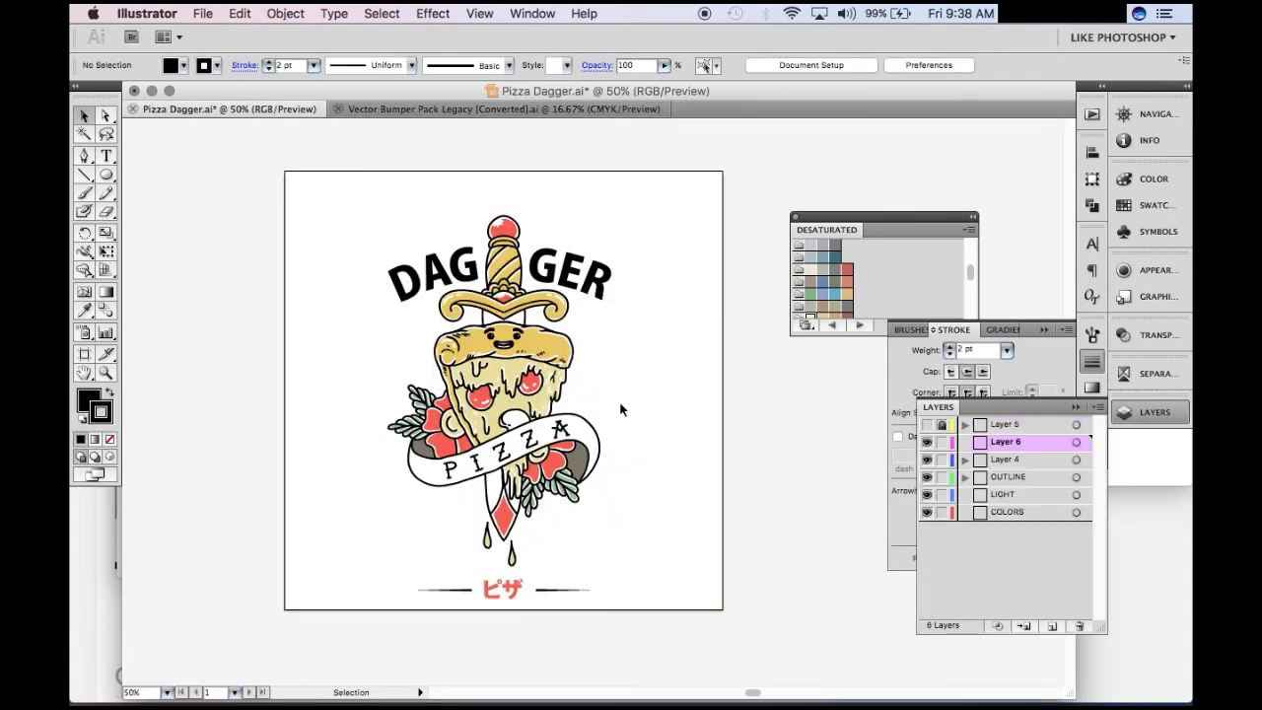
key("ctrl+v")
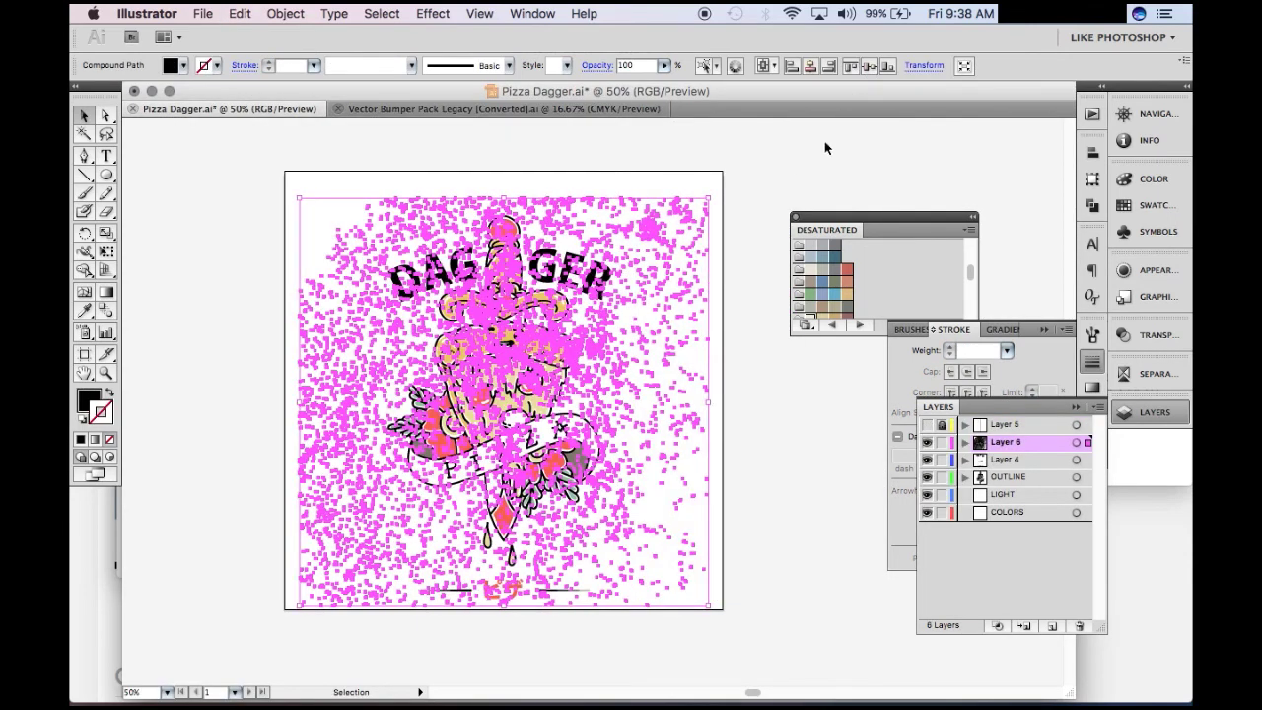
left_click(1153, 178)
Step: Zoom in on the dagger and pizza, briefly delete the speckle texture, then restore it
left_click(775, 472)
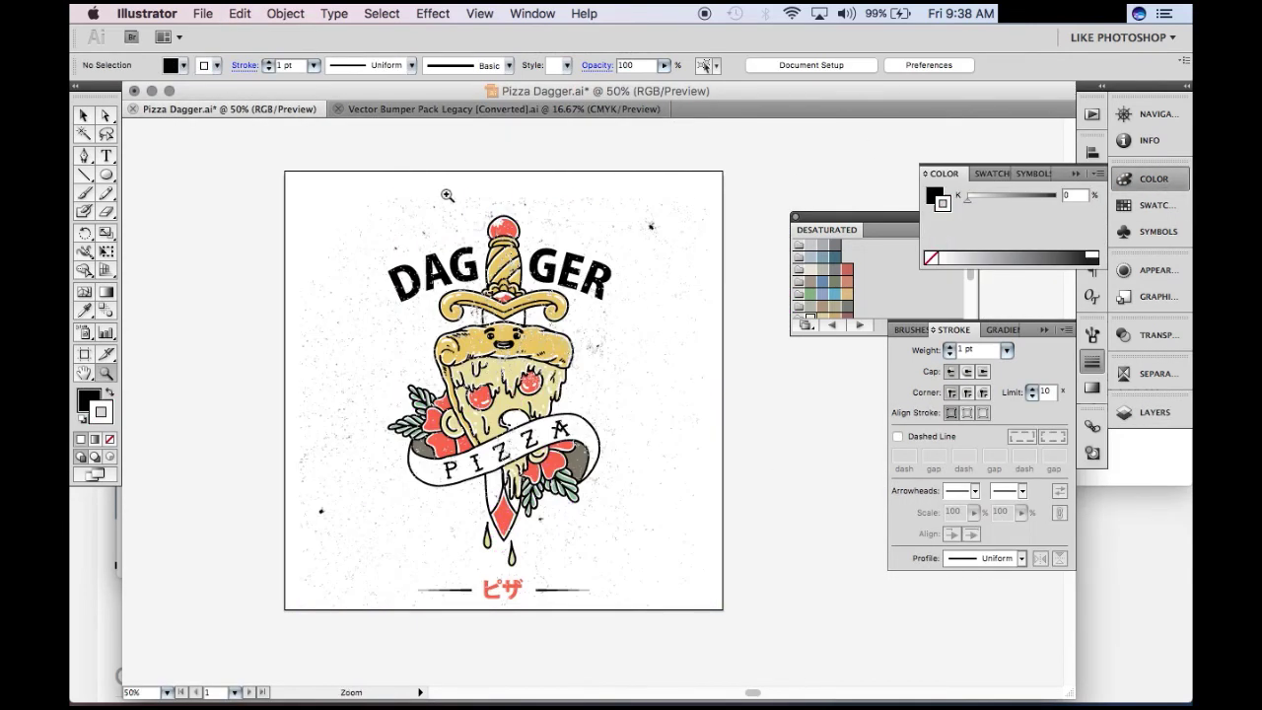
left_click_drag(446, 195, 604, 443)
left_click(605, 224)
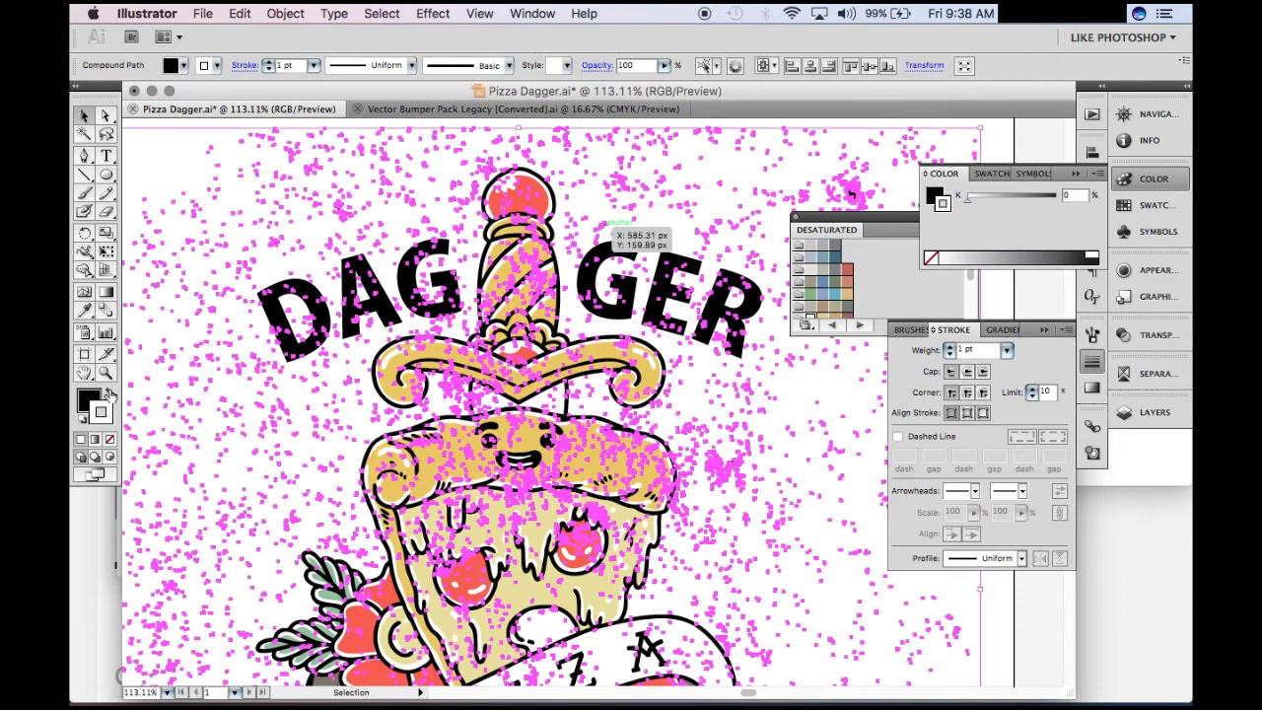
key("super+minus")
key("Delete")
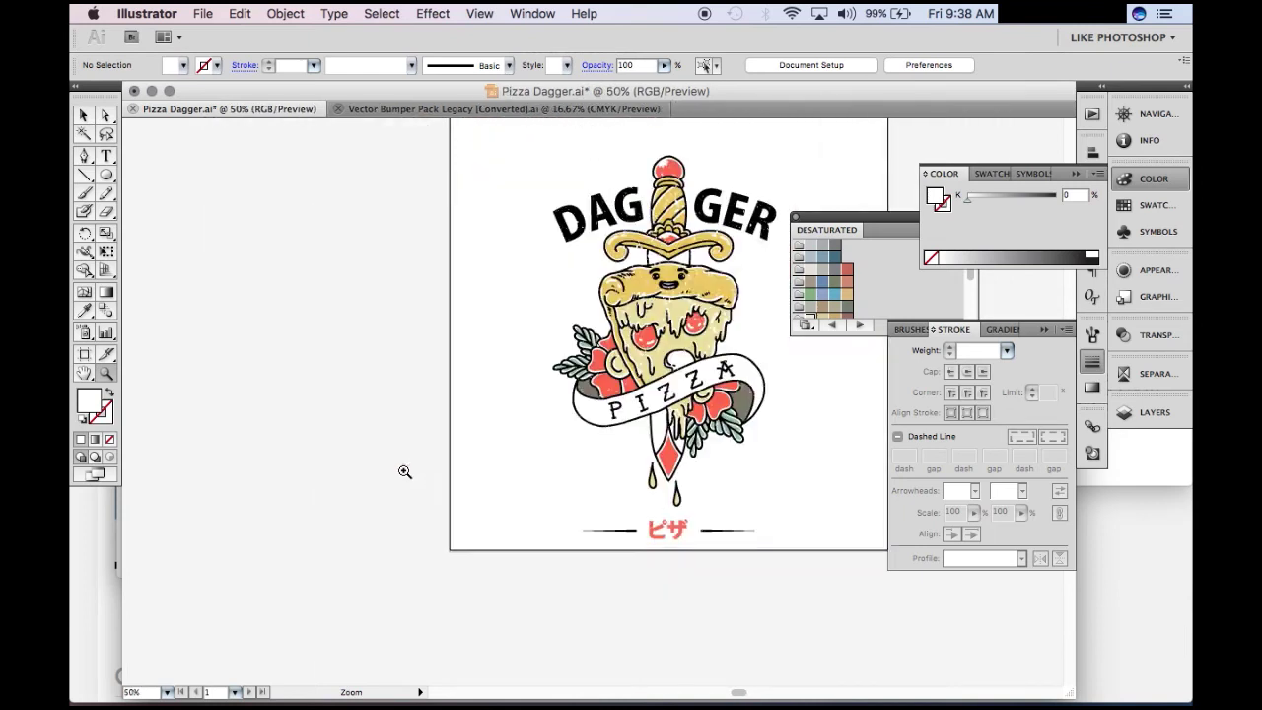
key("super+z")
left_click(707, 278)
key("super+minus")
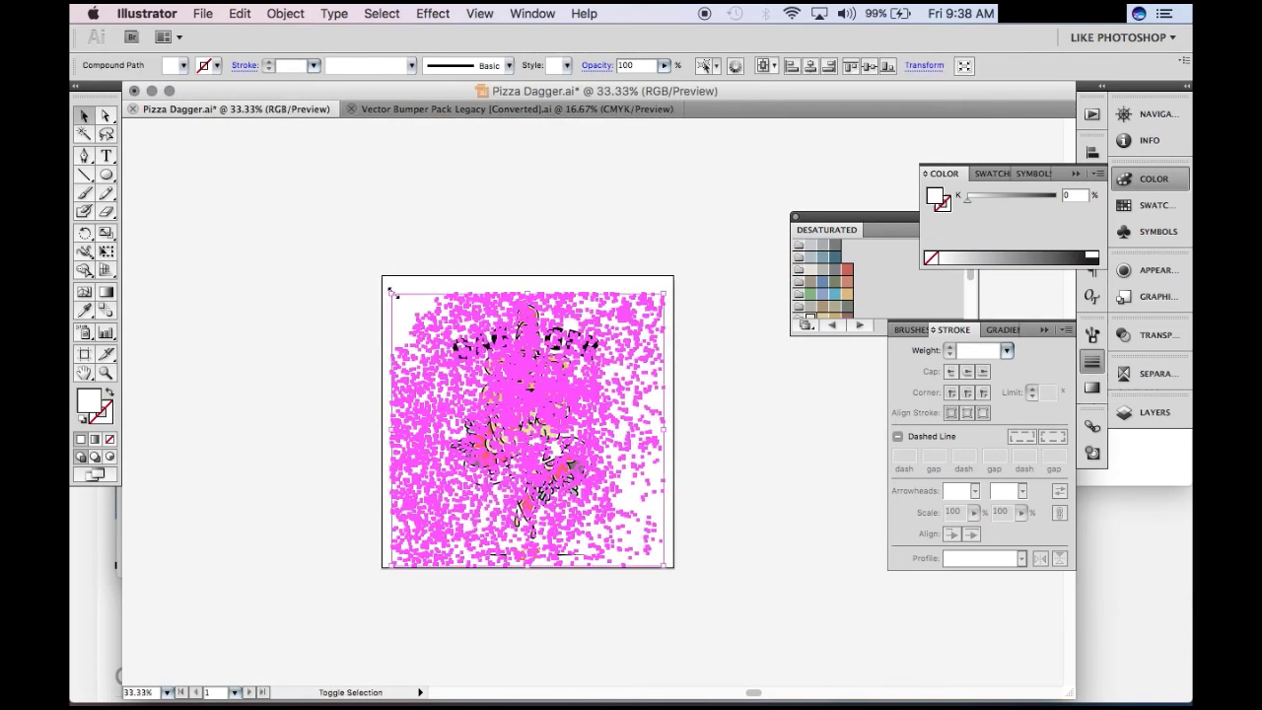
Step: Enlarge the speckle texture past the artboard edges and shift it over the artwork
left_click_drag(390, 292, 342, 245)
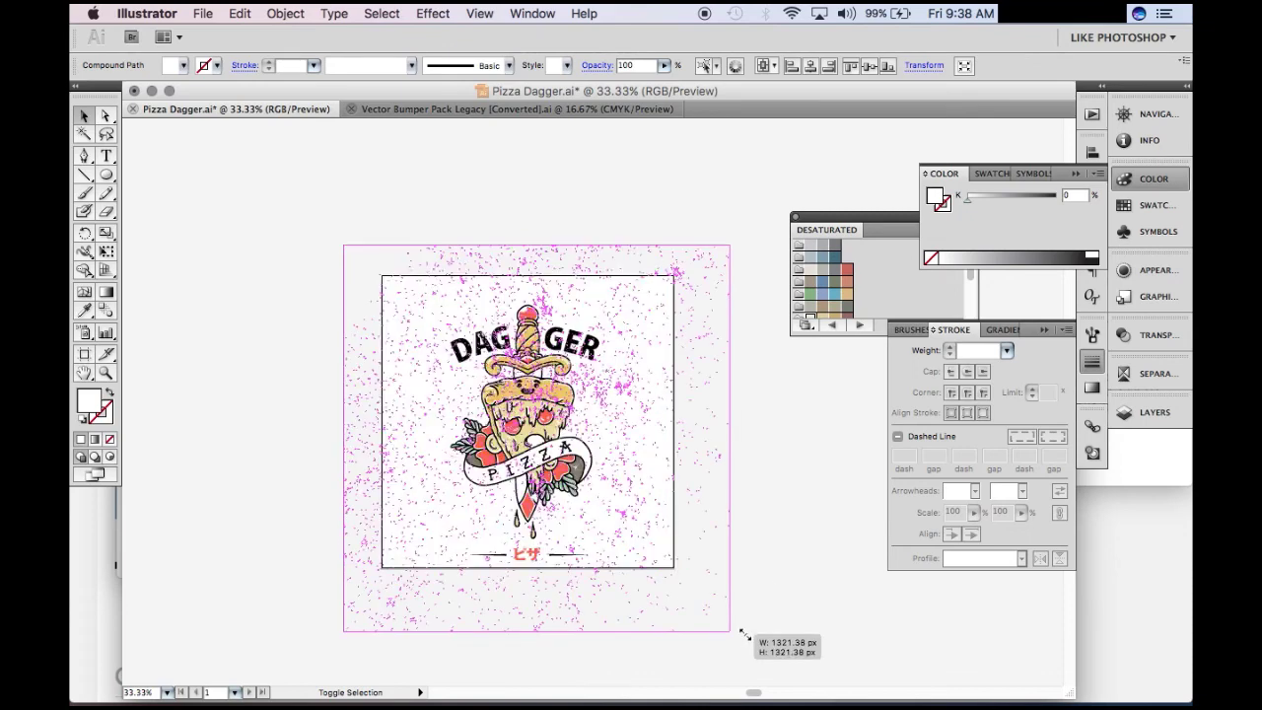
left_click_drag(668, 567, 755, 642)
left_click(698, 385)
mouse_move(619, 394)
left_mouse_down()
mouse_move(687, 308)
mouse_move(668, 521)
mouse_move(659, 514)
left_mouse_up()
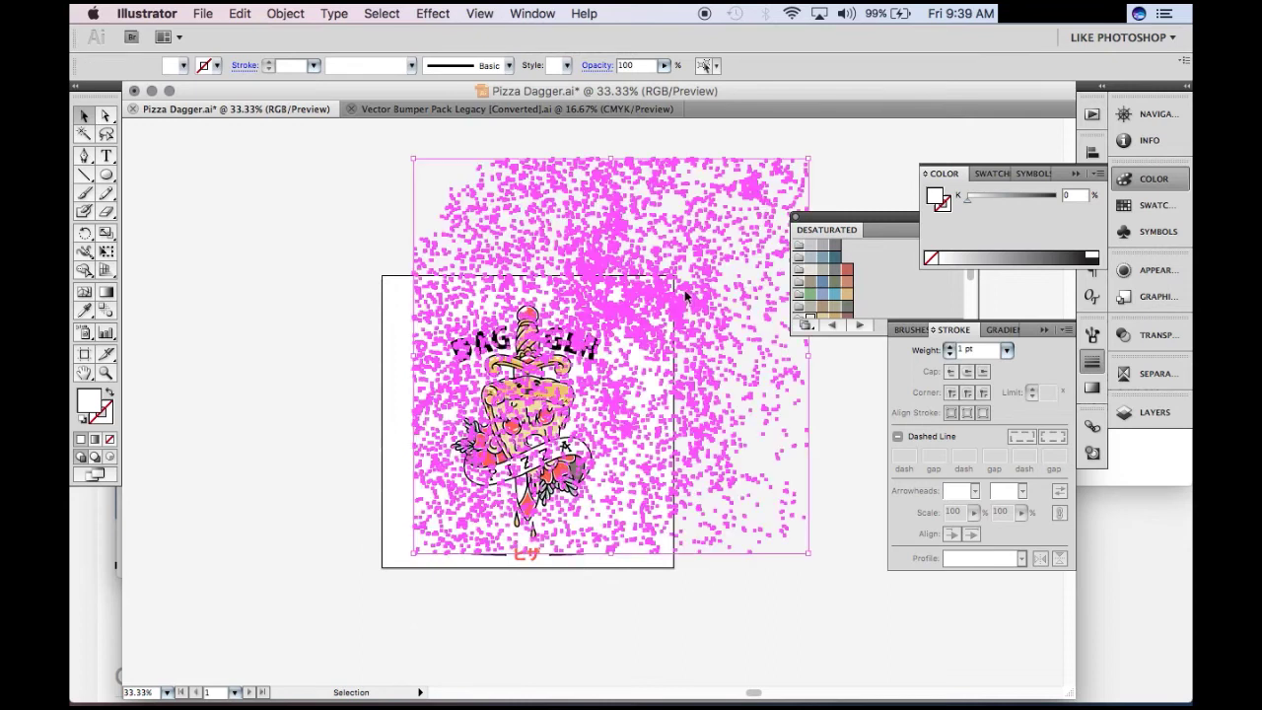
left_click_drag(683, 314, 682, 338)
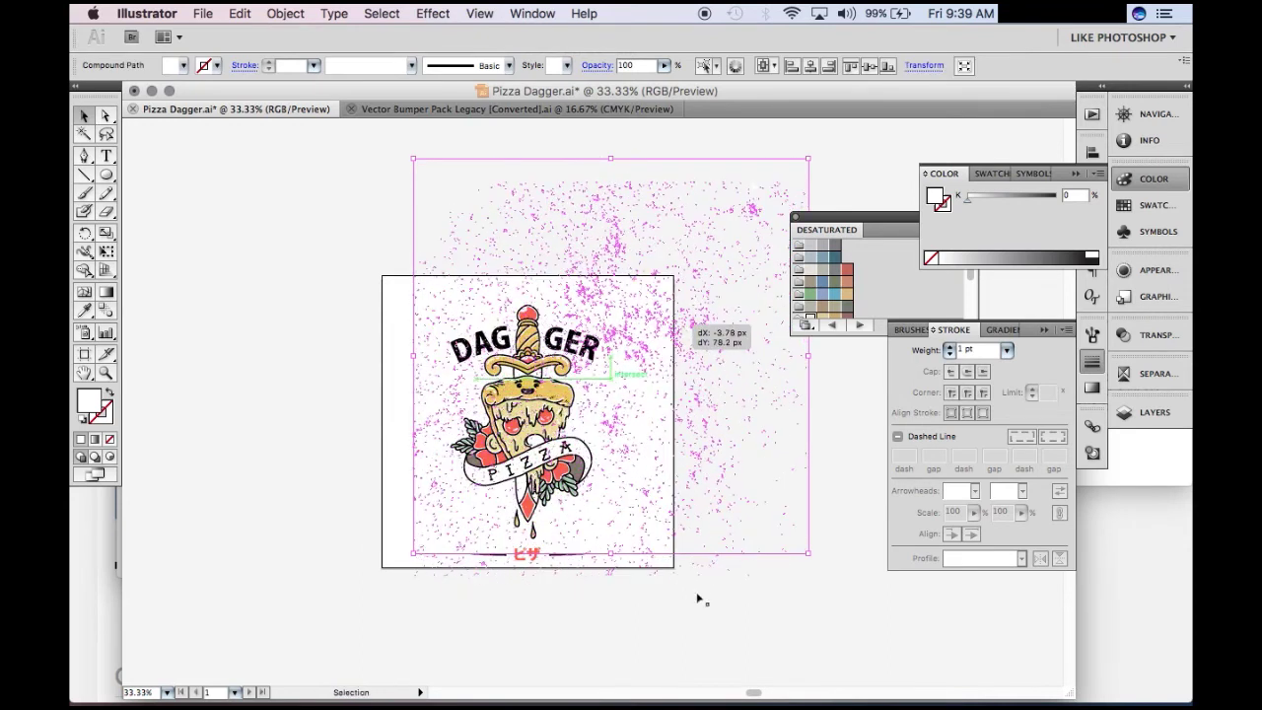
Step: Deselect the texture and zoom in on the pizza artwork
key("Delete")
key("z")
left_click_drag(636, 547, 637, 547)
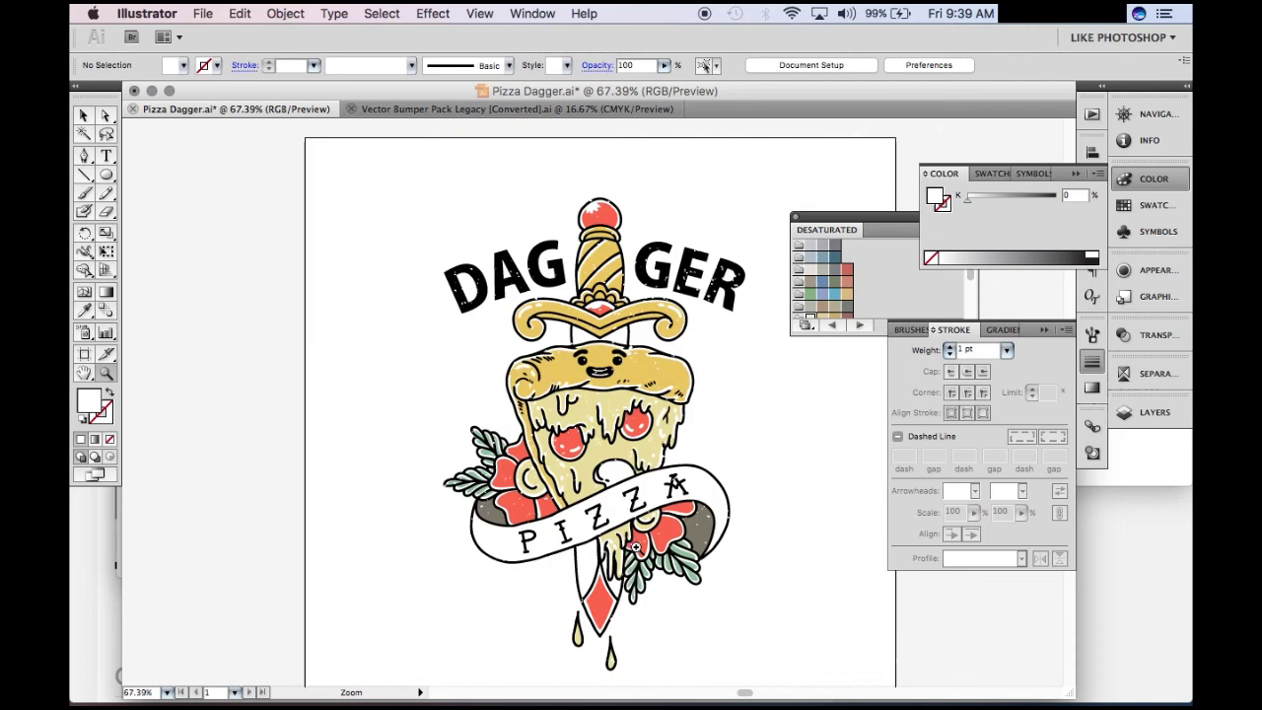
Step: Open Pizza Dagger-convert.ai, select all the artwork and expand it
left_click(209, 13)
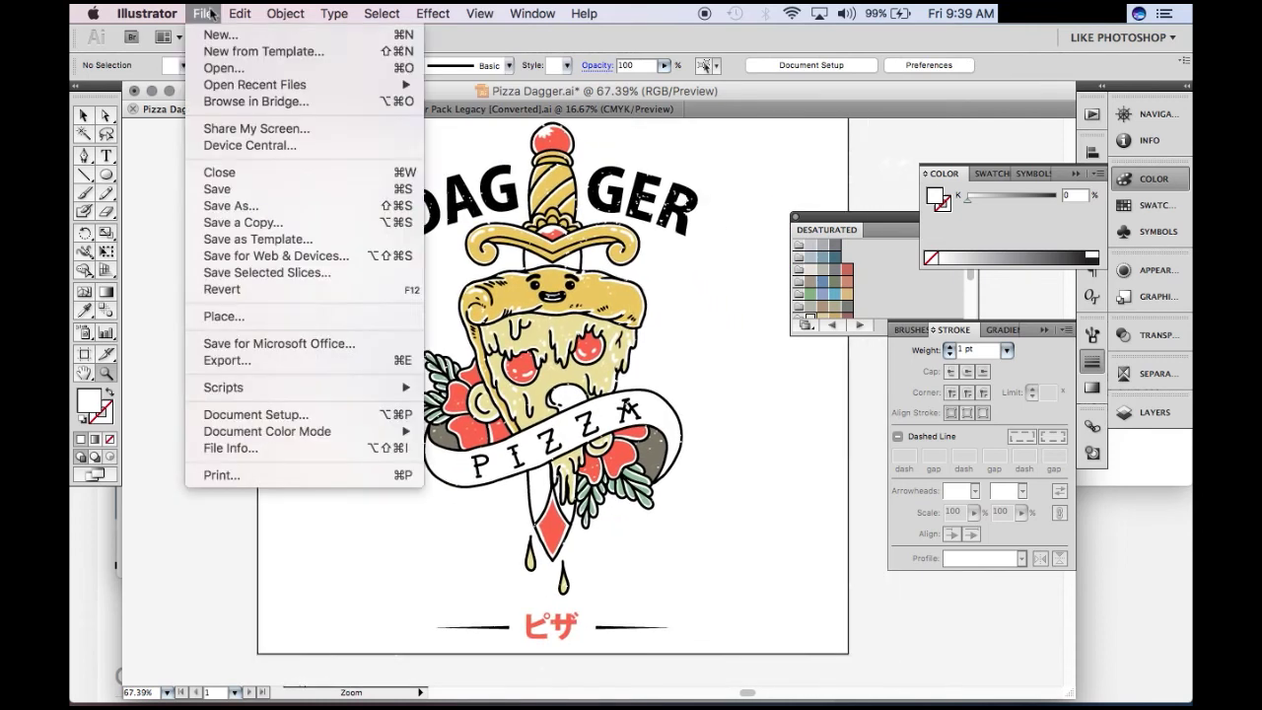
left_click(1128, 412)
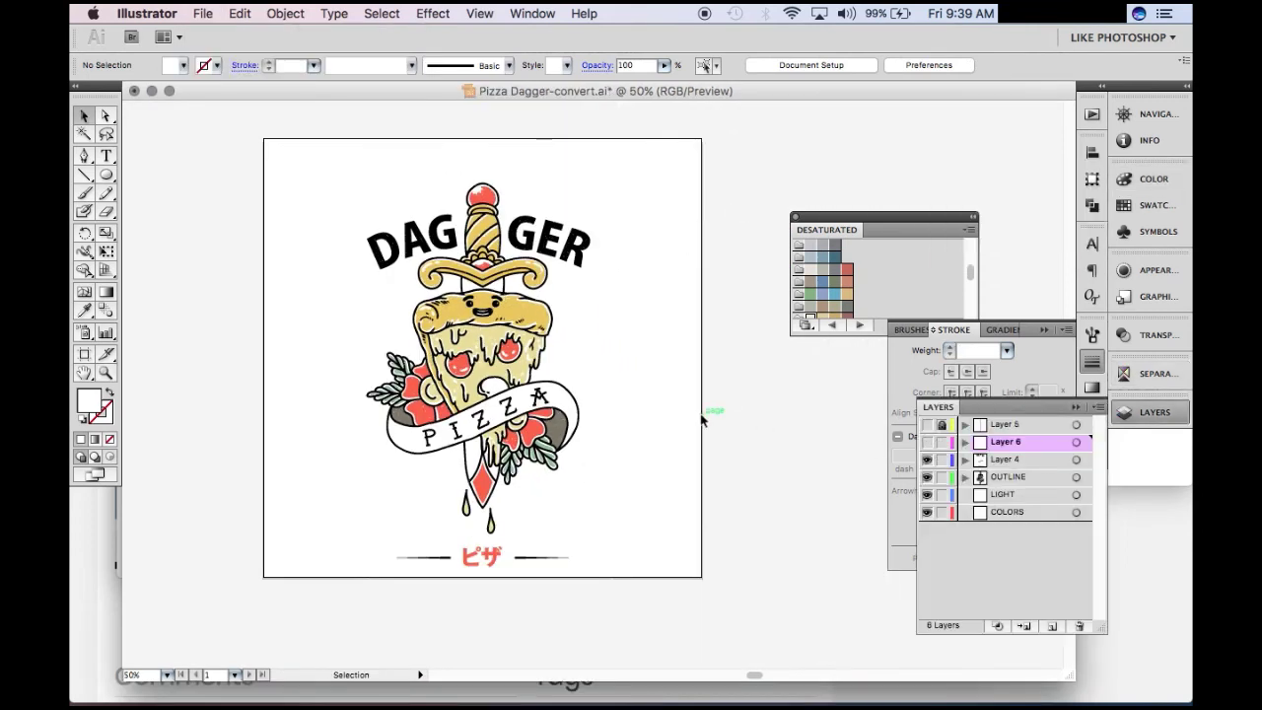
key("ctrl+a")
left_click(285, 12)
left_click(301, 204)
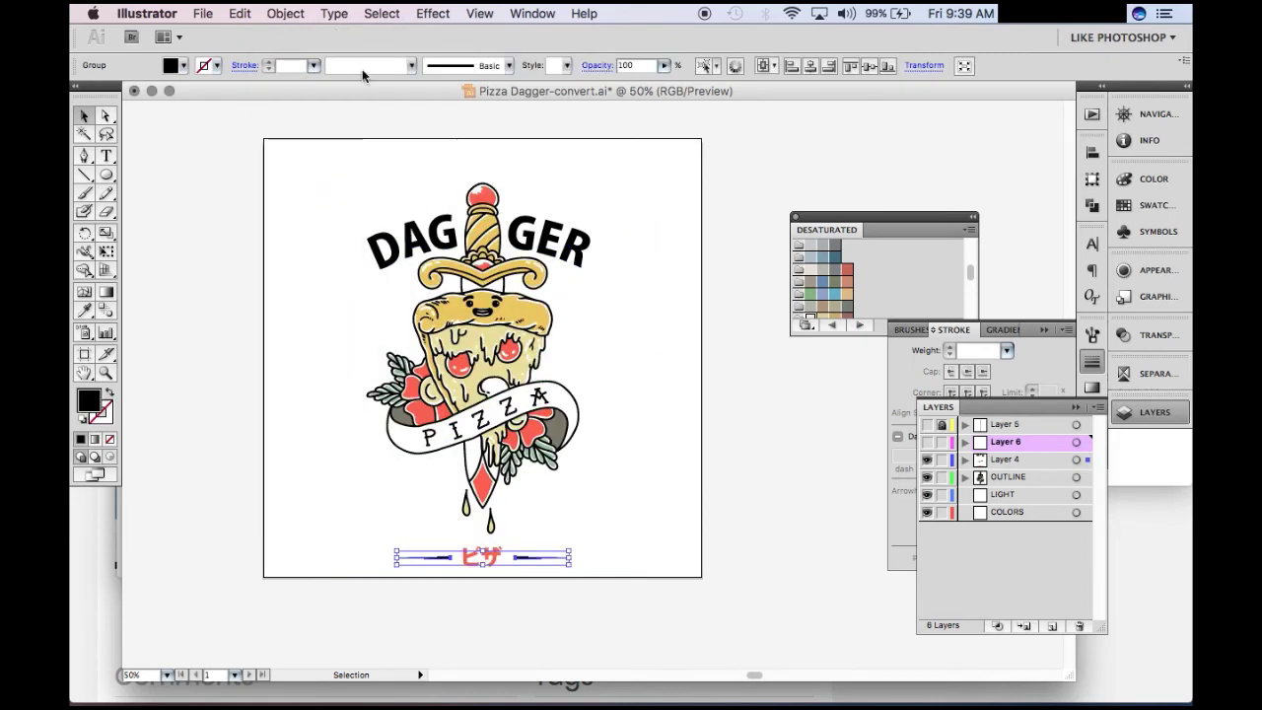
key("ctrl+a")
left_click(284, 12)
left_click(336, 184)
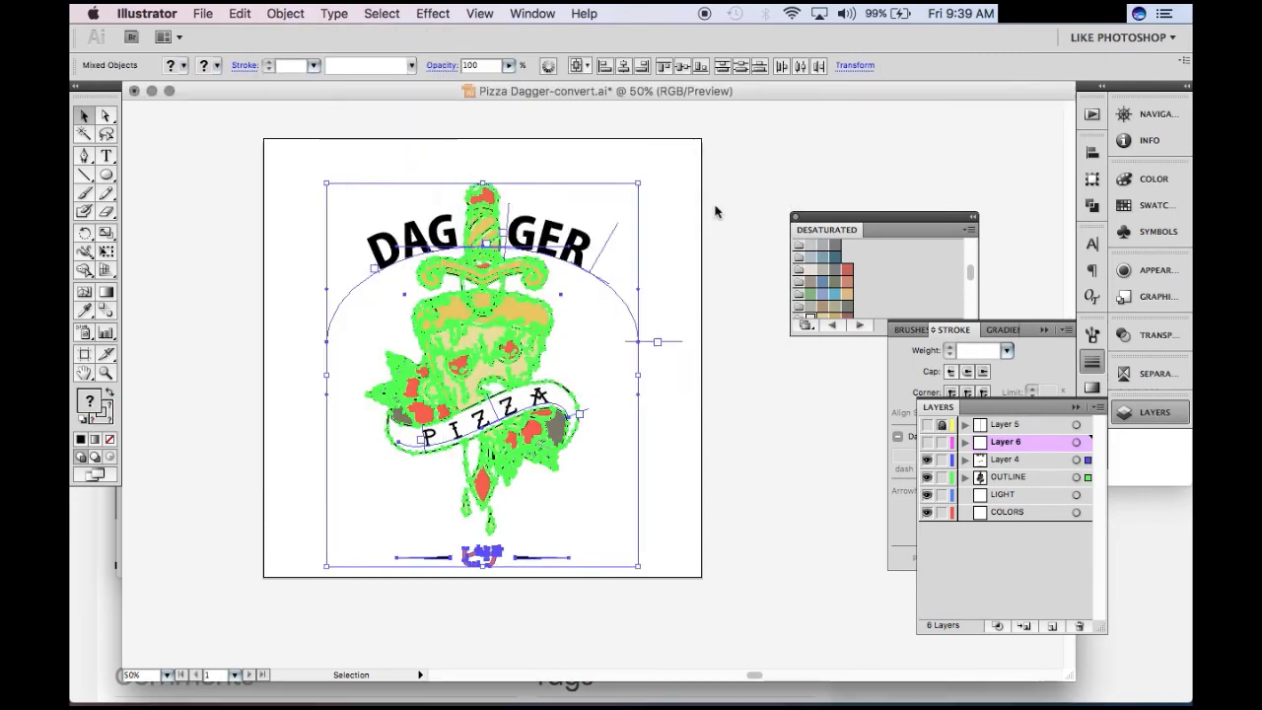
left_click(693, 298)
Step: Select everything including the speckle texture and bring up the Pathfinder panel
key("ctrl+a")
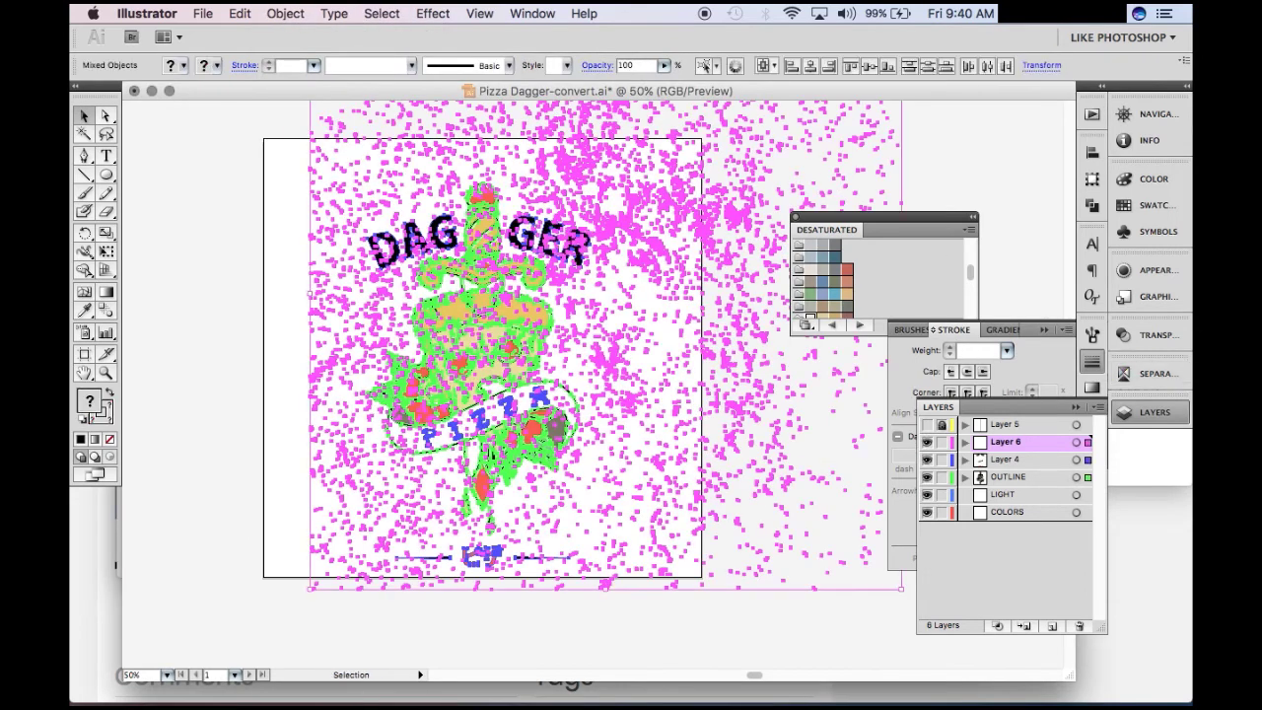
left_click(1135, 414)
left_click(1091, 205)
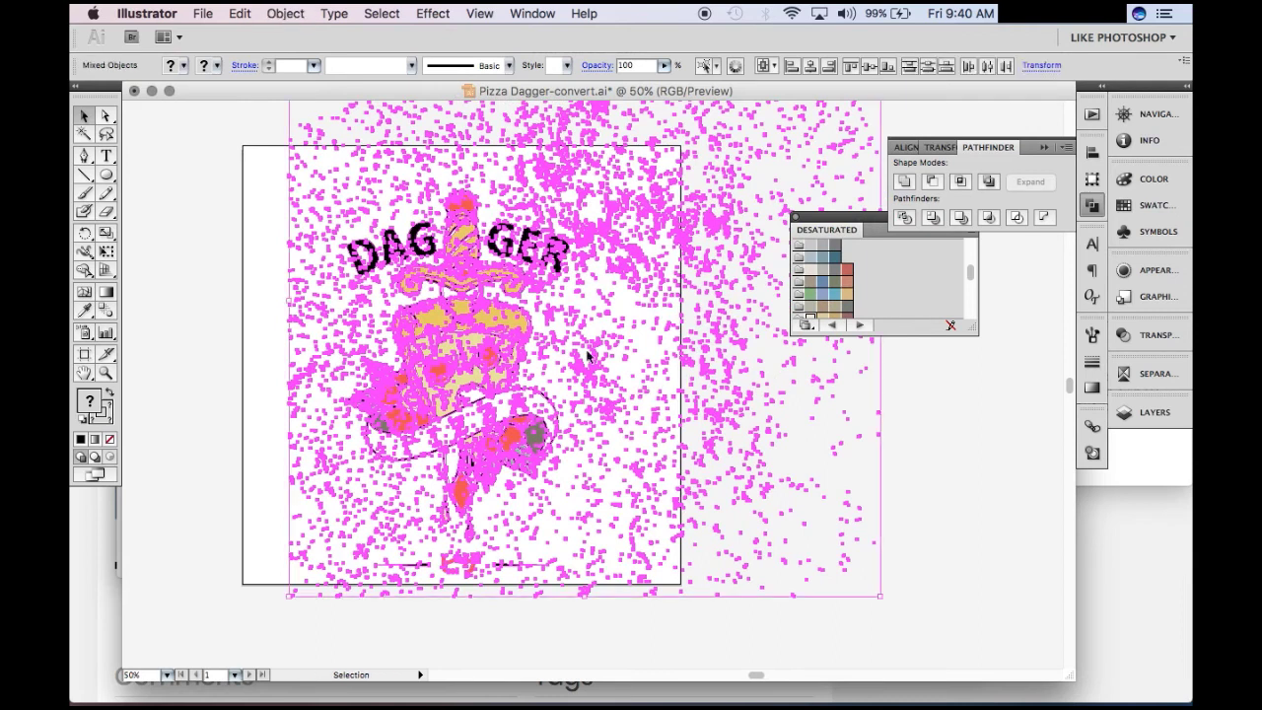
Step: Magic Wand-select the black DAGGER letters and unite them into one shape
key("ctrl+shift+a")
key("y")
left_click(593, 140)
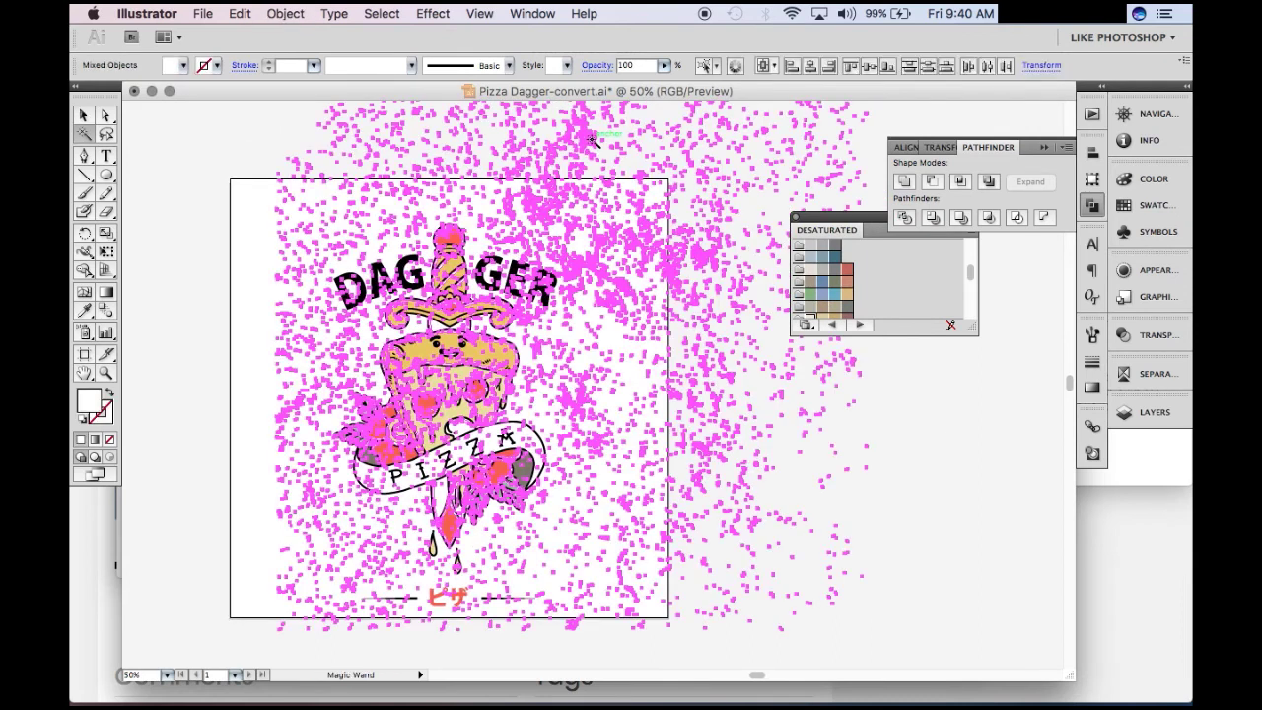
key("Delete")
left_click_drag(338, 194, 515, 400)
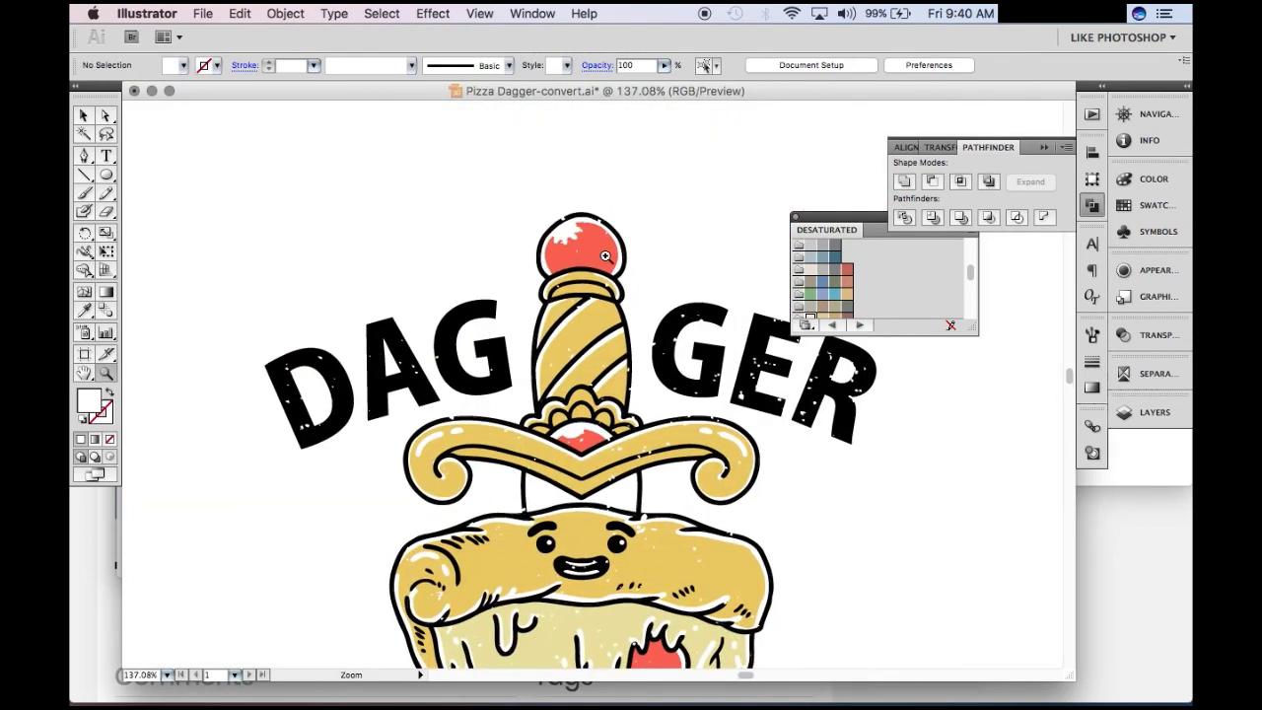
left_click(669, 317)
left_click(627, 252)
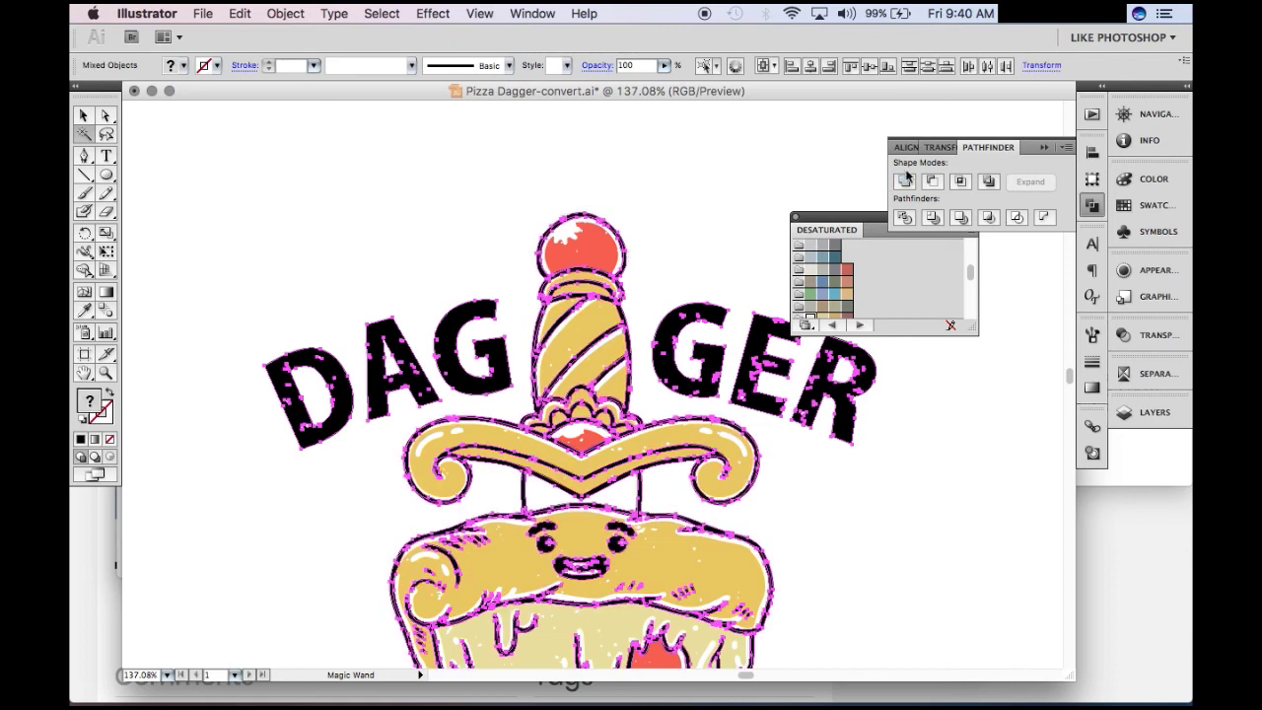
Step: Select the red, tan and green pieces by colour, uniting the green leaves into one shape
left_click(904, 182)
left_click(594, 315)
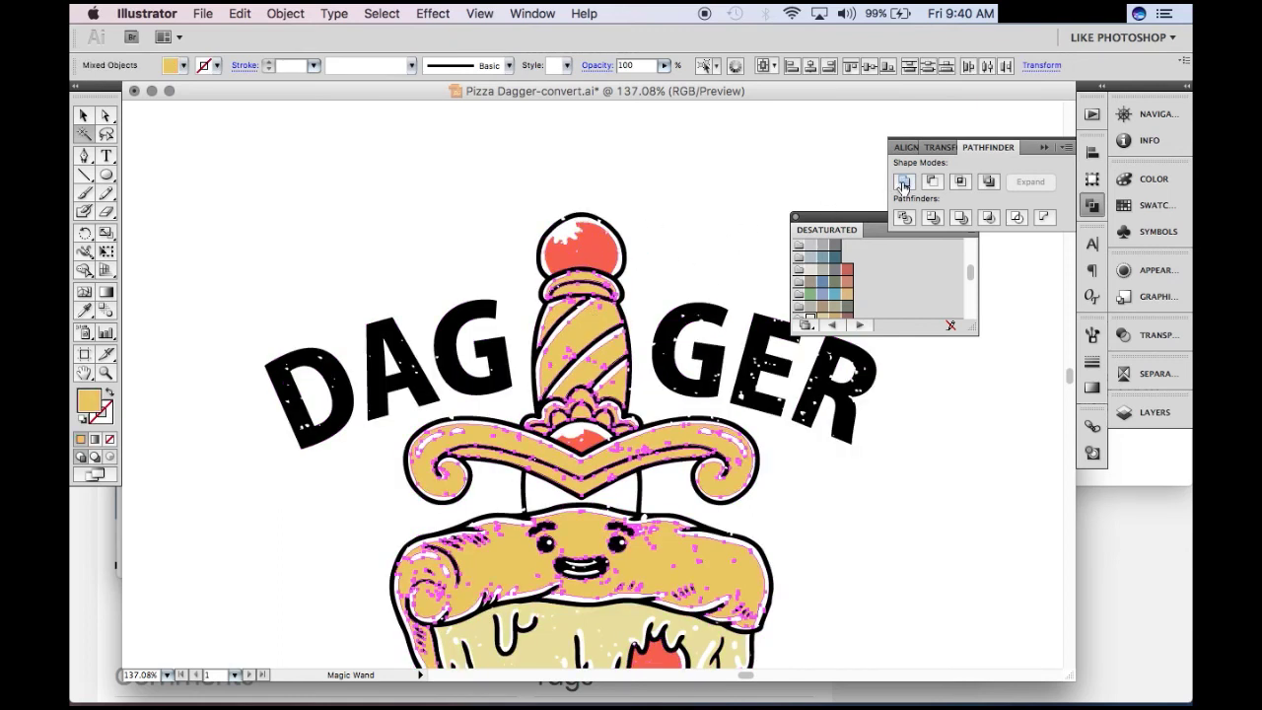
scroll(493, 394, "down", 5)
scroll(414, 395, "down", 4)
left_click(361, 399)
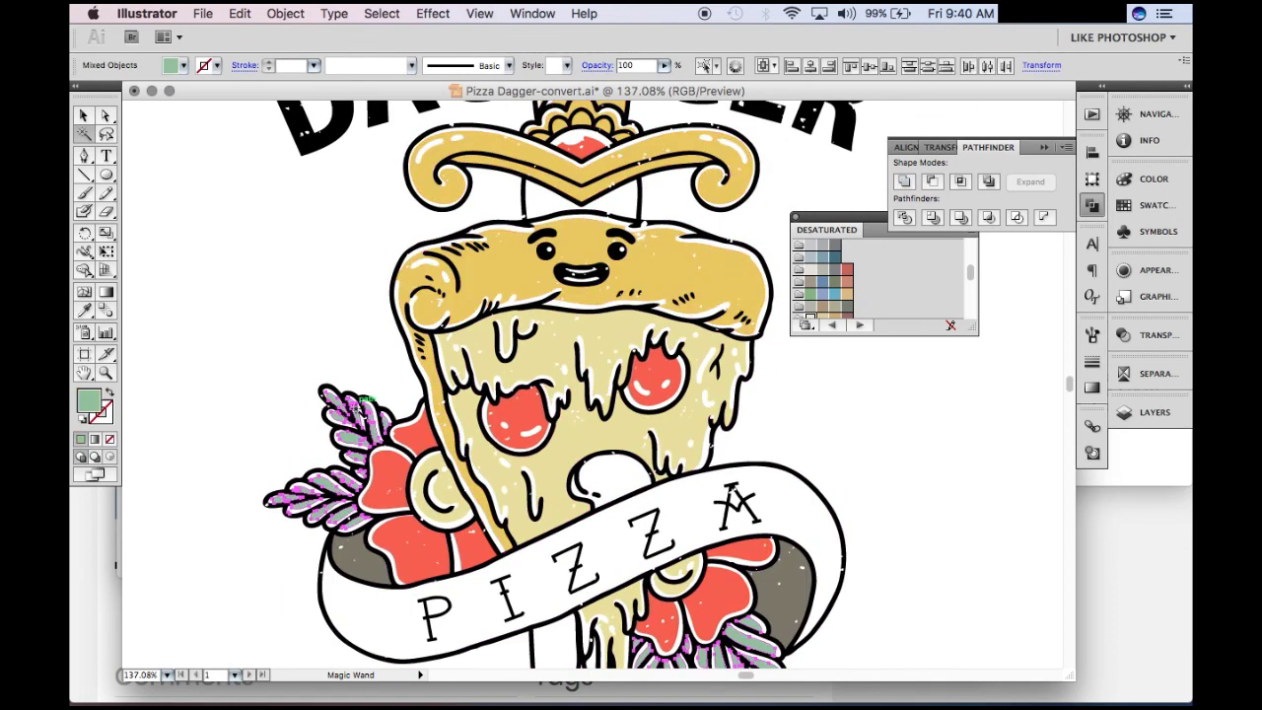
left_click(904, 181)
scroll(591, 394, "down", 2)
Step: Select all, then pick the PIZZA banner letters with Direct Selection
key("v")
key("ctrl+a")
left_click(883, 501)
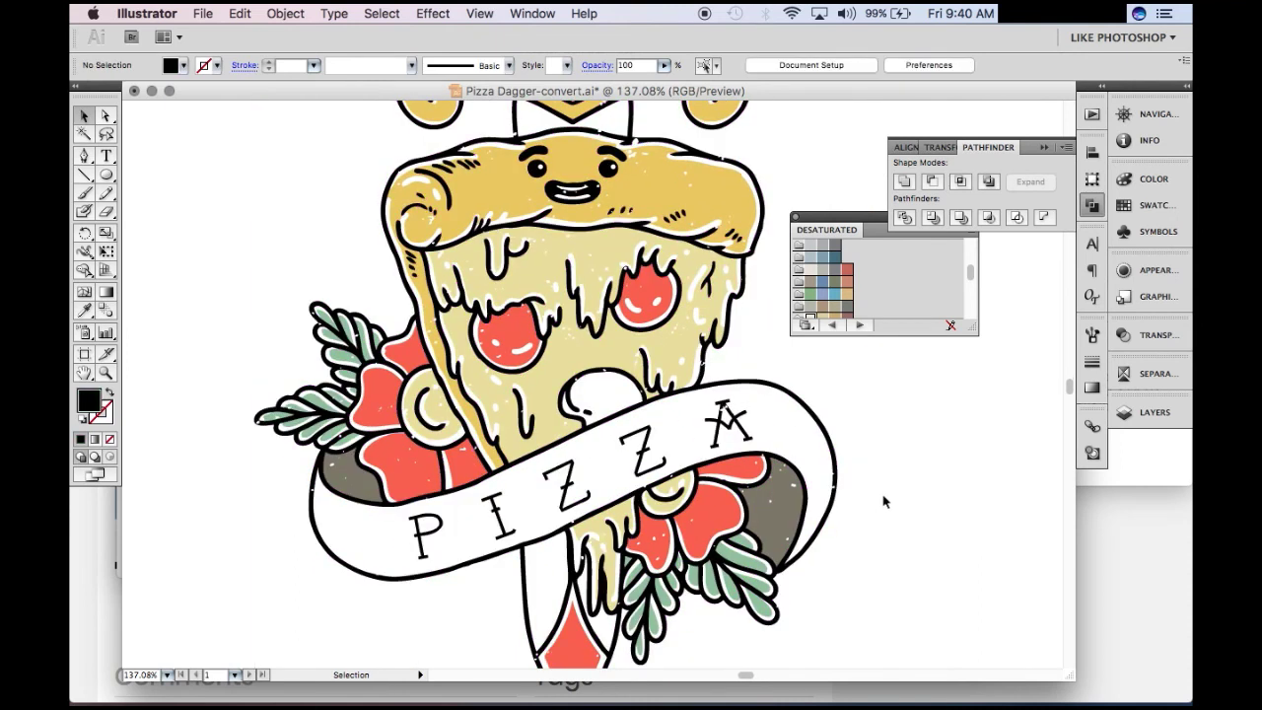
scroll(883, 501, "down", 2)
key("a")
left_click(727, 471)
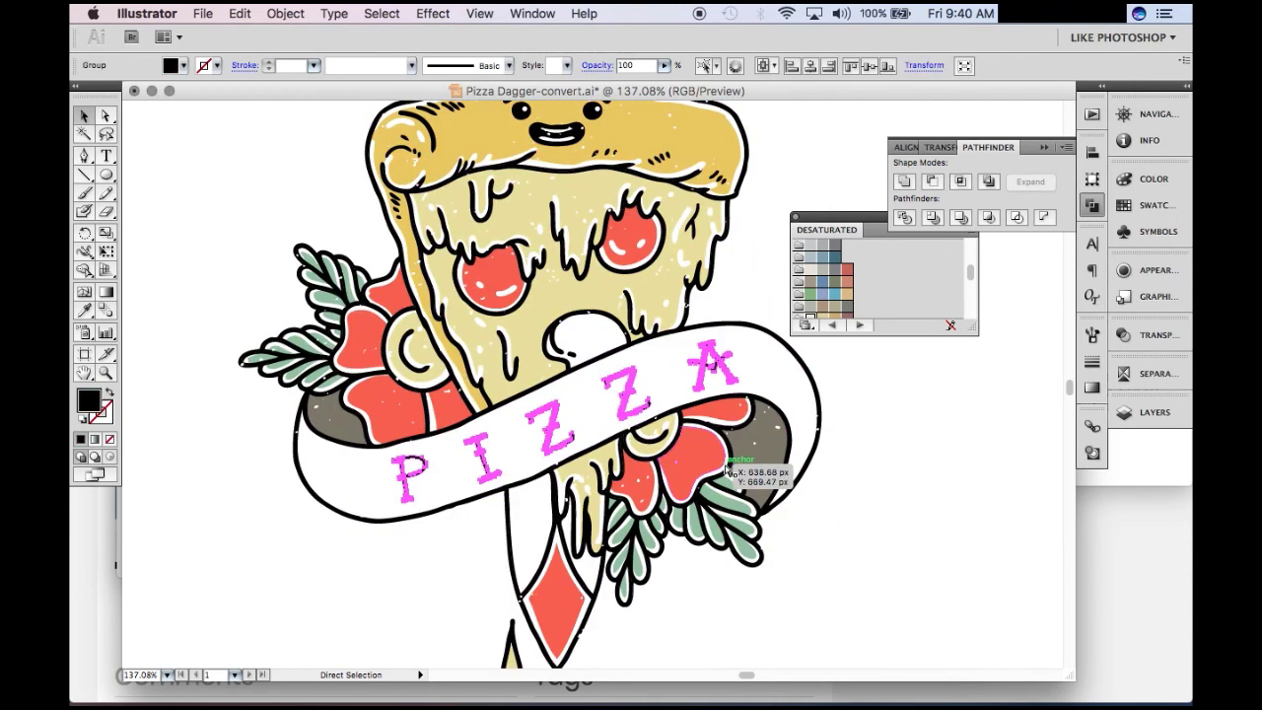
Step: Select each PIZZA letter individually and group them together
key("ctrl+shift+a")
left_click_drag(721, 367, 719, 365)
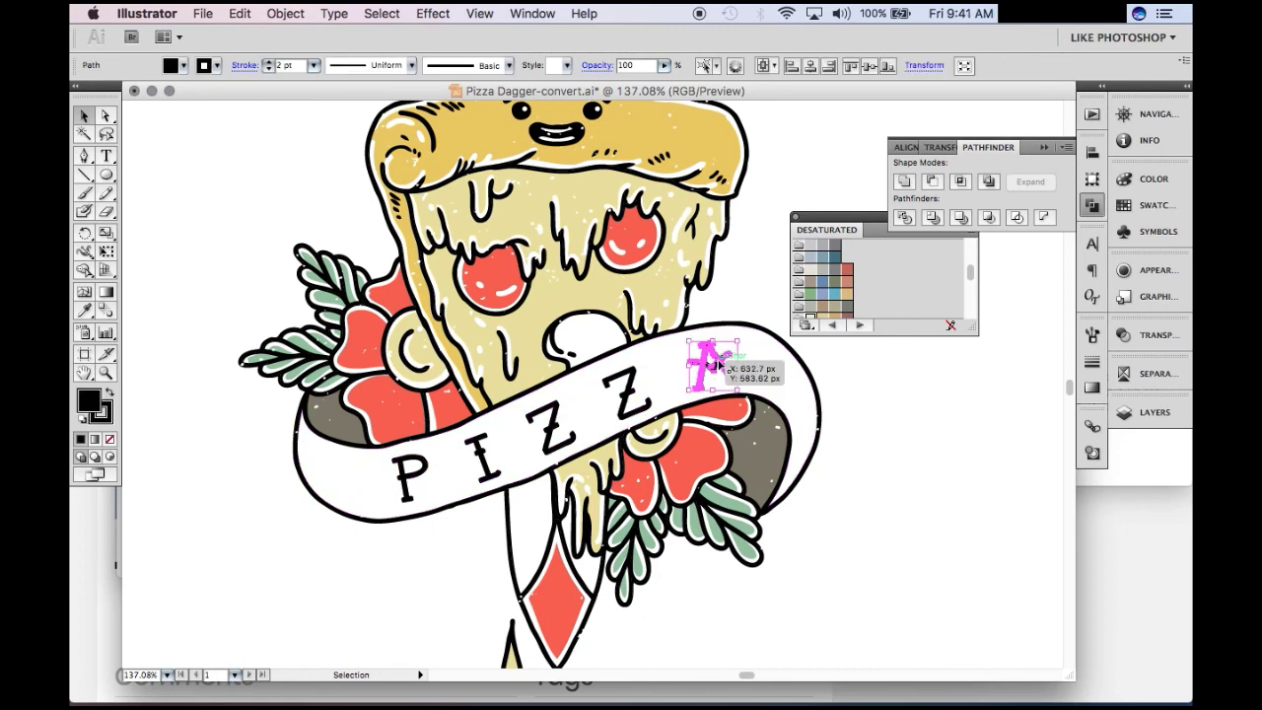
left_click(627, 394, "shift")
left_click(548, 423, "shift")
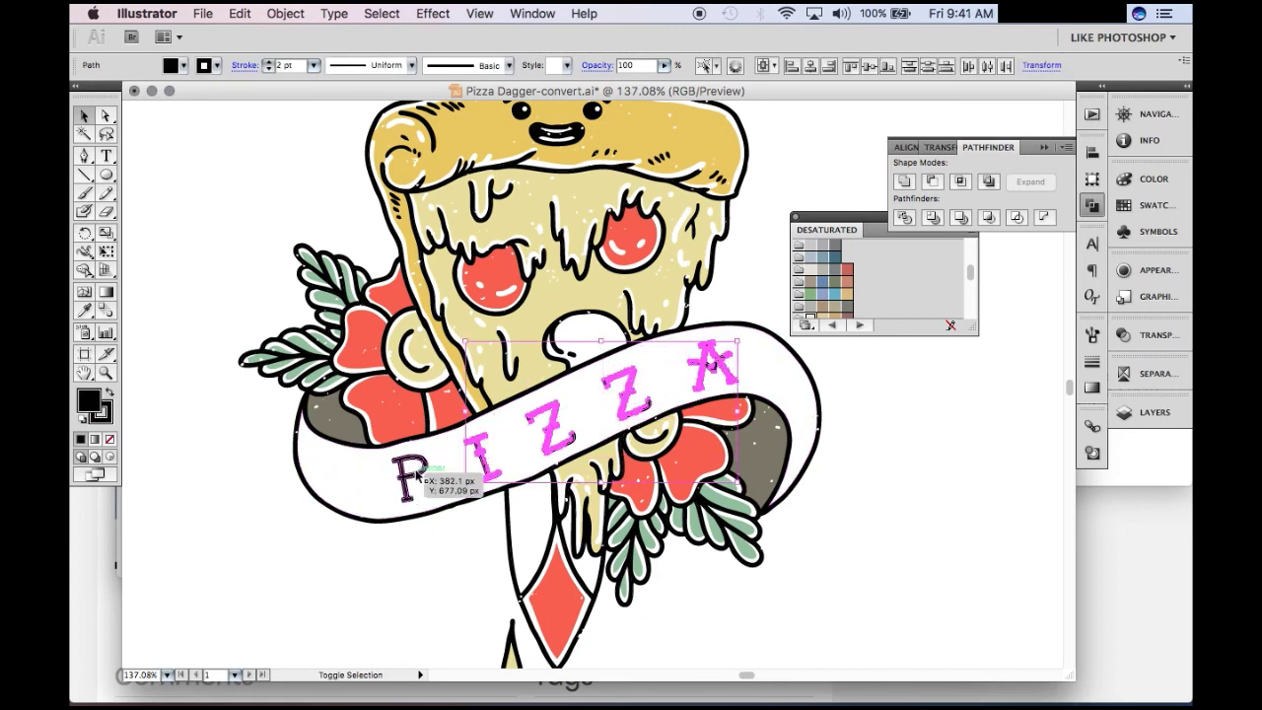
left_click(280, 12)
left_click(296, 77)
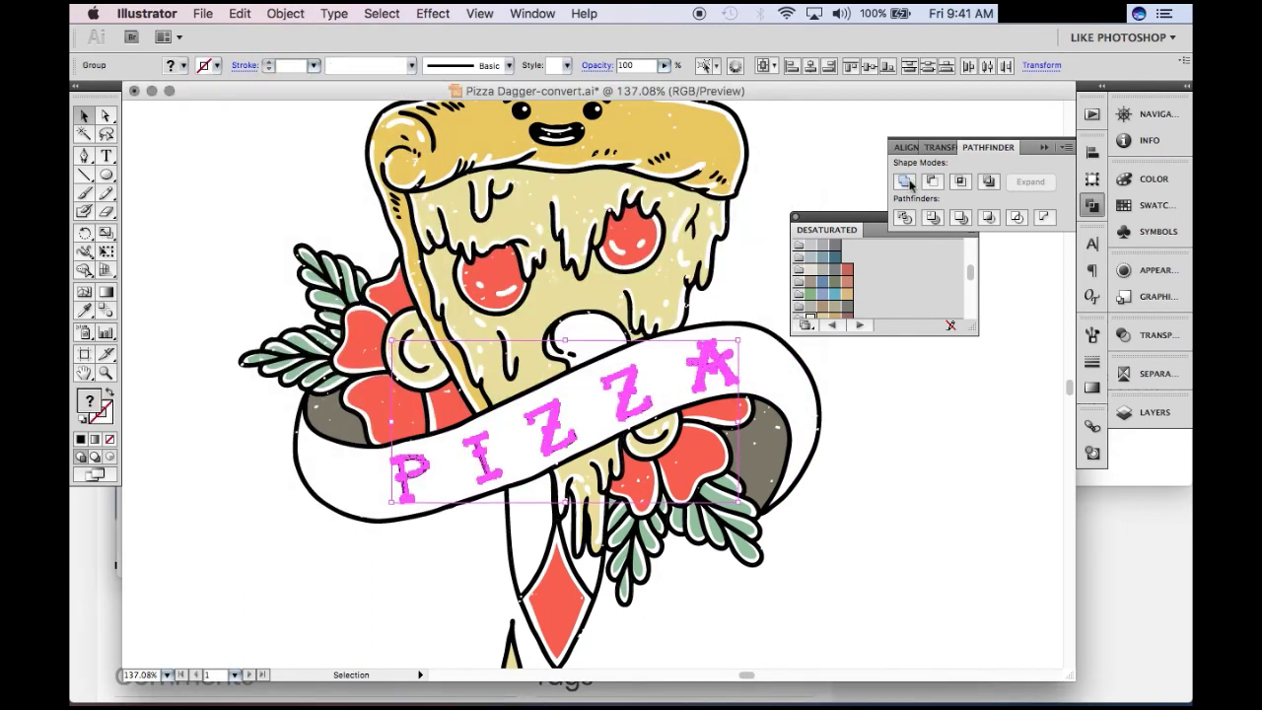
left_click(617, 387)
Step: Make the black, red and gold pieces into compound paths
scroll(630, 296, "up", 5)
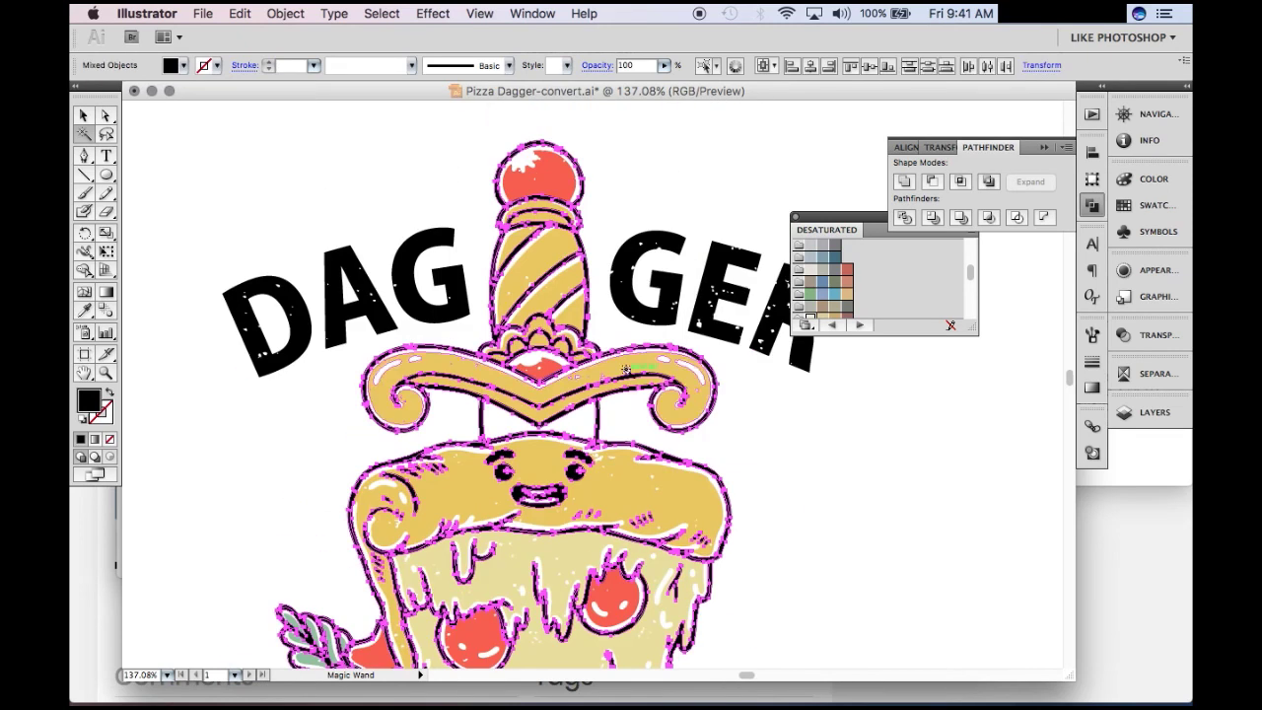
left_click(285, 13)
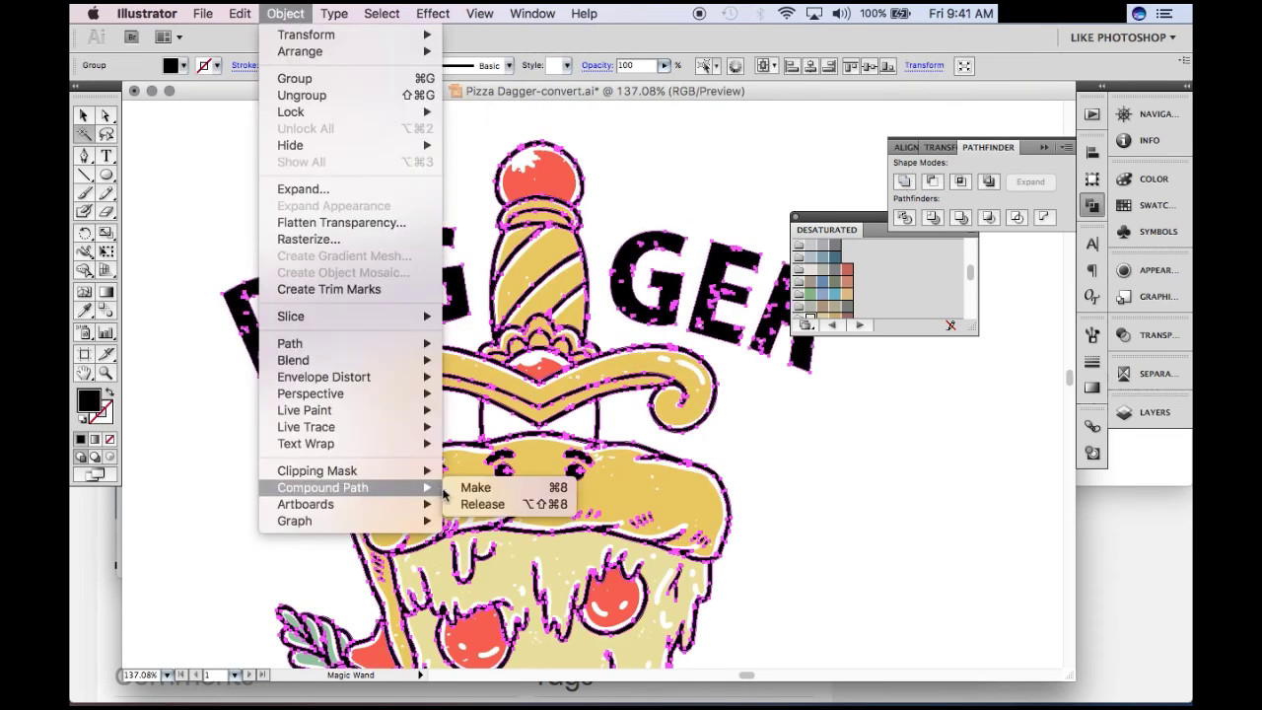
left_click(470, 483)
left_click(285, 13)
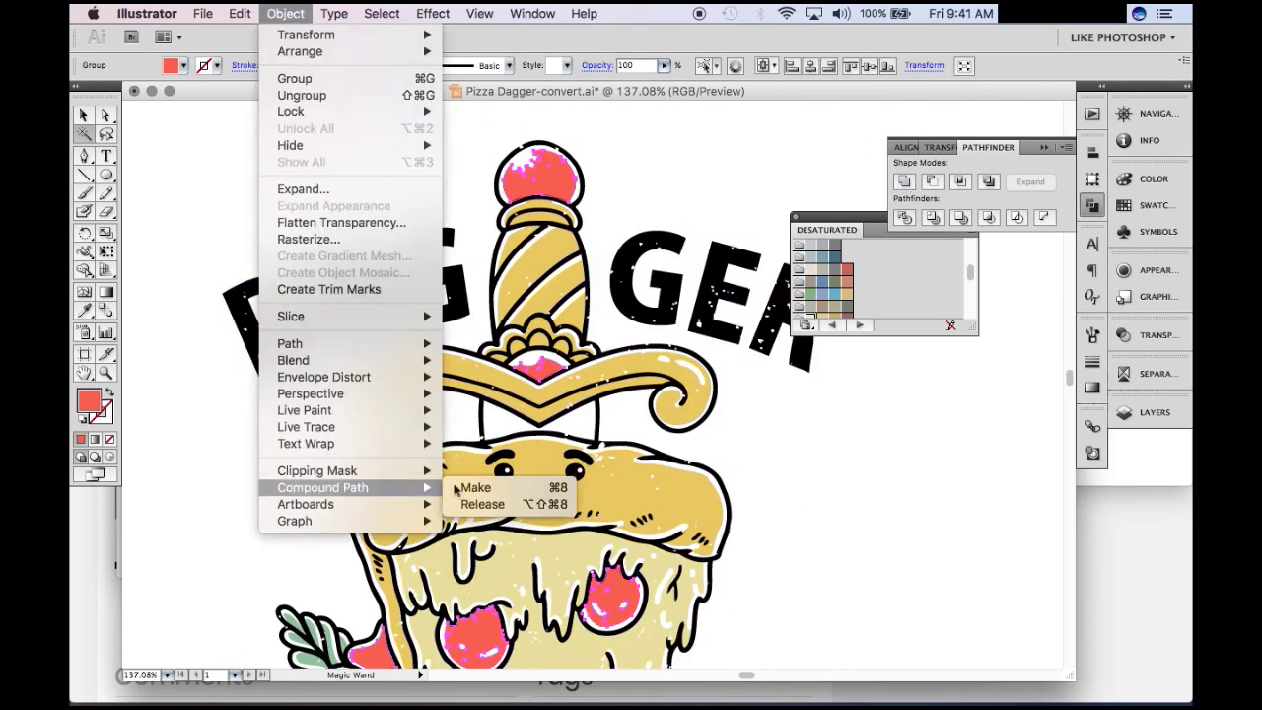
left_click(469, 483)
left_click(285, 12)
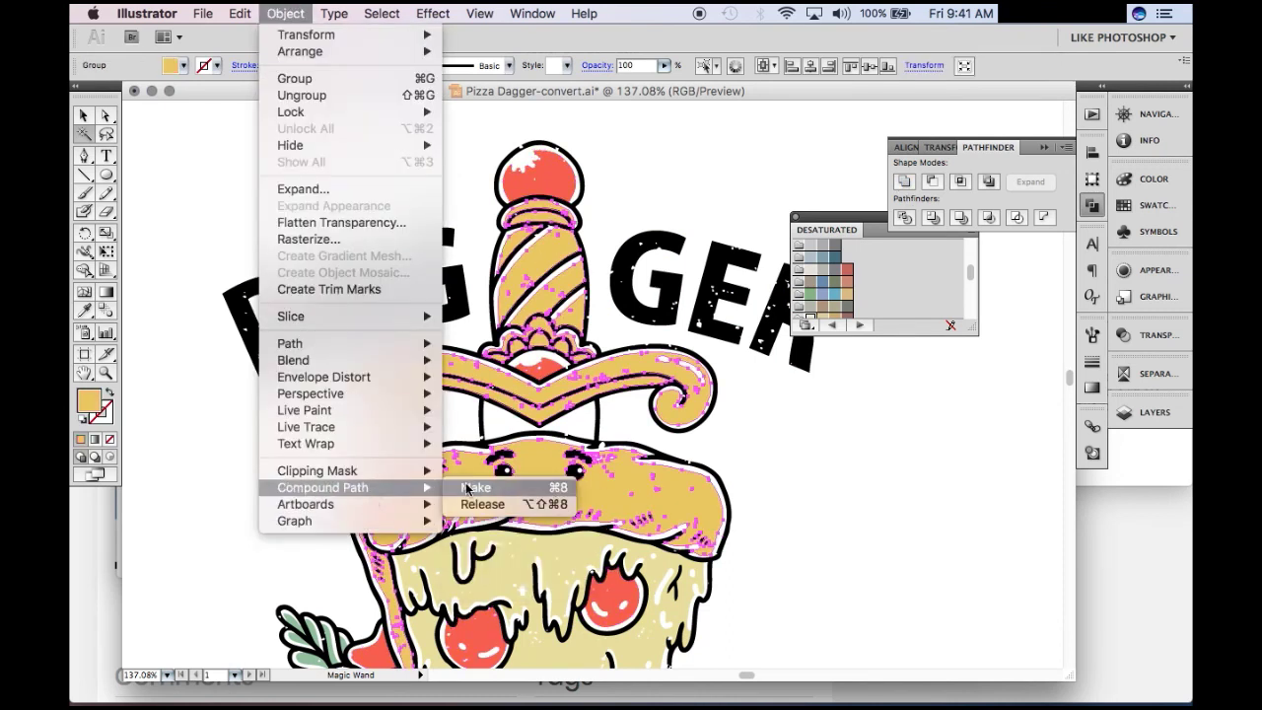
left_click(479, 484)
Step: Make the pale cheese area and the green leaves into compound paths
left_click(509, 557)
left_click(285, 13)
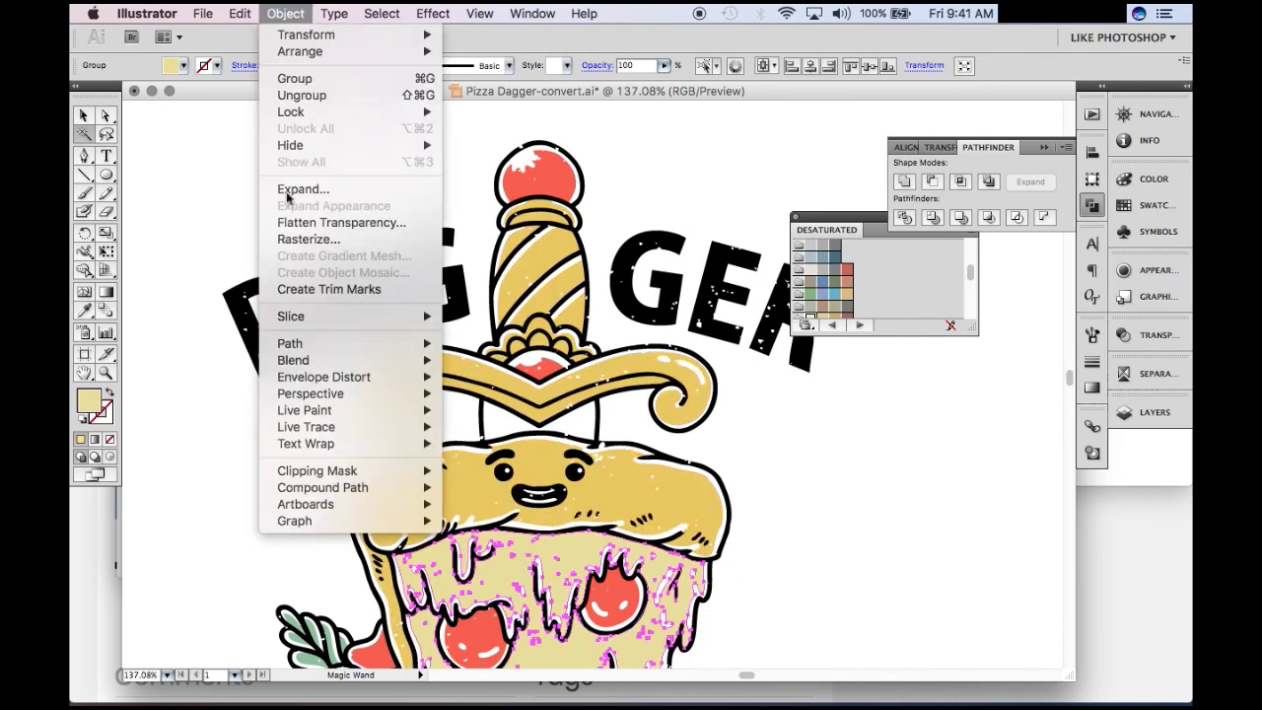
left_click(473, 484)
scroll(473, 484, "down", 3)
left_click(416, 473)
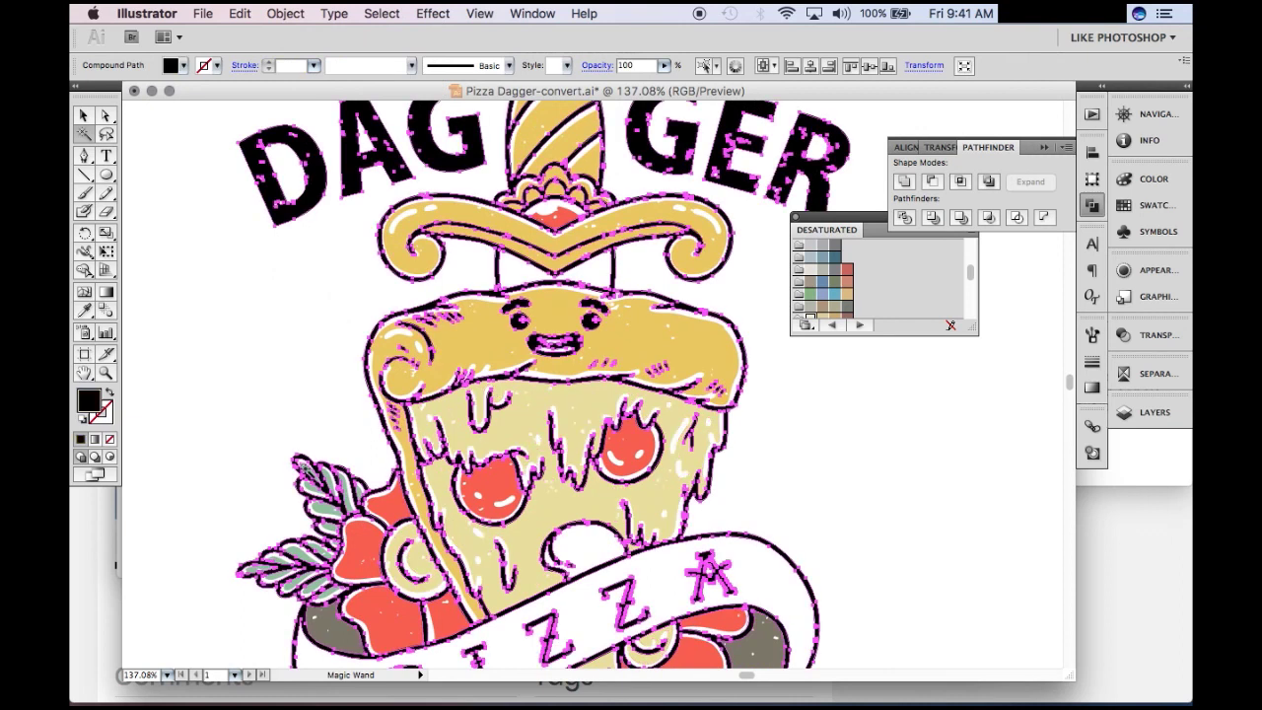
left_click(300, 546)
left_click(298, 13)
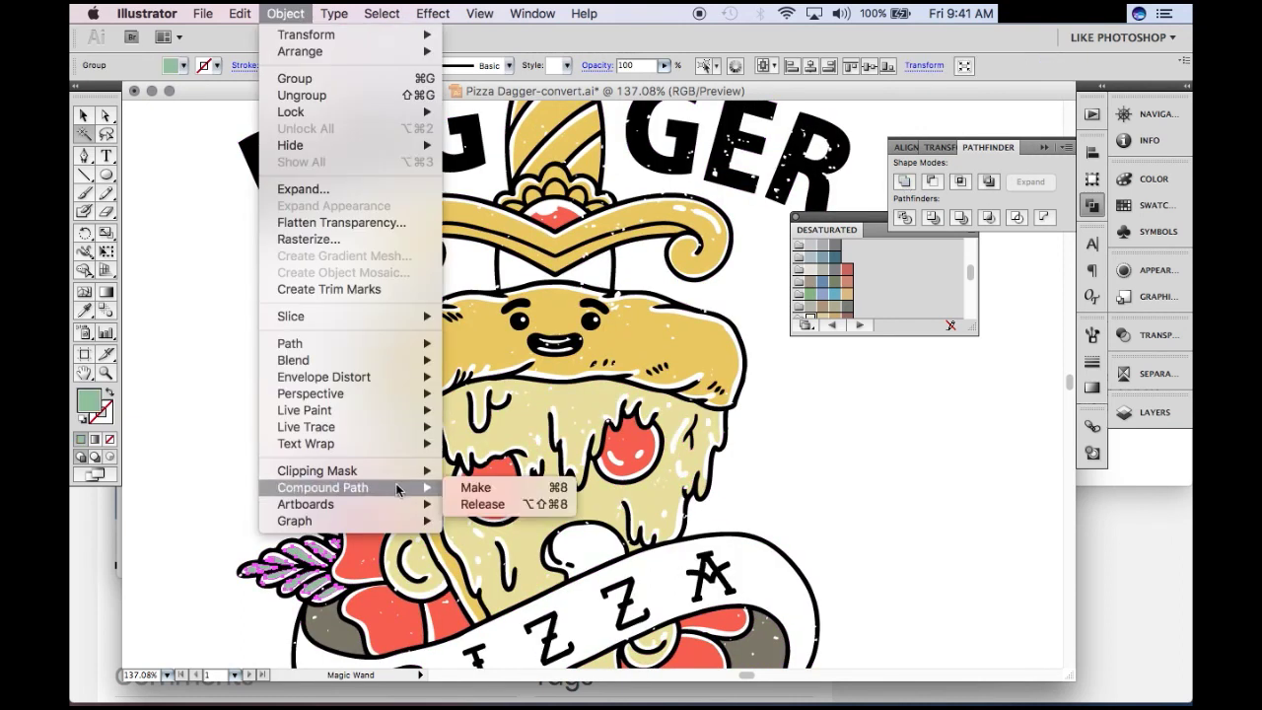
left_click(473, 484)
Step: Select the brown areas by colour and make them a compound path
scroll(473, 484, "down", 5)
left_click(779, 474)
left_click(285, 13)
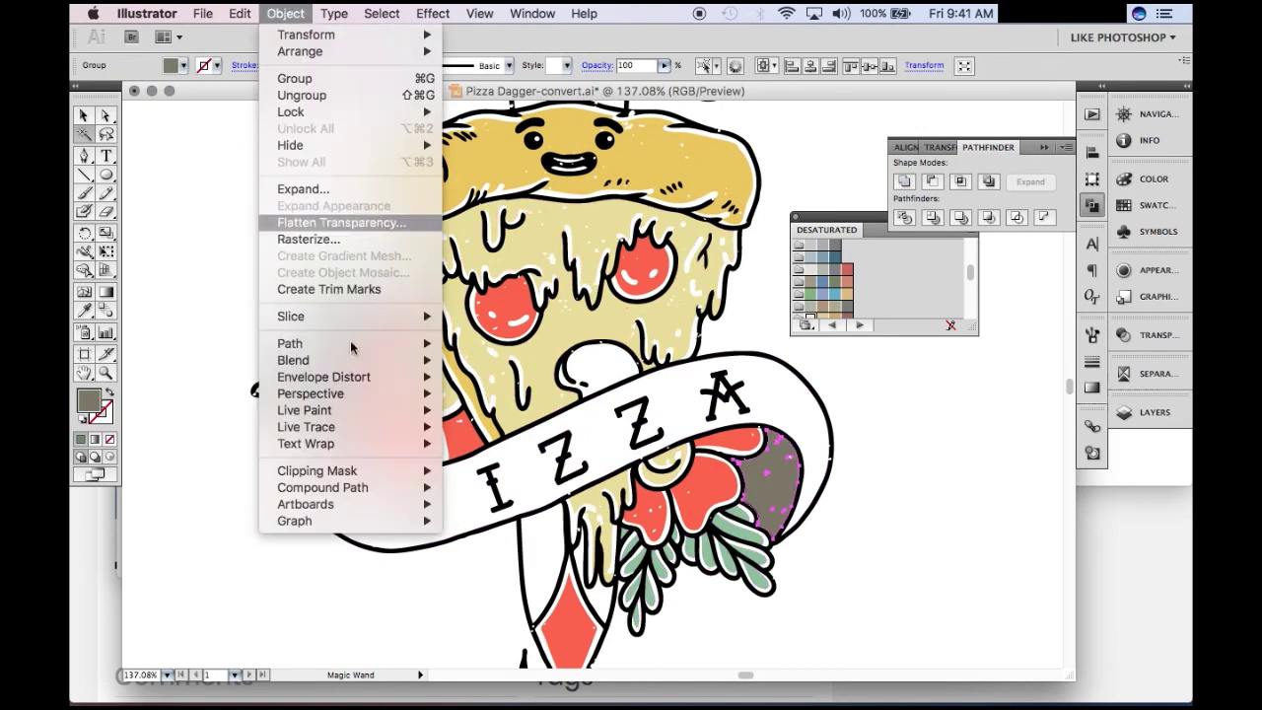
left_click(475, 487)
scroll(552, 395, "down", 3)
Step: Zoom out to the whole artwork and expand Layer 6 in the Layers panel
key("super+minus")
key("super+minus")
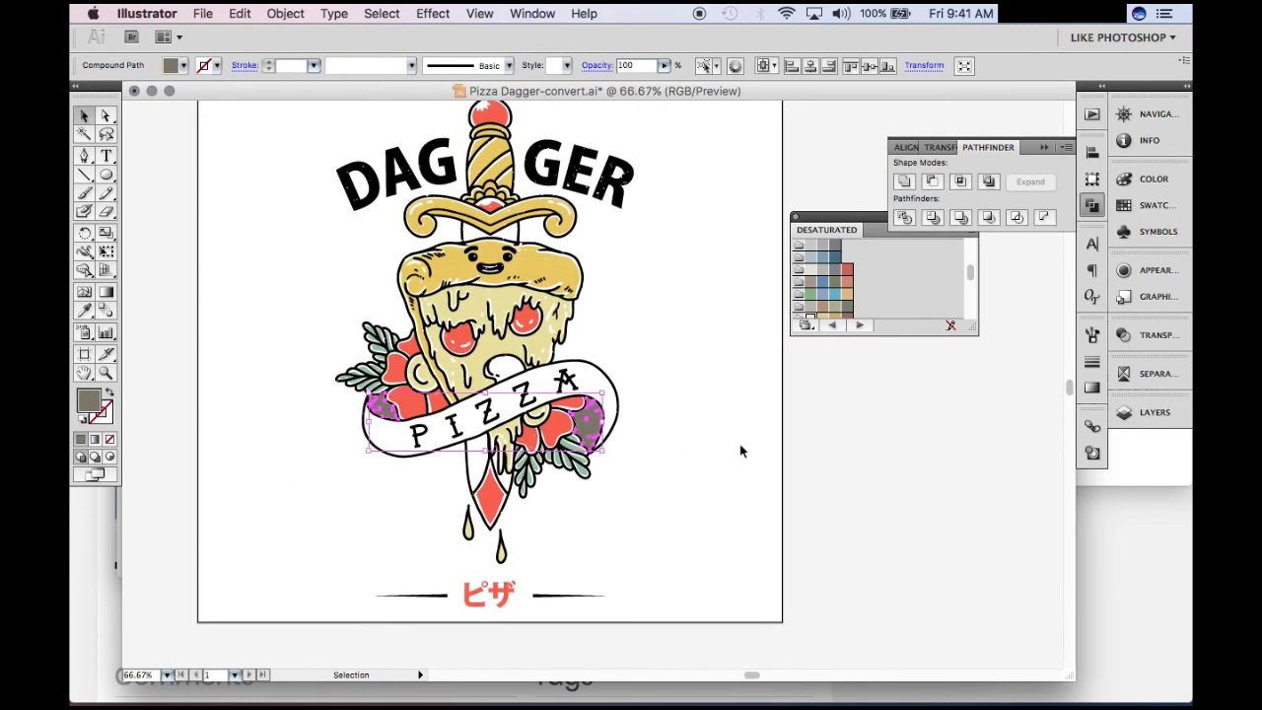
key("super+z")
left_click(1149, 412)
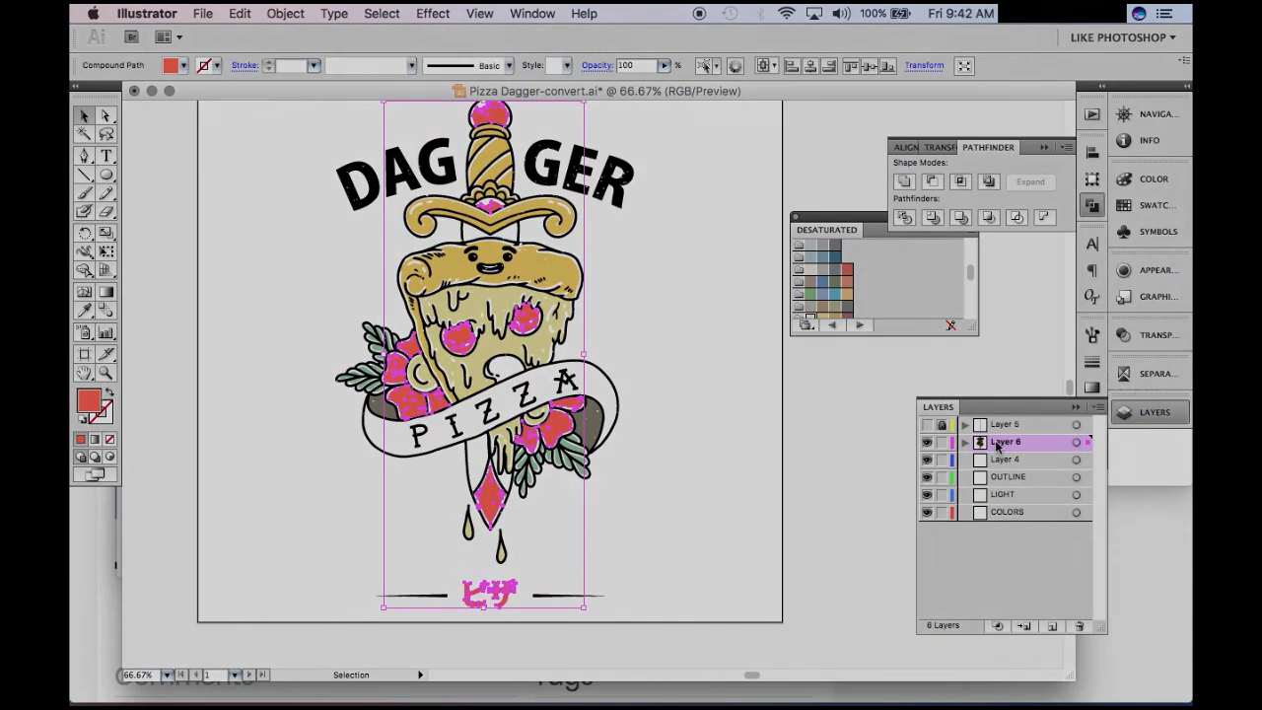
left_click(964, 441)
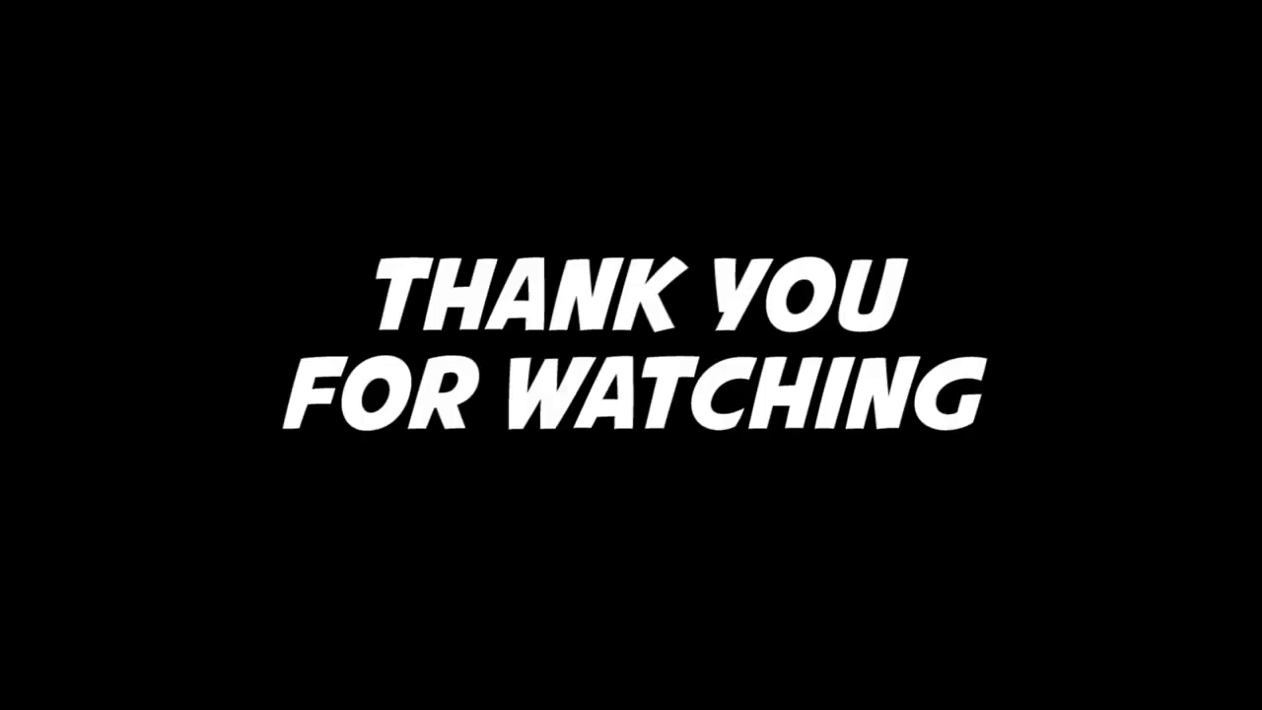